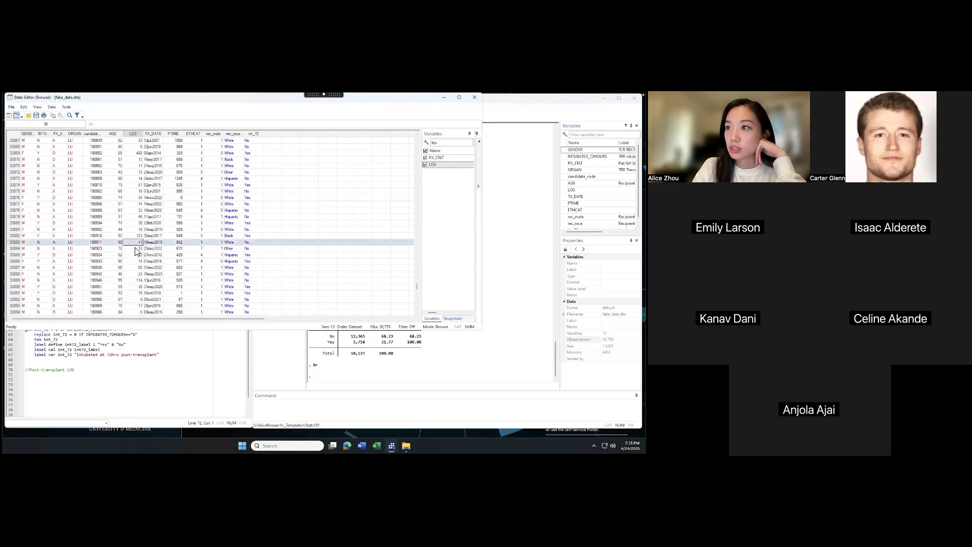
# Review the LOS values in the data browser and close the browser
pyautogui.click(138, 249)
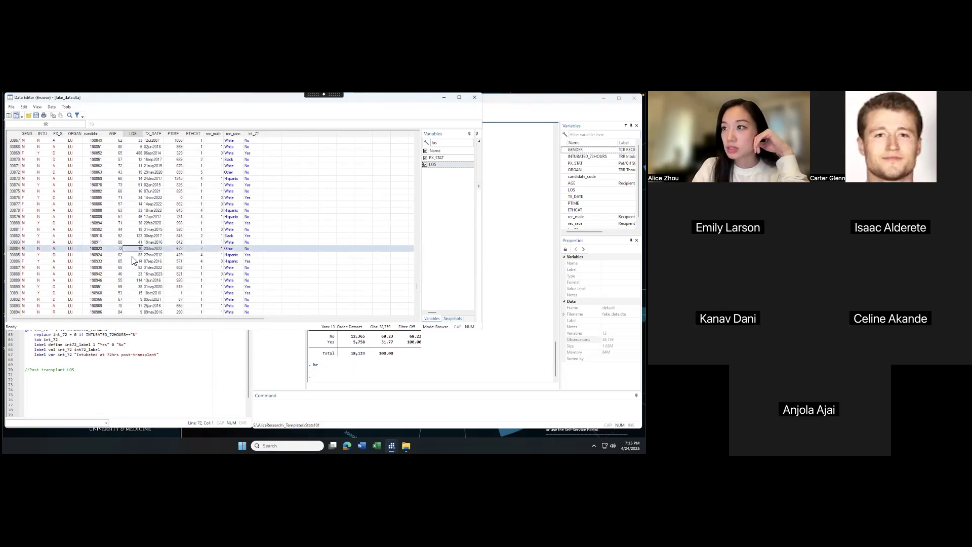
pyautogui.scroll(-20, 170, 277)
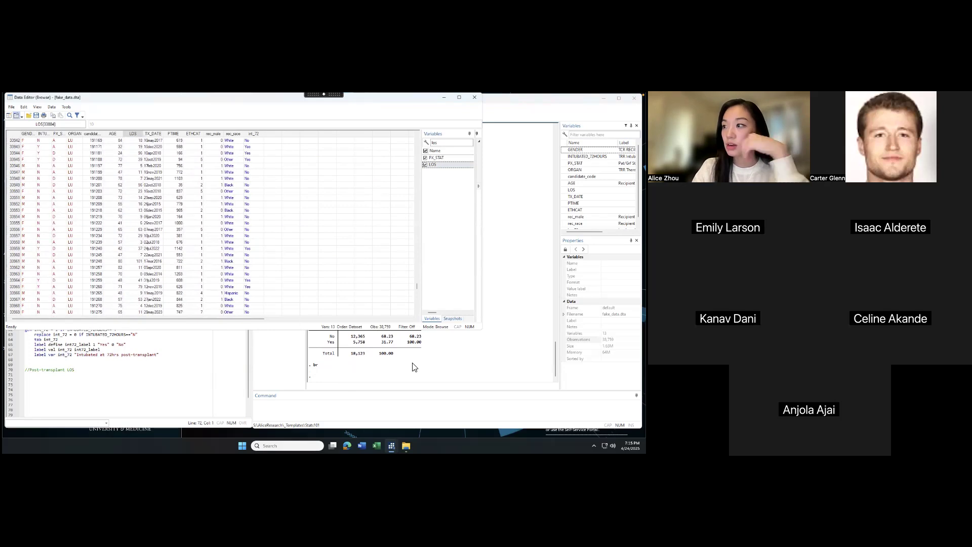
pyautogui.click(474, 96)
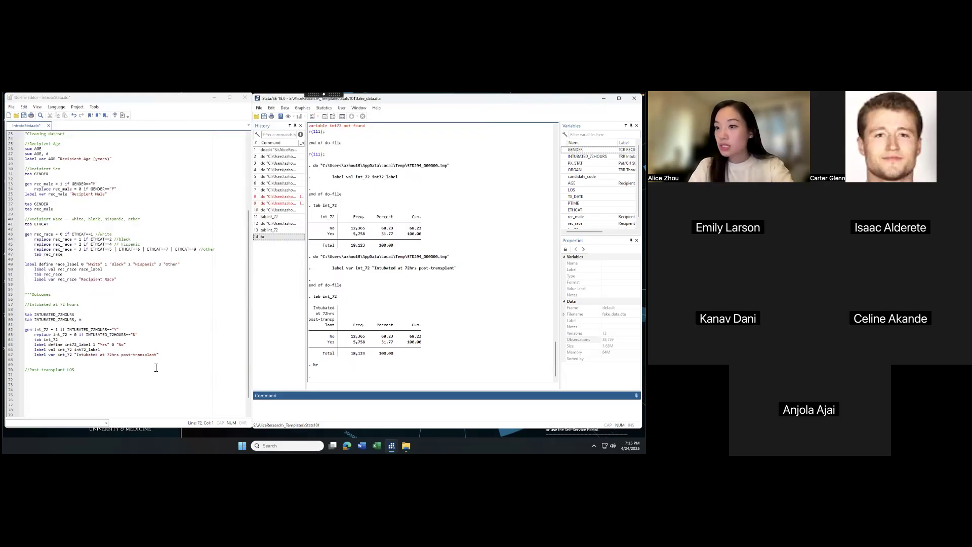
# Add the line "sum LOS, d" under the Post-transplant LOS comment in the do-file and run it
pyautogui.click(114, 381)
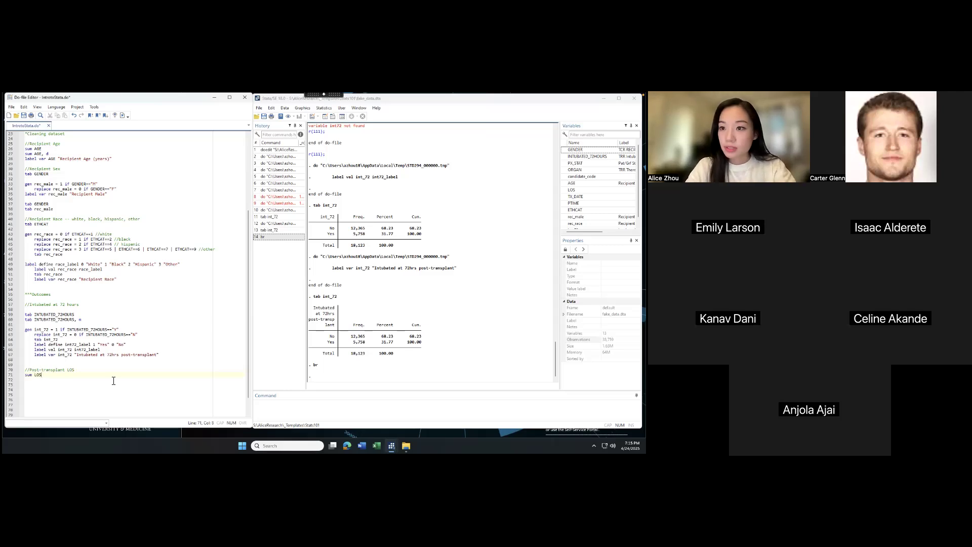
pyautogui.write(', d')
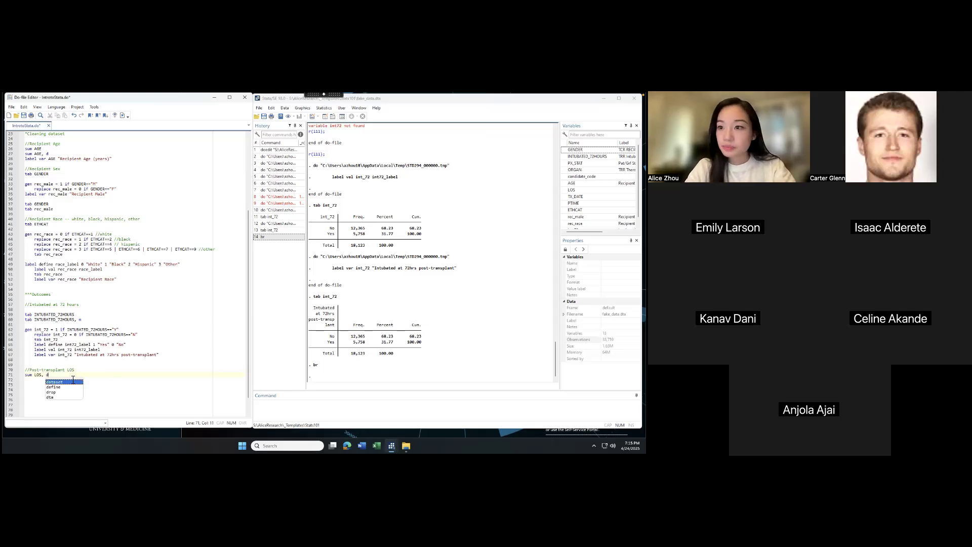
pyautogui.click(21, 377)
pyautogui.hotkey('ctrl', 'd')
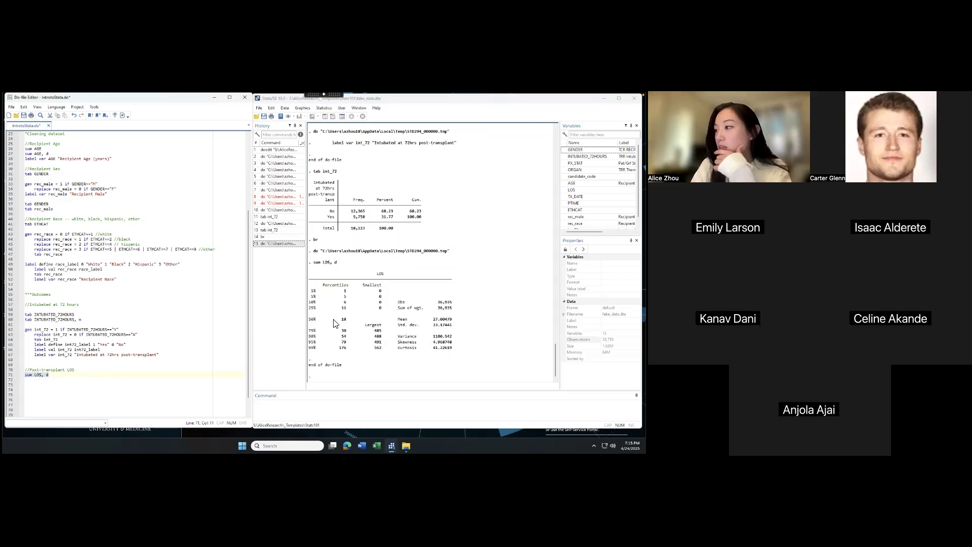
# Examine the mean and standard deviation in the detailed LOS summary output
pyautogui.click(314, 323)
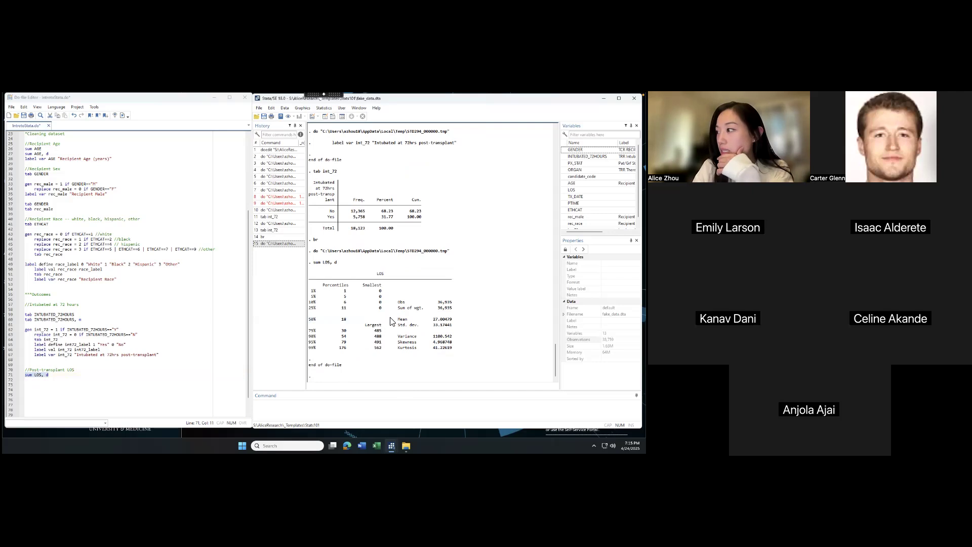
pyautogui.moveTo(318, 281); pyautogui.dragTo(453, 348)
pyautogui.click(452, 348)
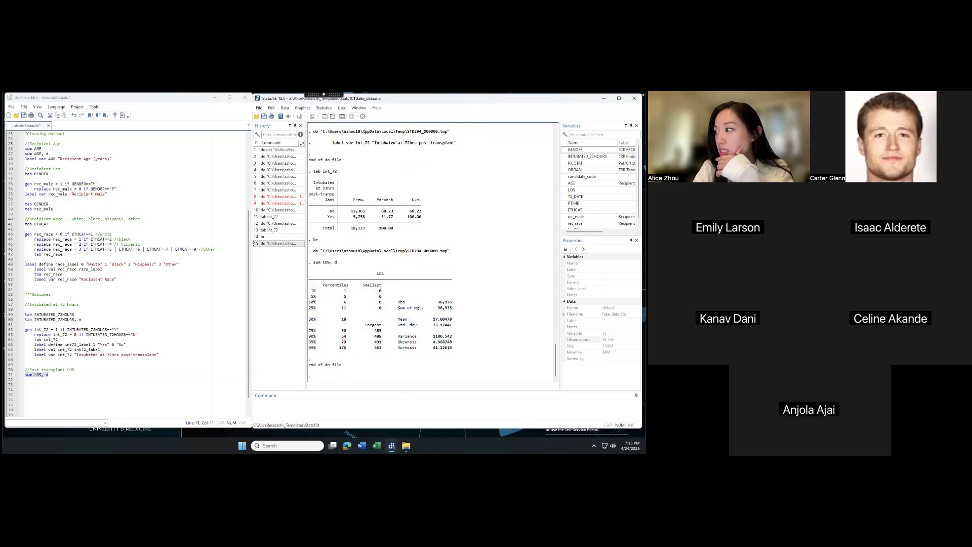
pyautogui.moveTo(396, 320); pyautogui.dragTo(421, 325)
pyautogui.click(452, 319)
pyautogui.click(436, 320)
pyautogui.click(429, 325)
pyautogui.click(421, 325)
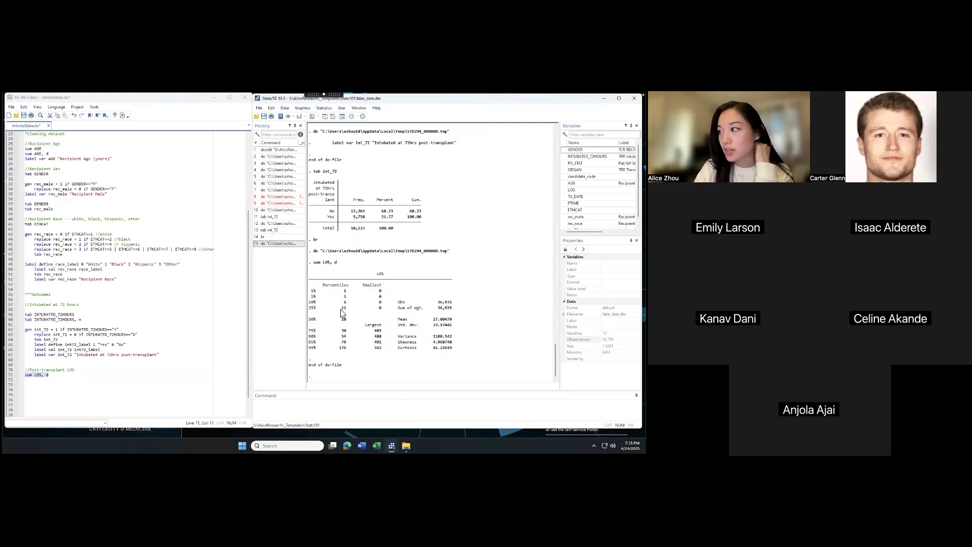
# Compare the median and quartiles of LOS with its mean, and inspect the smallest and largest values
pyautogui.moveTo(309, 319); pyautogui.dragTo(375, 331)
pyautogui.click(375, 331)
pyautogui.moveTo(431, 320); pyautogui.dragTo(451, 325)
pyautogui.click(452, 325)
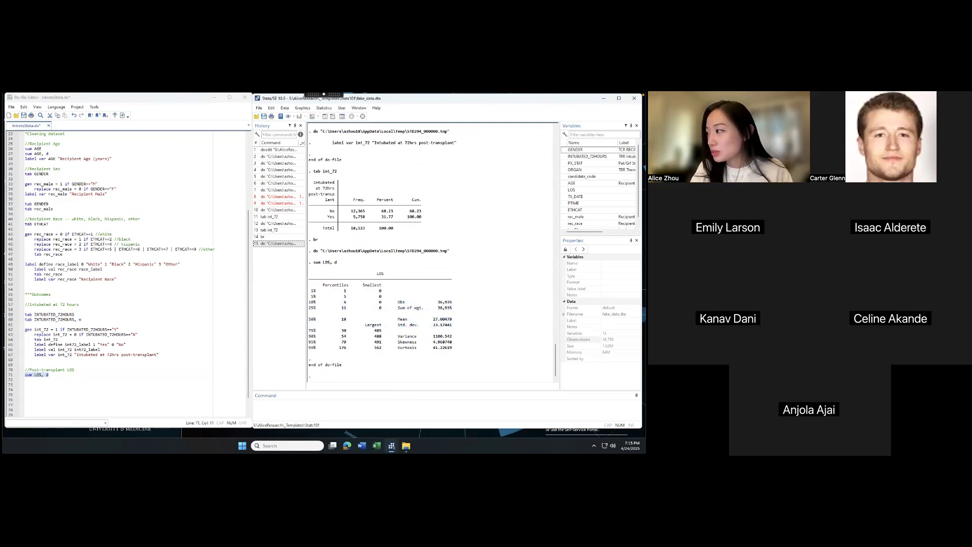
pyautogui.moveTo(308, 319); pyautogui.dragTo(340, 322)
pyautogui.click(346, 324)
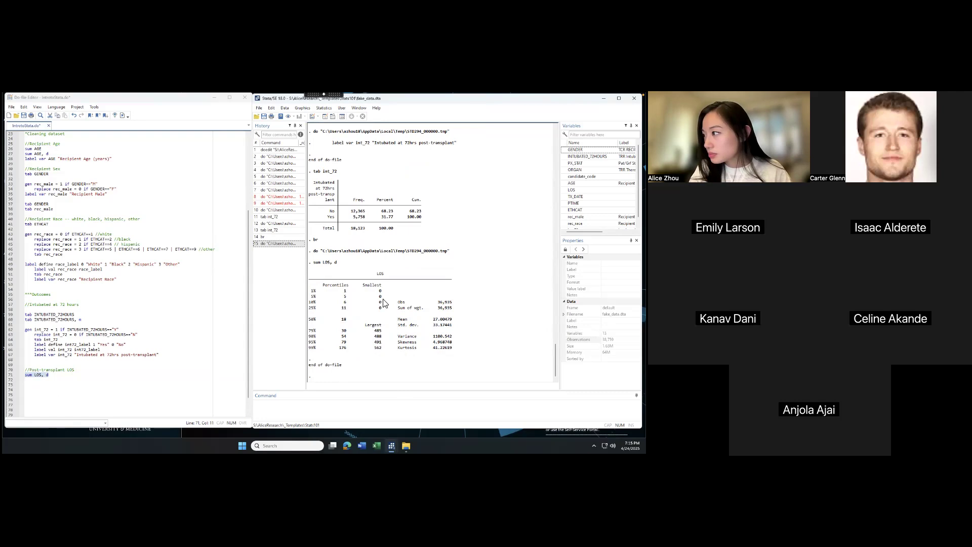
pyautogui.moveTo(363, 285); pyautogui.dragTo(380, 346)
pyautogui.click(377, 310)
pyautogui.click(381, 343)
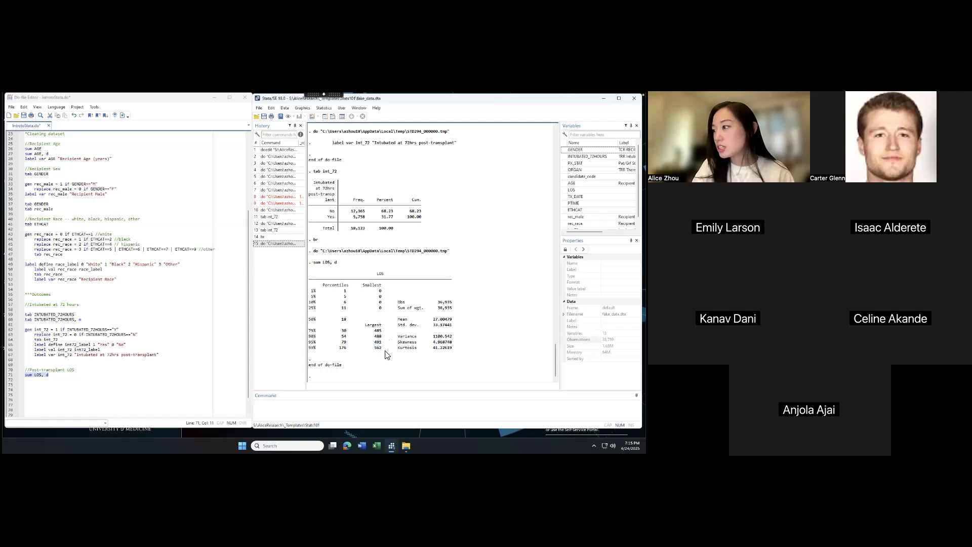
pyautogui.click(370, 403)
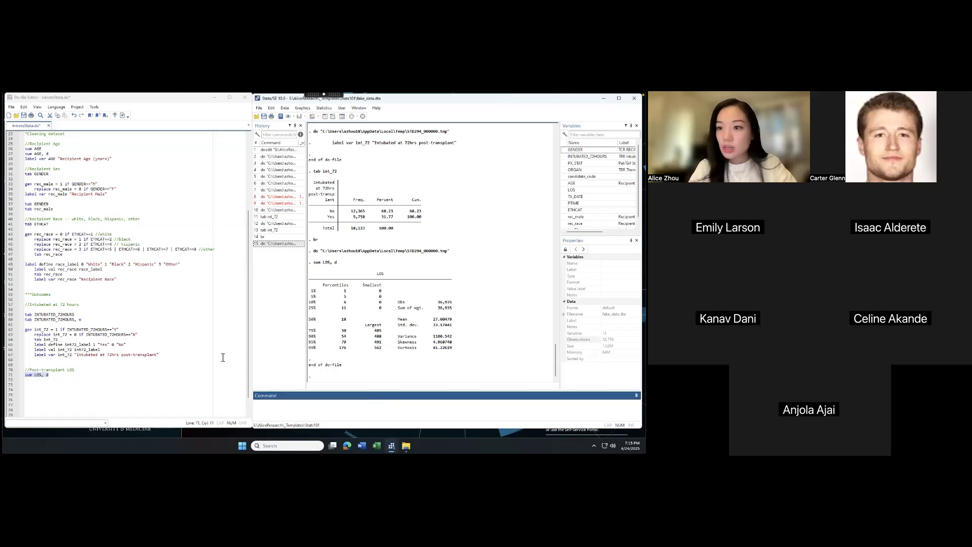
# Label the LOS variable "Post-transplant hospital length of stay (days)" in a new do-file line and run that line
pyautogui.click(63, 380)
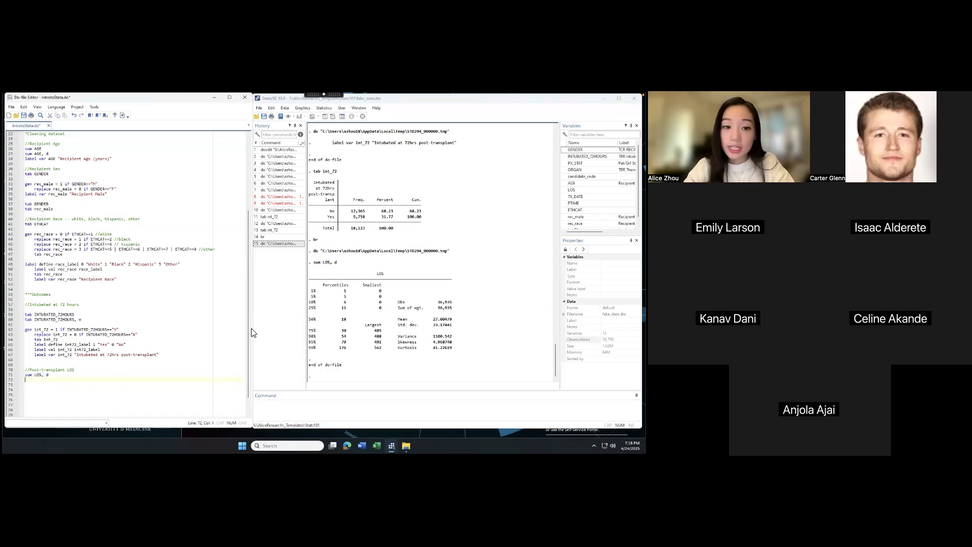
pyautogui.scroll(-1, 123, 359)
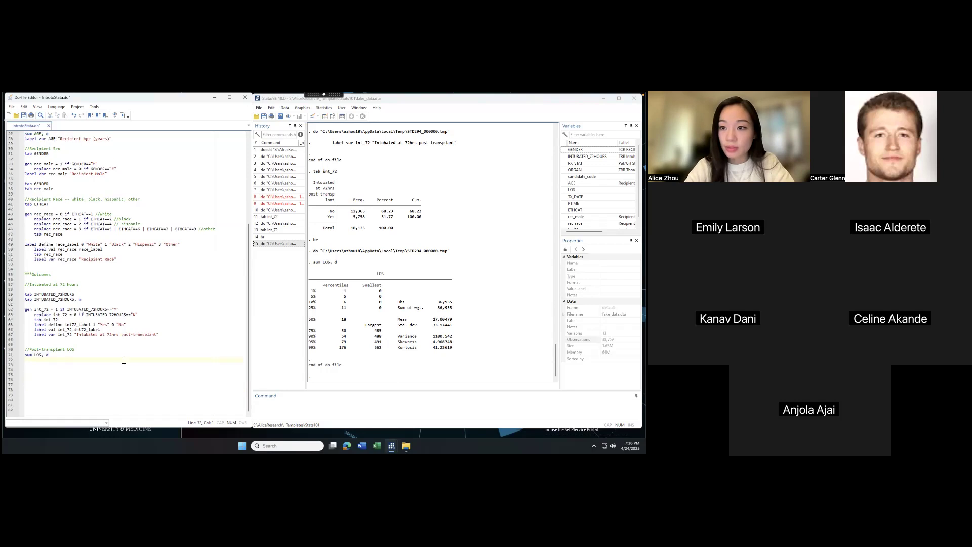
pyautogui.write('label var LOS "')
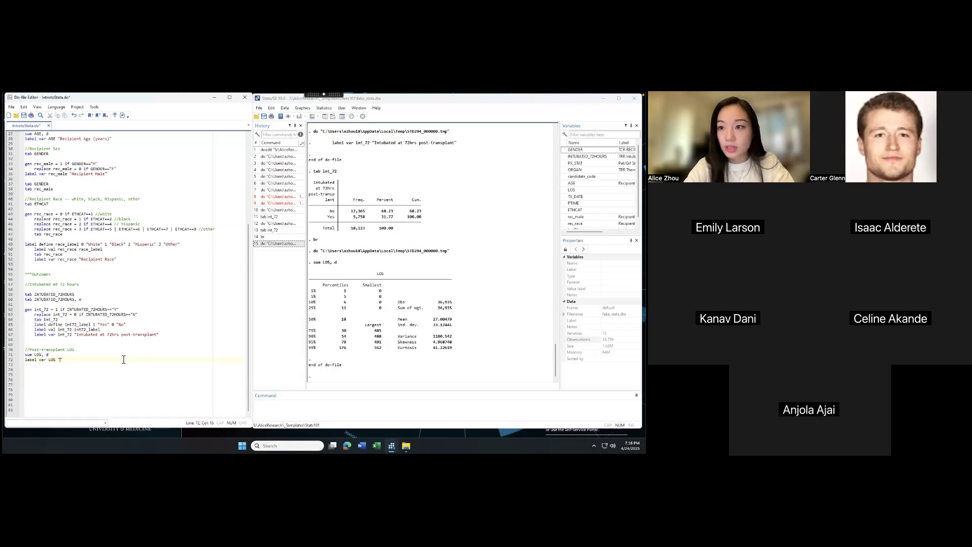
pyautogui.write('H')
pyautogui.press('BackSpace')
pyautogui.write('Post-')
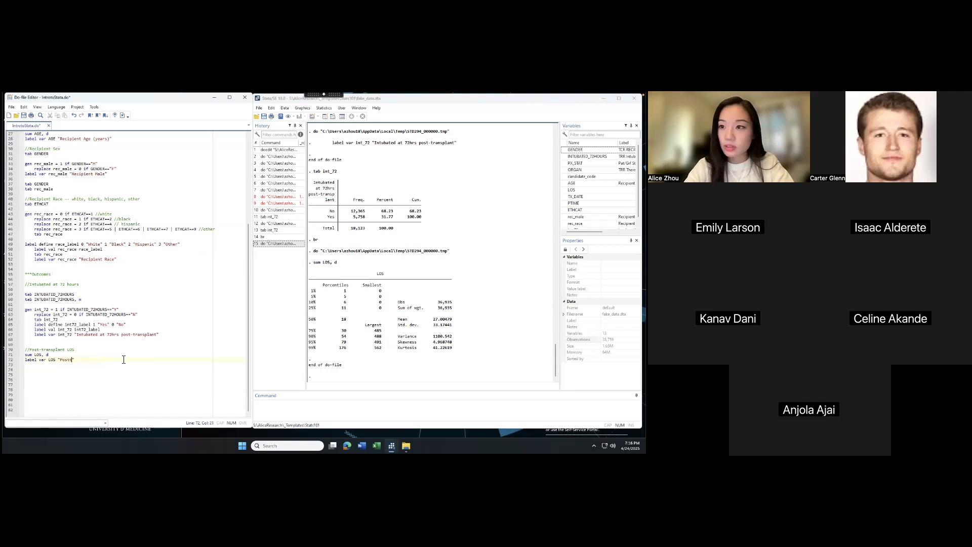
pyautogui.write('transplant hospital length of stay (days)')
pyautogui.hotkey('shift', 'Home')
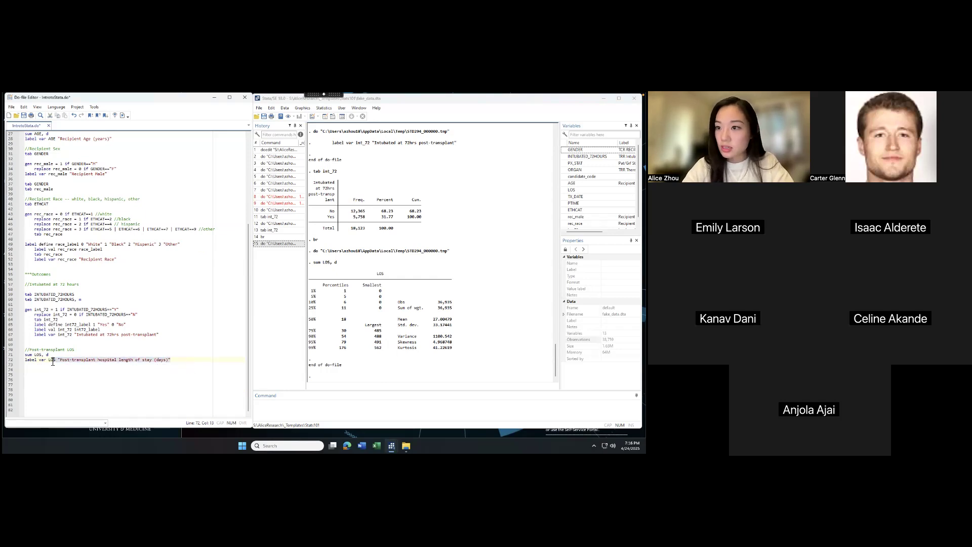
pyautogui.hotkey('ctrl', 'd')
# Add a "//Death" comment heading below the LOS section of the do-file, with blank lines around it
pyautogui.click(89, 381)
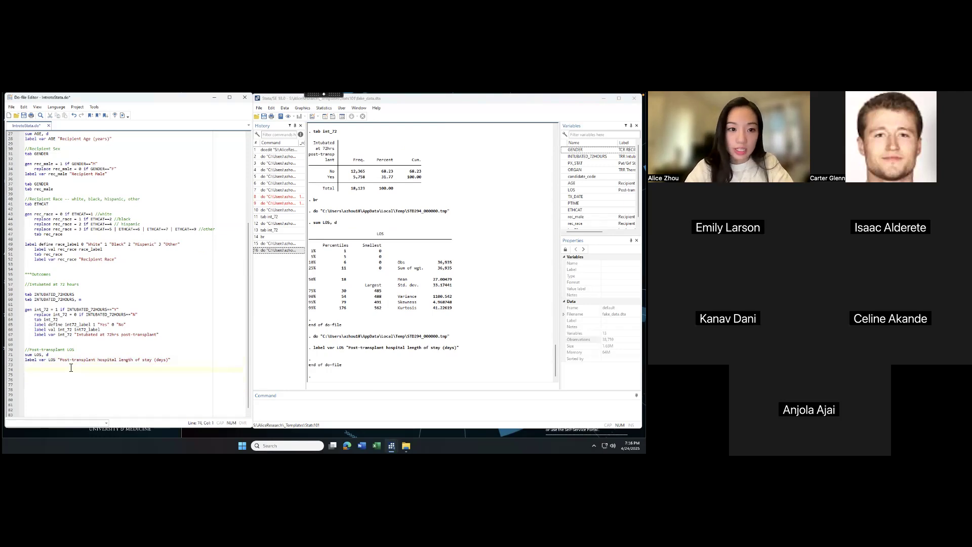
pyautogui.write('Death')
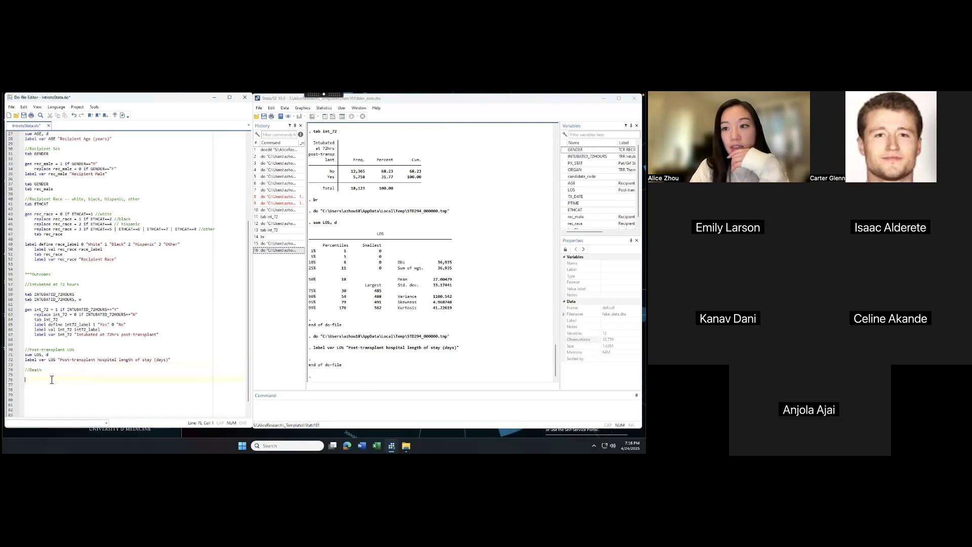
pyautogui.scroll(-1, 52, 380)
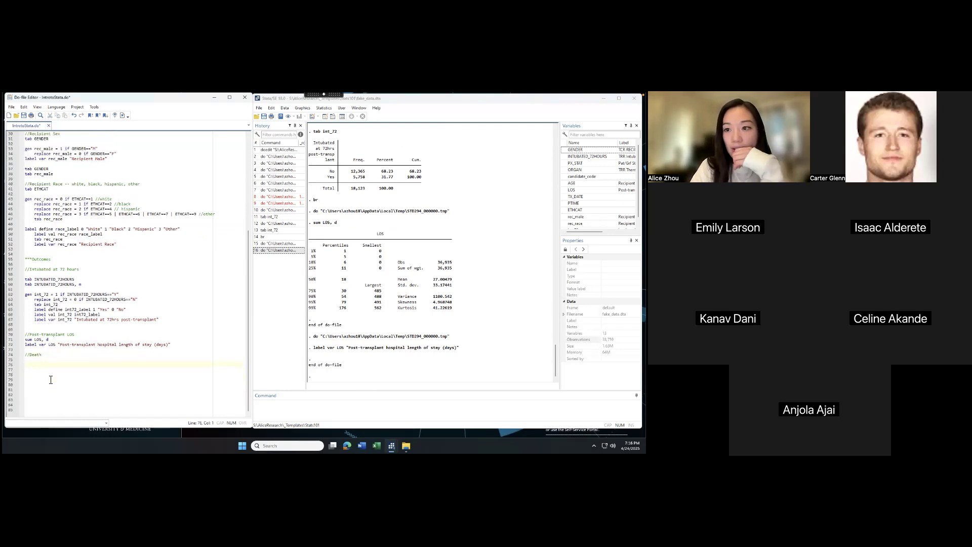
pyautogui.press('Return')
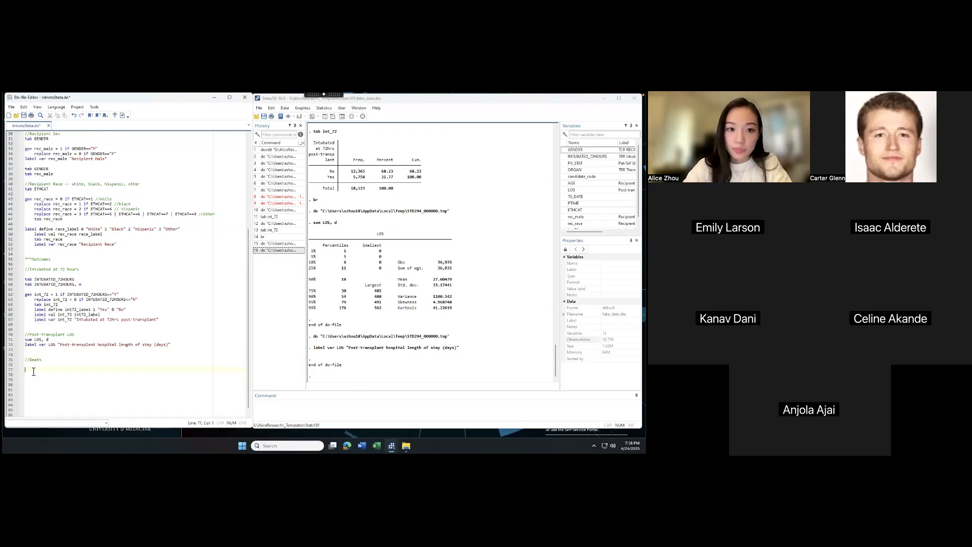
pyautogui.scroll(-1, 77, 370)
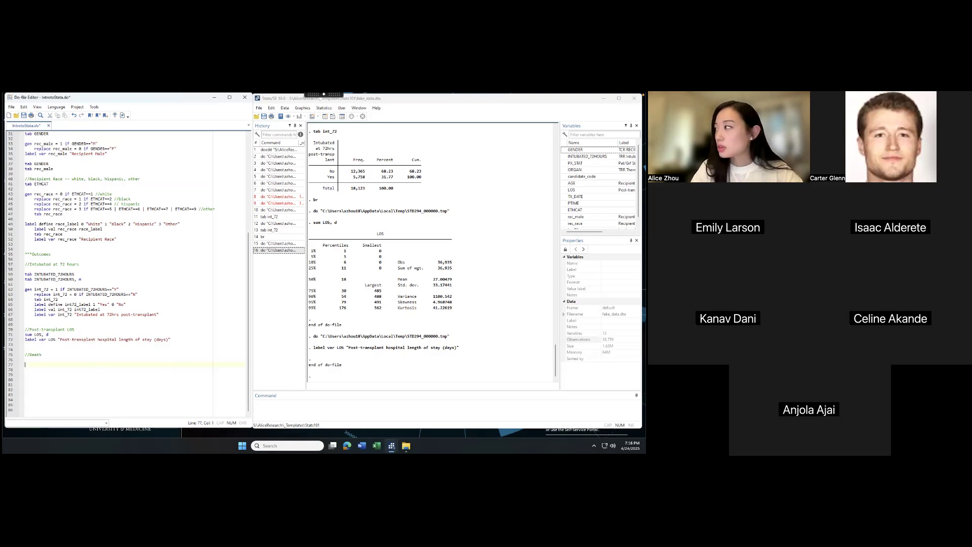
# Open the dataset with the br command and widen the PX_STAT column to show its full name
pyautogui.click(310, 406)
pyautogui.write('br')
pyautogui.press('Return')
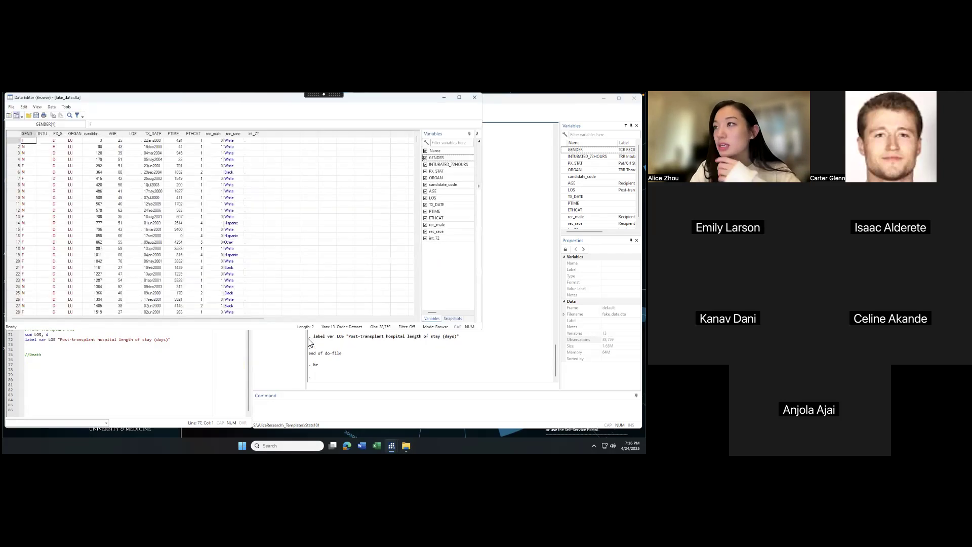
pyautogui.click(177, 138)
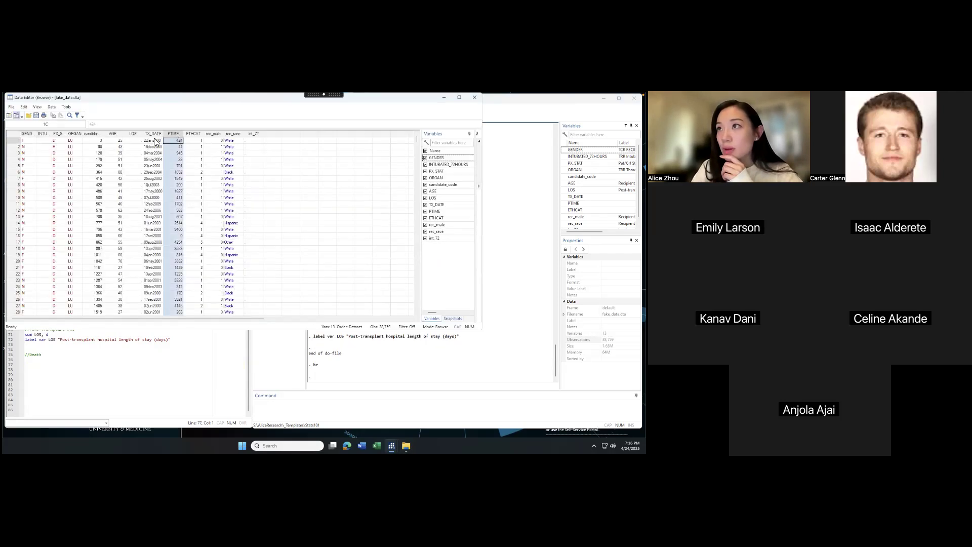
pyautogui.click(59, 134)
pyautogui.moveTo(67, 134); pyautogui.dragTo(79, 134)
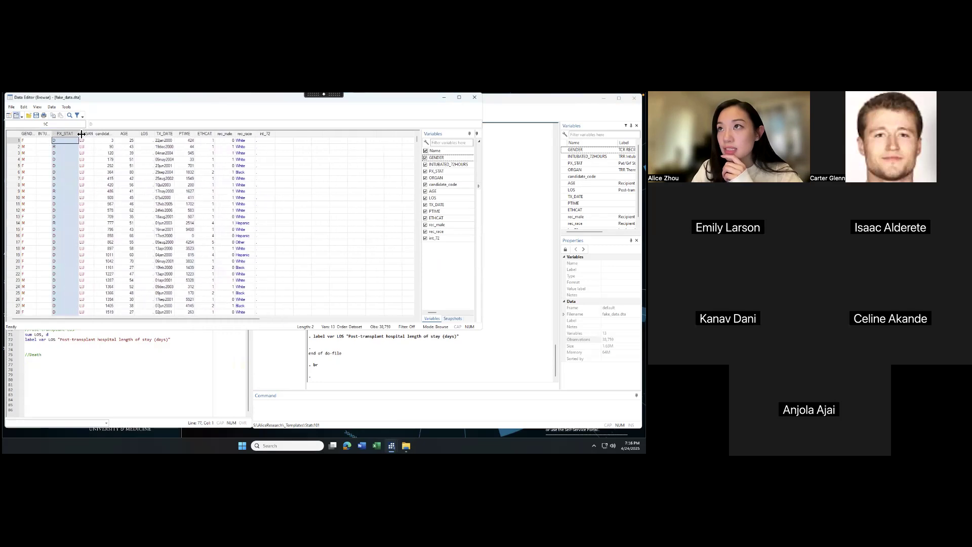
# Examine the PTIME follow-up times and PX_STAT status codes across the patient records
pyautogui.click(185, 140)
pyautogui.click(185, 134)
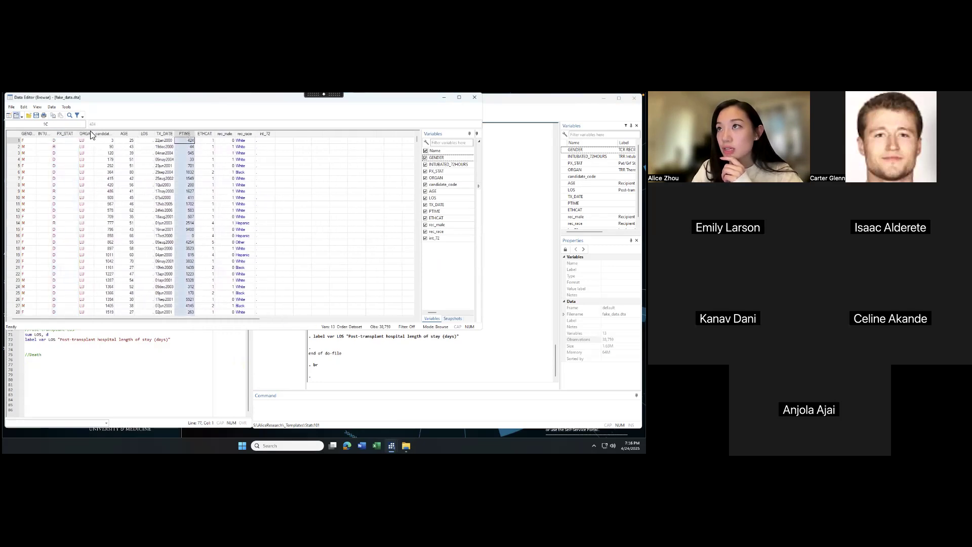
pyautogui.click(187, 141)
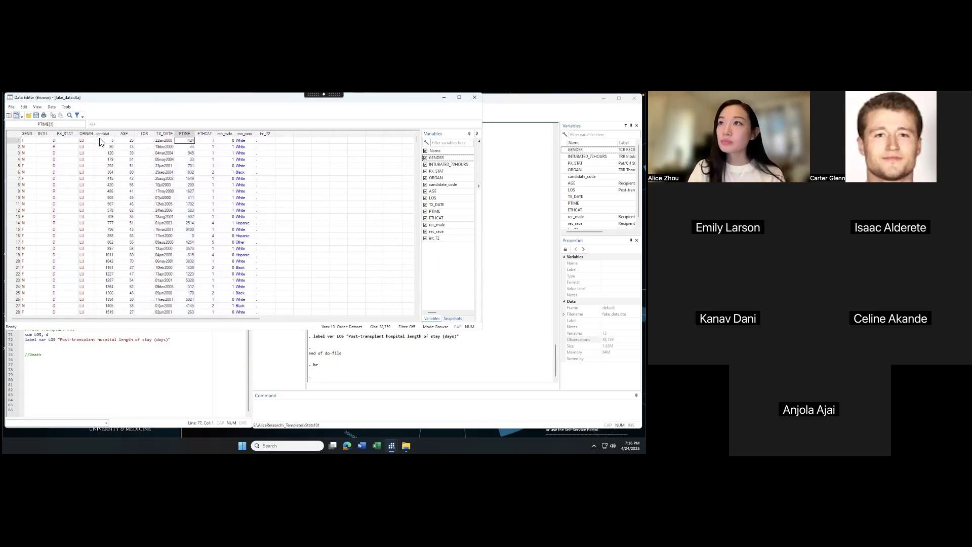
pyautogui.click(190, 148)
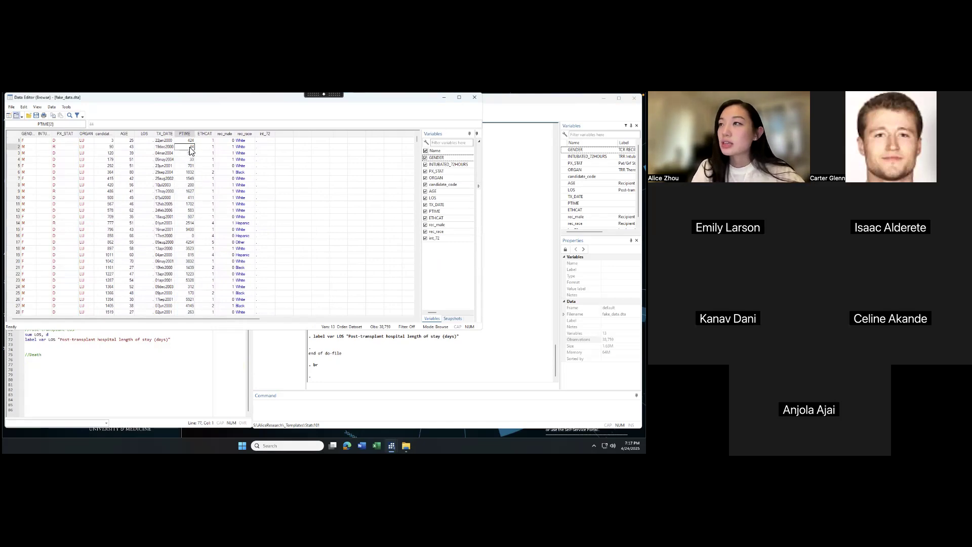
pyautogui.click(191, 153)
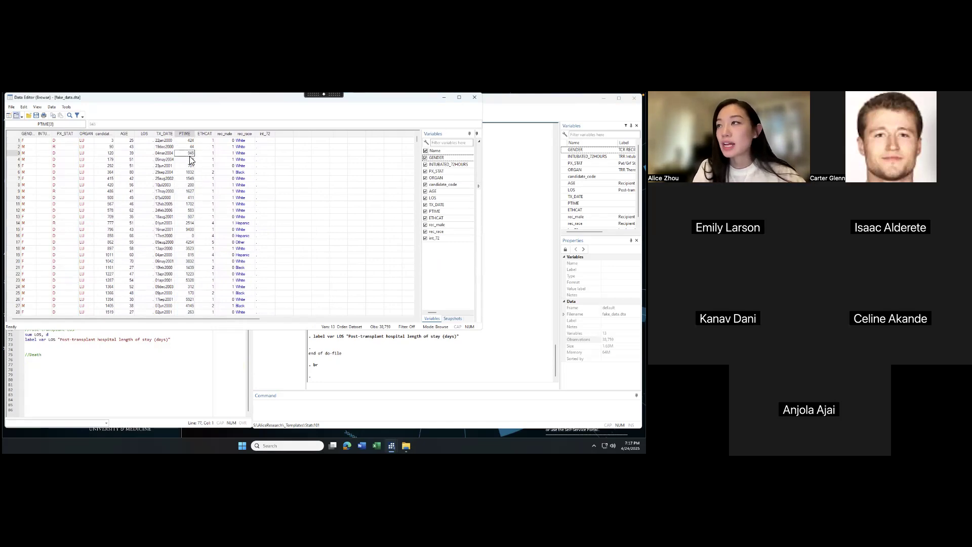
pyautogui.click(191, 141)
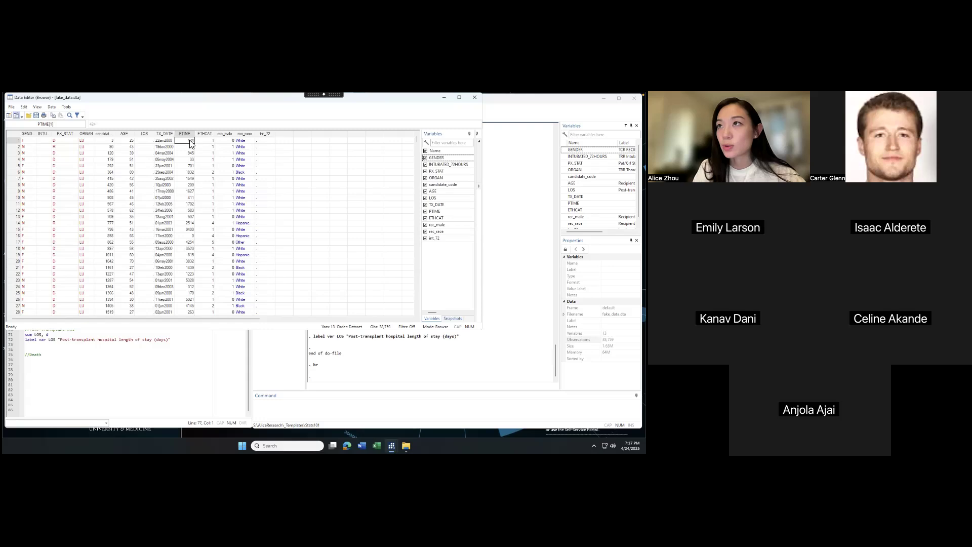
pyautogui.click(66, 142)
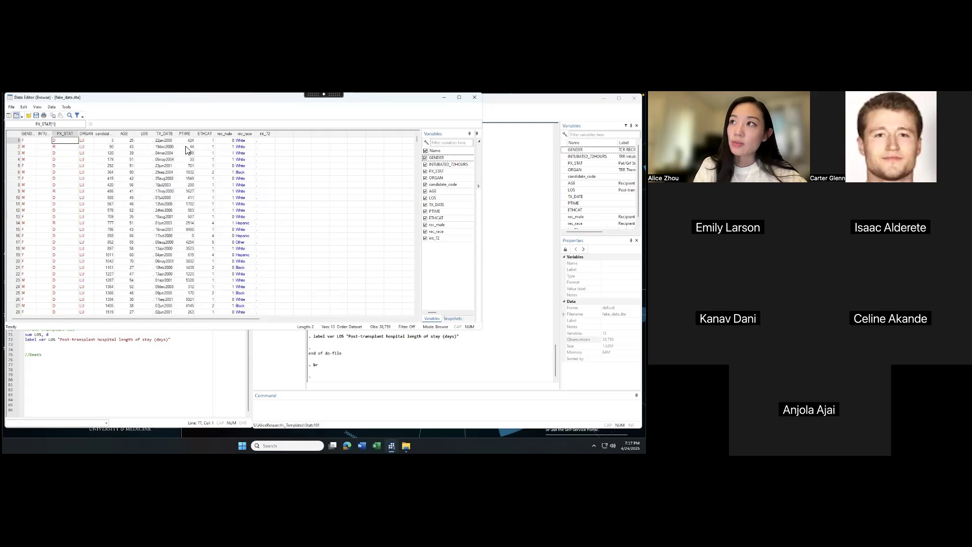
pyautogui.scroll(-17, 113, 221)
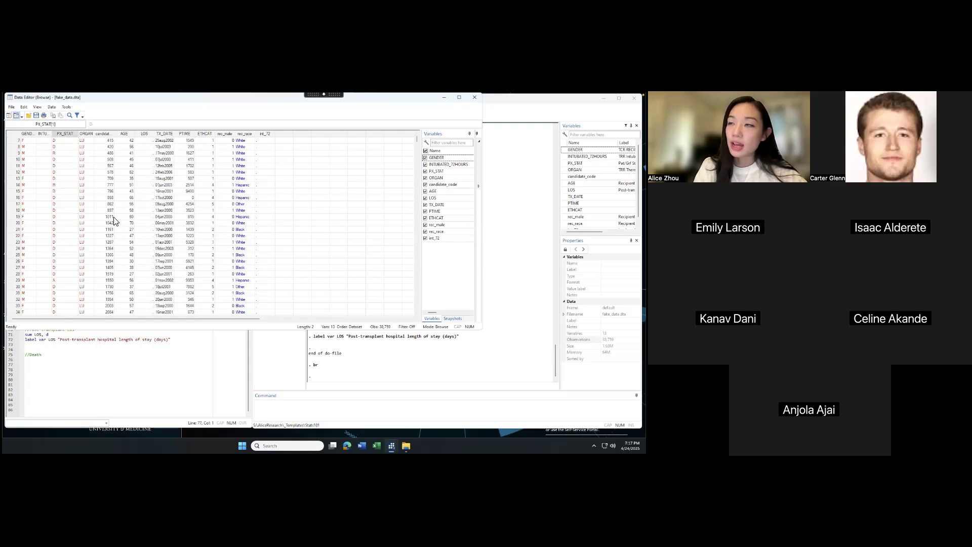
pyautogui.scroll(-20, 113, 221)
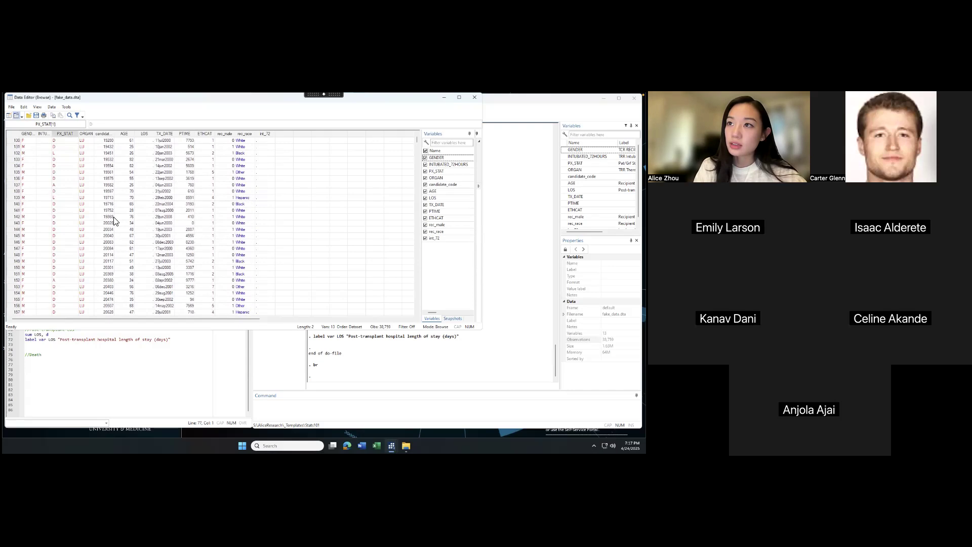
pyautogui.click(59, 185)
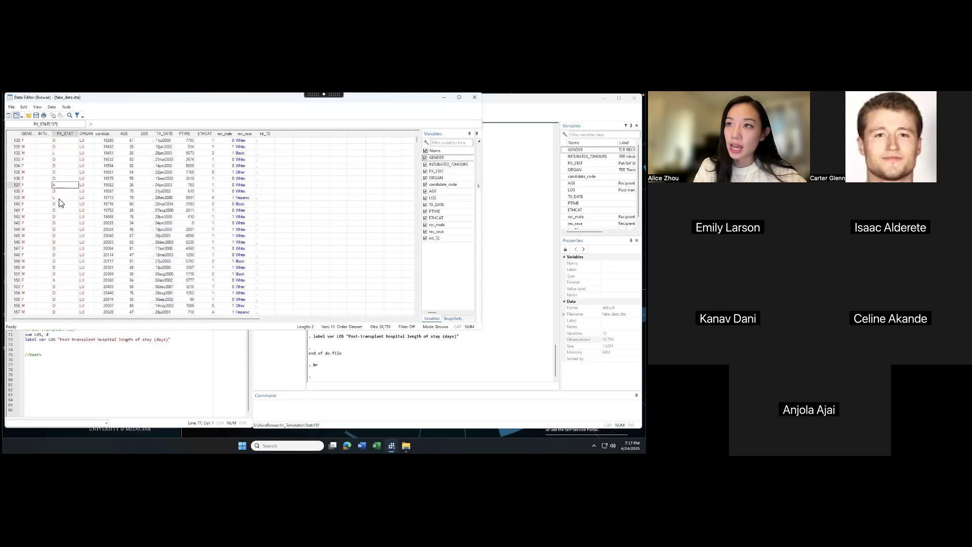
# Compare the PX_STAT code with the PTIME value for the patient in row 139, and close the data browser
pyautogui.click(62, 198)
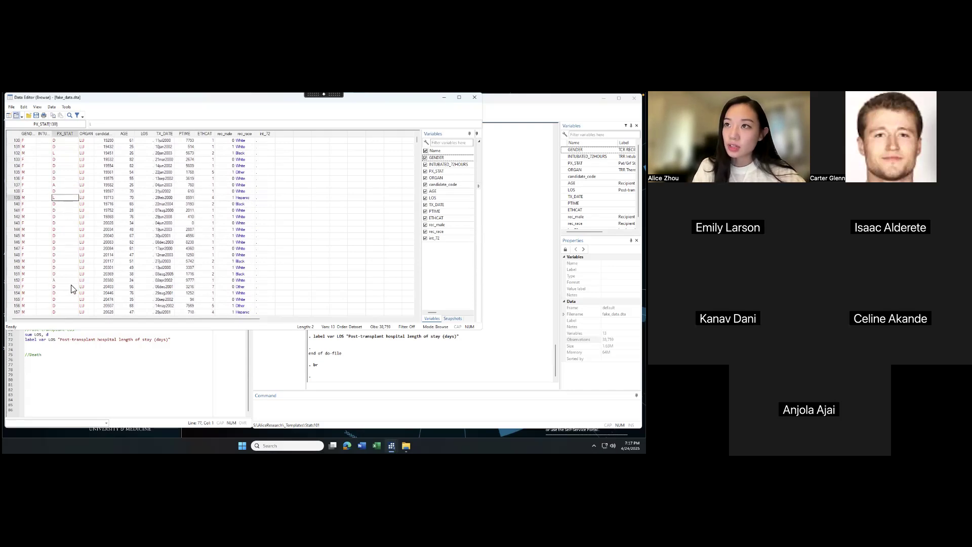
pyautogui.scroll(4, 70, 183)
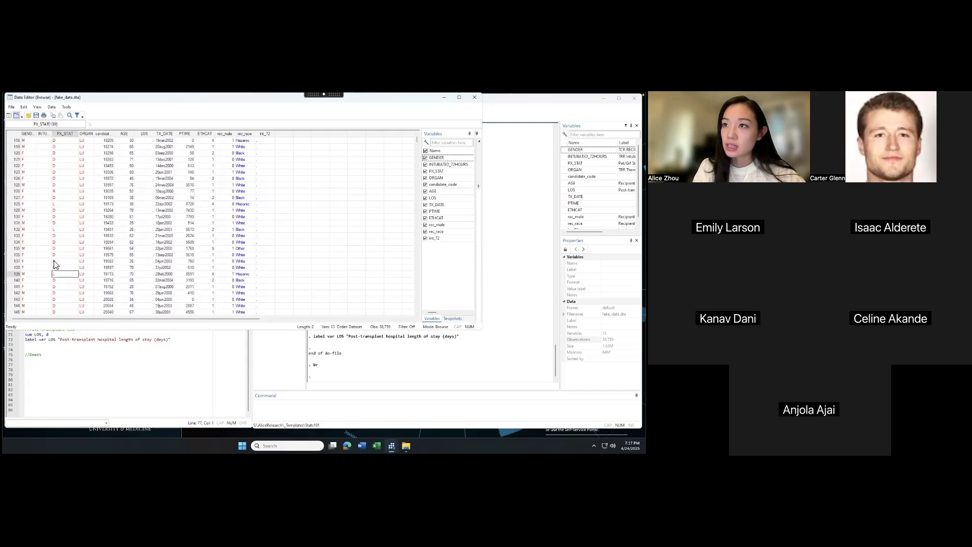
pyautogui.click(186, 275)
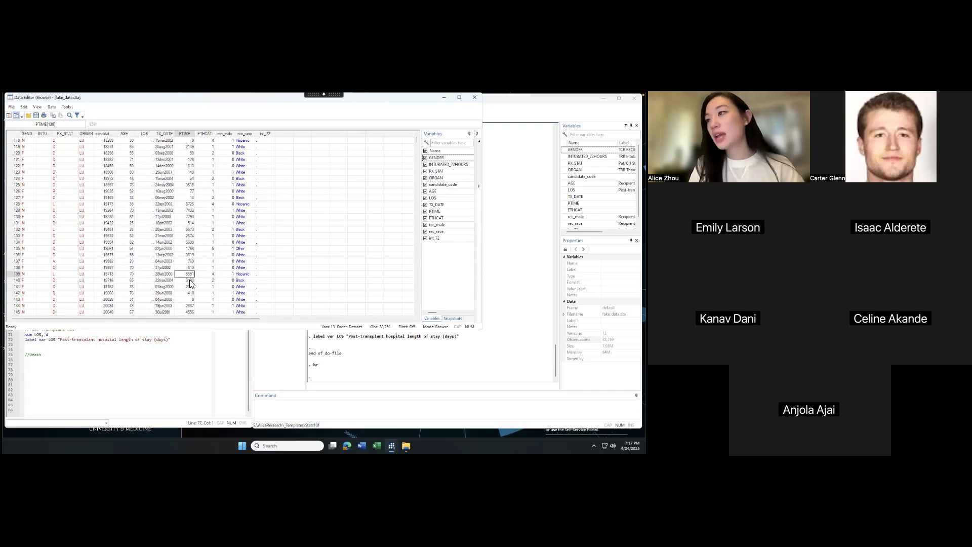
pyautogui.click(65, 276)
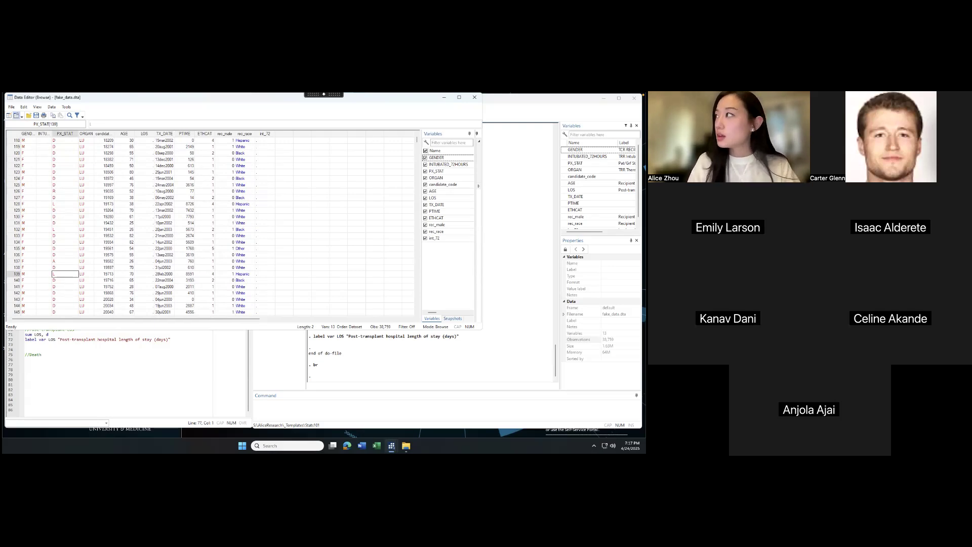
pyautogui.click(475, 97)
# Add the line "sum PTIME, d" under the //Death heading of the do-file and run it
pyautogui.click(57, 365)
pyautogui.press('Tab')
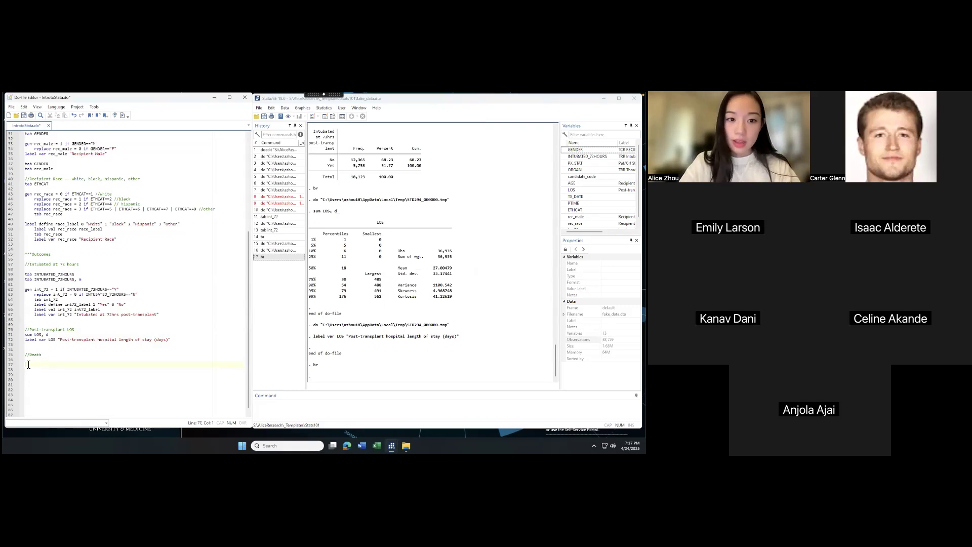
pyautogui.write('PTIME,')
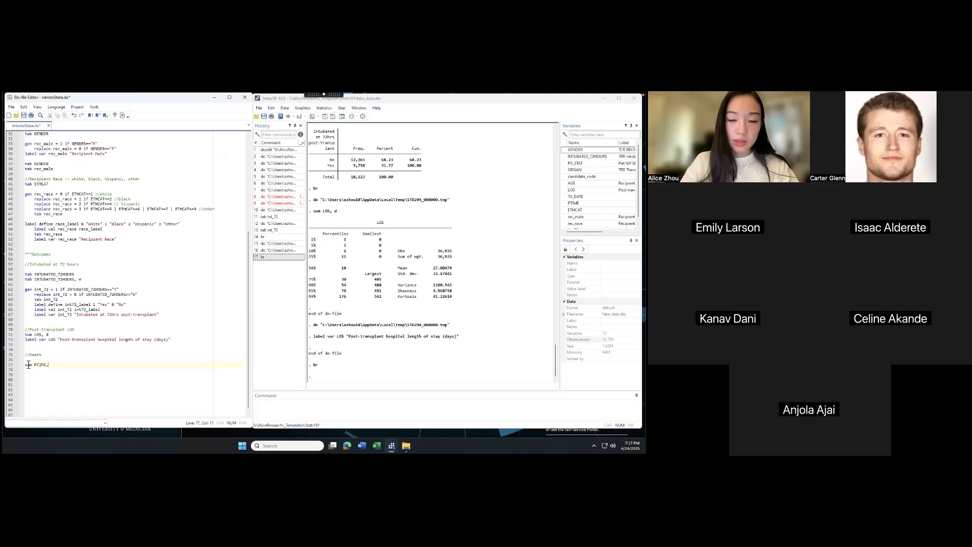
pyautogui.write(' d')
pyautogui.press('BackSpace')
pyautogui.press('BackSpace')
pyautogui.press('BackSpace')
pyautogui.press('BackSpace')
pyautogui.press('BackSpace')
pyautogui.press('BackSpace')
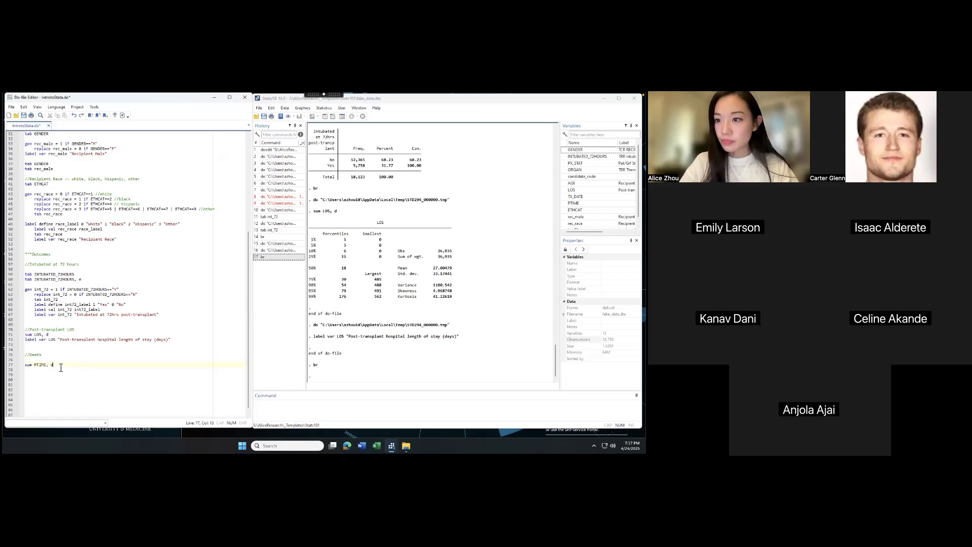
pyautogui.moveTo(58, 367); pyautogui.dragTo(25, 367)
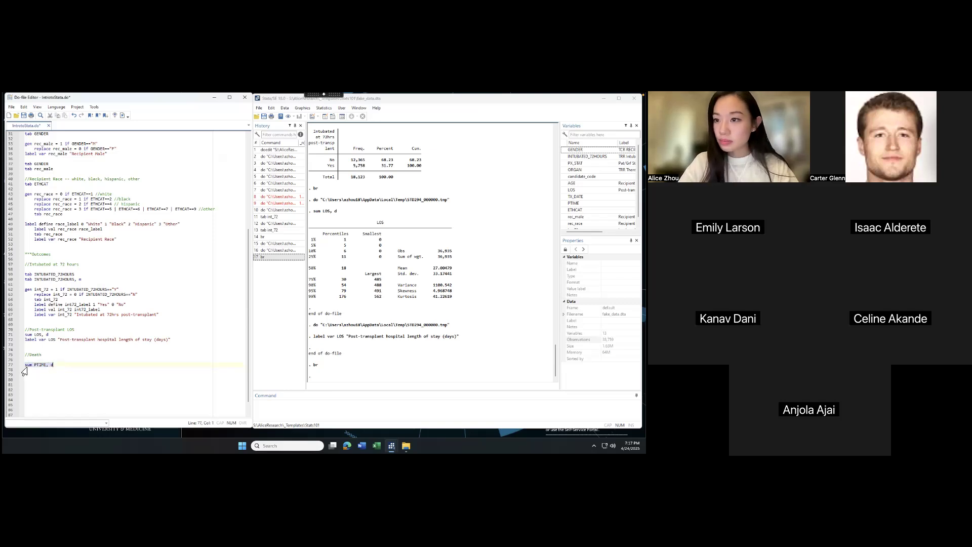
pyautogui.hotkey('ctrl', 'd')
# Examine the percentiles, median and mean in the detailed PTIME summary output
pyautogui.moveTo(312, 291); pyautogui.dragTo(452, 348)
pyautogui.click(452, 348)
pyautogui.moveTo(310, 319); pyautogui.dragTo(337, 321)
pyautogui.click(341, 321)
pyautogui.moveTo(396, 320); pyautogui.dragTo(452, 320)
pyautogui.click(452, 320)
# Add the line "replace PTIME=PTIME+0.001 if PTIME==0" below the PTIME summary command and run it
pyautogui.click(50, 370)
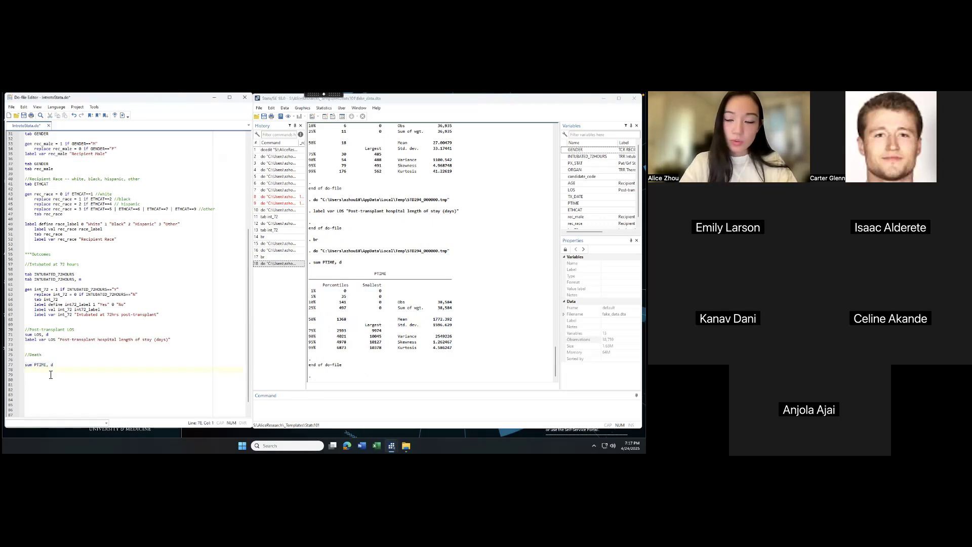
pyautogui.write('replace PTIME')
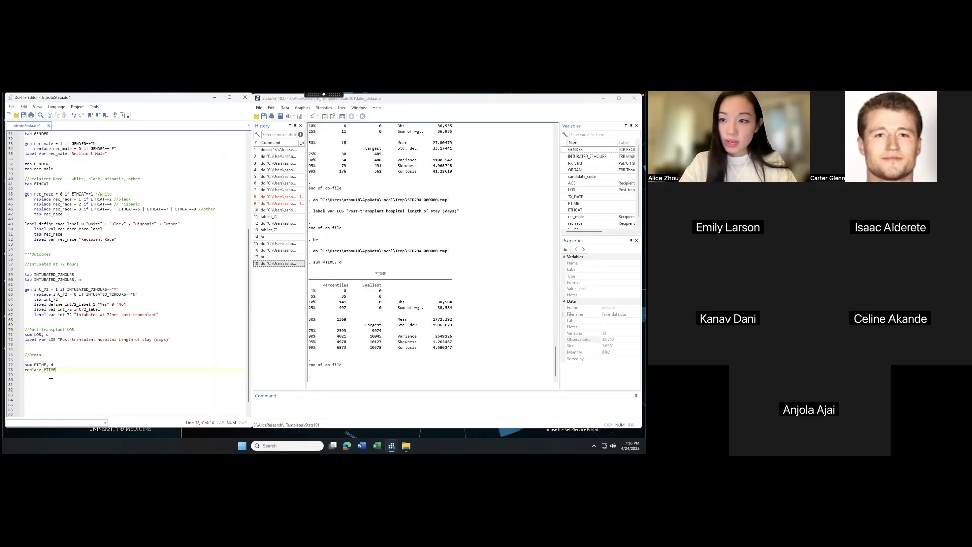
pyautogui.write('=PTIME+0.001')
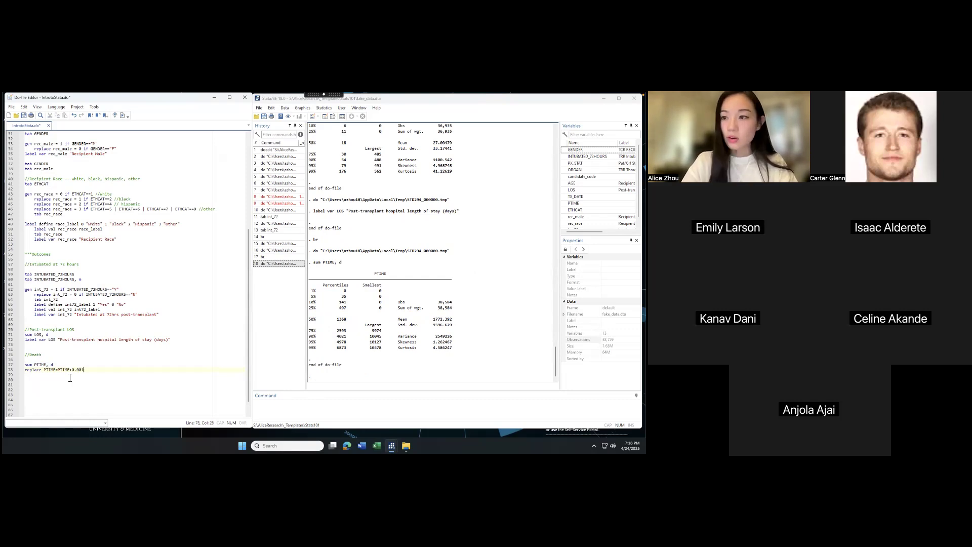
pyautogui.write('if PTIME==0')
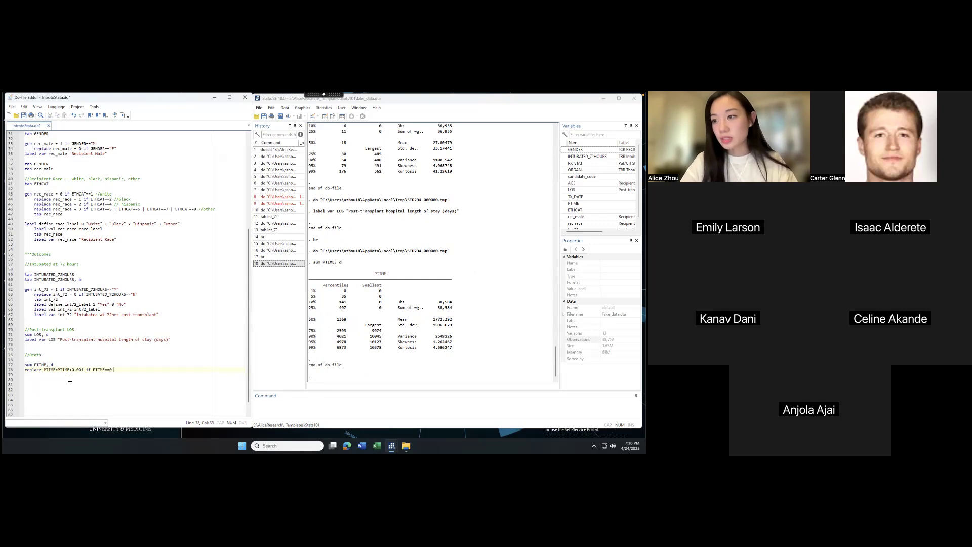
pyautogui.click(7, 371)
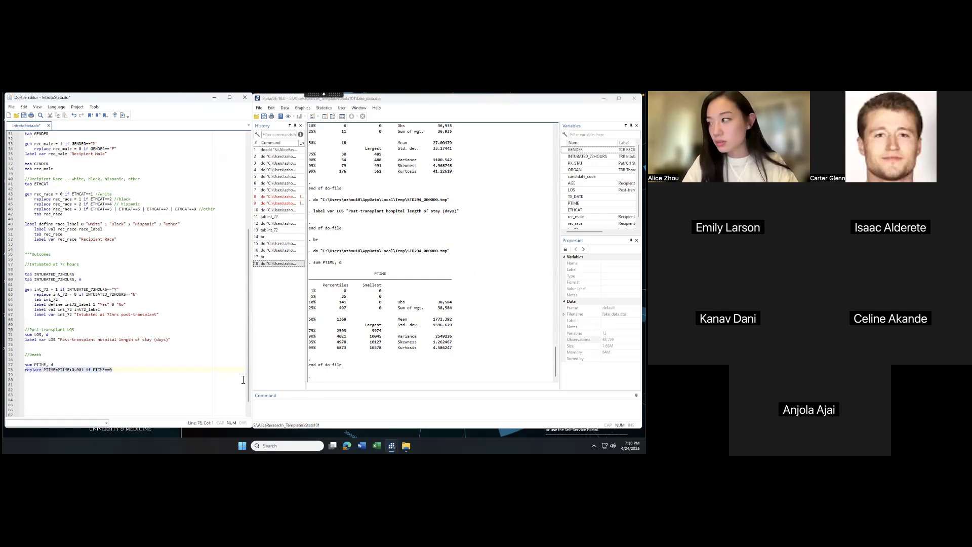
pyautogui.hotkey('ctrl', 'd')
# Inspect the smallest values listed in the PTIME summary output
pyautogui.click(375, 363)
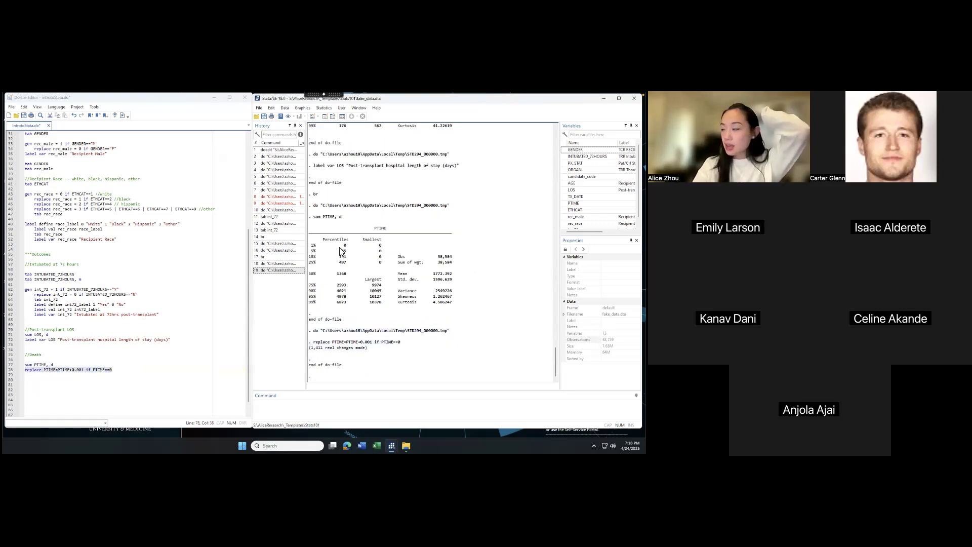
pyautogui.moveTo(378, 245); pyautogui.dragTo(381, 262)
pyautogui.click(381, 262)
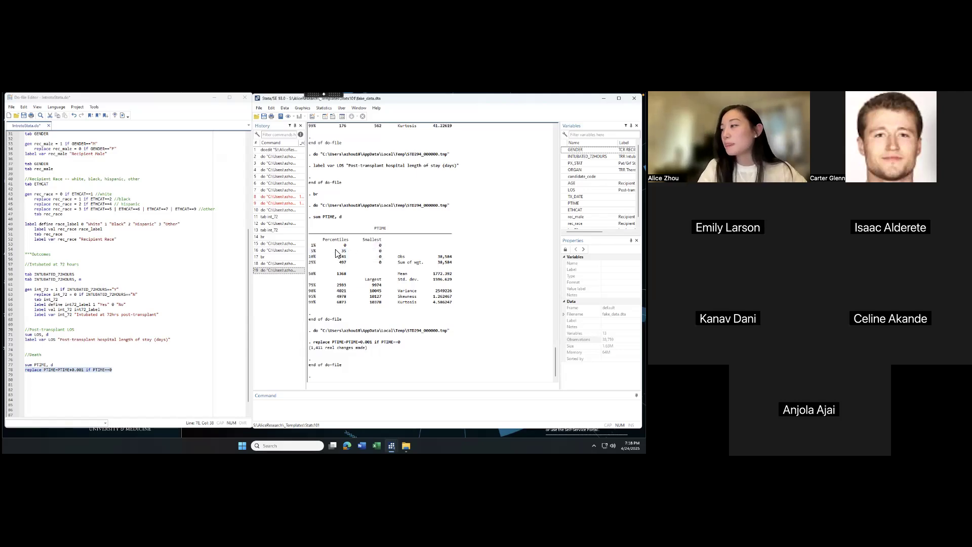
pyautogui.moveTo(381, 270); pyautogui.dragTo(382, 245)
pyautogui.click(381, 270)
pyautogui.click(382, 247)
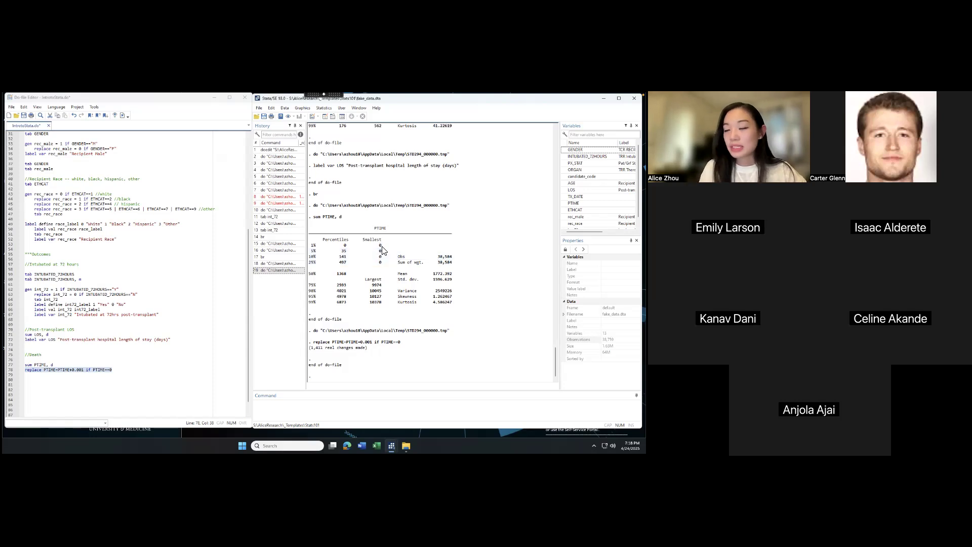
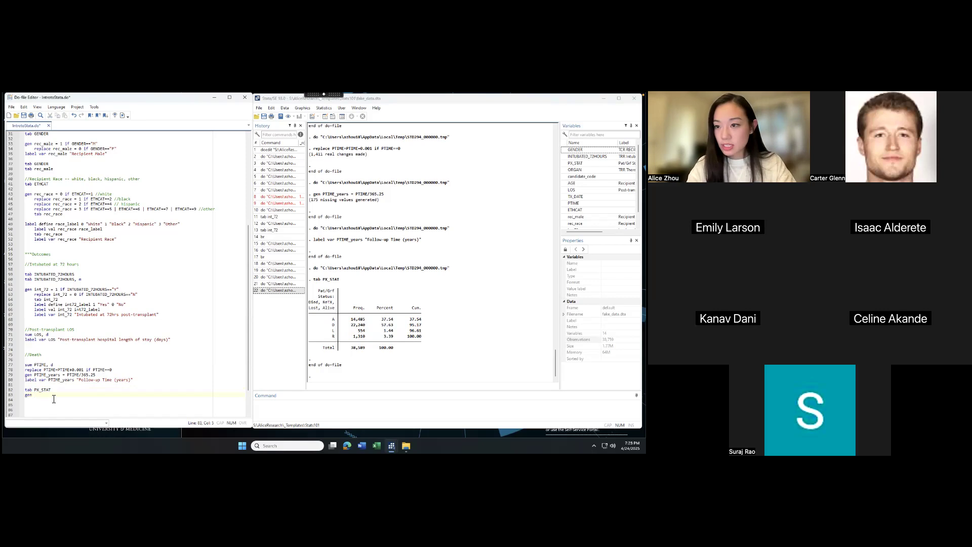
# Complete the gen line below tab PX_STAT as gen died = 1 if PX_STAT=="D" and run it
pyautogui.write('ied = 1 if ')
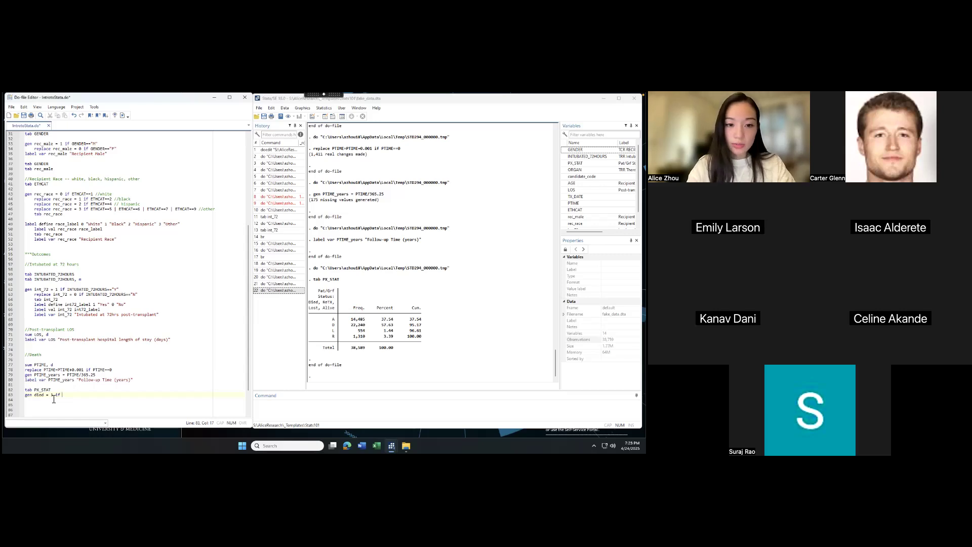
pyautogui.write('PX_STAT=="D')
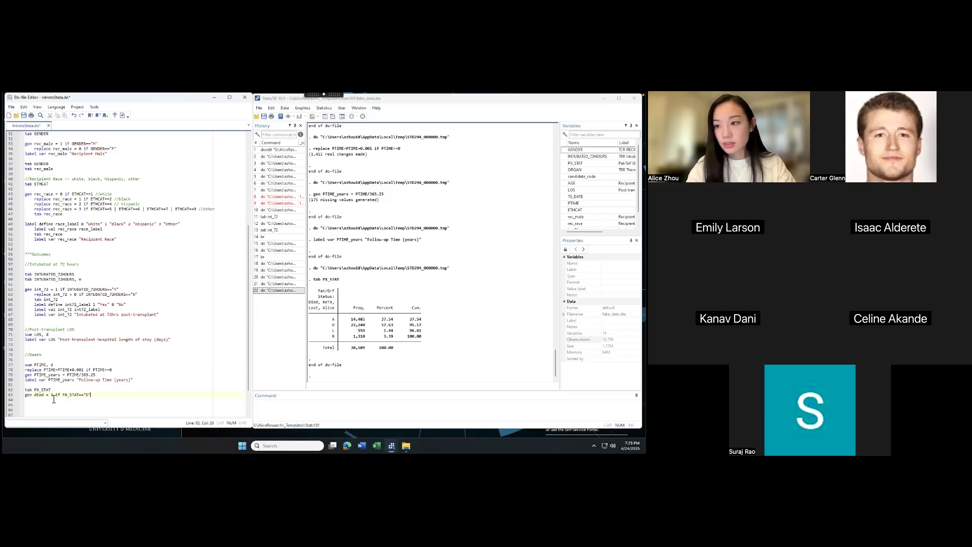
pyautogui.moveTo(89, 397); pyautogui.dragTo(35, 396)
pyautogui.hotkey('ctrl', 'd')
# Add an indented line replace died = 0 if PX_STAT!="D" below the gen died line
pyautogui.click(103, 397)
pyautogui.press('Return')
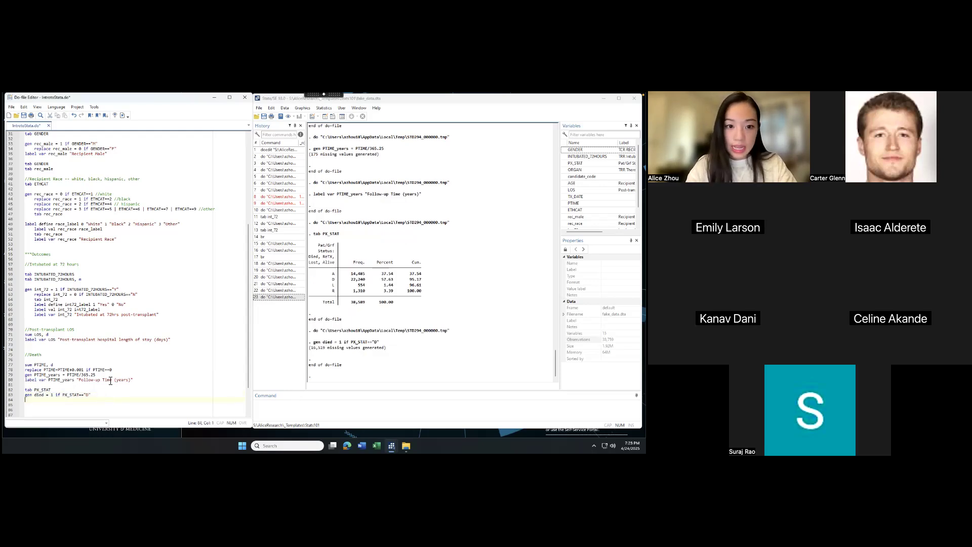
pyautogui.scroll(-3, 108, 388)
pyautogui.write('replace di')
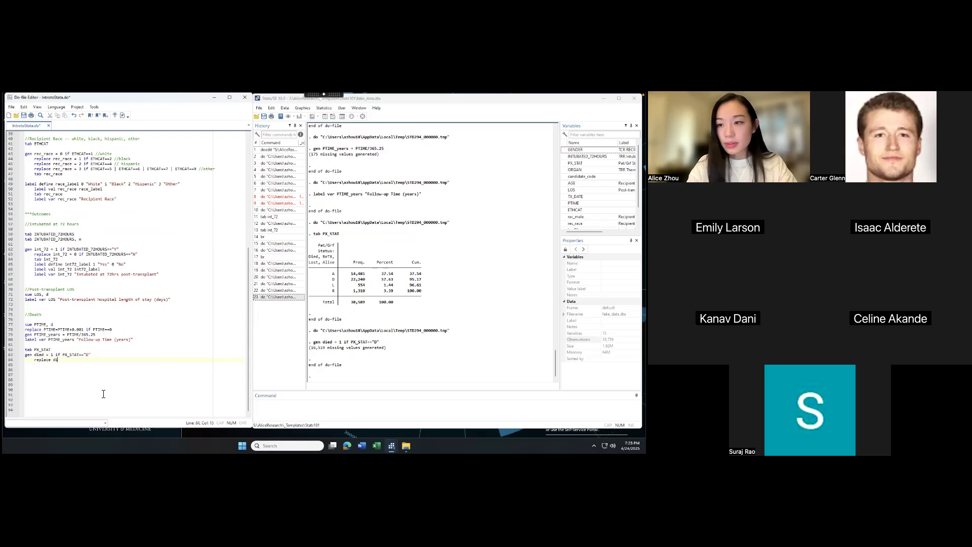
pyautogui.write('ed = 0 if PX_')
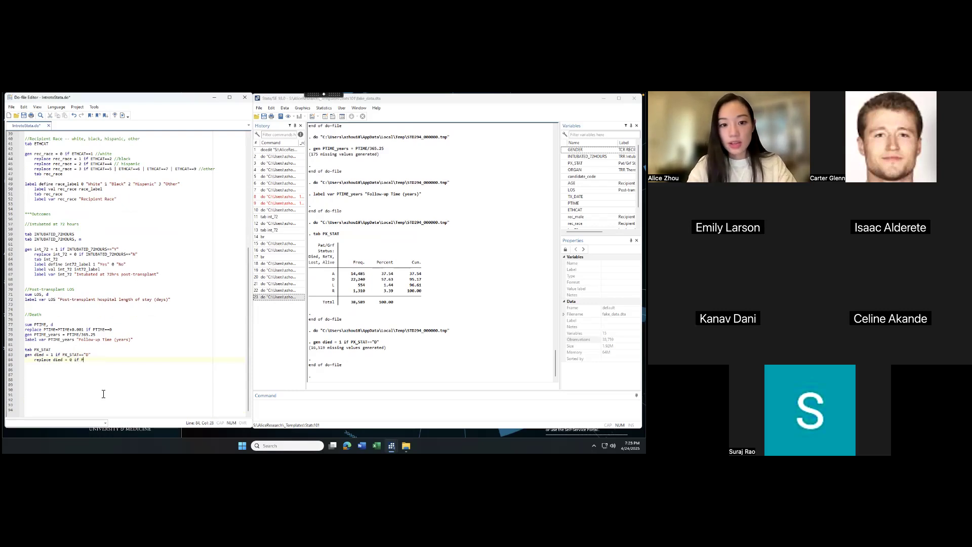
pyautogui.write('STAT!')
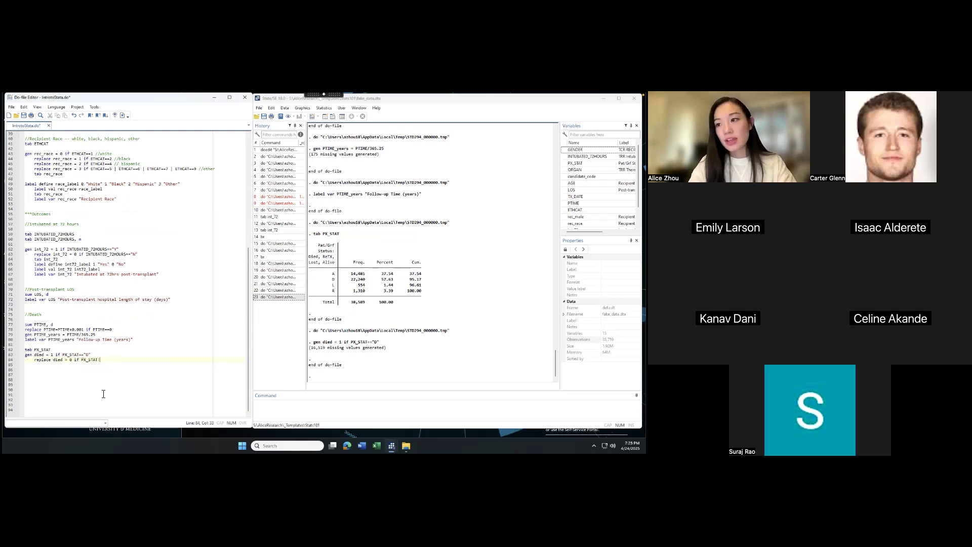
pyautogui.press('BackSpace')
pyautogui.press('BackSpace')
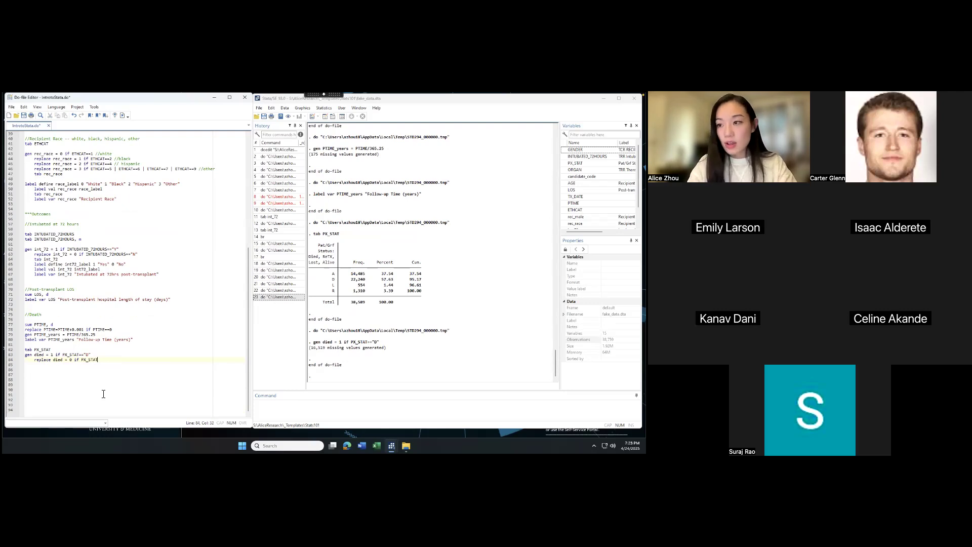
pyautogui.write('!="D"')
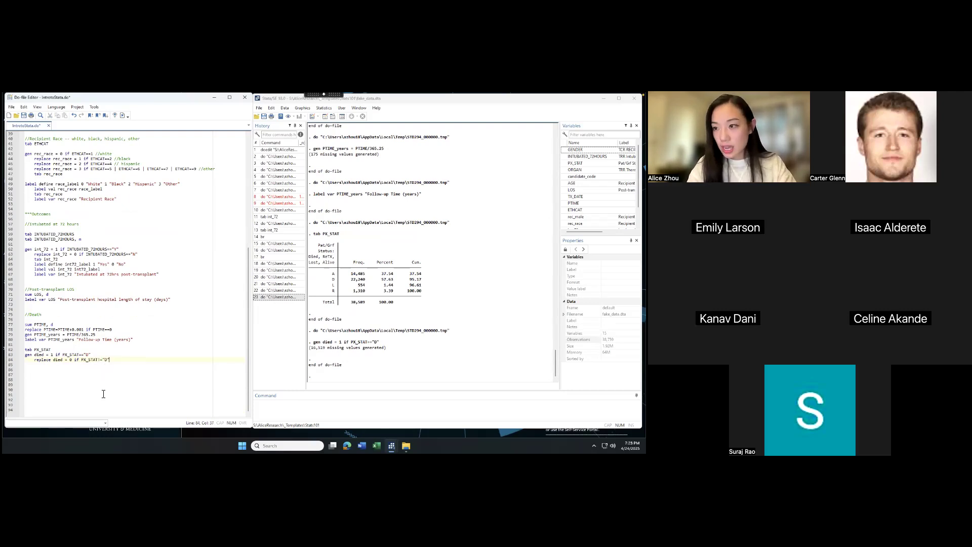
# Compare the == condition of the gen died line with the != condition of the replace line
pyautogui.click(105, 361)
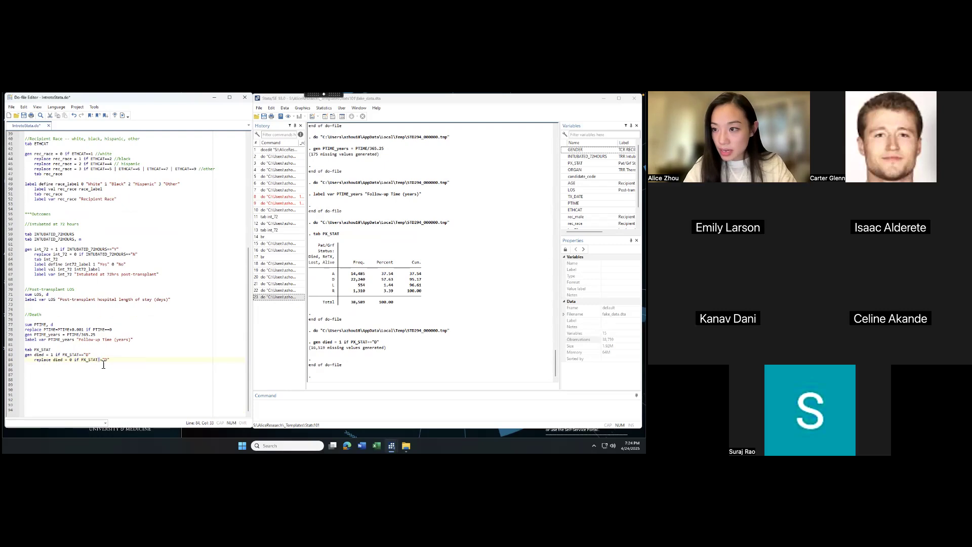
pyautogui.click(83, 356)
pyautogui.write('==')
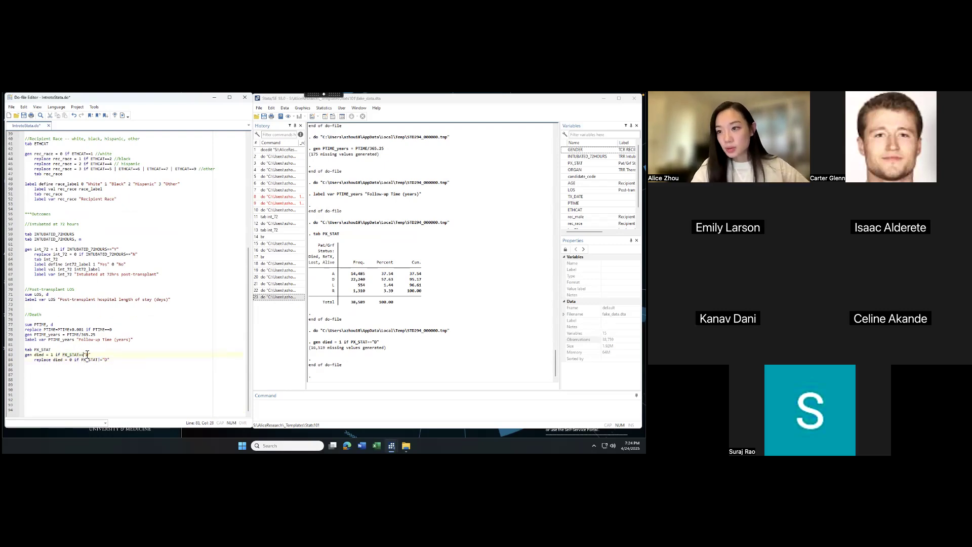
pyautogui.moveTo(80, 357); pyautogui.dragTo(85, 358)
pyautogui.click(91, 360)
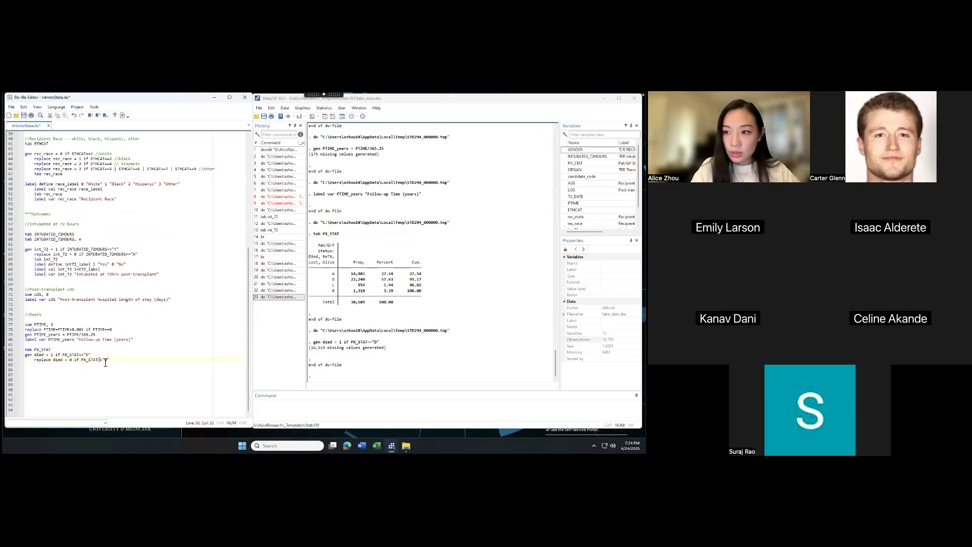
pyautogui.moveTo(120, 361); pyautogui.dragTo(35, 355)
pyautogui.click(83, 360)
pyautogui.click(108, 361)
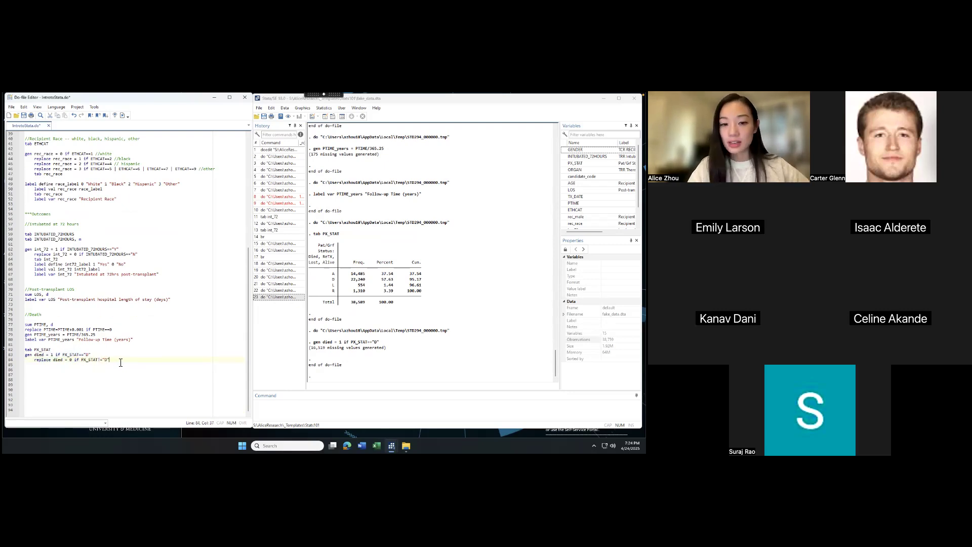
# Run the replace died line, and add and run an indented "tab died" line below it
pyautogui.moveTo(120, 363); pyautogui.dragTo(29, 361)
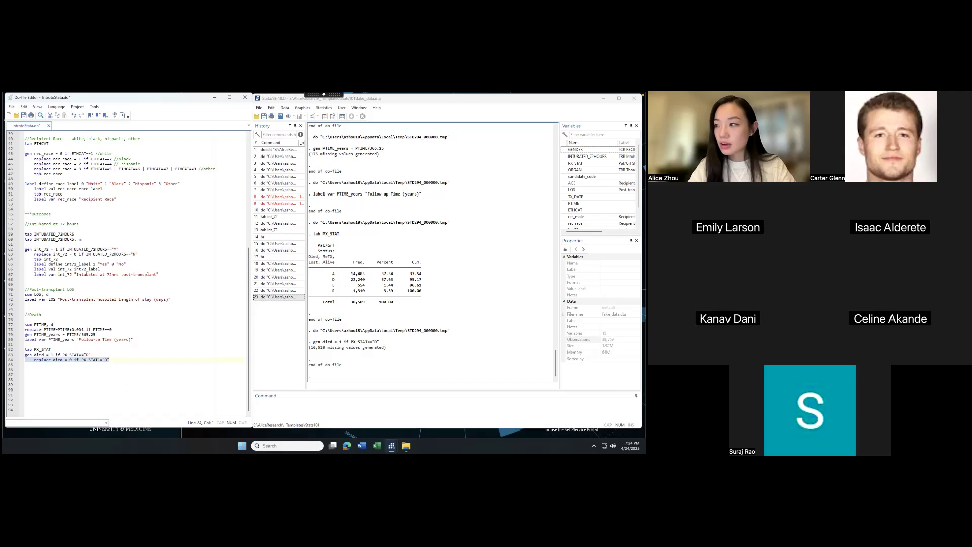
pyautogui.hotkey('ctrl', 'd')
pyautogui.click(108, 361)
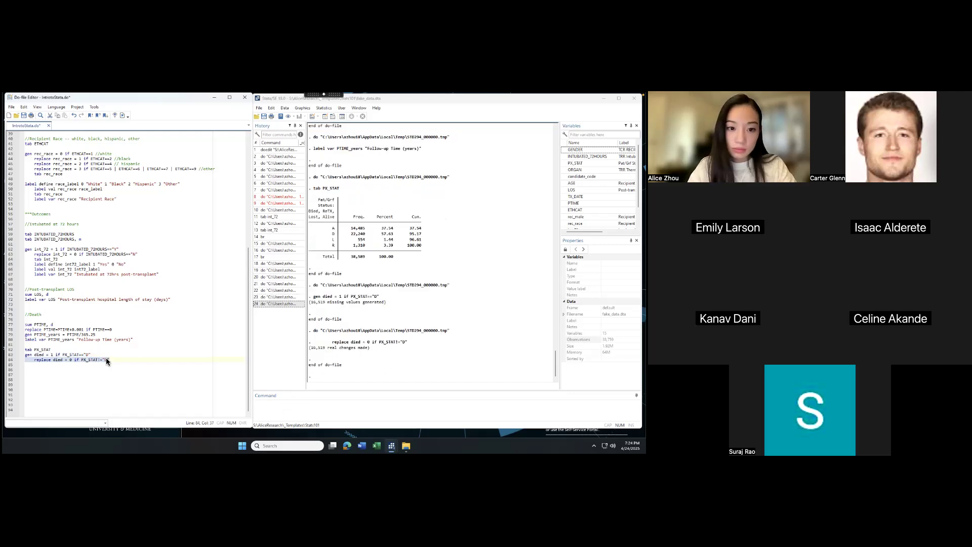
pyautogui.press('Return')
pyautogui.write('tab ')
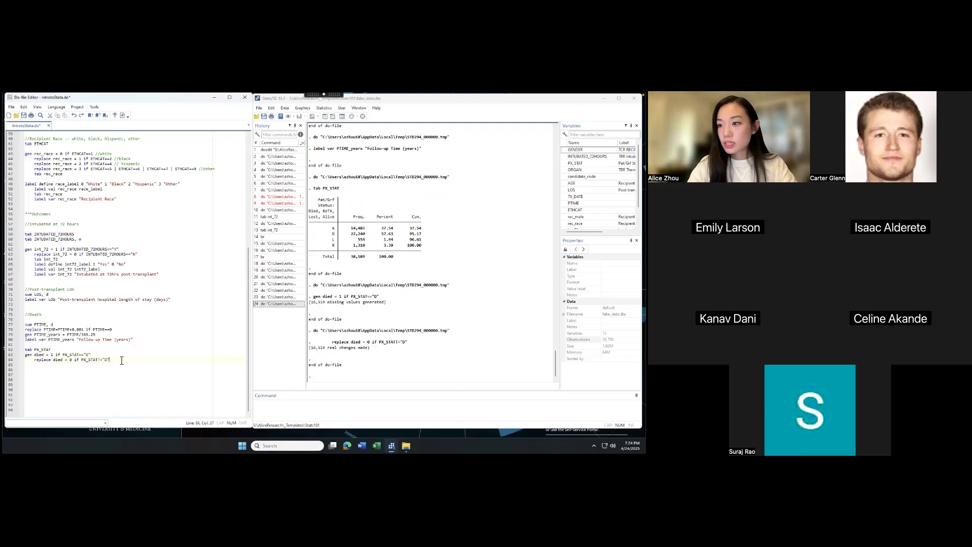
pyautogui.write('died')
pyautogui.moveTo(52, 366); pyautogui.dragTo(25, 368)
pyautogui.hotkey('ctrl', 'd')
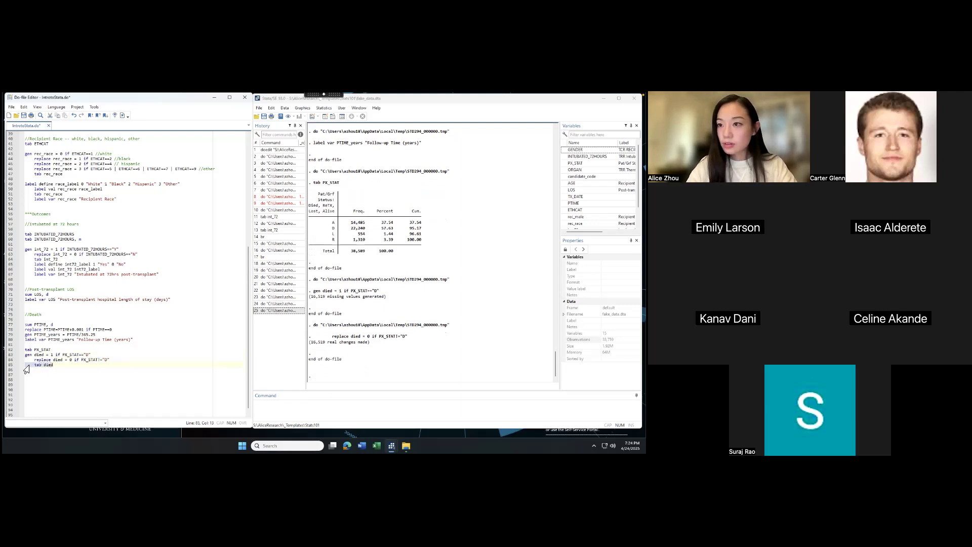
# Compare the died = 1 row of the new tabulation with the D row of the earlier PX_STAT tabulation
pyautogui.moveTo(328, 336); pyautogui.dragTo(421, 336)
pyautogui.click(405, 337)
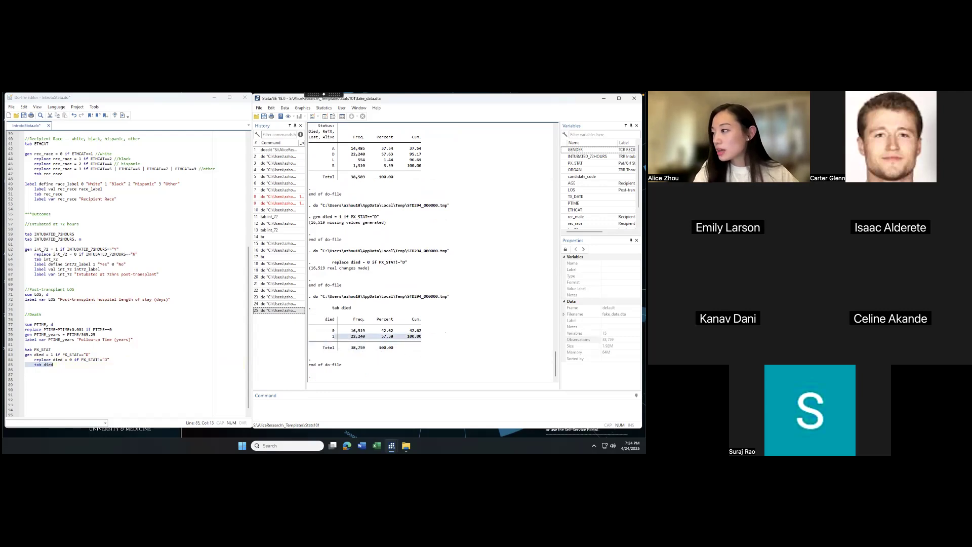
pyautogui.scroll(1, 382, 209)
pyautogui.moveTo(332, 171); pyautogui.dragTo(421, 172)
pyautogui.click(421, 172)
pyautogui.click(325, 172)
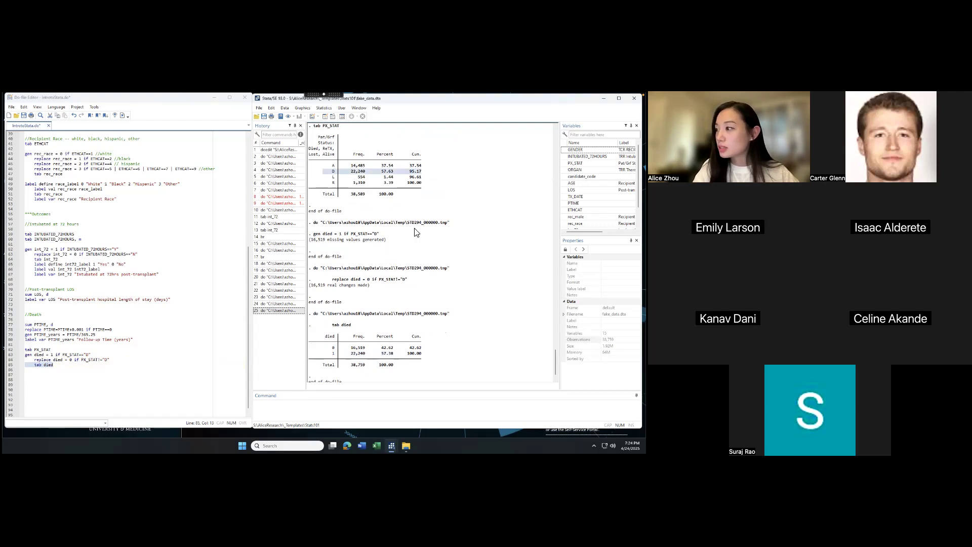
pyautogui.scroll(-1, 404, 233)
pyautogui.click(77, 369)
pyautogui.click(65, 376)
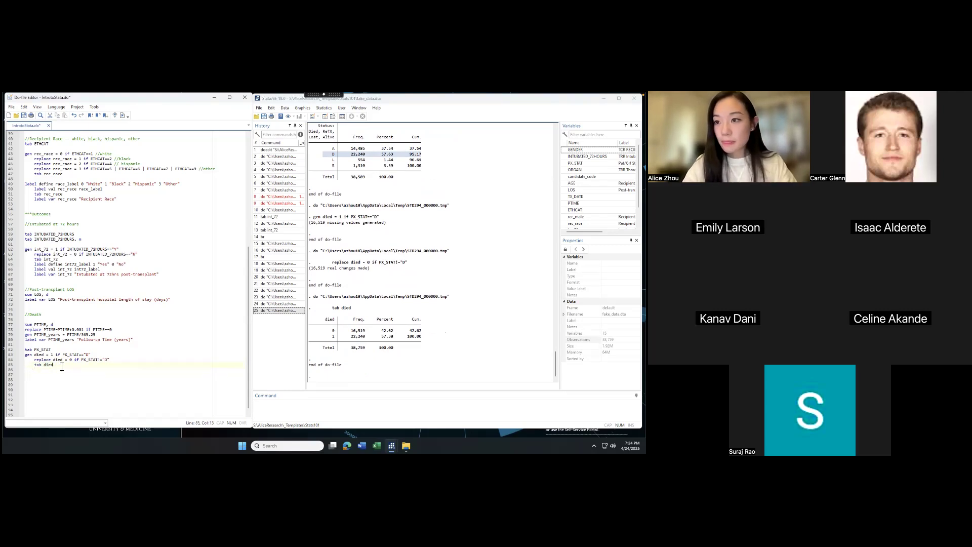
pyautogui.write('//')
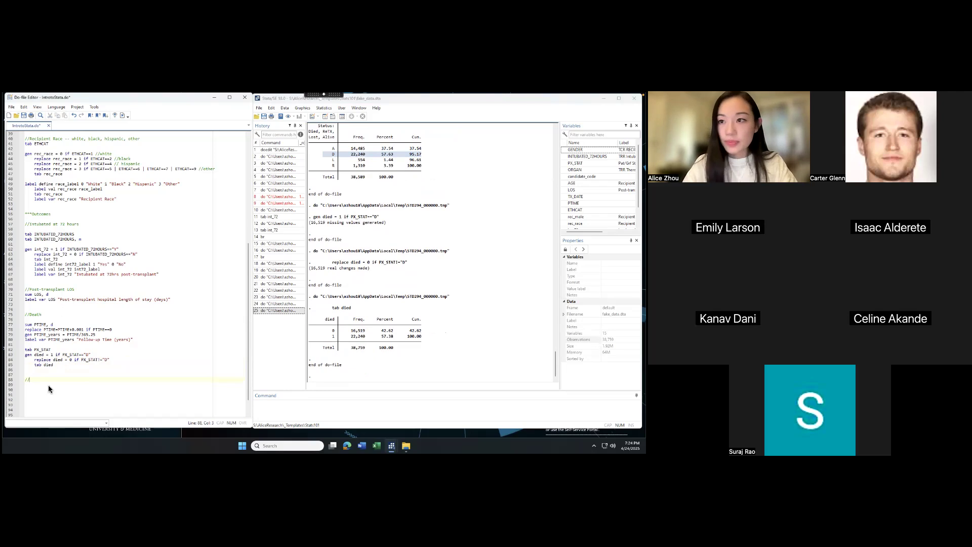
pyautogui.press('BackSpace')
pyautogui.press('BackSpace')
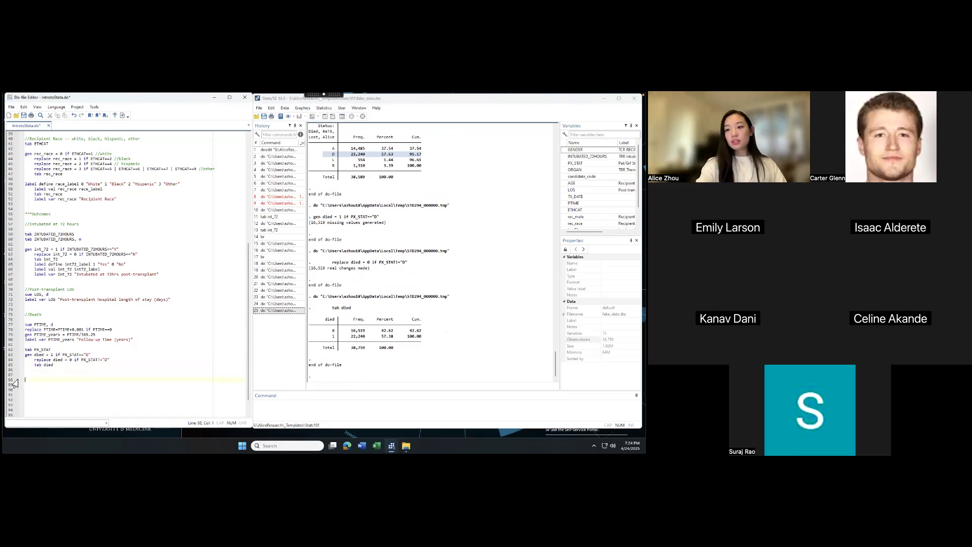
pyautogui.click(84, 370)
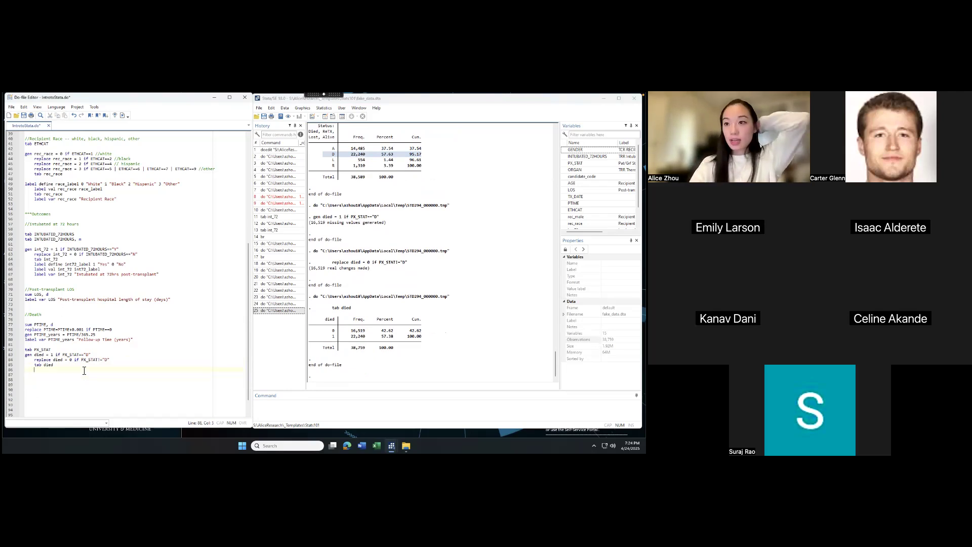
# Remove the blank lines directly below the "//Intubated at 72 hours" and "//Death" comments in the do-file
pyautogui.scroll(13, 70, 236)
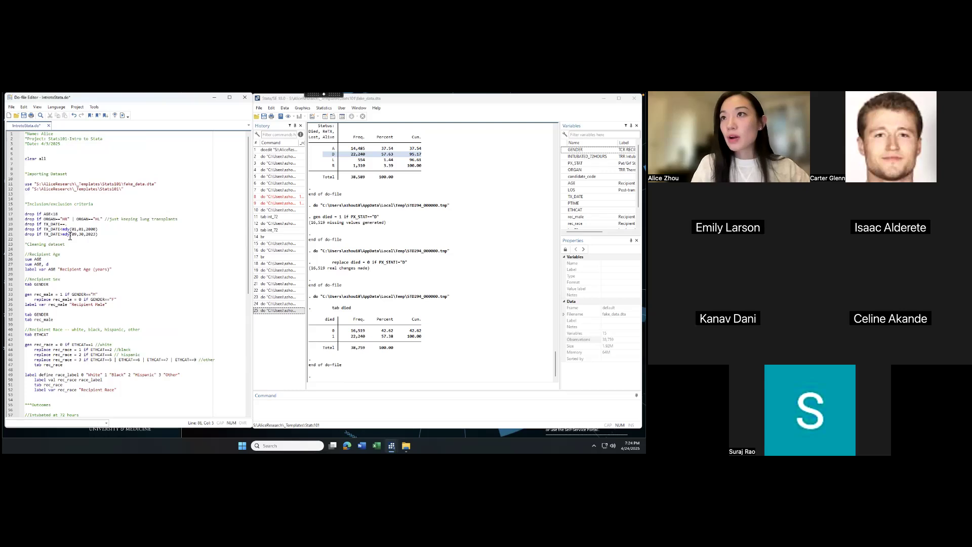
pyautogui.scroll(-14, 52, 270)
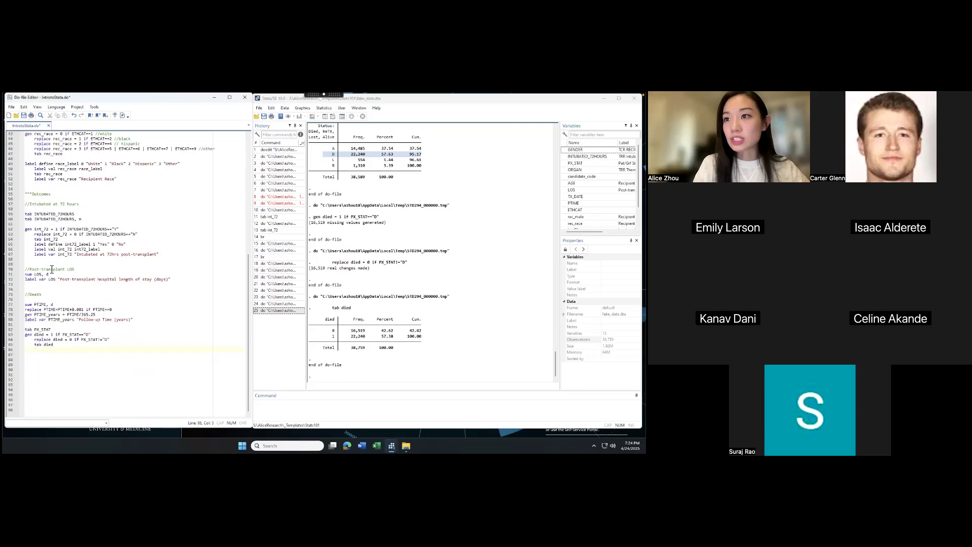
pyautogui.click(66, 189)
pyautogui.click(38, 289)
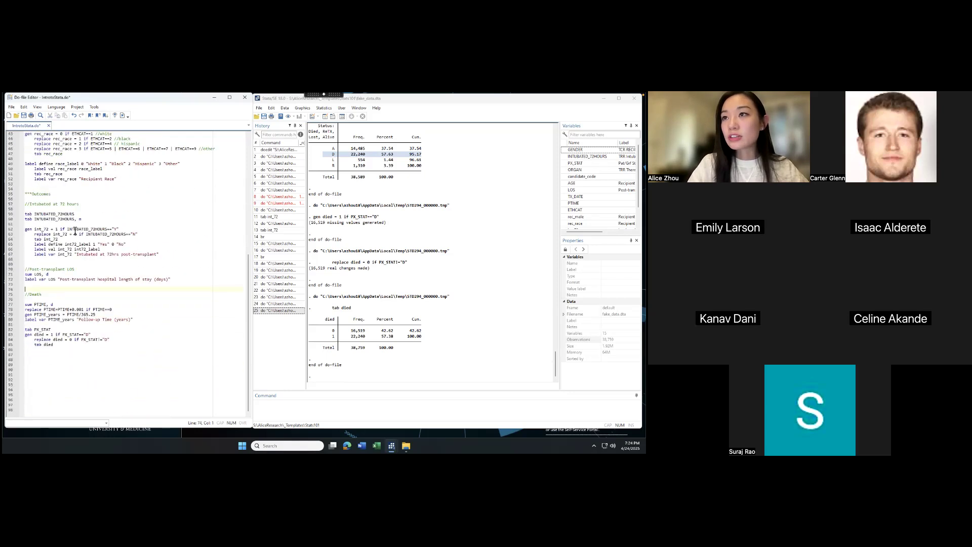
pyautogui.click(39, 208)
pyautogui.press('BackSpace')
pyautogui.click(36, 299)
pyautogui.press('BackSpace')
pyautogui.click(33, 356)
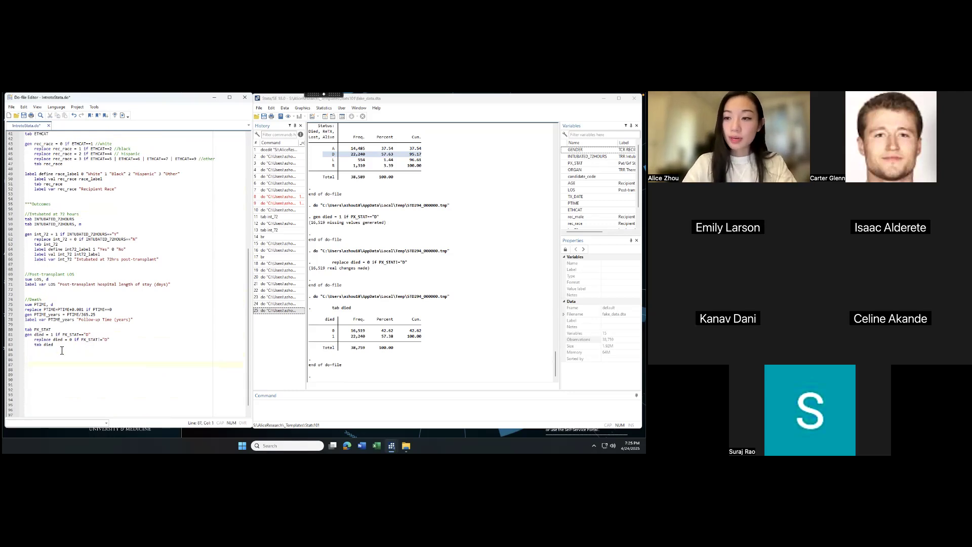
# Add the section comment "*Baseline Characteristics" below the death variable code, followed by a blank line
pyautogui.scroll(-1, 62, 351)
pyautogui.write('*Baselin')
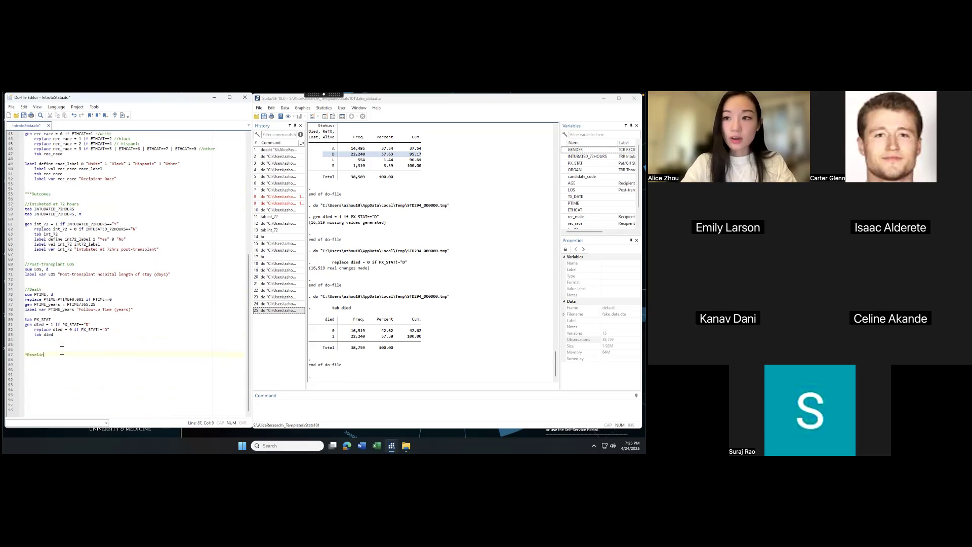
pyautogui.write('e Characteristics')
pyautogui.press('Return')
pyautogui.press('Return')
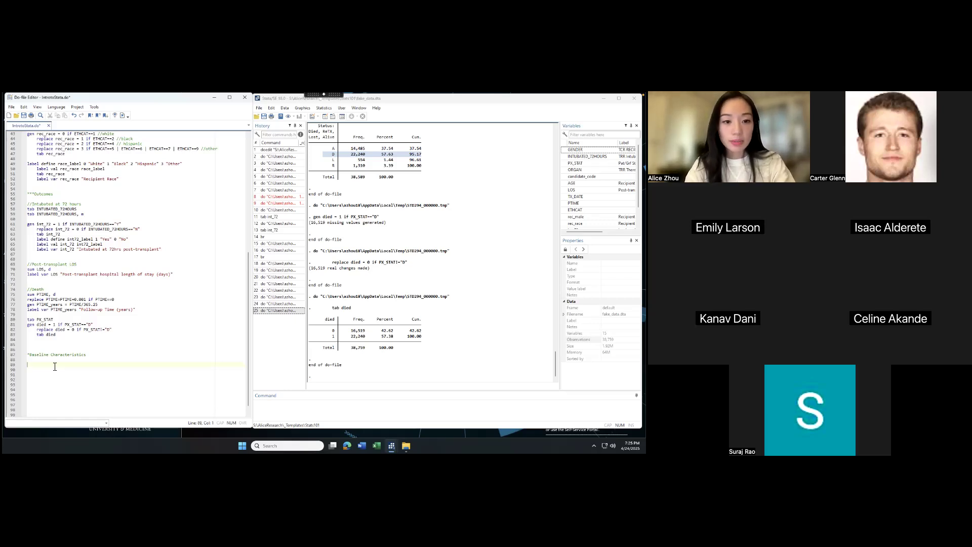
# Write a table1_mc command line under the Baseline Characteristics comment and an "ssc table1_mc" line two rows below it
pyautogui.write('table_mc')
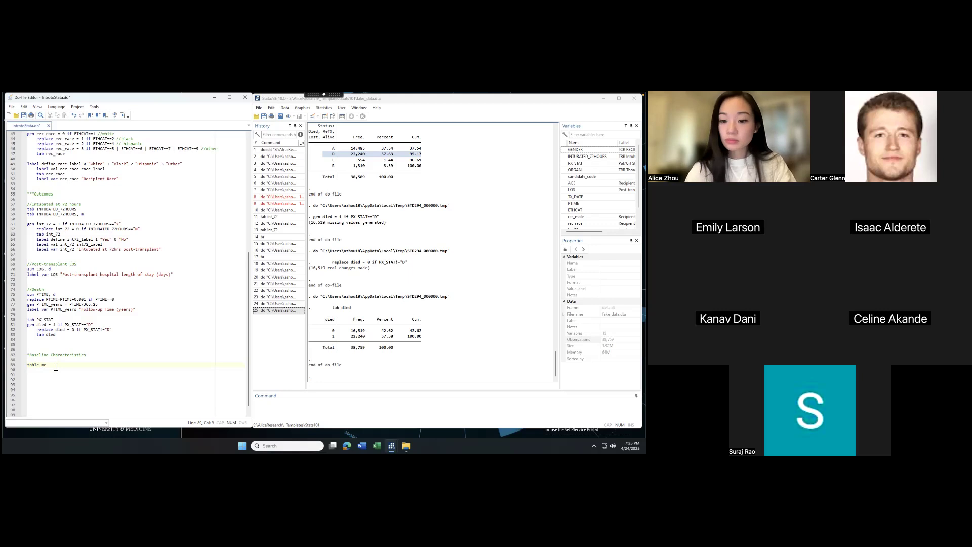
pyautogui.moveTo(56, 366); pyautogui.dragTo(28, 367)
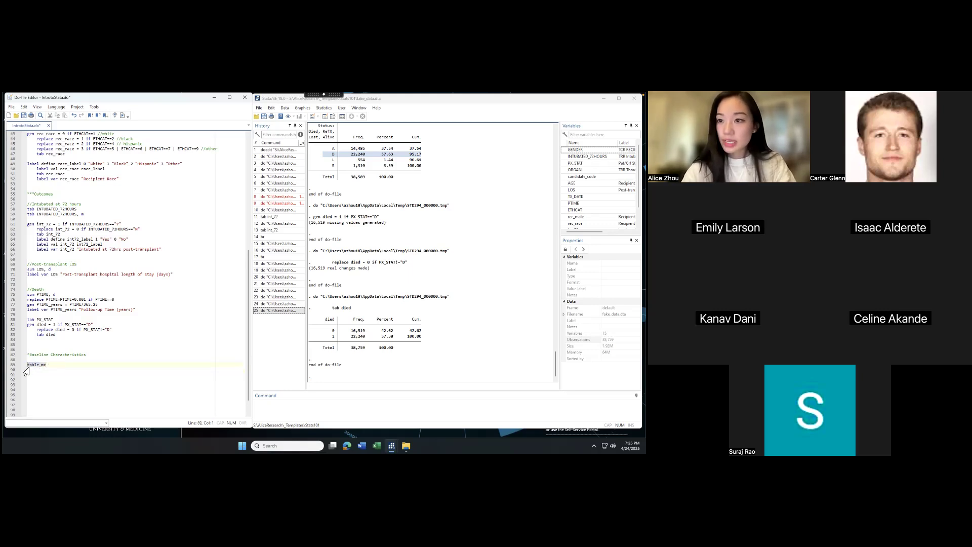
pyautogui.write('ssc table_1')
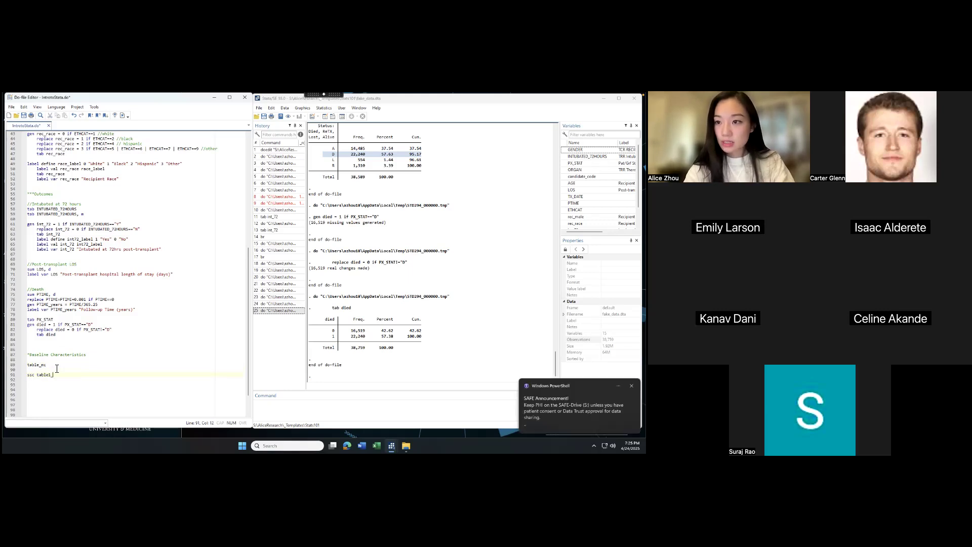
pyautogui.click(40, 366)
pyautogui.write('1')
# Complete the ssc line as "ssc install table1_mc", copy it and run it
pyautogui.click(85, 371)
pyautogui.click(69, 377)
pyautogui.click(34, 375)
pyautogui.write('install')
pyautogui.tripleClick(85, 377)
pyautogui.hotkey('ctrl', 'c')
pyautogui.hotkey('ctrl', 'd')
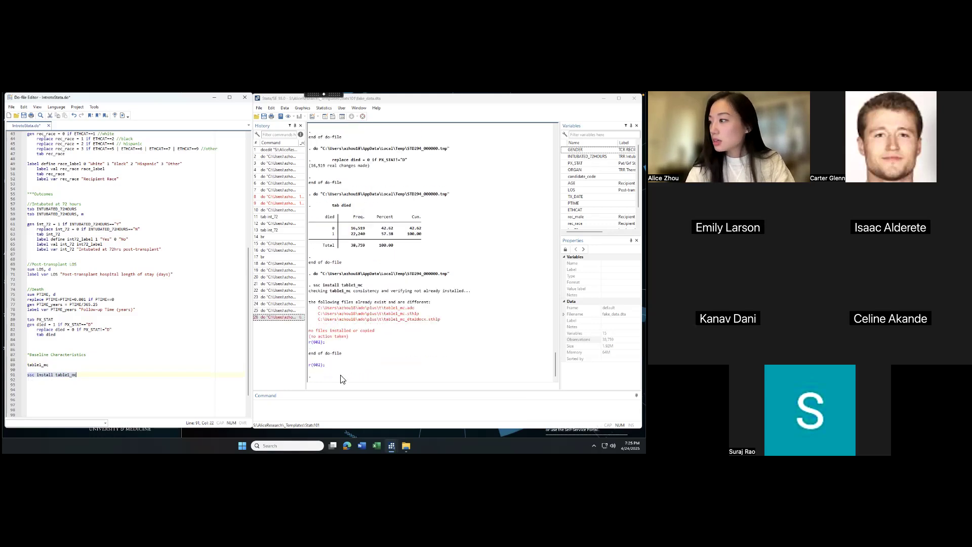
# Move the "ssc install table1_mc" line to directly below the Baseline Characteristics comment
pyautogui.click(21, 379)
pyautogui.press('Delete')
pyautogui.hotkey('ctrl', 'v')
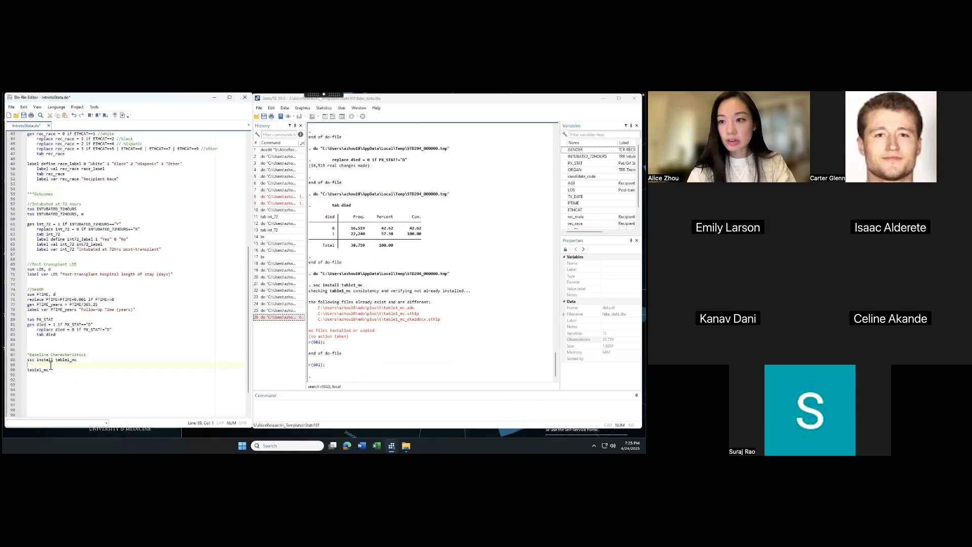
# Extend the command to "table1_mc, vars( ///" and add the line "AGE conts %4.0f\ ///" with a closing parenthesis below
pyautogui.click(61, 371)
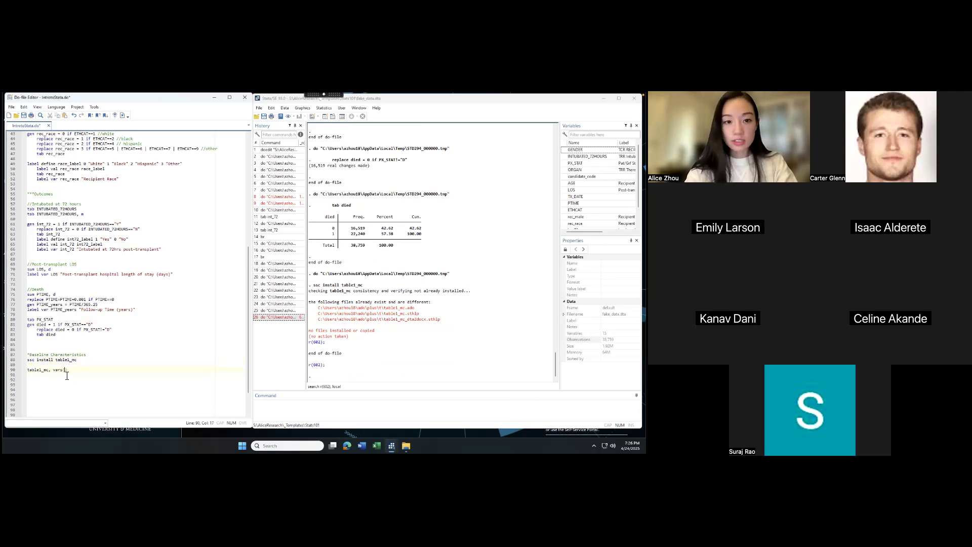
pyautogui.write(', vars( //')
pyautogui.write('/')
pyautogui.press('Return')
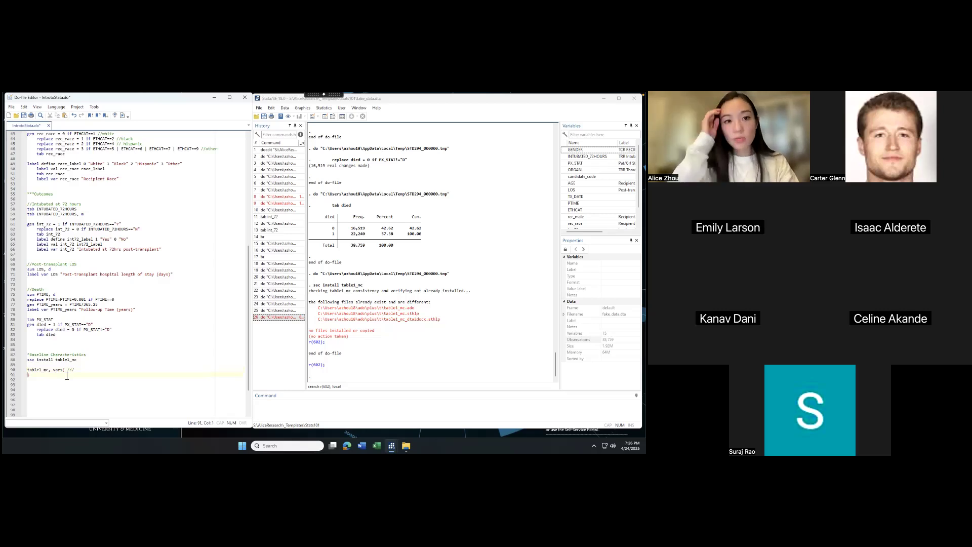
pyautogui.write('AGE co')
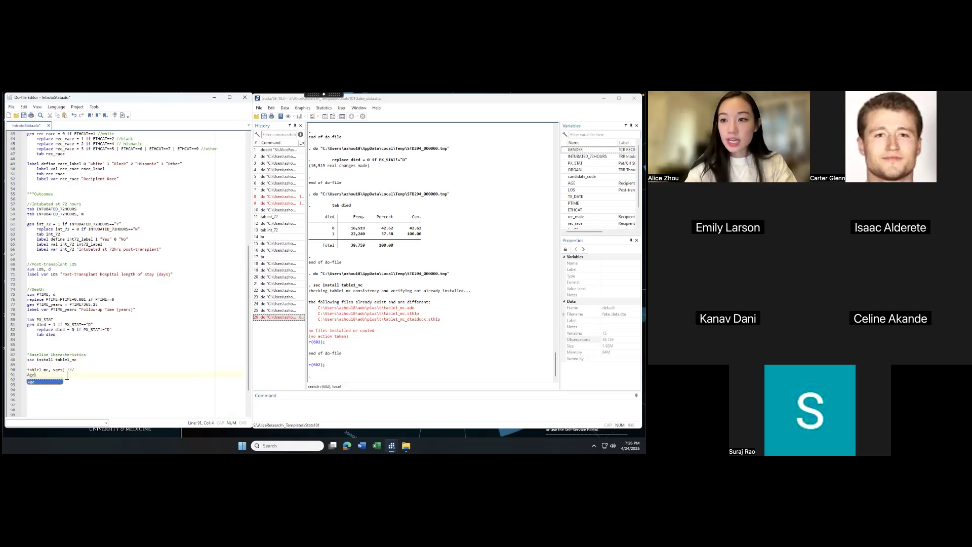
pyautogui.write('nts %4.0')
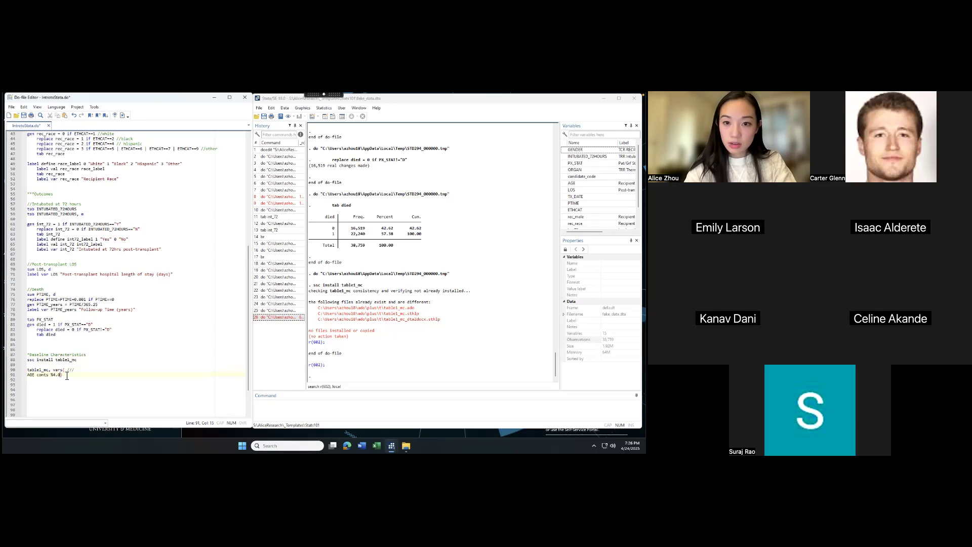
pyautogui.write('/')
pyautogui.press('Return')
# Examine how the lines of the table1_mc command are continued with the /// marks
pyautogui.moveTo(62, 389); pyautogui.dragTo(30, 366)
pyautogui.click(41, 372)
pyautogui.tripleClick(34, 370)
pyautogui.click(50, 372)
pyautogui.click(35, 366)
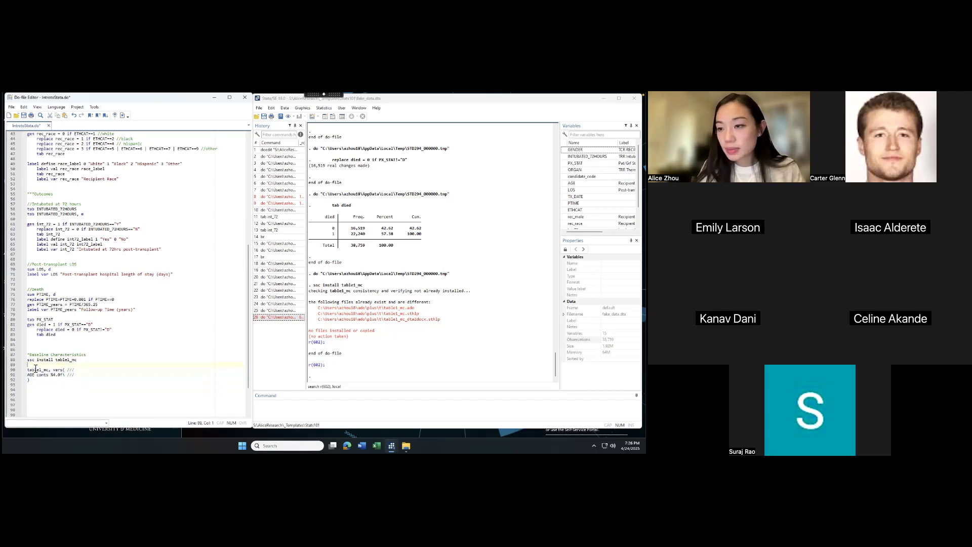
pyautogui.doubleClick(70, 371)
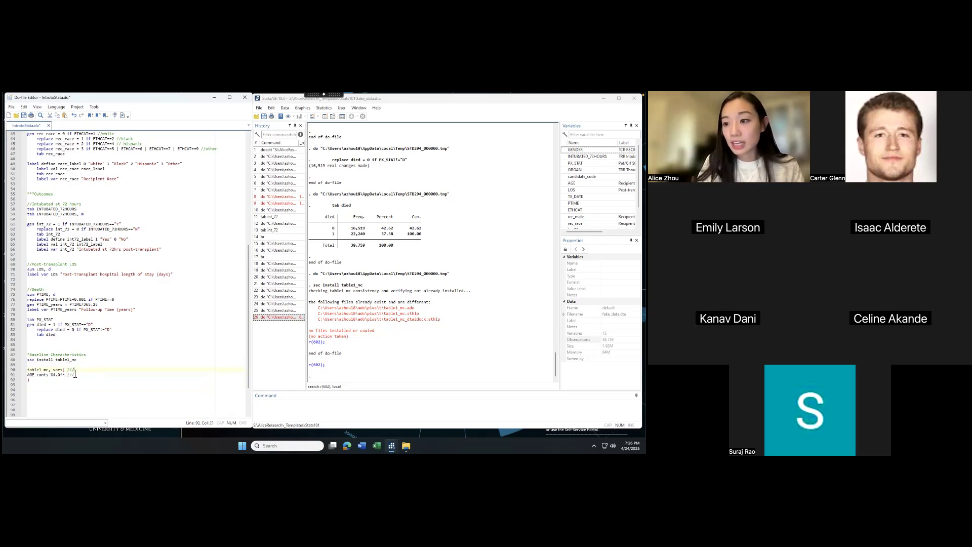
pyautogui.click(70, 371)
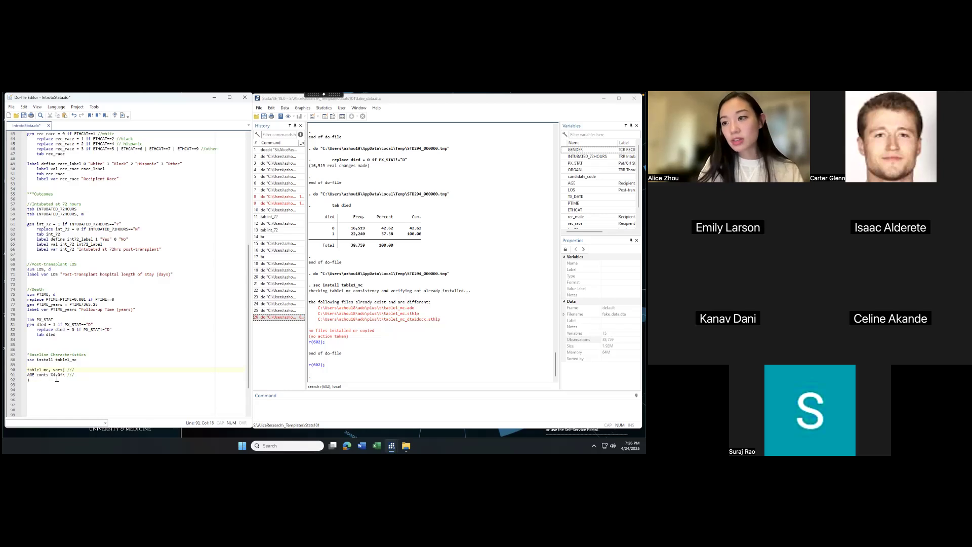
# Join the AGE conts line onto the "table1_mc, vars(" line and split them again with the /// continuation
pyautogui.click(29, 378)
pyautogui.press('Left')
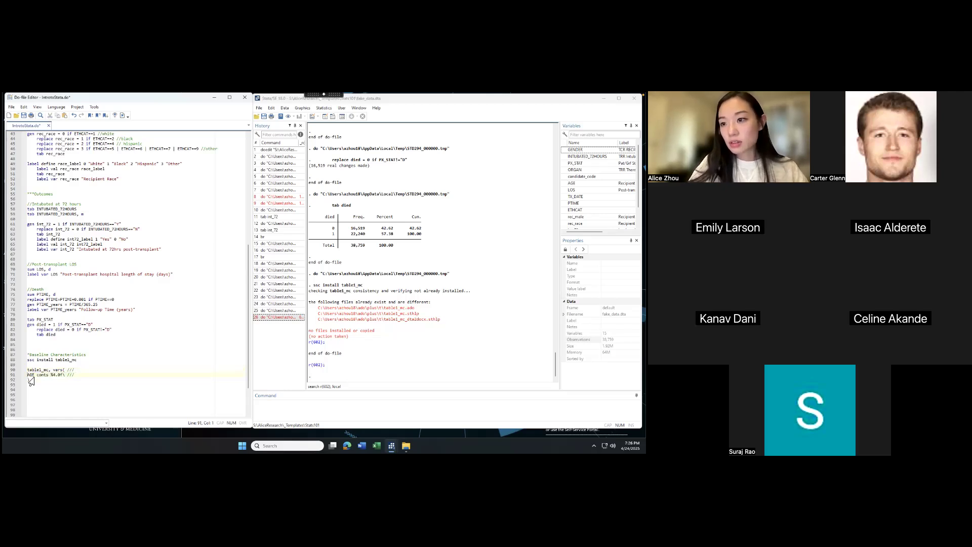
pyautogui.press('BackSpace')
pyautogui.press('BackSpace')
pyautogui.press('BackSpace')
pyautogui.press('BackSpace')
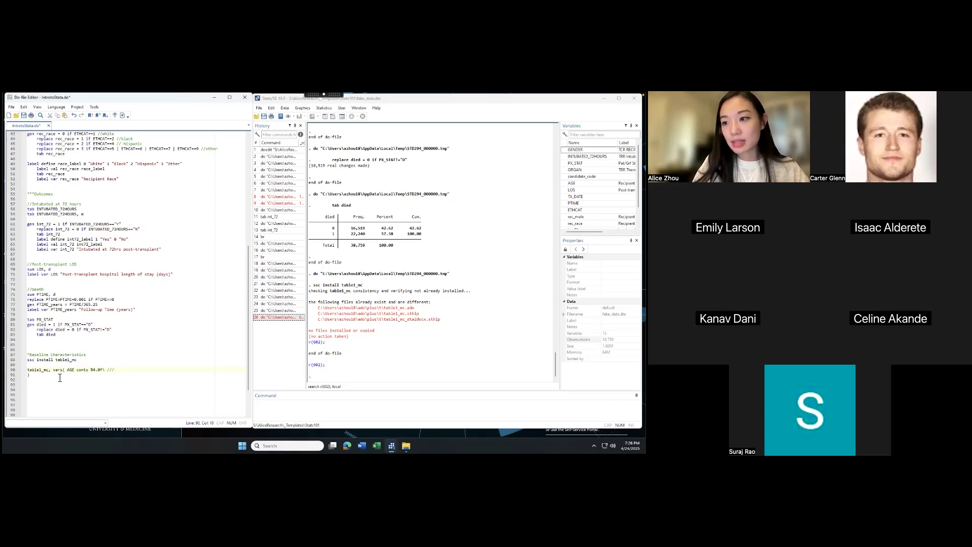
pyautogui.write('///')
pyautogui.press('Return')
pyautogui.press('Down')
pyautogui.press('End')
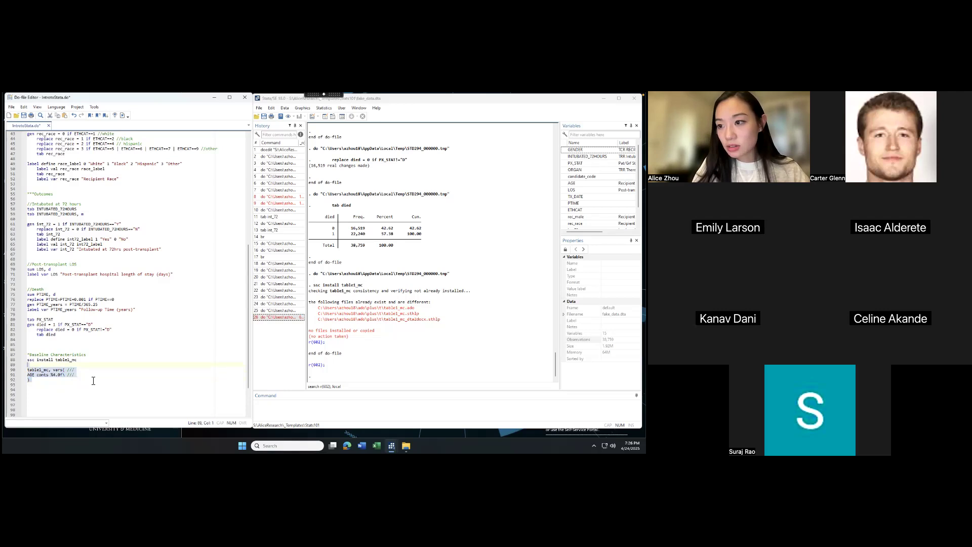
# Review the full table1_mc block, its opening line's /// mark and the AGE conts entry
pyautogui.click(71, 372)
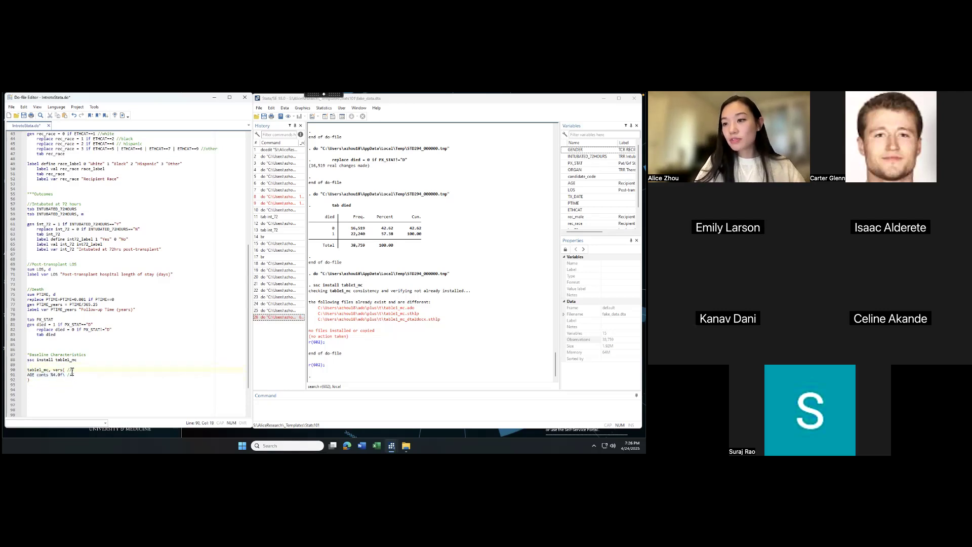
pyautogui.click(79, 379)
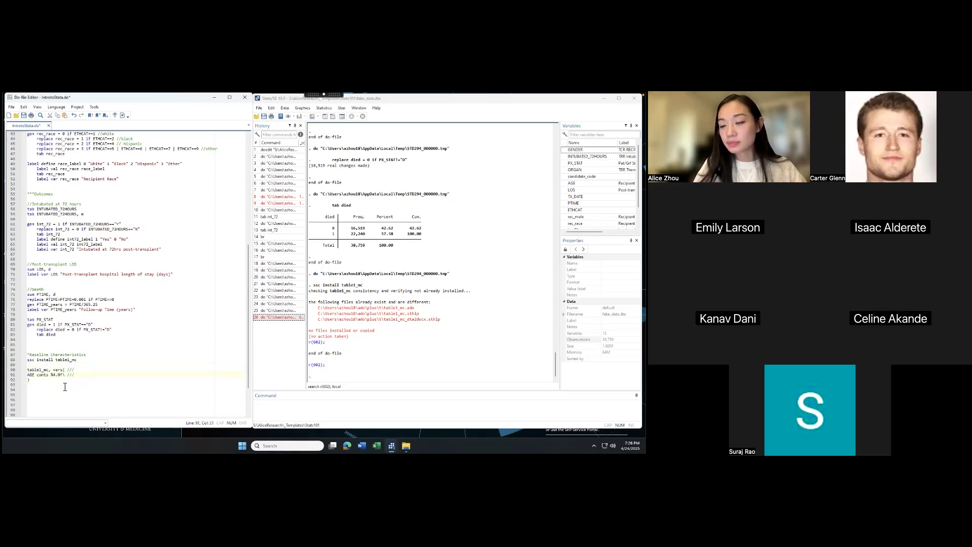
pyautogui.moveTo(56, 384)
pyautogui.mouseDown()
pyautogui.moveTo(28, 371)
pyautogui.moveTo(46, 382)
pyautogui.mouseUp()
pyautogui.click(42, 366)
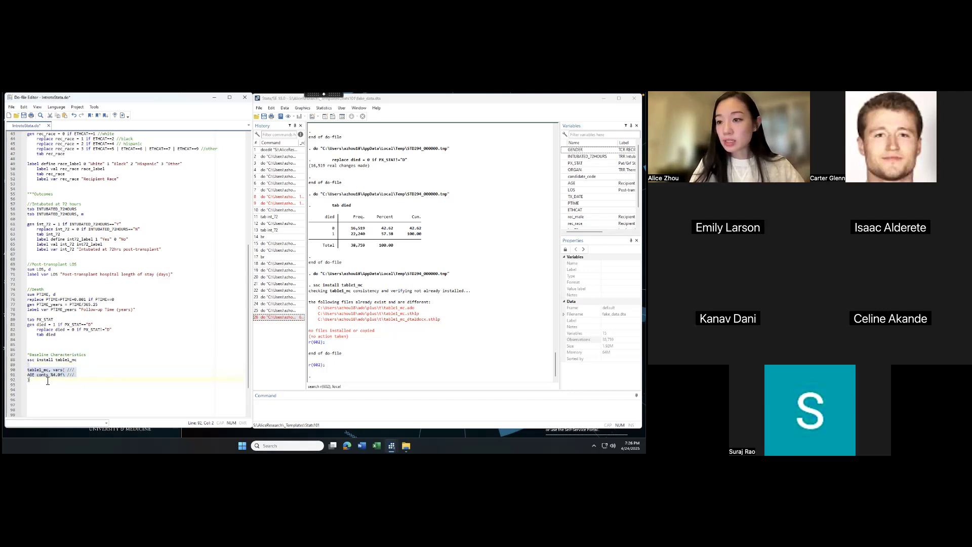
pyautogui.click(73, 371)
pyautogui.doubleClick(69, 371)
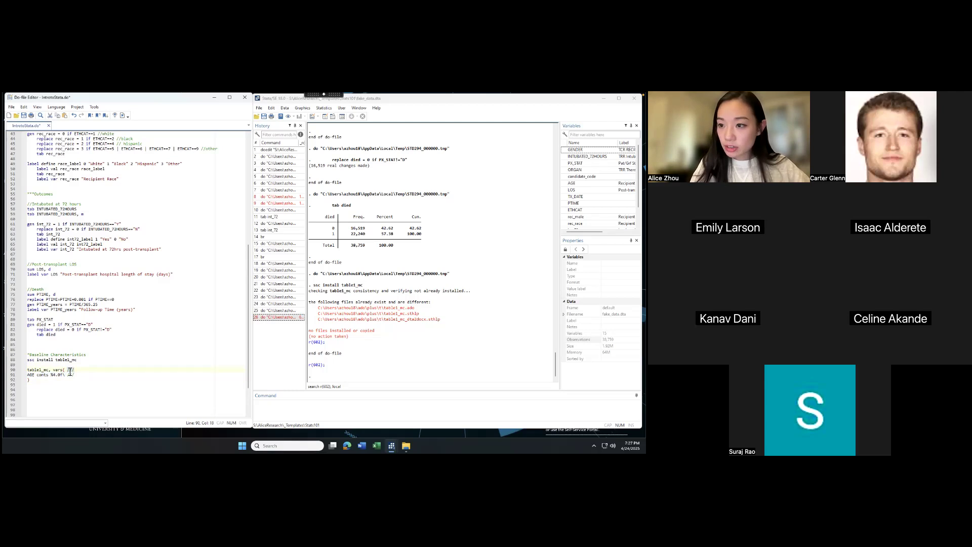
pyautogui.moveTo(29, 376); pyautogui.dragTo(66, 376)
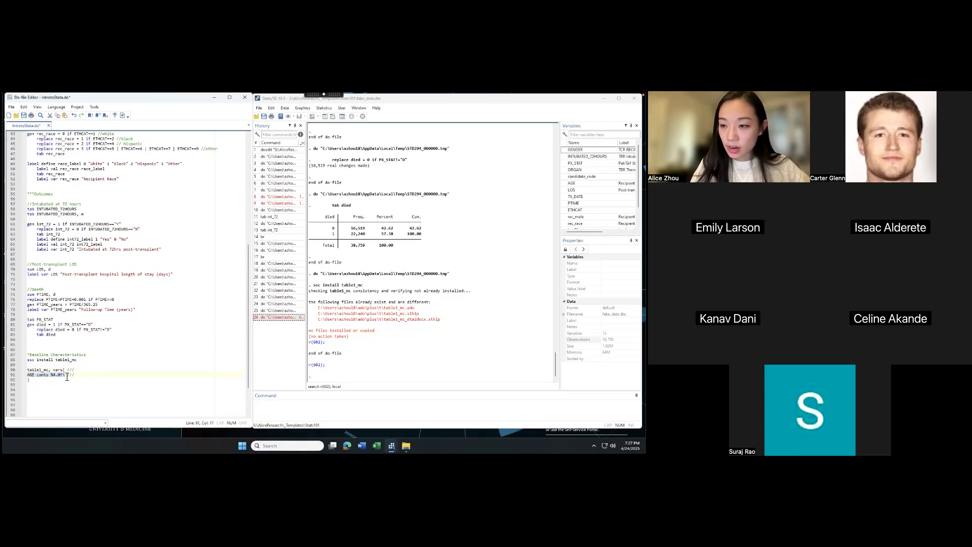
# Add the line "rec_race cat\ ///" below the AGE entry, before the closing parenthesis of the table1_mc command
pyautogui.click(89, 378)
pyautogui.write('/')
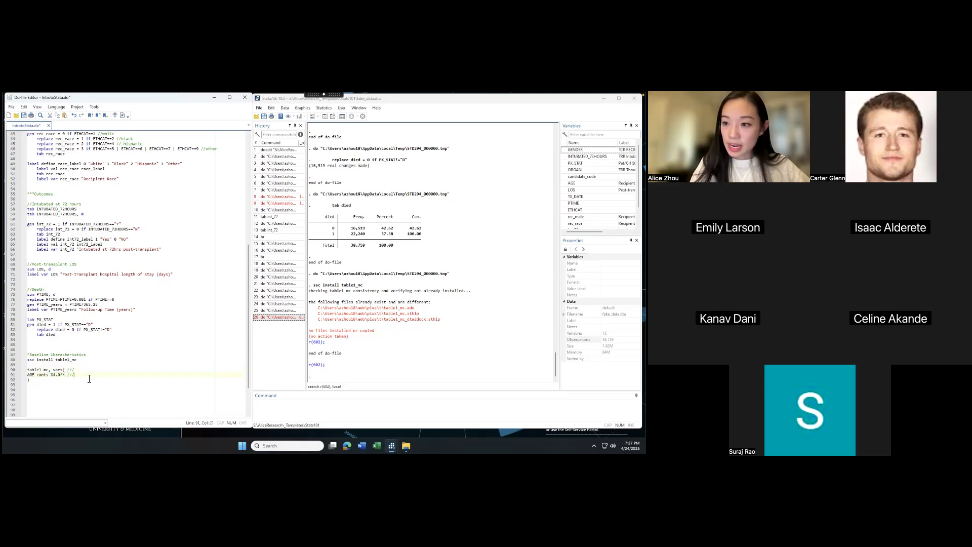
pyautogui.press('Return')
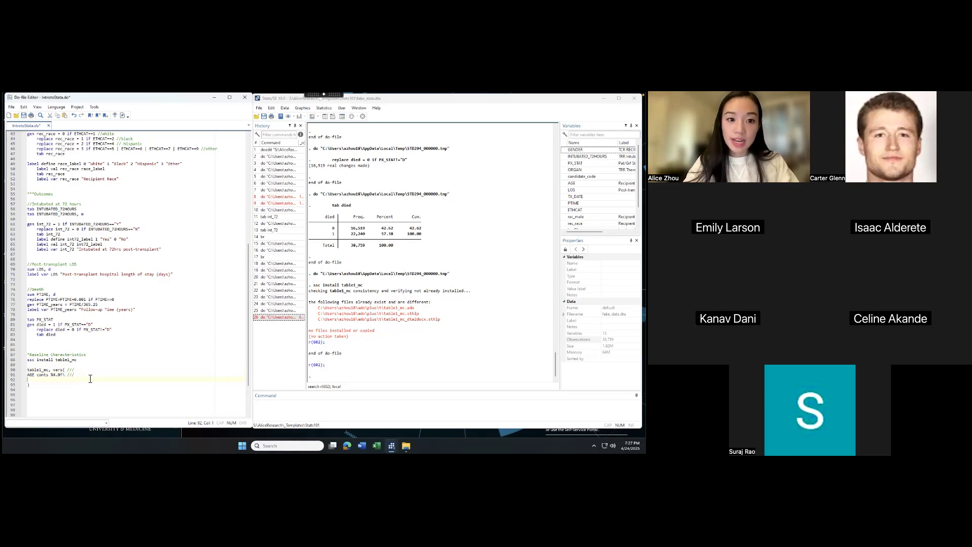
pyautogui.write('rec_race cat\\ ///')
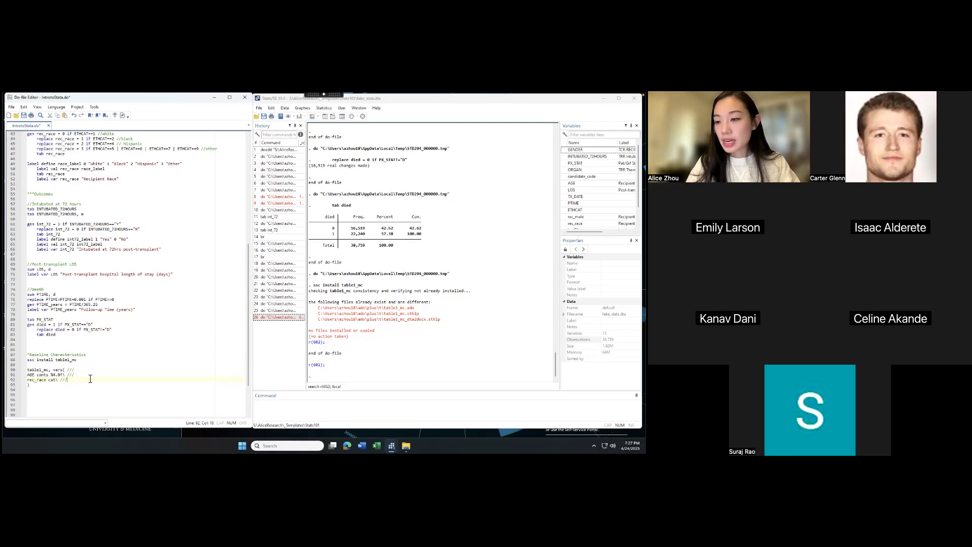
pyautogui.click(61, 380)
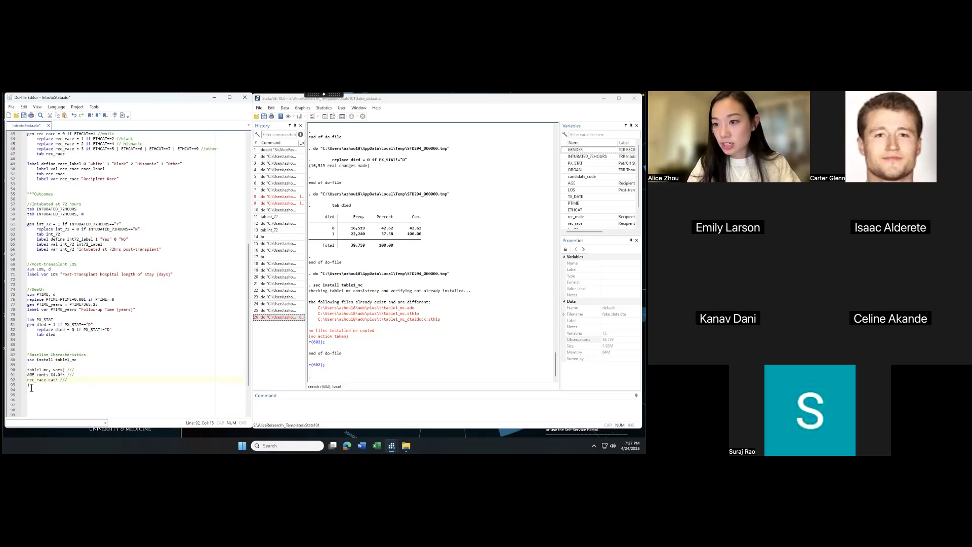
pyautogui.press('Down')
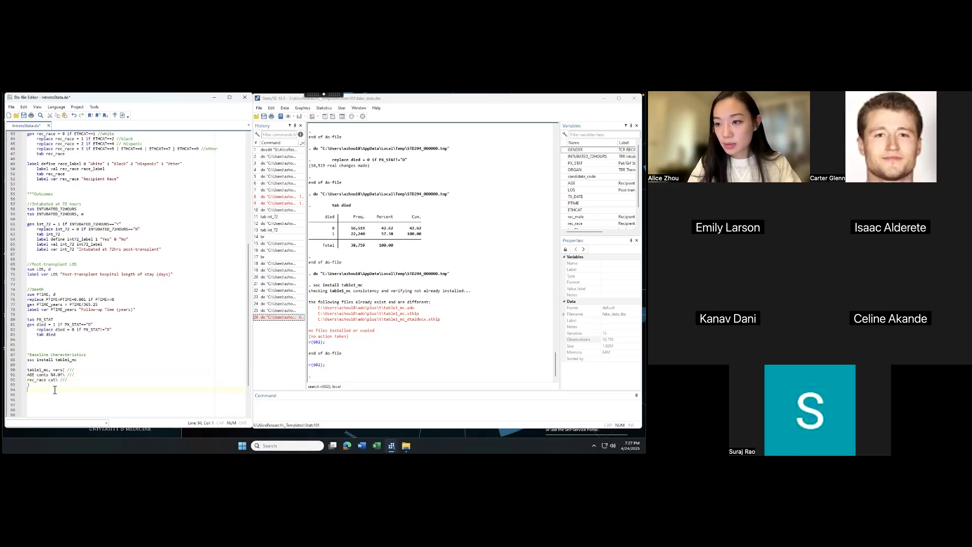
# Review the extent of the table1_mc block, its command name and the opening "vars(" part
pyautogui.moveTo(55, 390); pyautogui.dragTo(27, 370)
pyautogui.click(35, 387)
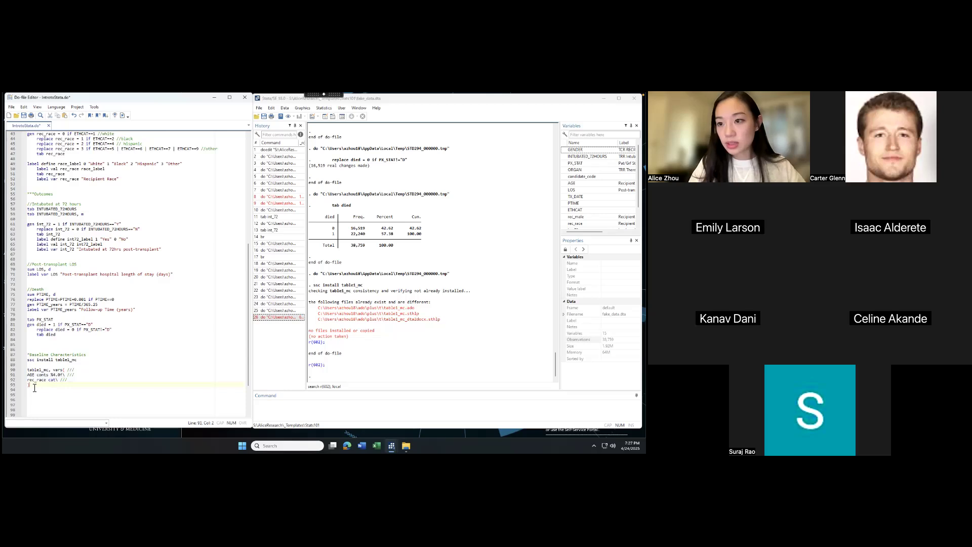
pyautogui.moveTo(33, 382); pyautogui.dragTo(29, 370)
pyautogui.click(93, 395)
pyautogui.scroll(-3, 75, 385)
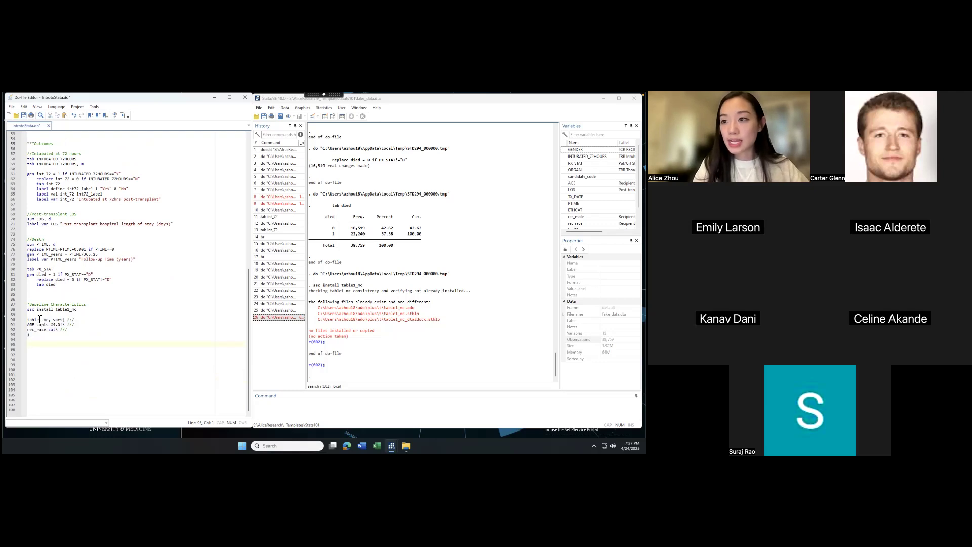
pyautogui.moveTo(35, 315); pyautogui.dragTo(30, 340)
pyautogui.click(41, 342)
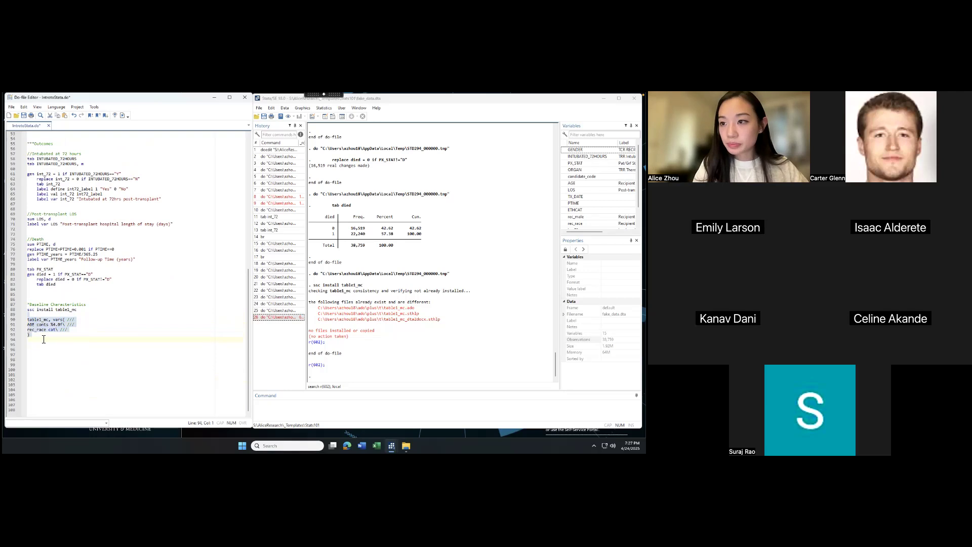
pyautogui.click(41, 320)
pyautogui.doubleClick(41, 321)
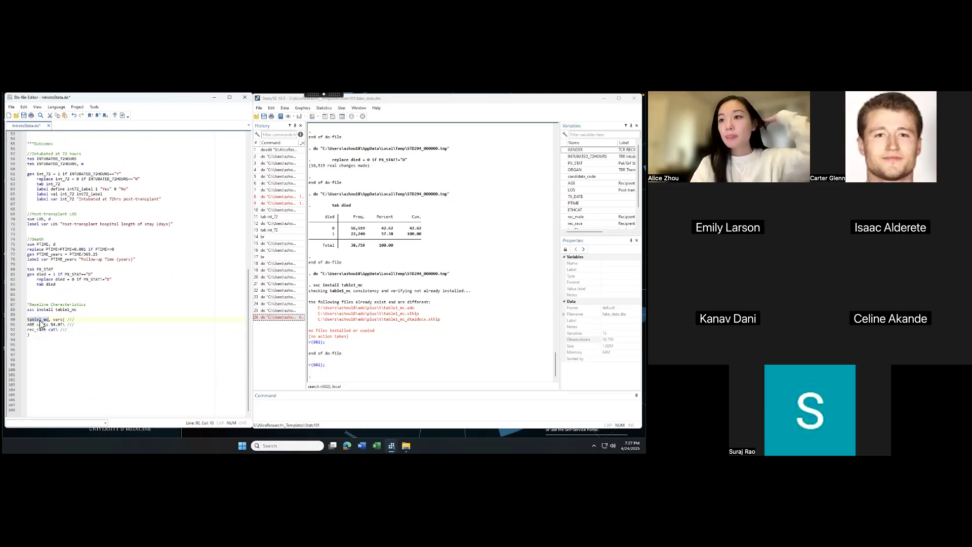
pyautogui.moveTo(53, 321); pyautogui.dragTo(66, 324)
pyautogui.click(53, 320)
pyautogui.click(68, 322)
pyautogui.press('Left')
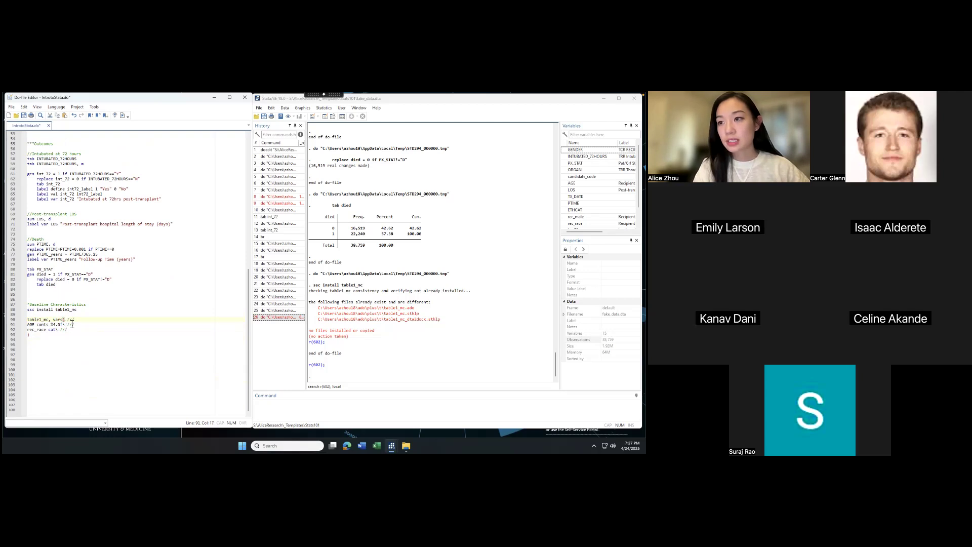
# Examine the AGE entry of the table1_mc command, especially its conts variable type, alongside the rec_race entry
pyautogui.moveTo(27, 324); pyautogui.dragTo(61, 327)
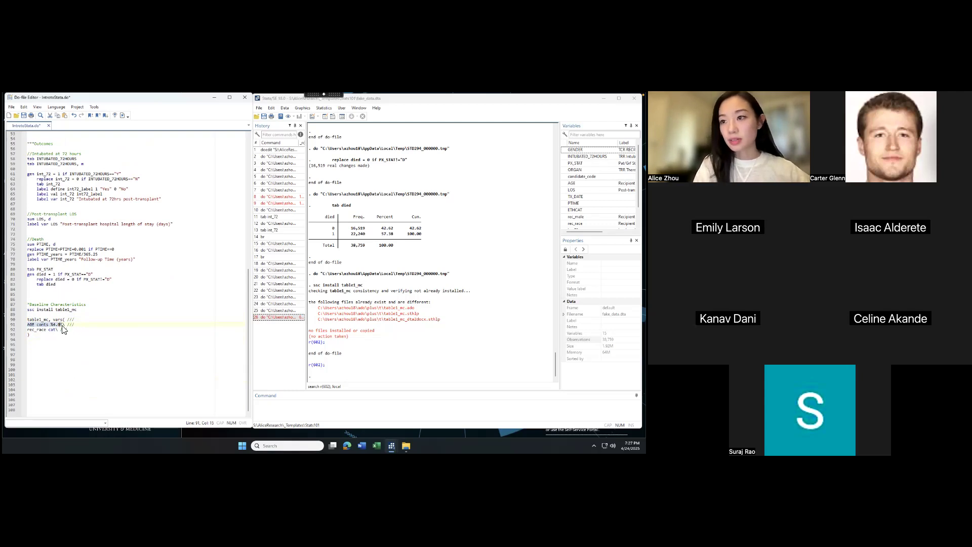
pyautogui.doubleClick(43, 325)
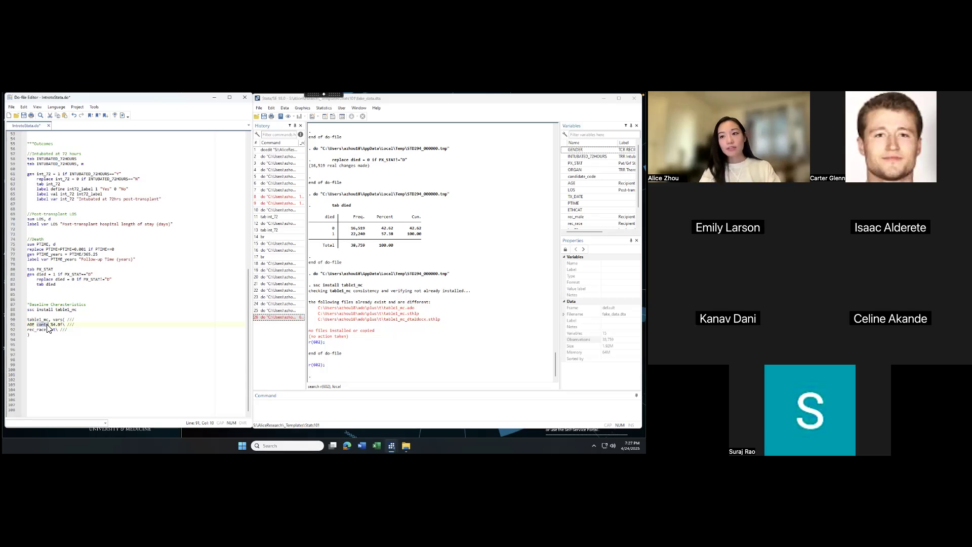
pyautogui.click(49, 327)
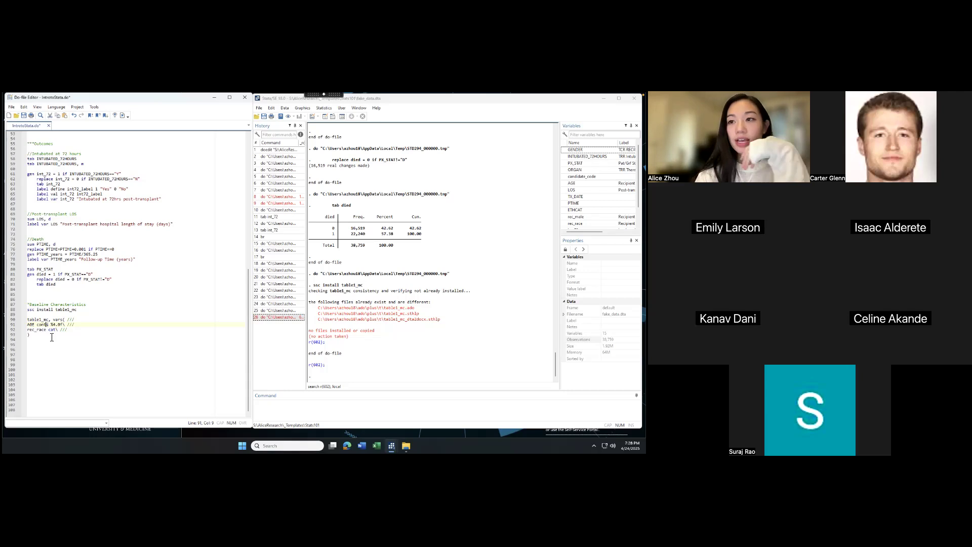
pyautogui.tripleClick(45, 328)
pyautogui.click(45, 332)
pyautogui.click(59, 339)
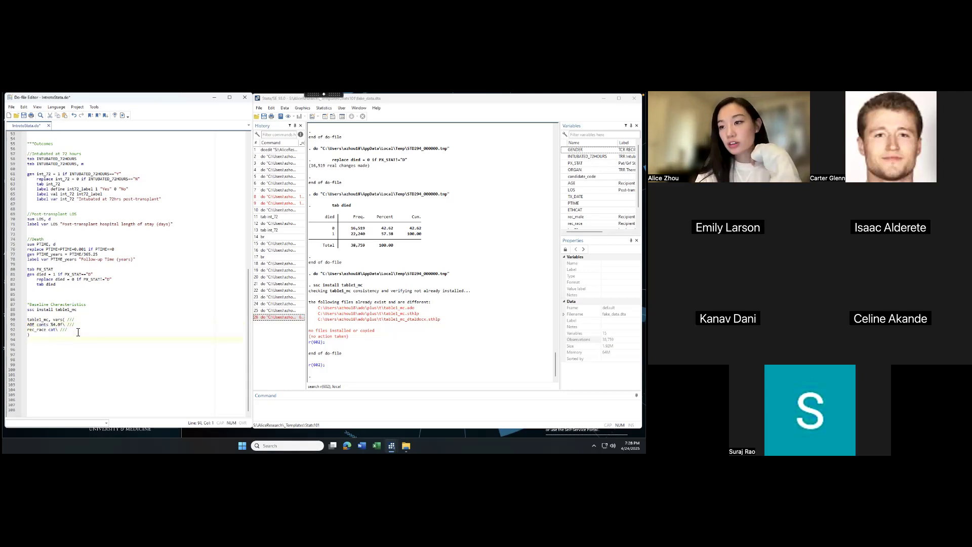
pyautogui.doubleClick(43, 326)
pyautogui.moveTo(46, 336); pyautogui.dragTo(27, 320)
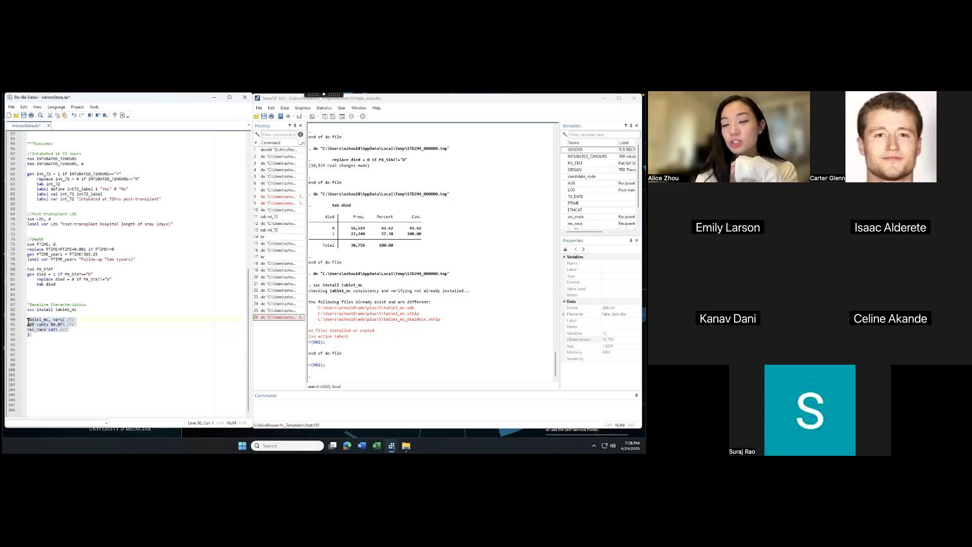
pyautogui.click(53, 335)
pyautogui.click(47, 326)
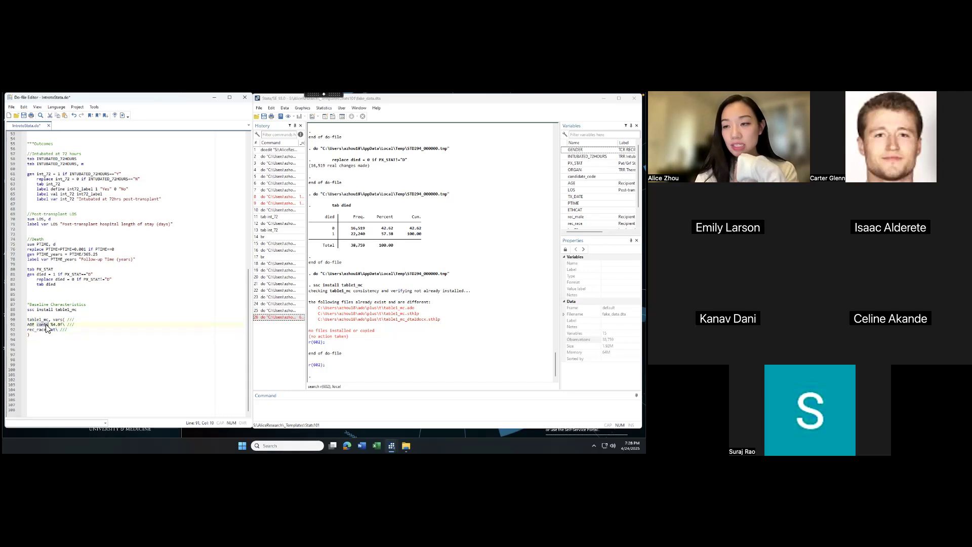
pyautogui.tripleClick(46, 327)
pyautogui.click(46, 325)
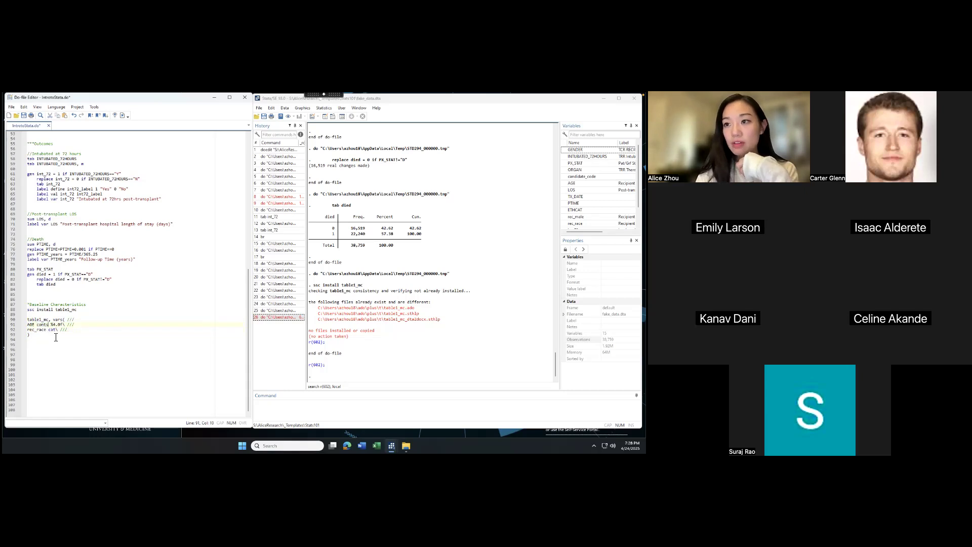
# Try contn as the variable type in the AGE entry and restore conts
pyautogui.press('BackSpace')
pyautogui.write('n')
pyautogui.press('BackSpace')
pyautogui.write('s')
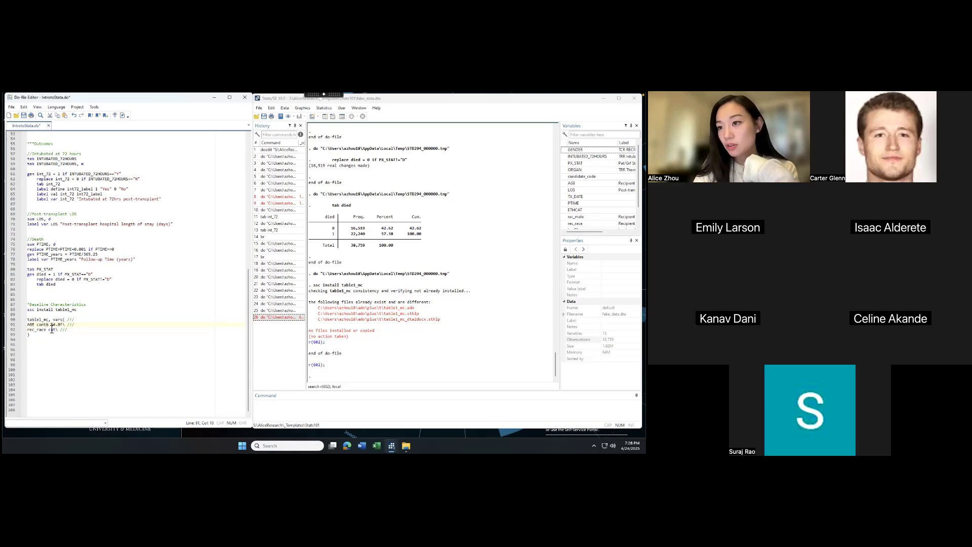
pyautogui.doubleClick(47, 326)
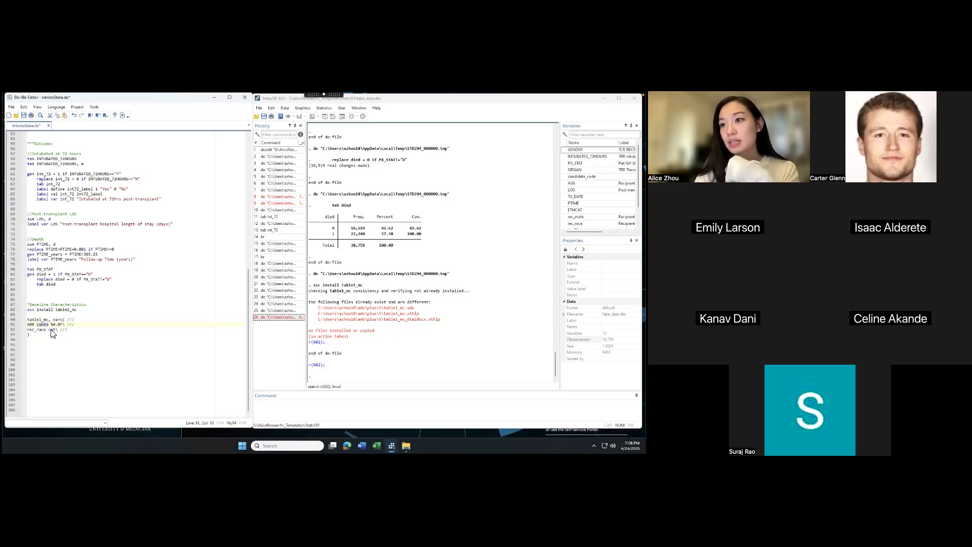
pyautogui.press('BackSpace')
pyautogui.write('n')
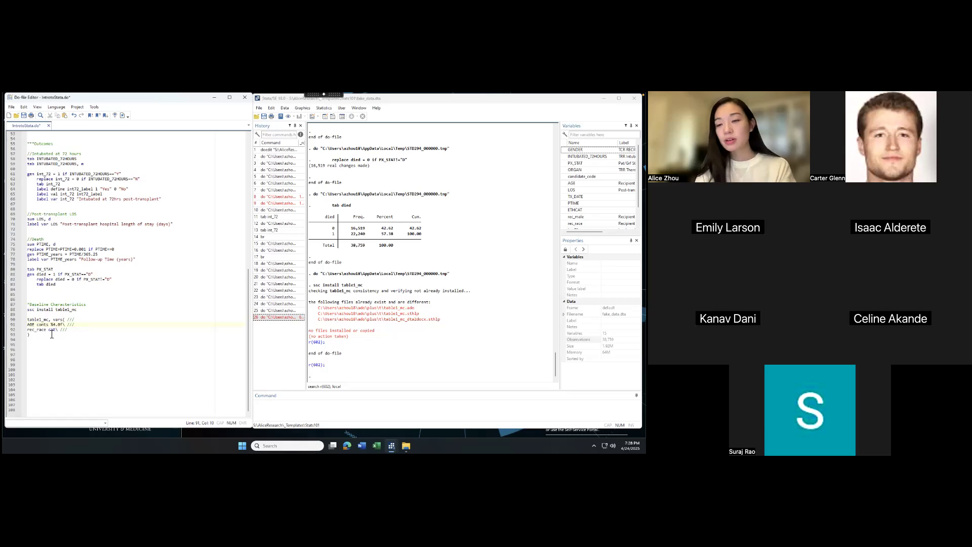
# Examine the %4.0f format in the AGE entry, the whole table1_mc block and the rec_race line
pyautogui.moveTo(50, 336)
pyautogui.mouseDown()
pyautogui.moveTo(27, 316)
pyautogui.moveTo(63, 325)
pyautogui.mouseUp()
pyautogui.click(44, 325)
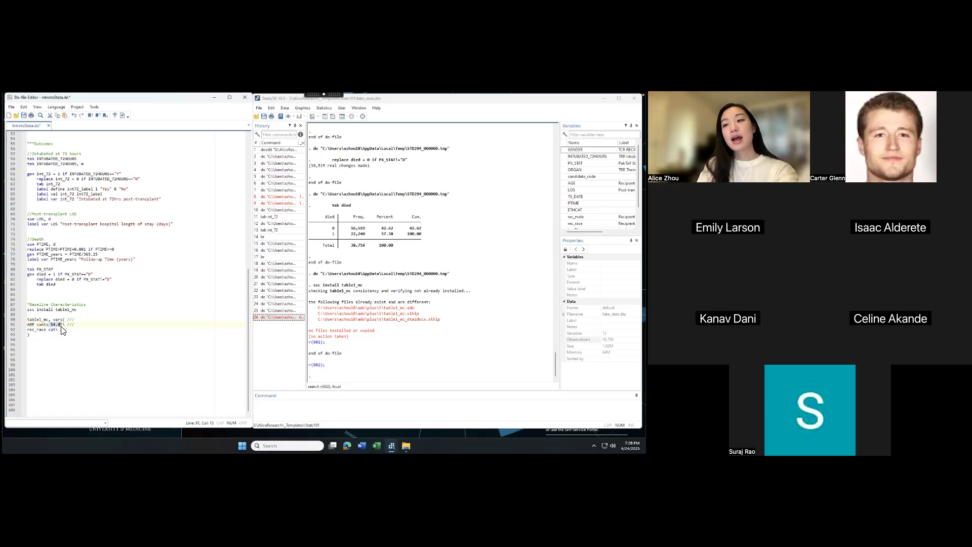
pyautogui.moveTo(52, 327); pyautogui.dragTo(56, 328)
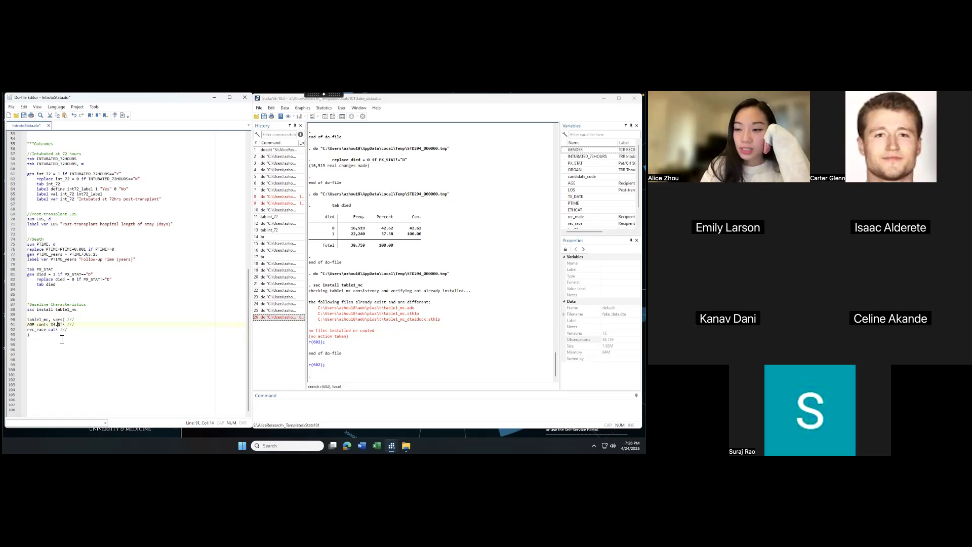
pyautogui.moveTo(60, 340)
pyautogui.mouseDown()
pyautogui.moveTo(36, 315)
pyautogui.moveTo(42, 339)
pyautogui.mouseUp()
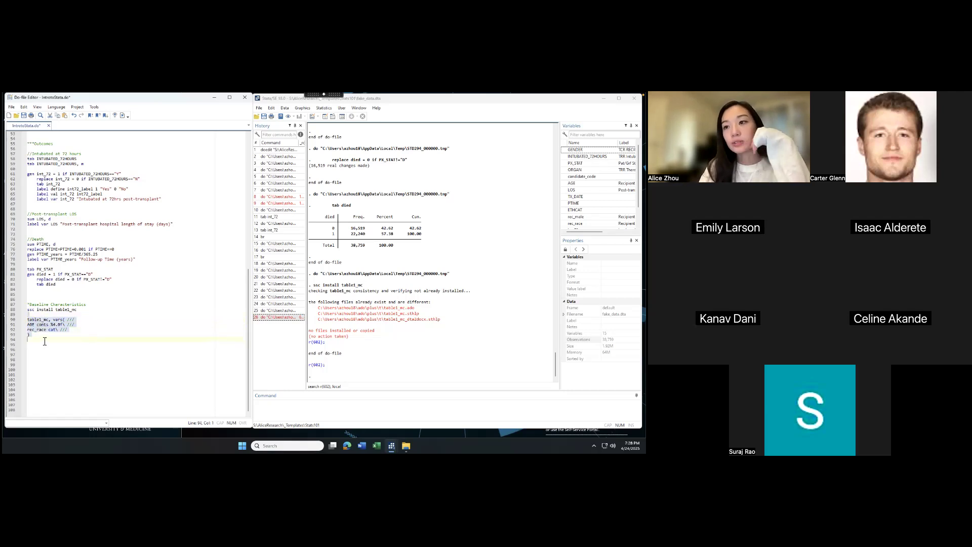
pyautogui.click(46, 339)
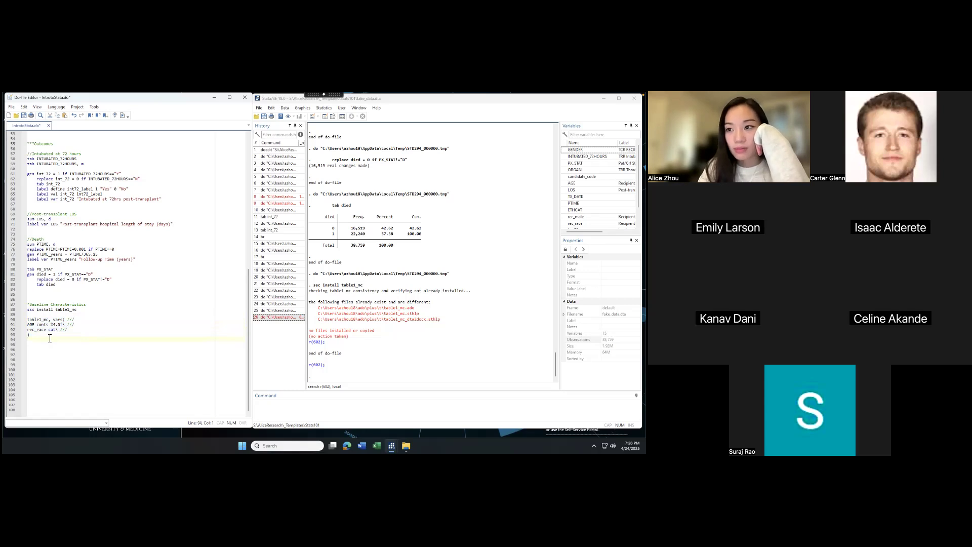
pyautogui.moveTo(33, 324); pyautogui.dragTo(30, 315)
pyautogui.click(42, 317)
pyautogui.doubleClick(35, 330)
pyautogui.click(81, 330)
pyautogui.click(75, 334)
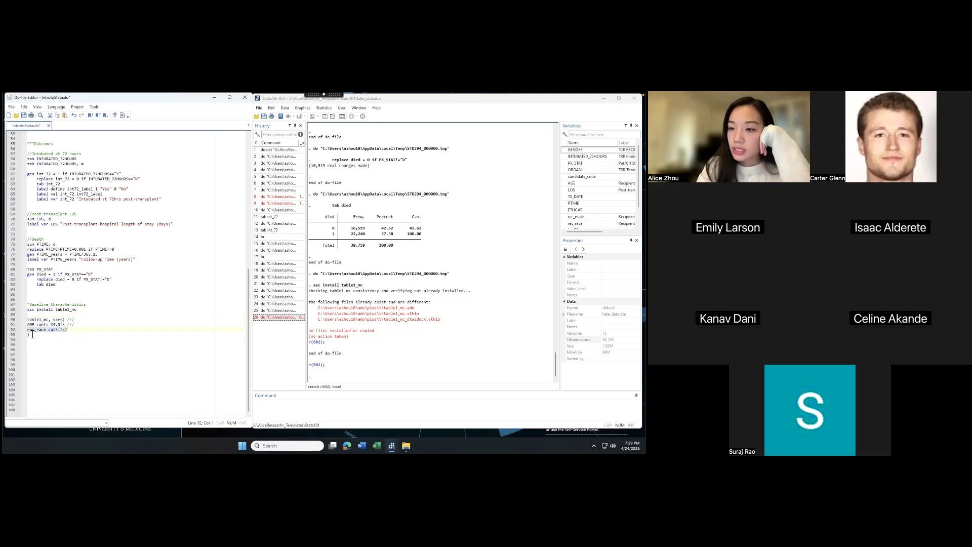
pyautogui.click(39, 331)
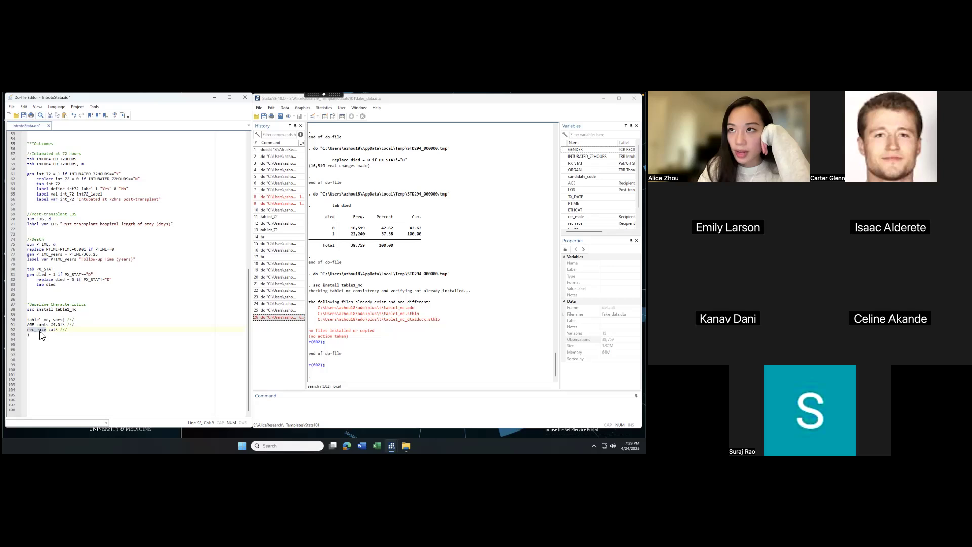
# Add the line "rec_male bin\ ///" between the AGE and rec_race entries of the table1_mc command
pyautogui.scroll(3, 56, 304)
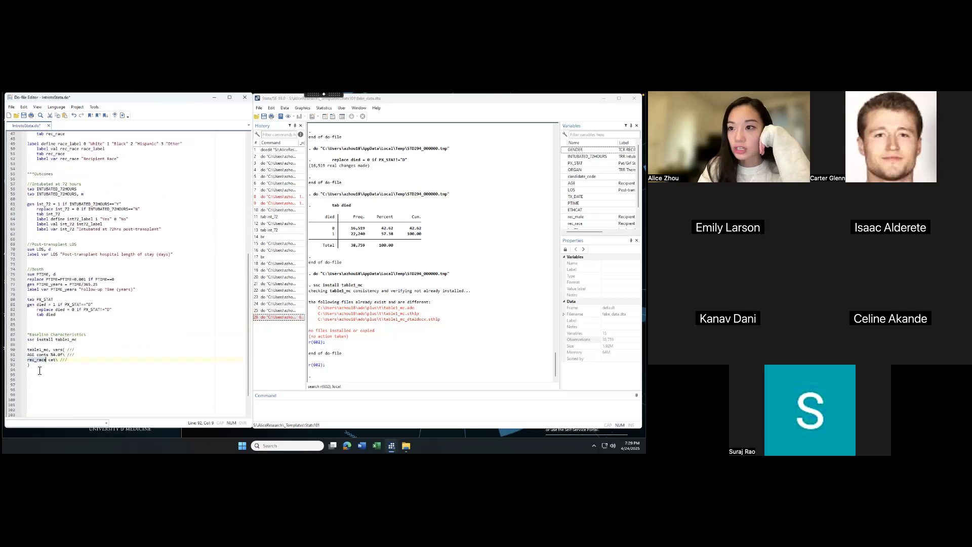
pyautogui.scroll(-1, 62, 347)
pyautogui.click(54, 346)
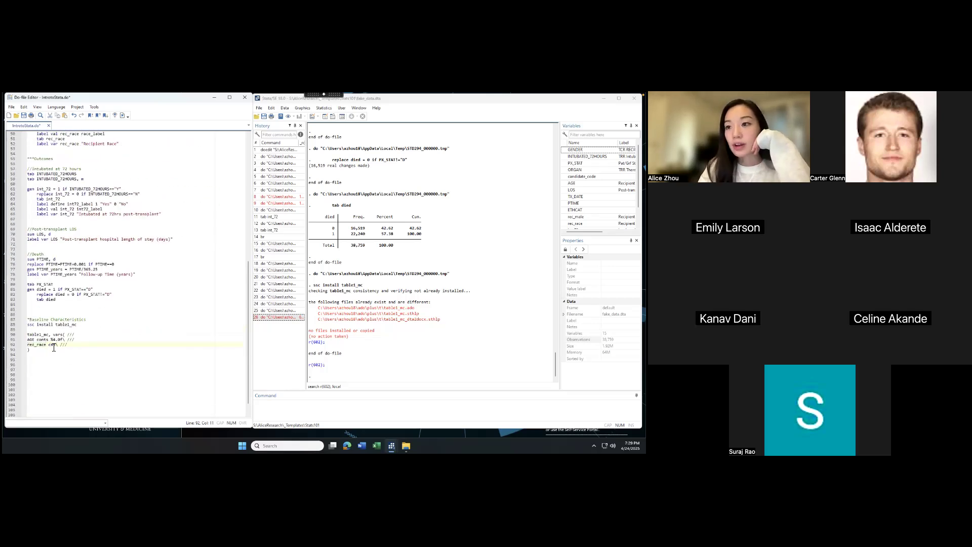
pyautogui.press('Up')
pyautogui.press('End')
pyautogui.scroll(11, 82, 345)
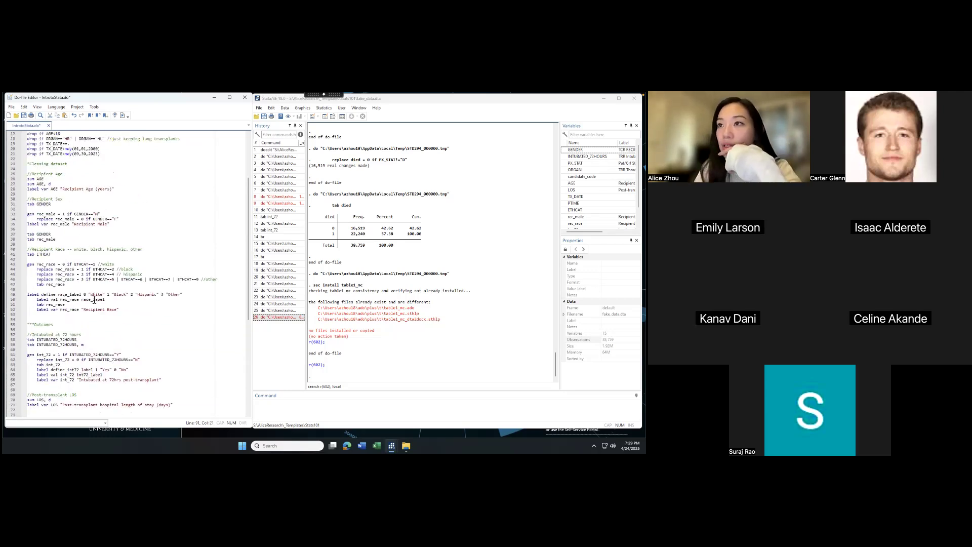
pyautogui.scroll(-12, 94, 300)
pyautogui.press('Return')
pyautogui.write('rec_am')
pyautogui.write('le ')
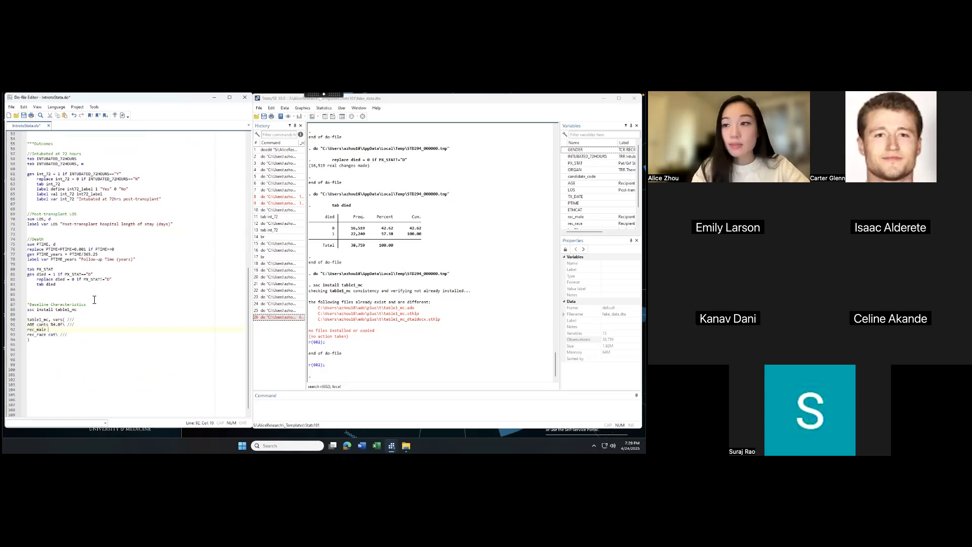
pyautogui.write('bin\\ ///')
# Add the onecol option after the closing parenthesis of the table1_mc command and run the whole block
pyautogui.moveTo(49, 341); pyautogui.dragTo(30, 320)
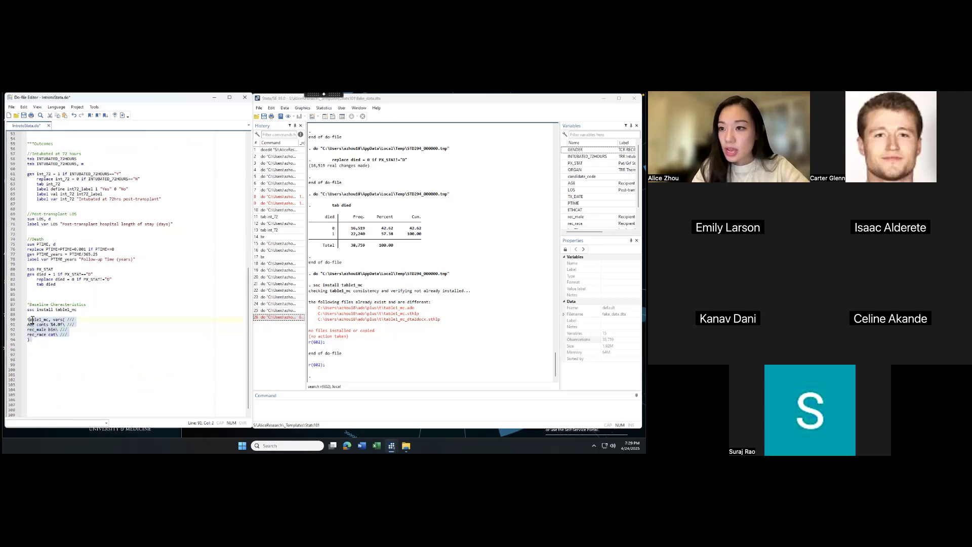
pyautogui.click(41, 320)
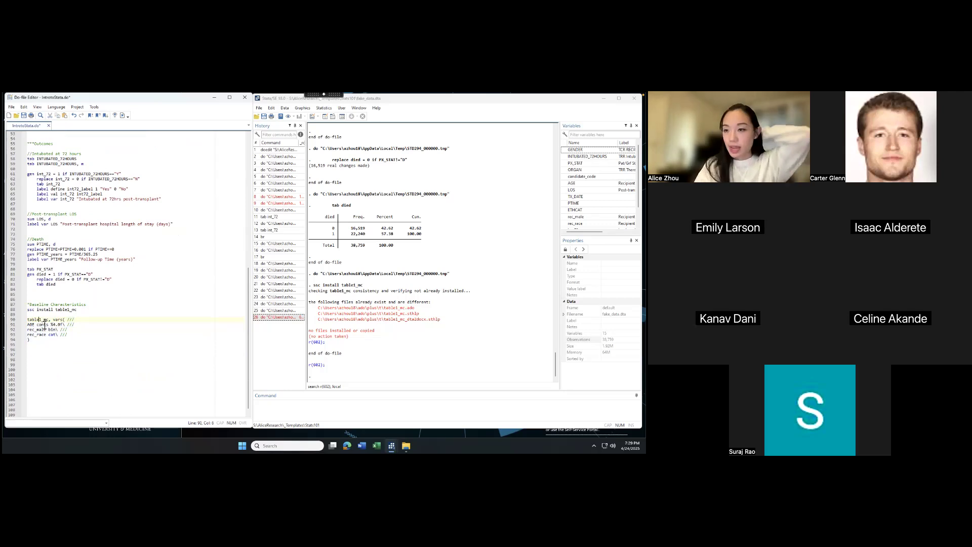
pyautogui.tripleClick(44, 325)
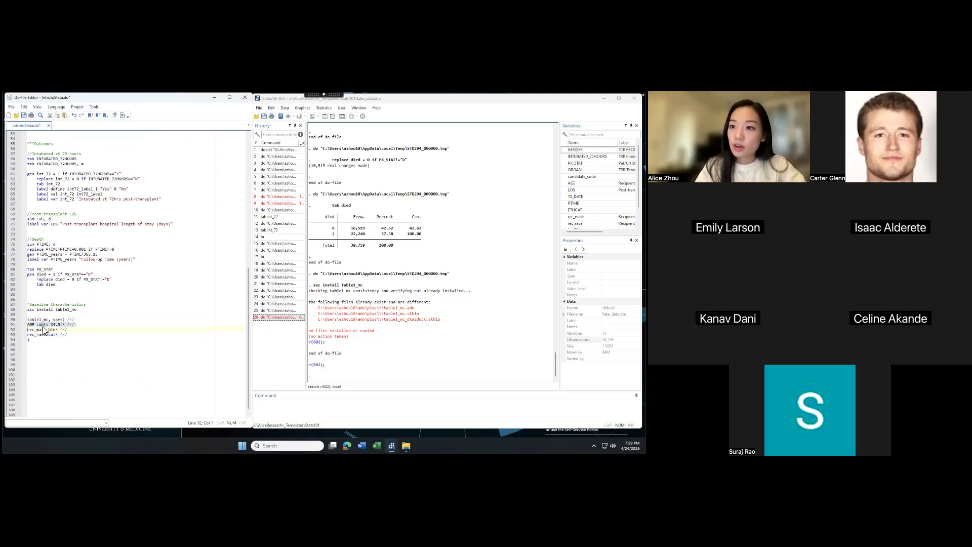
pyautogui.doubleClick(52, 329)
pyautogui.click(39, 340)
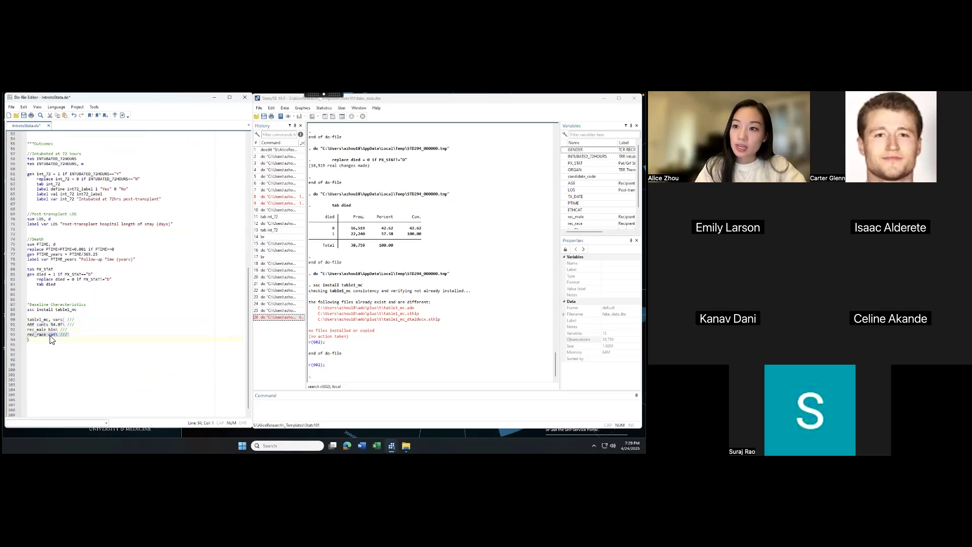
pyautogui.write('onecol')
pyautogui.moveTo(46, 340); pyautogui.dragTo(29, 319)
pyautogui.hotkey('ctrl', 'd')
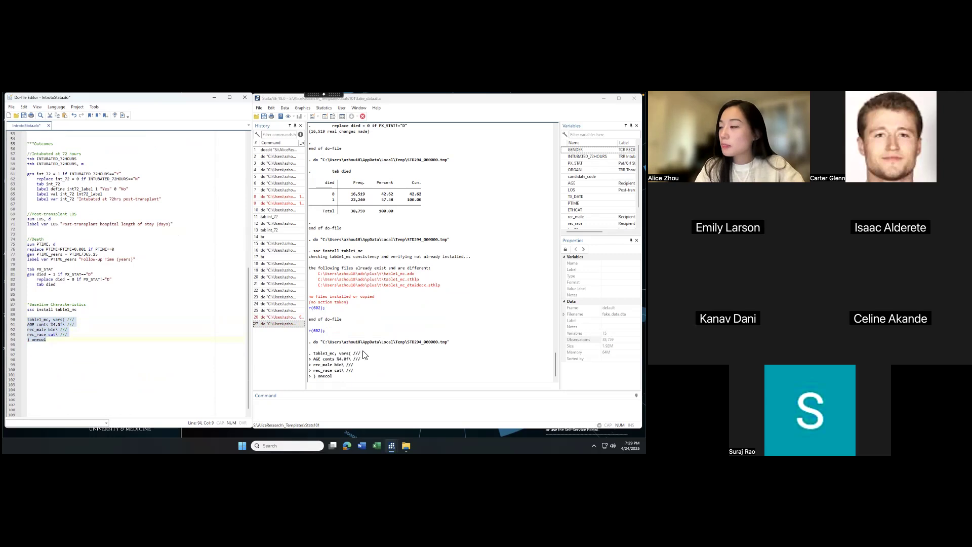
# Examine the baseline table output, including the total N and the recipient age, male and race rows
pyautogui.click(52, 341)
pyautogui.moveTo(52, 342); pyautogui.dragTo(33, 342)
pyautogui.moveTo(320, 280); pyautogui.dragTo(327, 331)
pyautogui.click(326, 330)
pyautogui.click(28, 348)
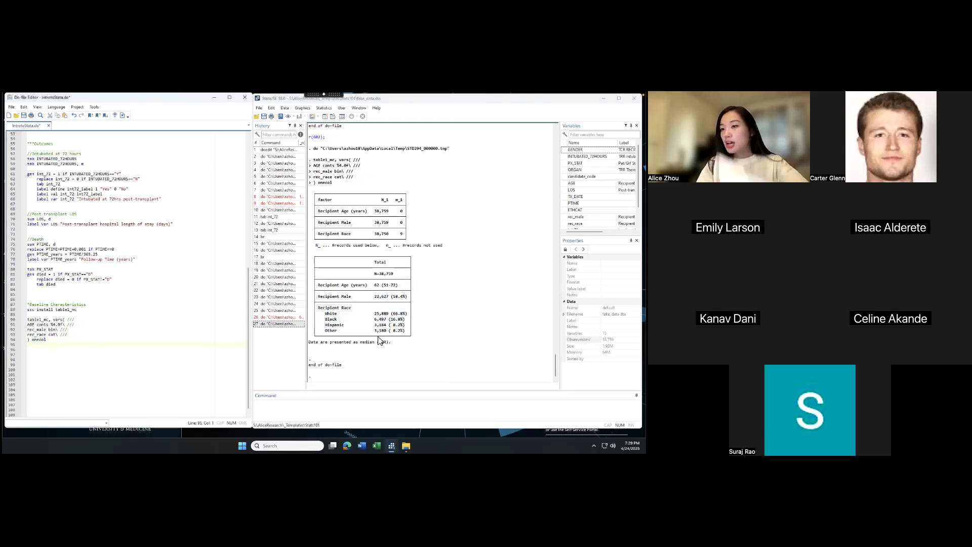
pyautogui.moveTo(372, 273)
pyautogui.mouseDown()
pyautogui.moveTo(418, 315)
pyautogui.moveTo(412, 325)
pyautogui.moveTo(399, 285)
pyautogui.moveTo(374, 278)
pyautogui.moveTo(415, 276)
pyautogui.moveTo(368, 271)
pyautogui.mouseUp()
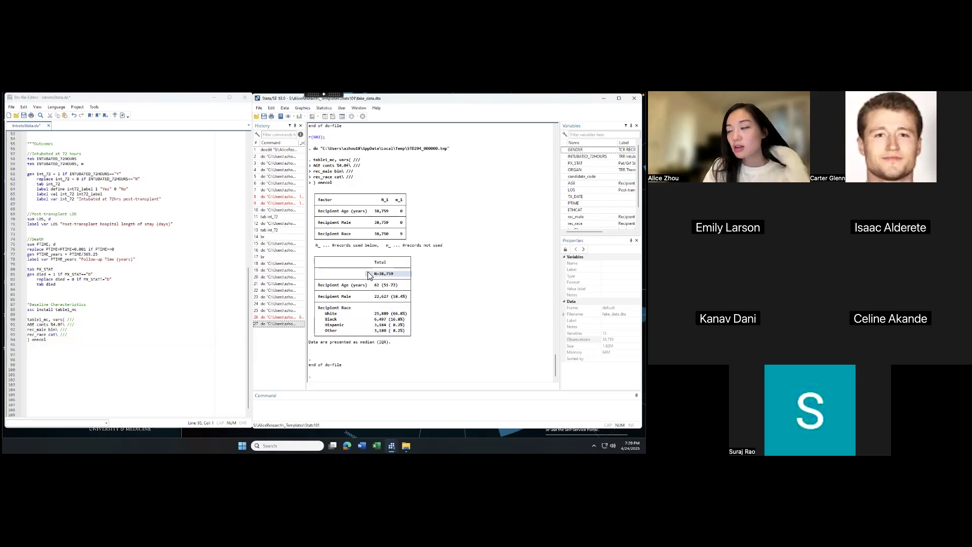
pyautogui.click(368, 276)
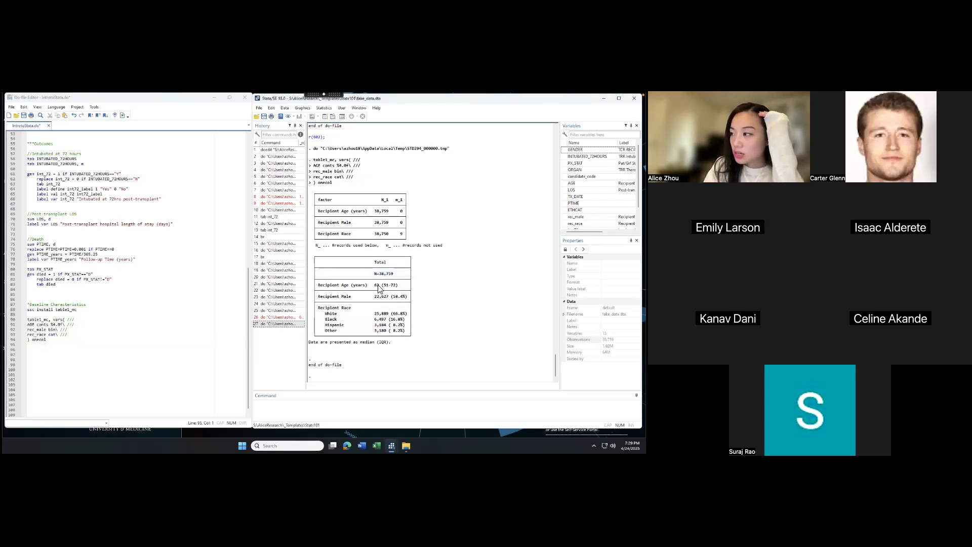
pyautogui.moveTo(373, 285); pyautogui.dragTo(398, 285)
pyautogui.click(398, 285)
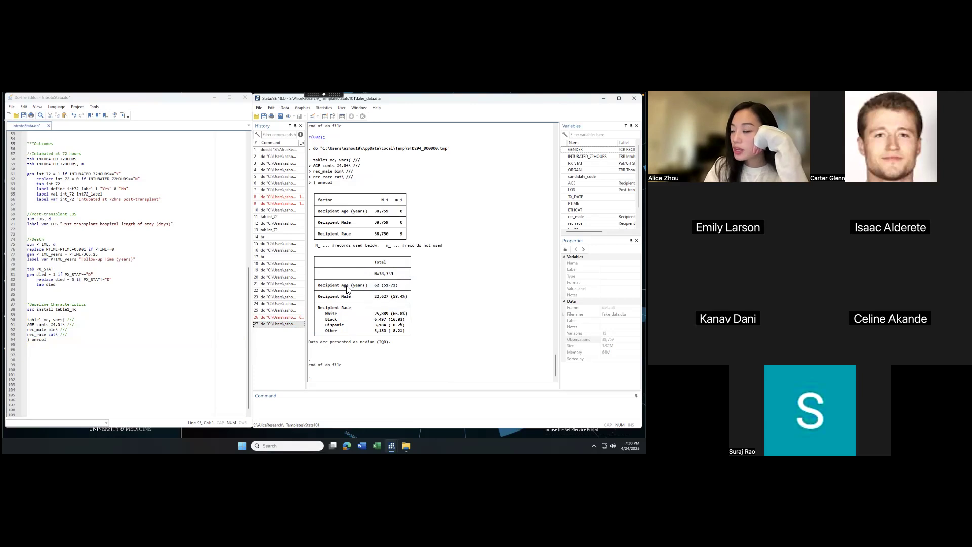
pyautogui.moveTo(318, 296)
pyautogui.mouseDown()
pyautogui.moveTo(413, 303)
pyautogui.moveTo(311, 298)
pyautogui.moveTo(410, 354)
pyautogui.moveTo(410, 335)
pyautogui.moveTo(310, 308)
pyautogui.mouseUp()
pyautogui.click(410, 335)
pyautogui.click(341, 312)
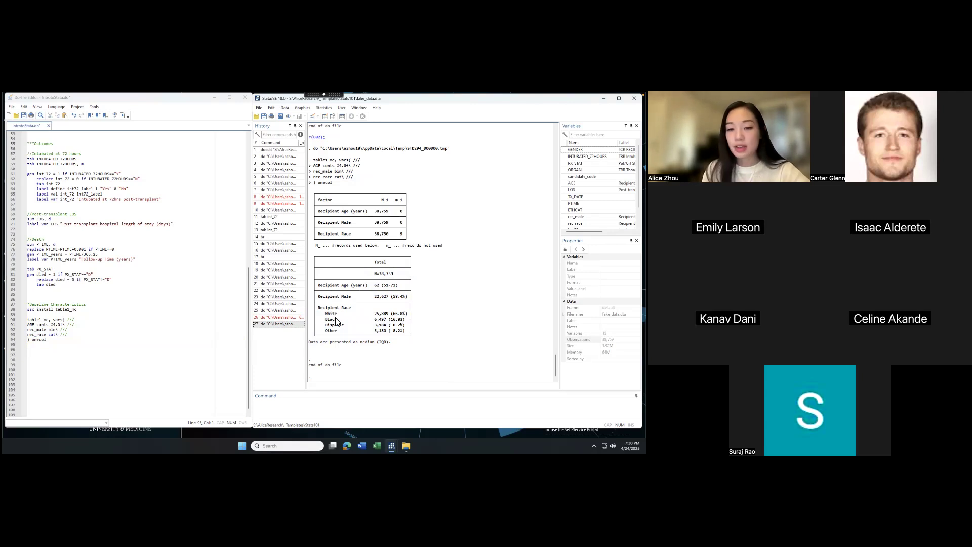
# Review the Total column of the baseline output table against the table1_mc lines that produce it
pyautogui.moveTo(398, 343)
pyautogui.mouseDown()
pyautogui.moveTo(306, 254)
pyautogui.moveTo(412, 332)
pyautogui.mouseUp()
pyautogui.click(337, 256)
pyautogui.moveTo(412, 336); pyautogui.dragTo(317, 253)
pyautogui.click(327, 255)
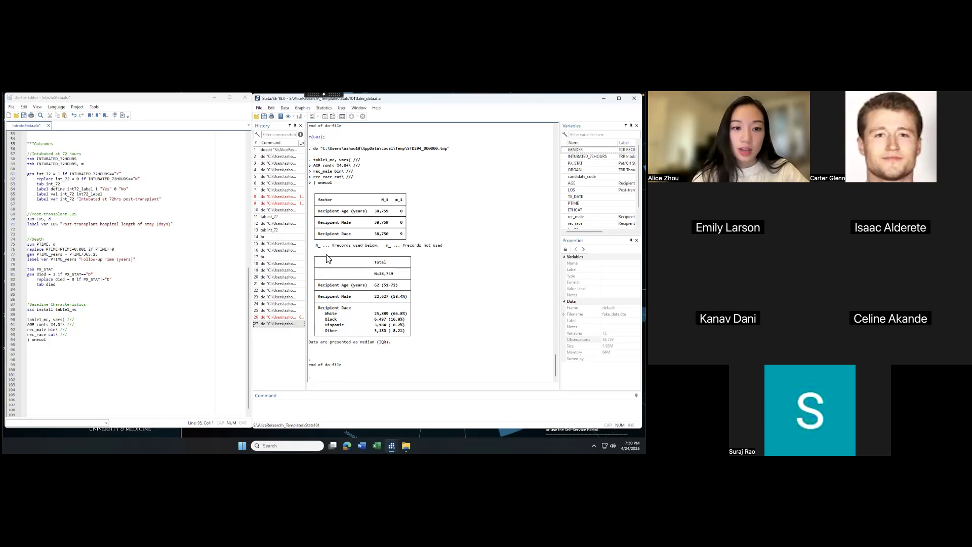
pyautogui.moveTo(53, 314); pyautogui.dragTo(60, 341)
pyautogui.click(60, 350)
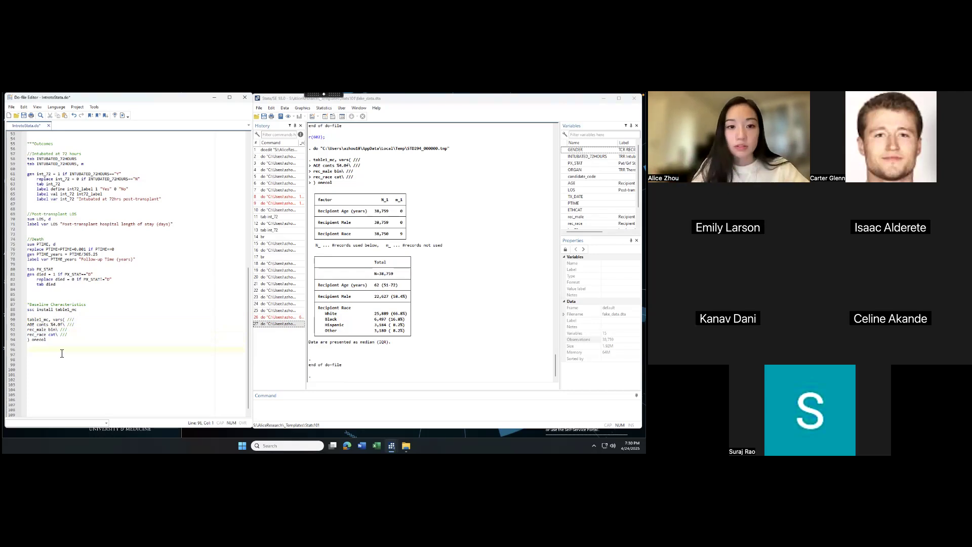
# Duplicate the whole table1_mc block a few lines below the original in the do-file
pyautogui.moveTo(47, 341); pyautogui.dragTo(27, 319)
pyautogui.hotkey('ctrl', 'c')
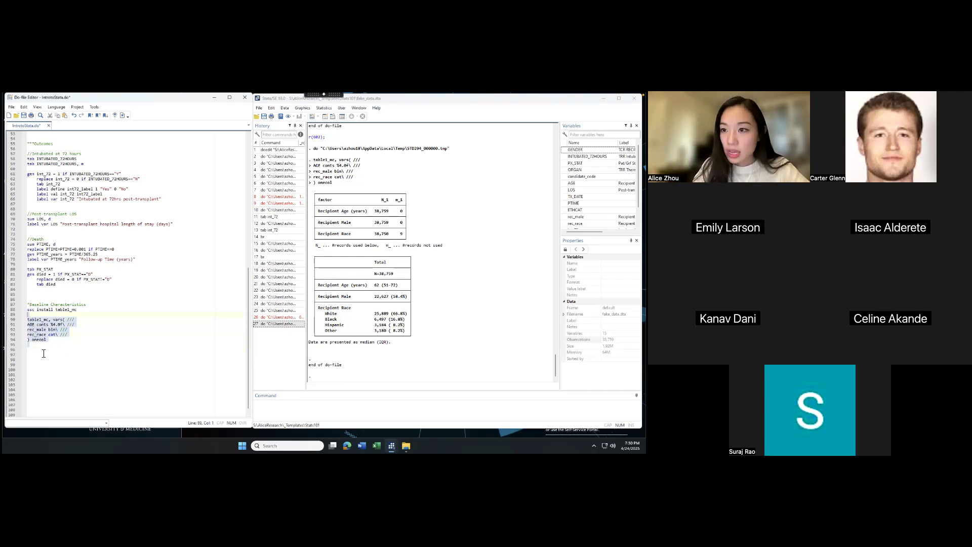
pyautogui.click(45, 353)
pyautogui.hotkey('ctrl', 'v')
pyautogui.click(50, 353)
pyautogui.press('Delete')
pyautogui.click(52, 355)
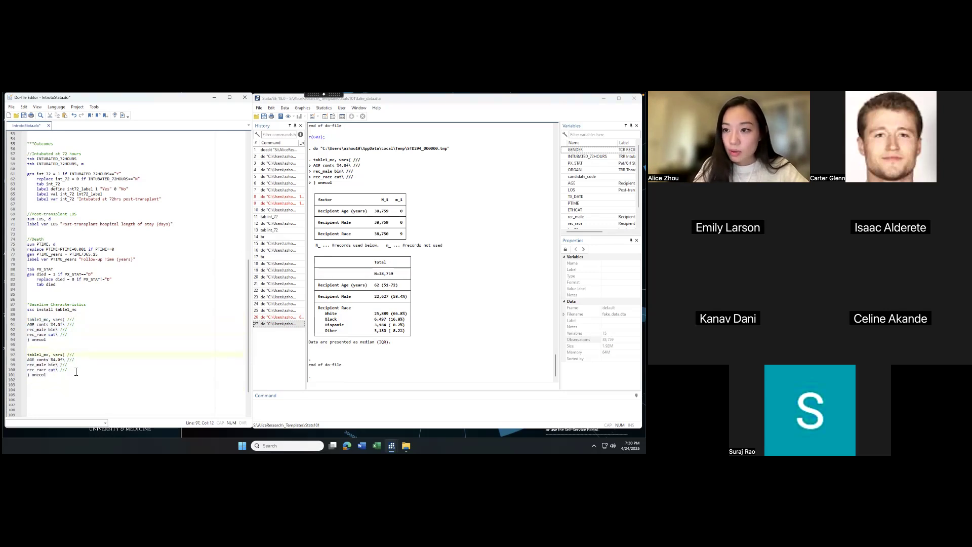
# Insert by(rec_male) before vars( on the first line of the copied table1_mc command
pyautogui.write('by(')
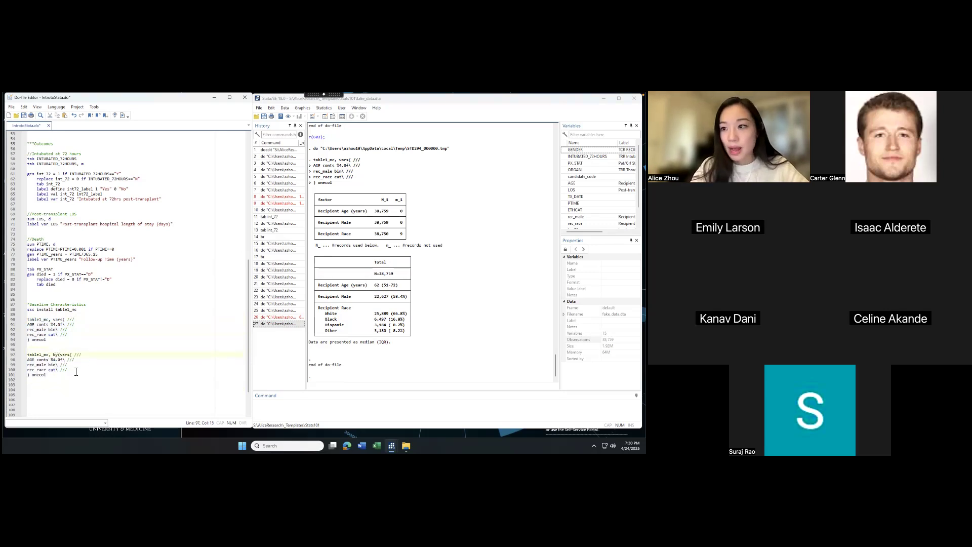
pyautogui.press('Return')
pyautogui.press('Return')
pyautogui.click(65, 357)
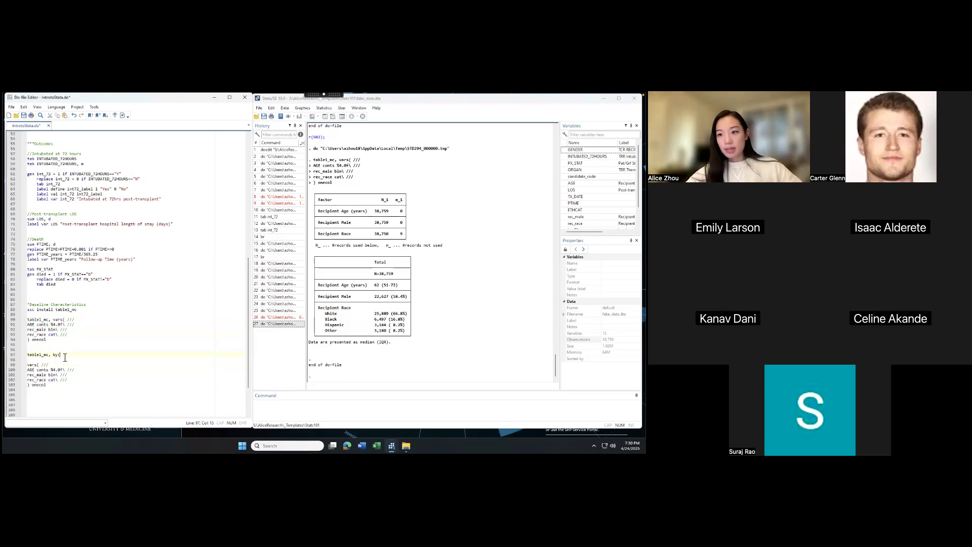
pyautogui.write('rec_male')
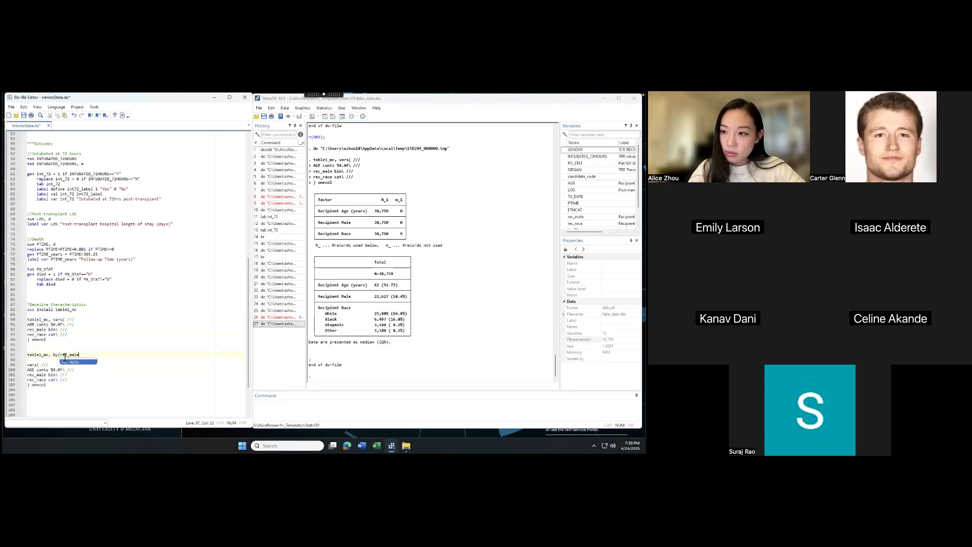
pyautogui.press('Return')
pyautogui.write(')')
pyautogui.click(30, 364)
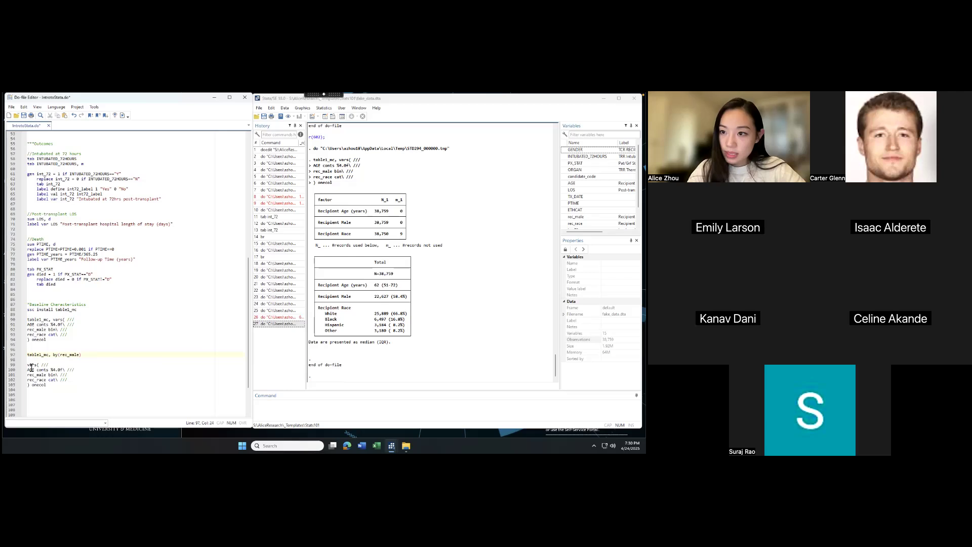
pyautogui.press('BackSpace')
pyautogui.press('BackSpace')
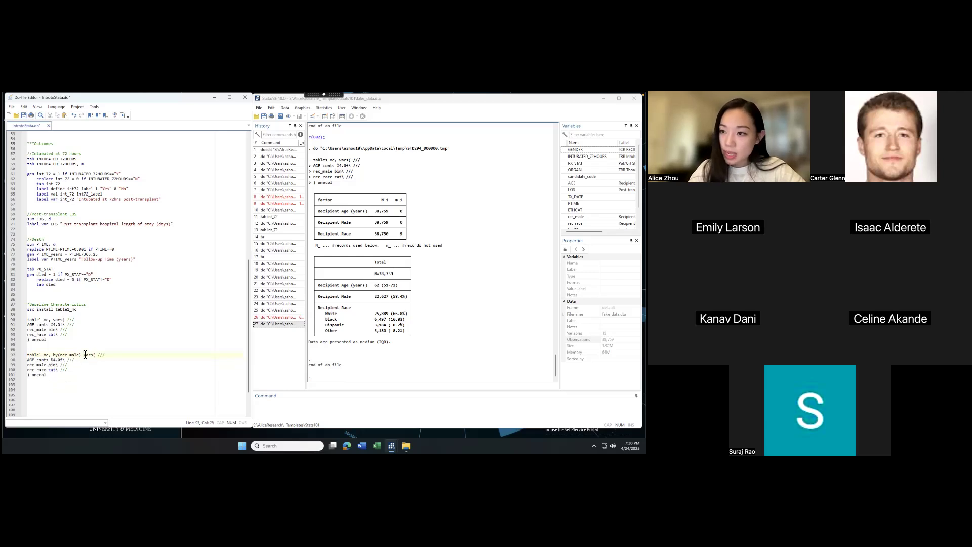
# Run the copied table1_mc block to produce the table stratified by rec_male
pyautogui.click(39, 355)
pyautogui.moveTo(28, 350); pyautogui.dragTo(51, 383)
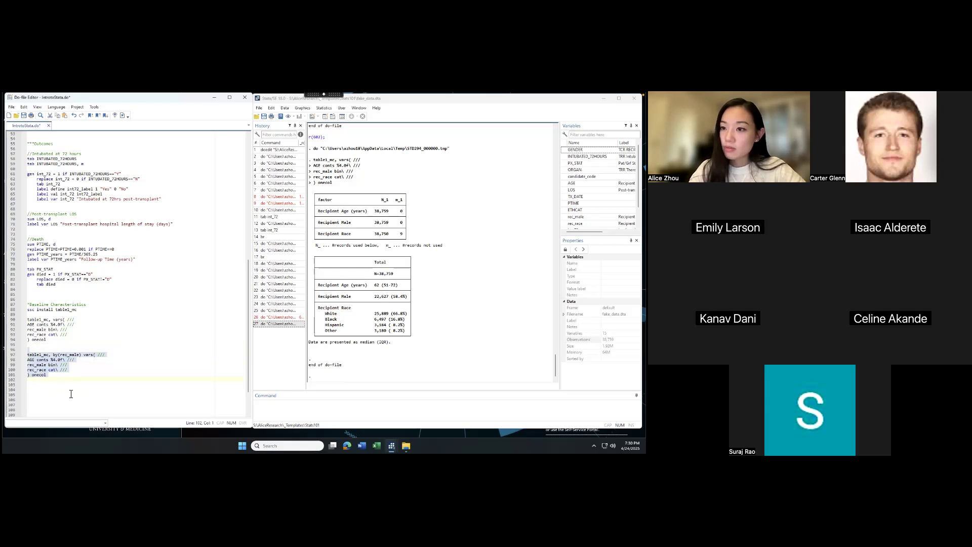
pyautogui.hotkey('ctrl', 'd')
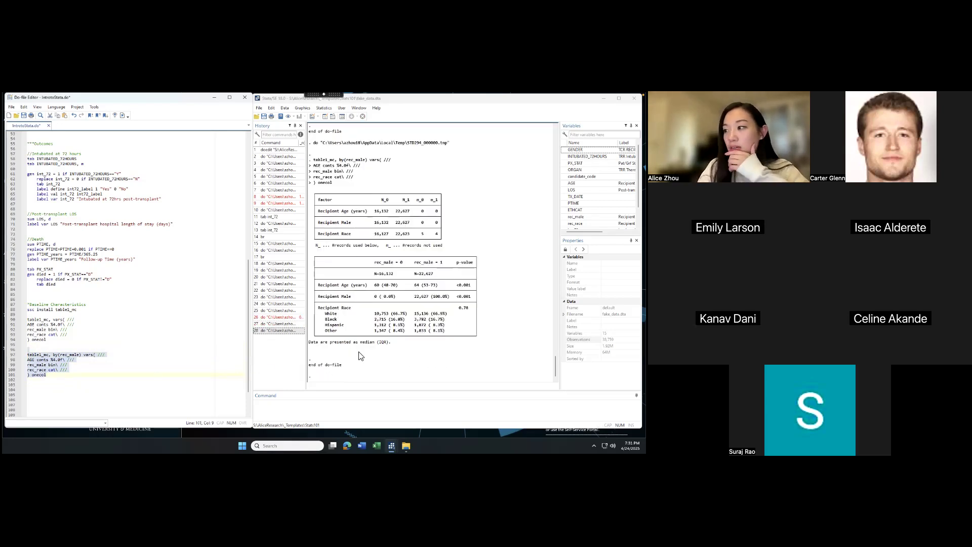
# Examine the rec_male = 0 and rec_male = 1 columns and the Recipient Male row of the stratified table
pyautogui.click(324, 299)
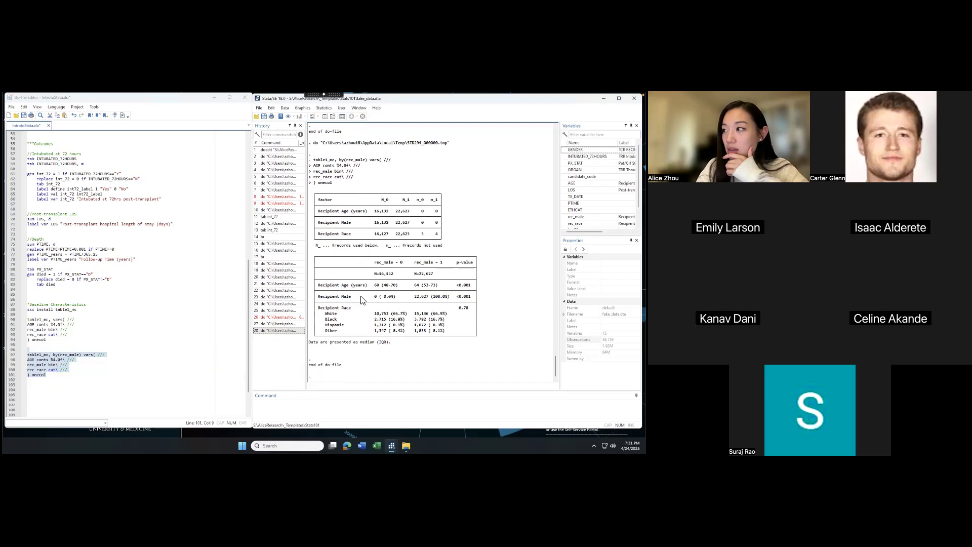
pyautogui.moveTo(375, 262); pyautogui.dragTo(383, 331)
pyautogui.click(400, 332)
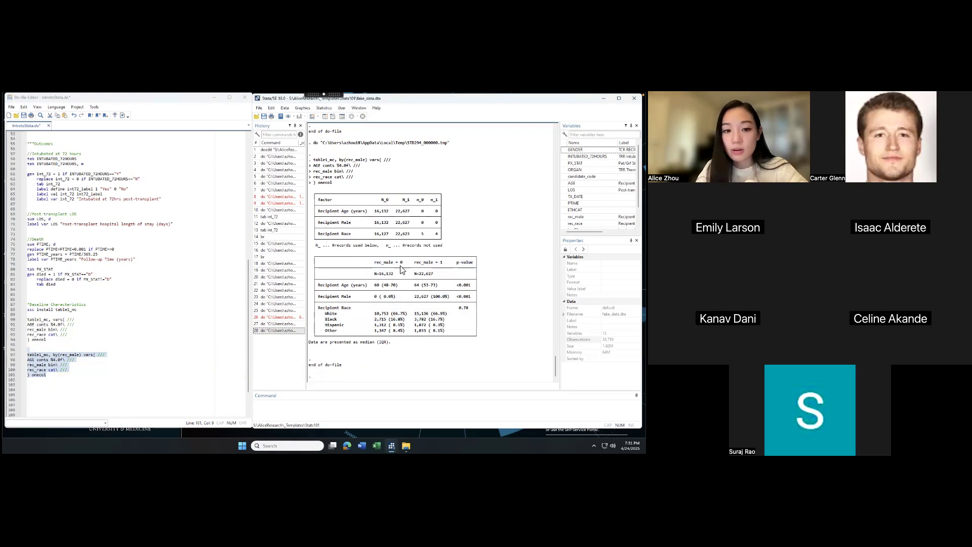
pyautogui.moveTo(375, 262); pyautogui.dragTo(409, 319)
pyautogui.click(409, 318)
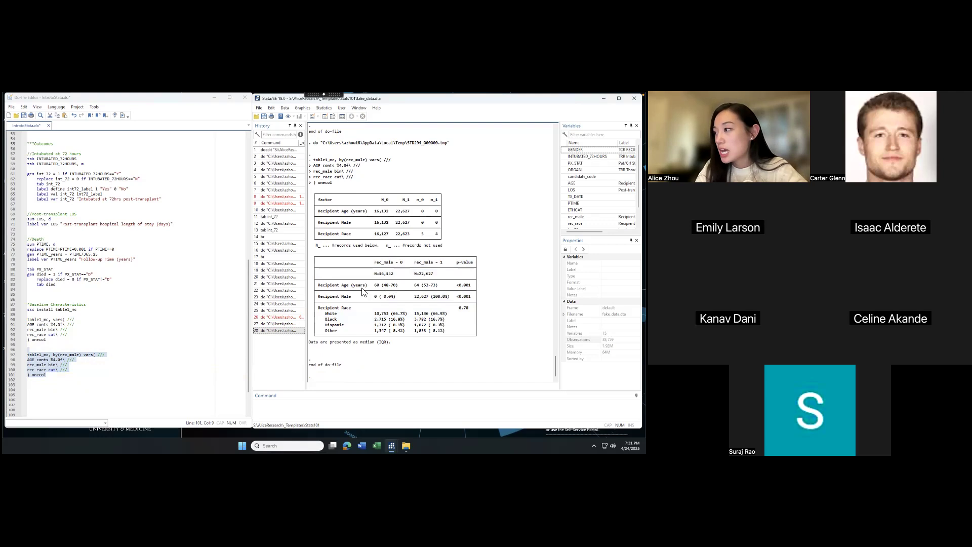
pyautogui.moveTo(320, 297); pyautogui.dragTo(449, 298)
pyautogui.click(478, 297)
pyautogui.click(386, 300)
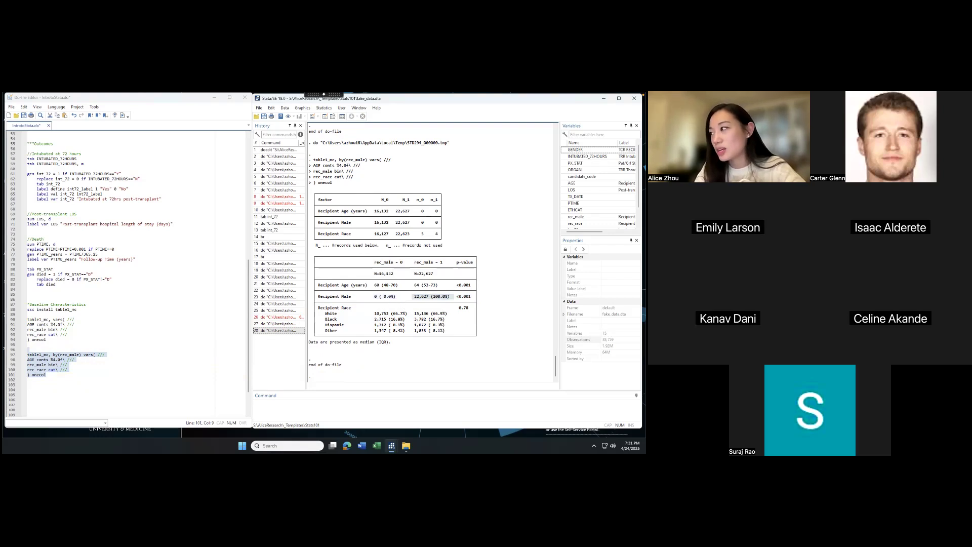
pyautogui.click(441, 299)
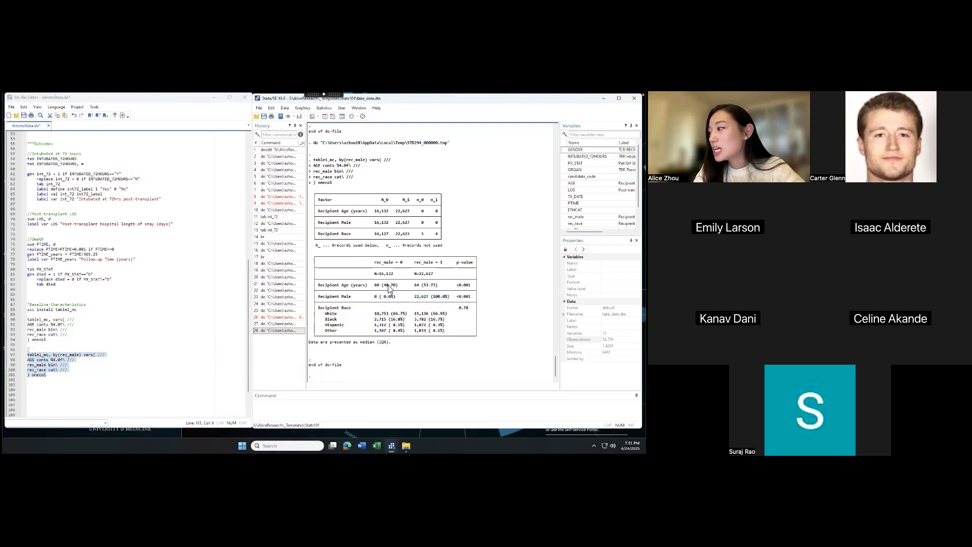
# Examine the Recipient Age row across both rec_male groups, including its p-value
pyautogui.moveTo(310, 287); pyautogui.dragTo(475, 286)
pyautogui.click(470, 287)
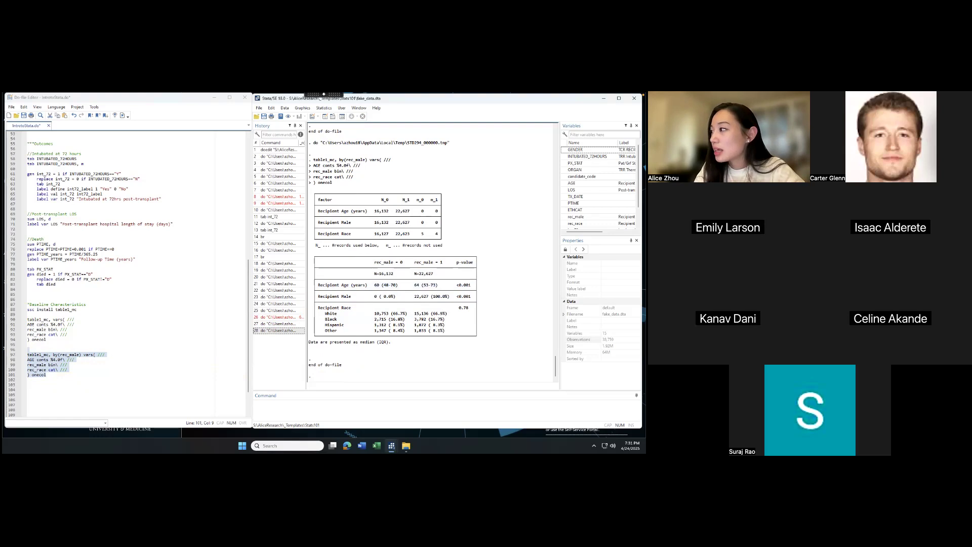
pyautogui.moveTo(412, 286); pyautogui.dragTo(477, 287)
pyautogui.click(444, 287)
pyautogui.click(415, 286)
pyautogui.click(400, 287)
pyautogui.click(477, 287)
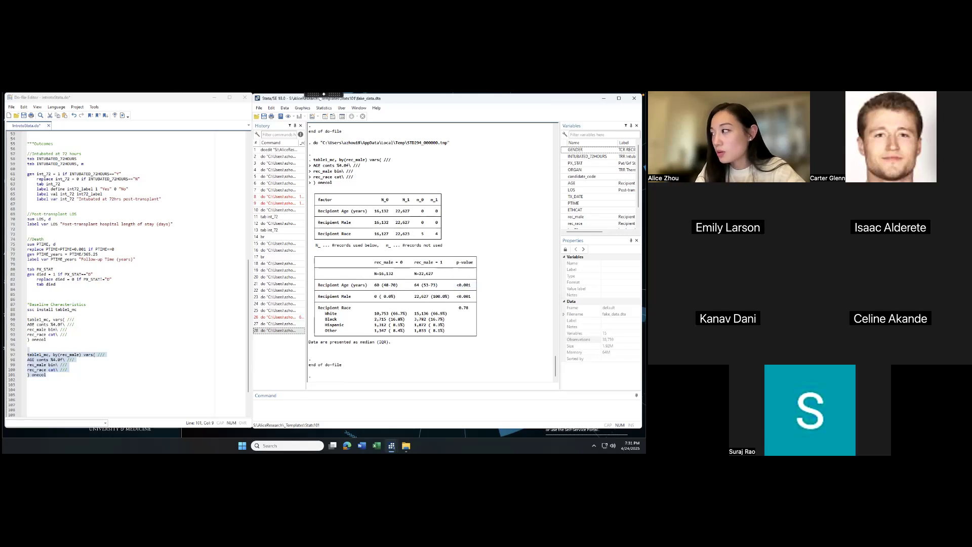
# Examine the Recipient Race rows, the stratified table as a whole and the variable lines in the copied block
pyautogui.moveTo(318, 304)
pyautogui.mouseDown()
pyautogui.moveTo(401, 321)
pyautogui.moveTo(435, 341)
pyautogui.moveTo(347, 328)
pyautogui.moveTo(315, 306)
pyautogui.mouseUp()
pyautogui.click(435, 341)
pyautogui.click(315, 306)
pyautogui.moveTo(413, 318); pyautogui.dragTo(477, 336)
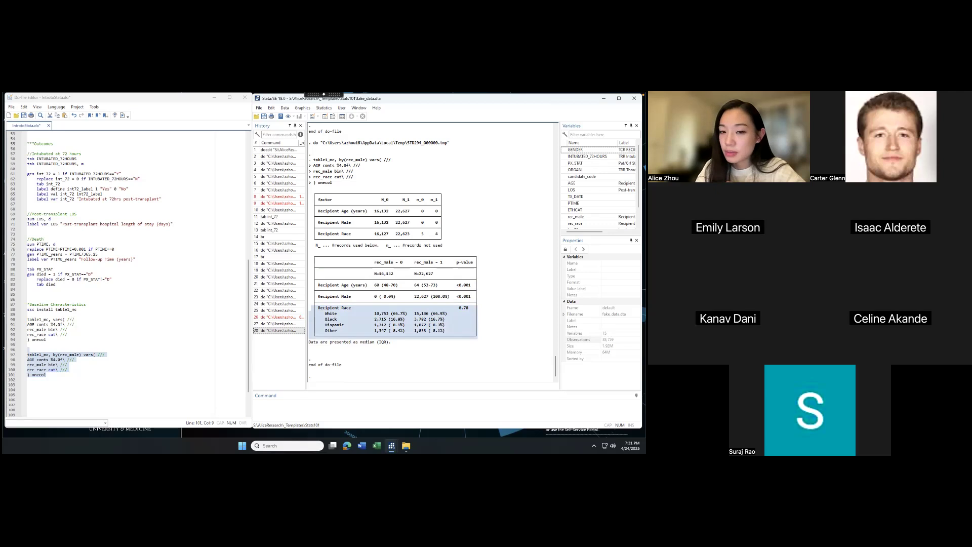
pyautogui.click(403, 344)
pyautogui.moveTo(477, 336)
pyautogui.mouseDown()
pyautogui.moveTo(319, 260)
pyautogui.moveTo(474, 331)
pyautogui.mouseUp()
pyautogui.click(318, 260)
pyautogui.click(473, 331)
pyautogui.moveTo(67, 370); pyautogui.dragTo(18, 366)
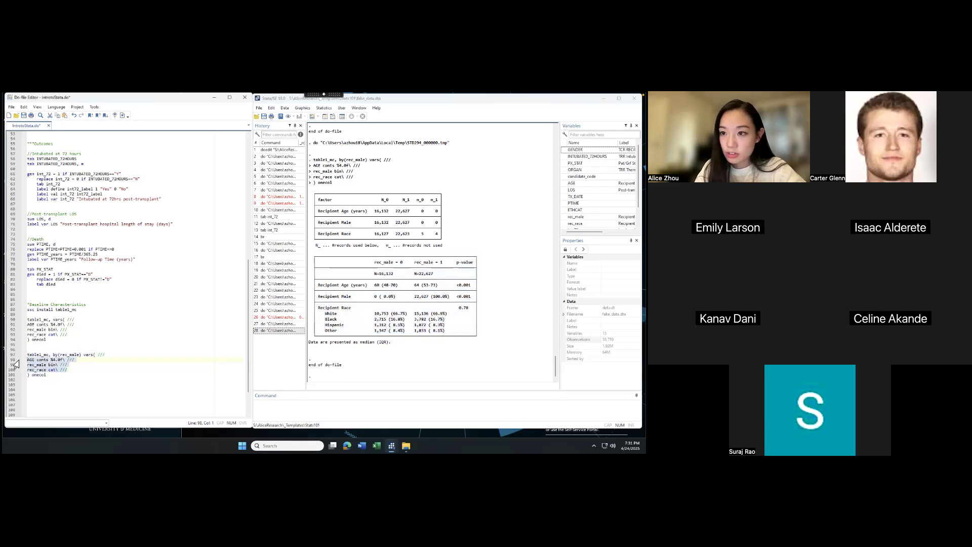
pyautogui.click(77, 373)
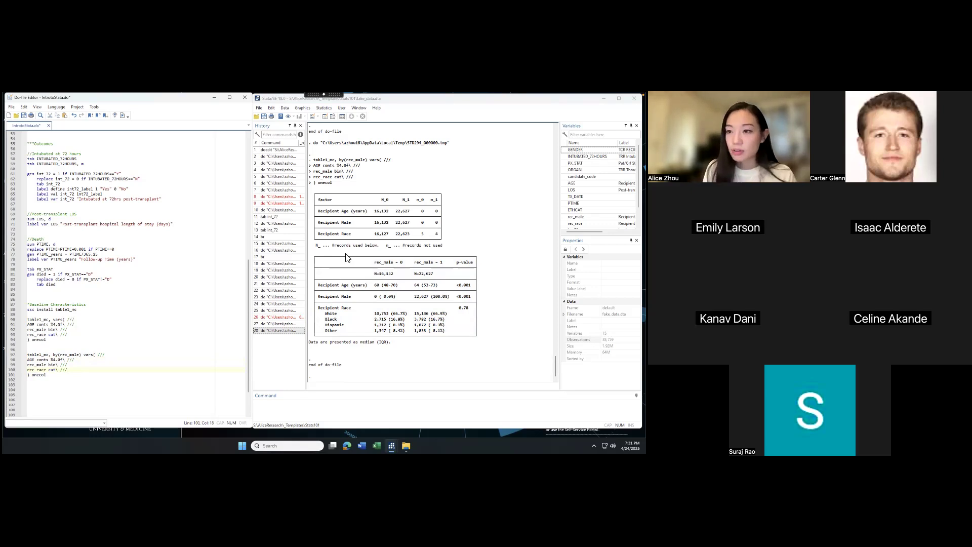
# Add saving("Table1.xlsx") after onecol in the copied table1_mc command and run the block
pyautogui.moveTo(62, 380); pyautogui.dragTo(26, 355)
pyautogui.click(79, 388)
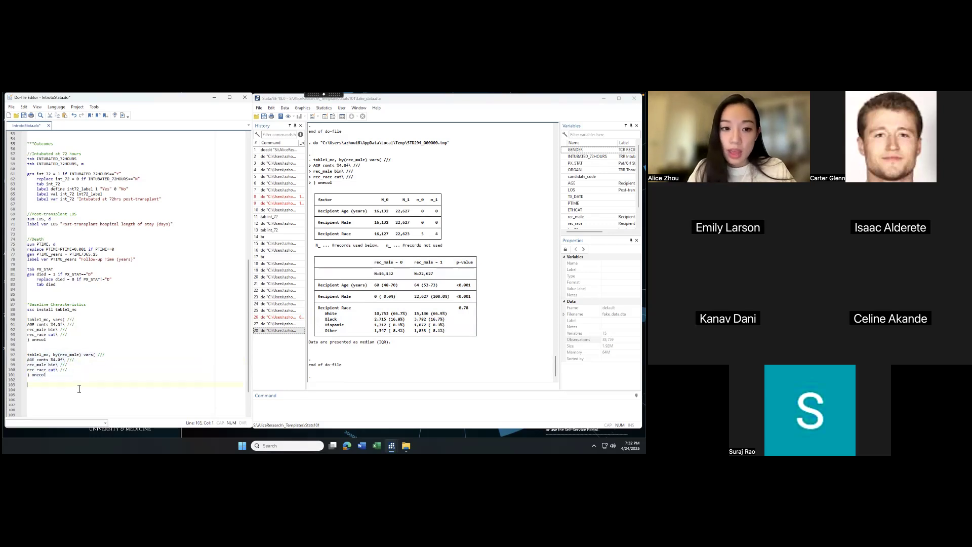
pyautogui.write('saving(')
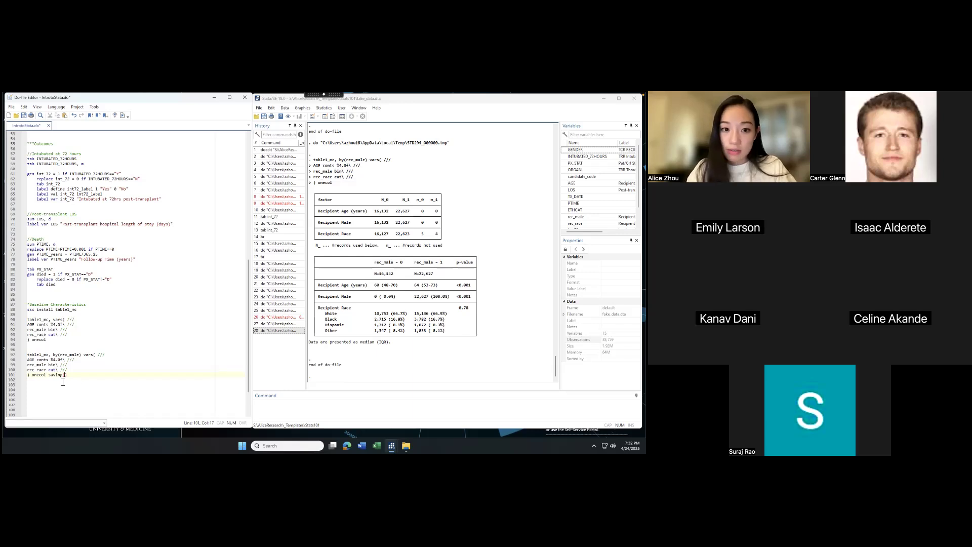
pyautogui.write('"Table1.xl')
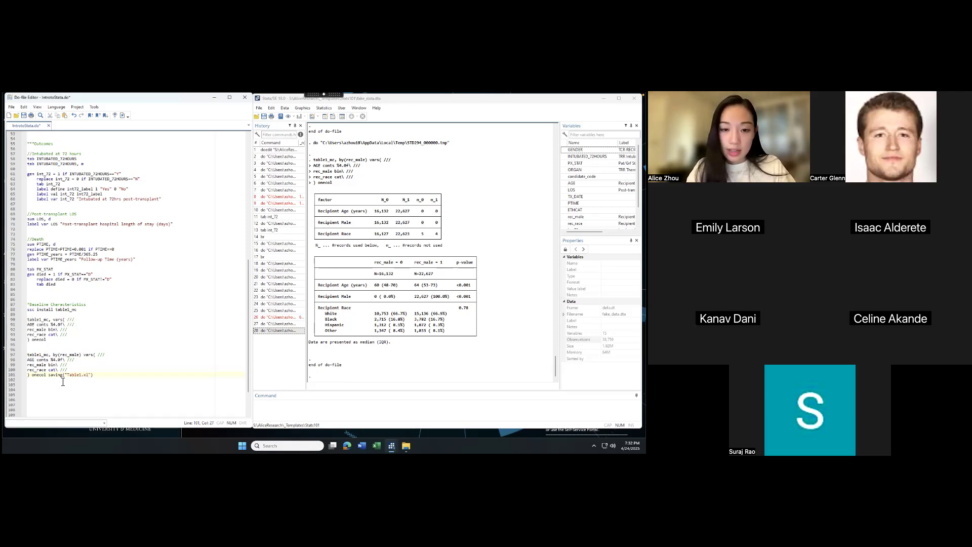
pyautogui.moveTo(99, 376); pyautogui.dragTo(26, 354)
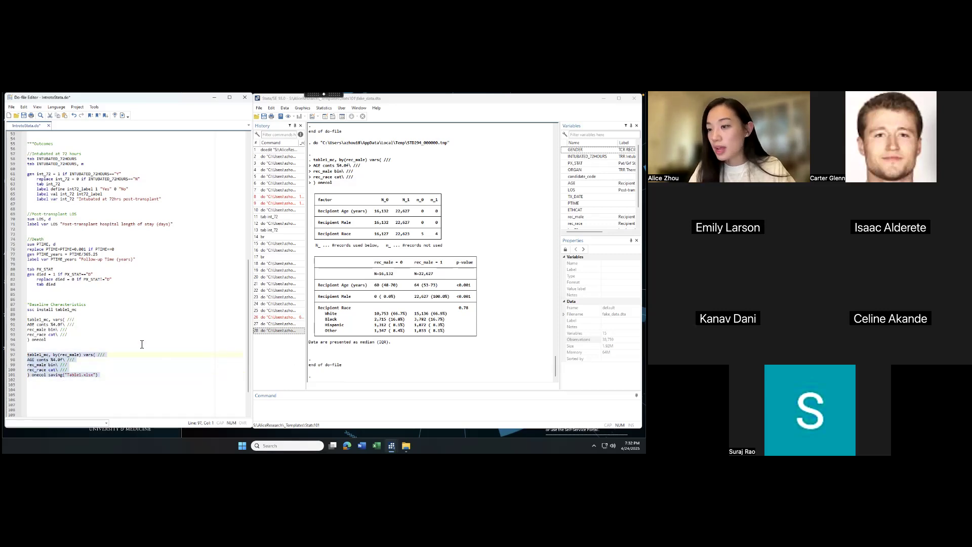
pyautogui.hotkey('ctrl', 'd')
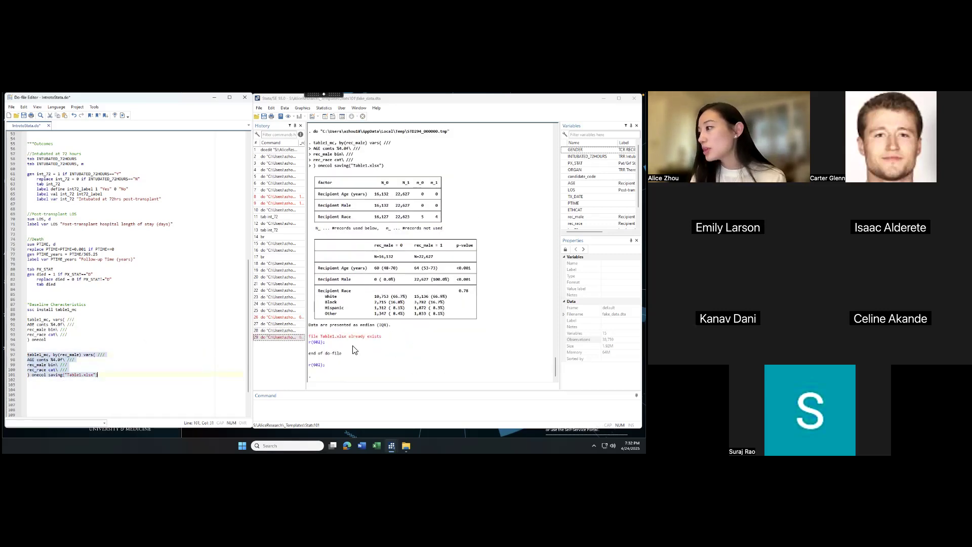
# Check the Stats101 folder for the Table1.xlsx file and return to the saving option in the do-file
pyautogui.click(398, 341)
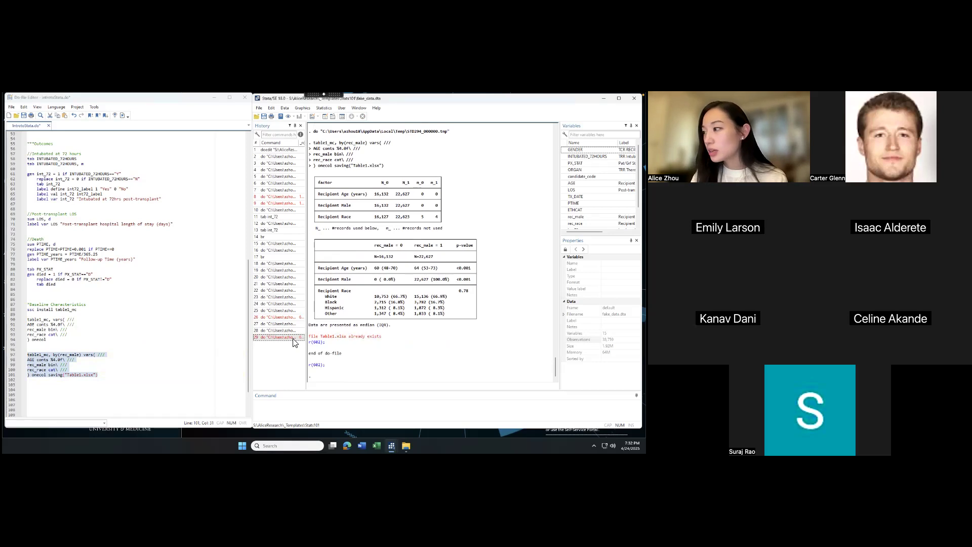
pyautogui.click(115, 375)
pyautogui.click(406, 446)
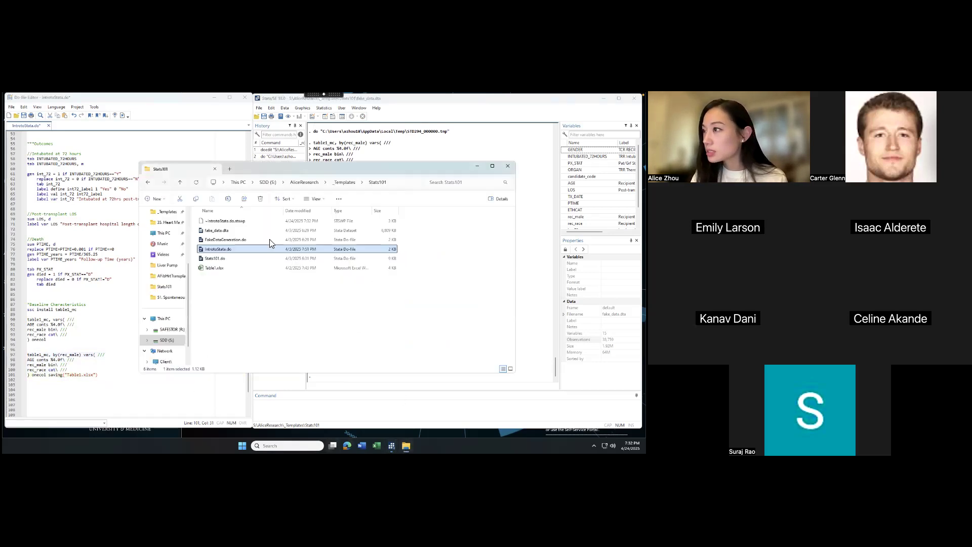
pyautogui.click(299, 383)
pyautogui.click(151, 385)
pyautogui.click(83, 376)
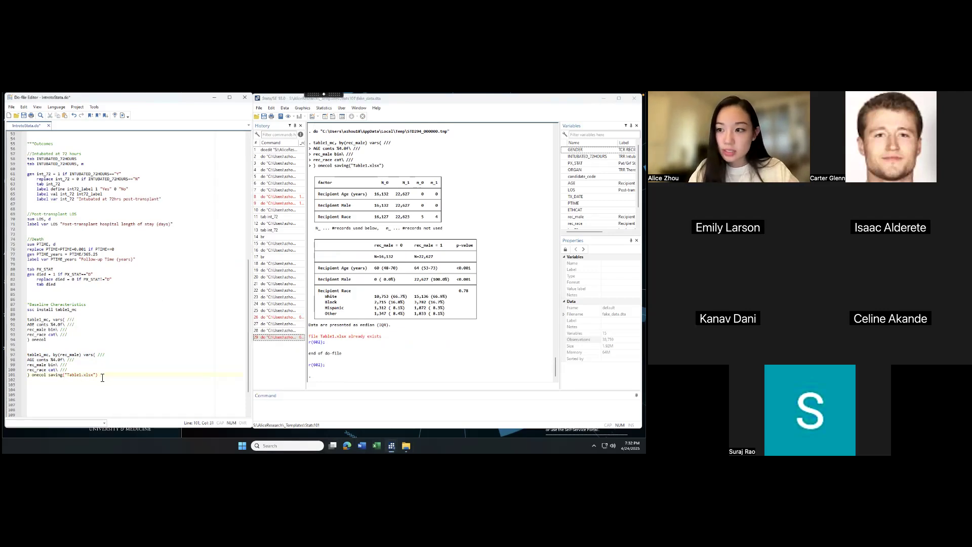
# Add the replace option after "Table1.xlsx" inside saving() and run the stratified table1_mc block again
pyautogui.write(', re')
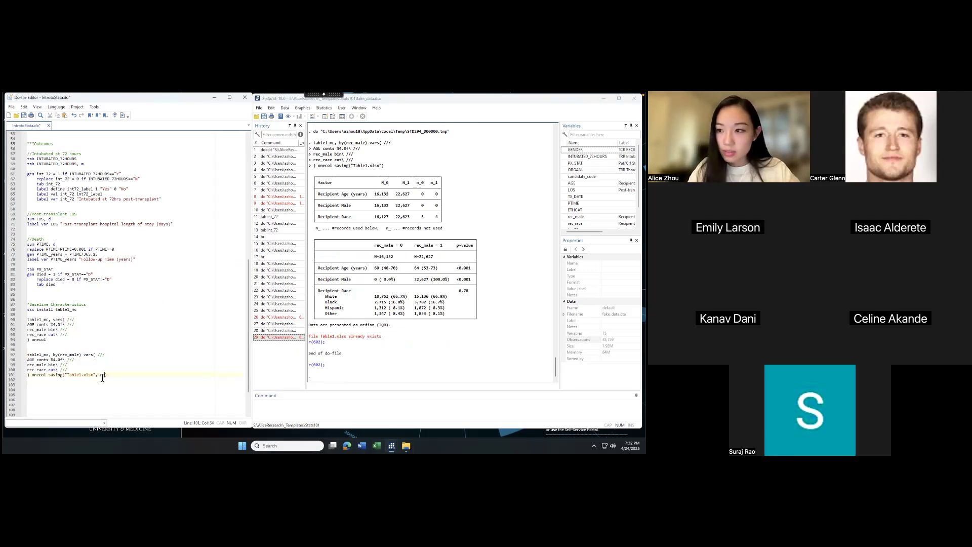
pyautogui.write('place')
pyautogui.moveTo(123, 376); pyautogui.dragTo(52, 357)
pyautogui.hotkey('ctrl', 'd')
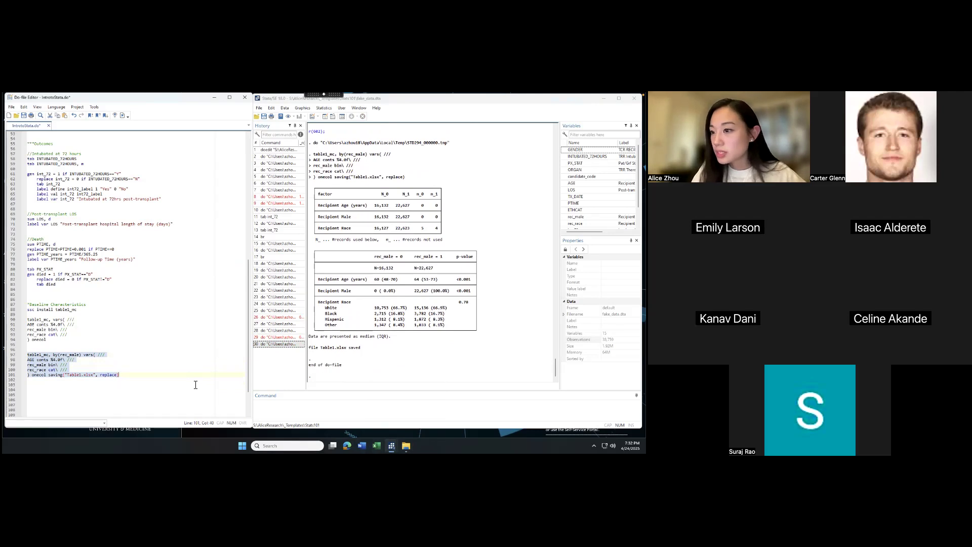
# Review the regenerated stratified table and bring up the Stats101 folder to locate the exported Table1.xlsx
pyautogui.click(22, 345)
pyautogui.click(49, 355)
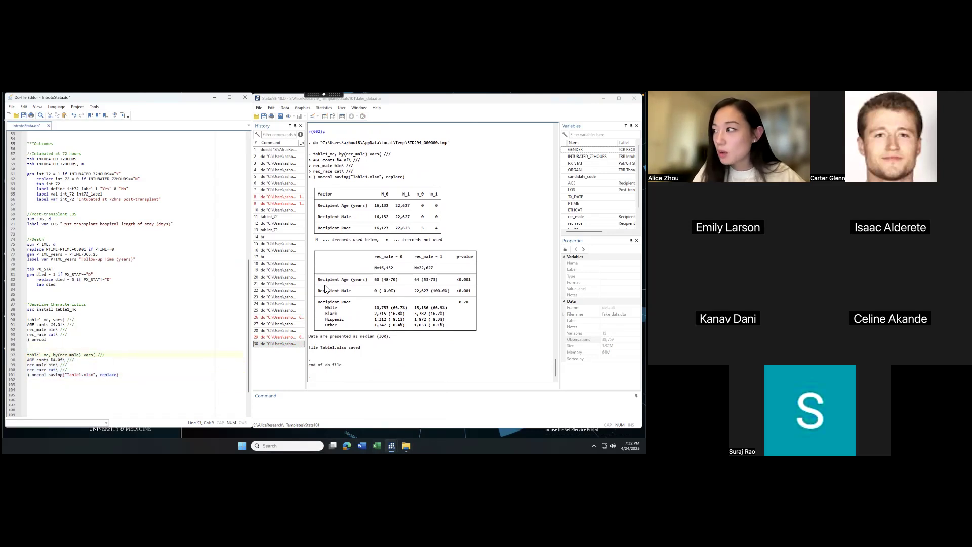
pyautogui.moveTo(315, 250); pyautogui.dragTo(391, 337)
pyautogui.click(421, 336)
pyautogui.click(115, 397)
pyautogui.click(406, 445)
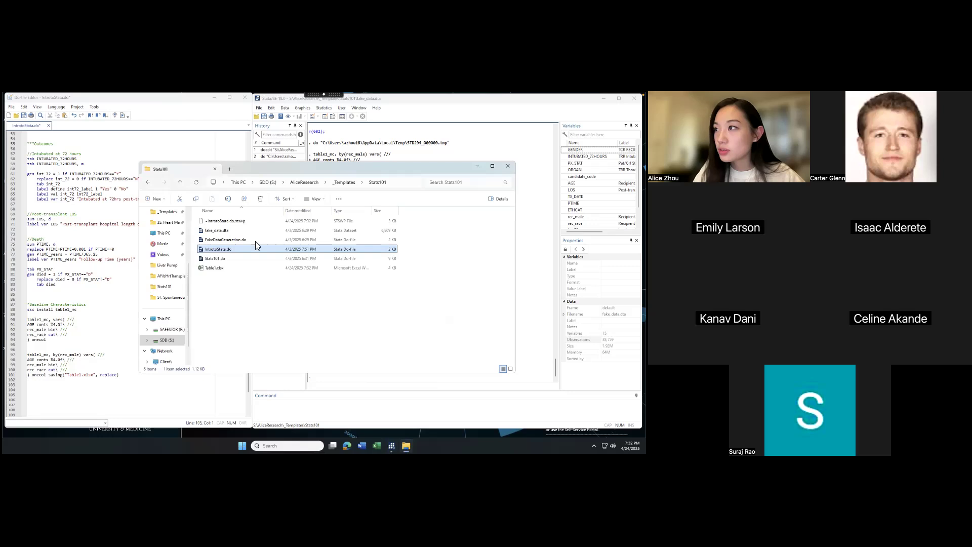
pyautogui.moveTo(255, 162); pyautogui.dragTo(277, 166)
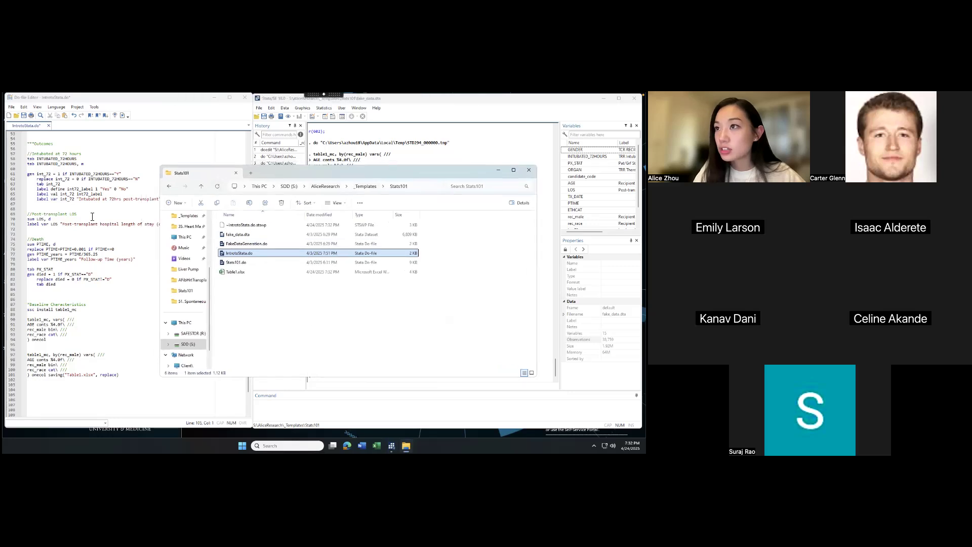
# Examine the lines near the start of the do-file and return to the Stats101 folder holding Table1.xlsx
pyautogui.scroll(11, 92, 217)
pyautogui.scroll(7, 93, 205)
pyautogui.moveTo(138, 191); pyautogui.dragTo(30, 190)
pyautogui.moveTo(143, 188); pyautogui.dragTo(37, 195)
pyautogui.scroll(-20, 81, 202)
pyautogui.click(87, 365)
pyautogui.click(379, 332)
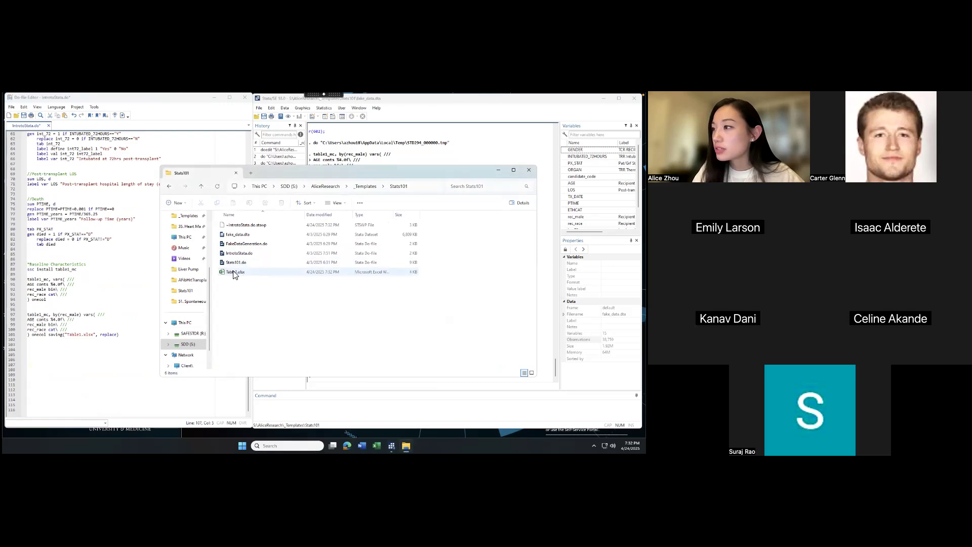
# Open Table1.xlsx in Excel, move the sign-in prompt aside to view the exported table, and return to the Stata windows
pyautogui.doubleClick(272, 279)
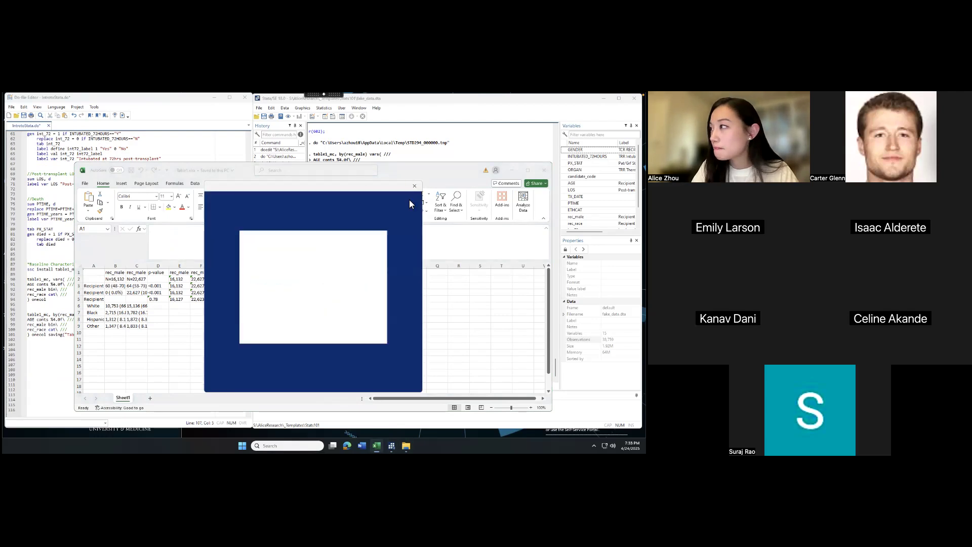
pyautogui.moveTo(400, 194); pyautogui.dragTo(440, 196)
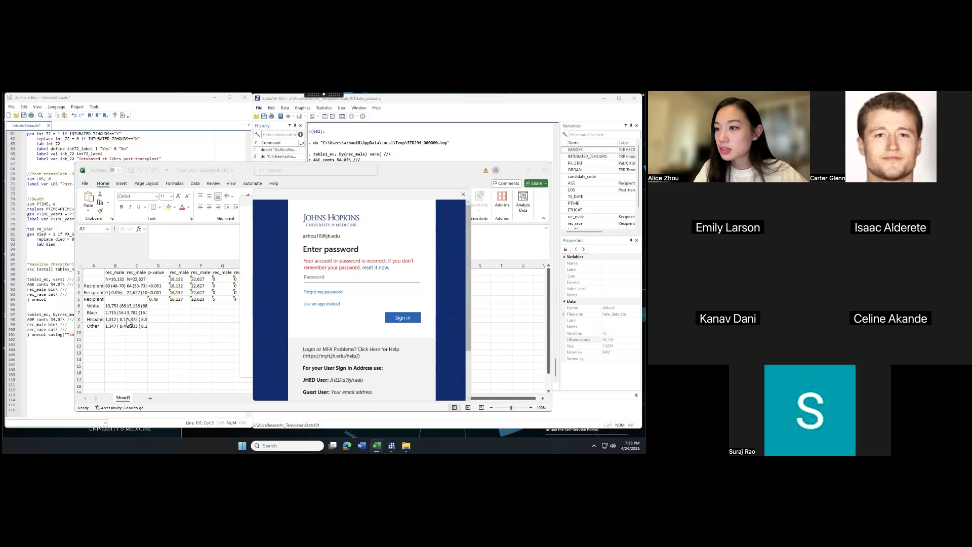
pyautogui.click(39, 359)
pyautogui.click(413, 150)
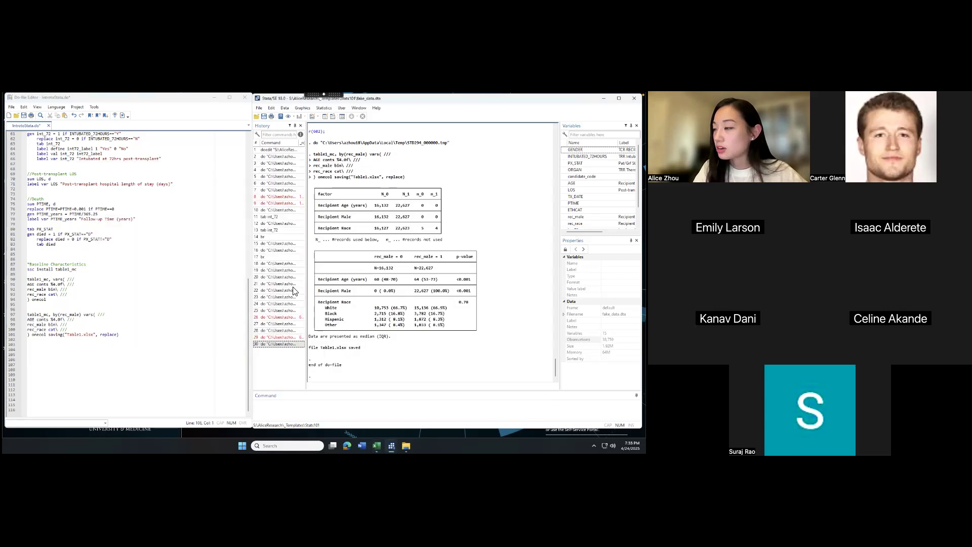
# Start a comment line with an asterisk a couple of lines below the stratified table1_mc block in the do-file
pyautogui.click(137, 366)
pyautogui.click(65, 355)
pyautogui.moveTo(145, 336); pyautogui.dragTo(18, 313)
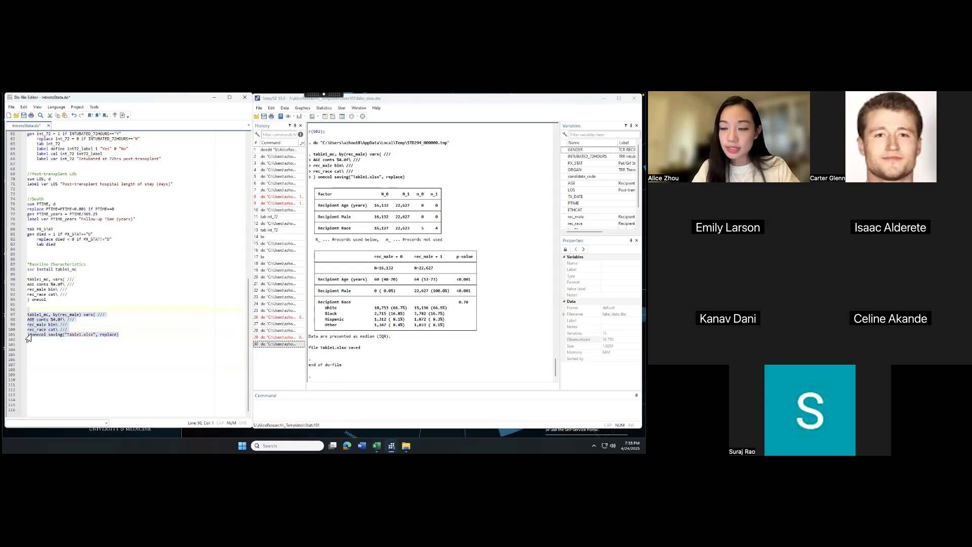
pyautogui.click(39, 355)
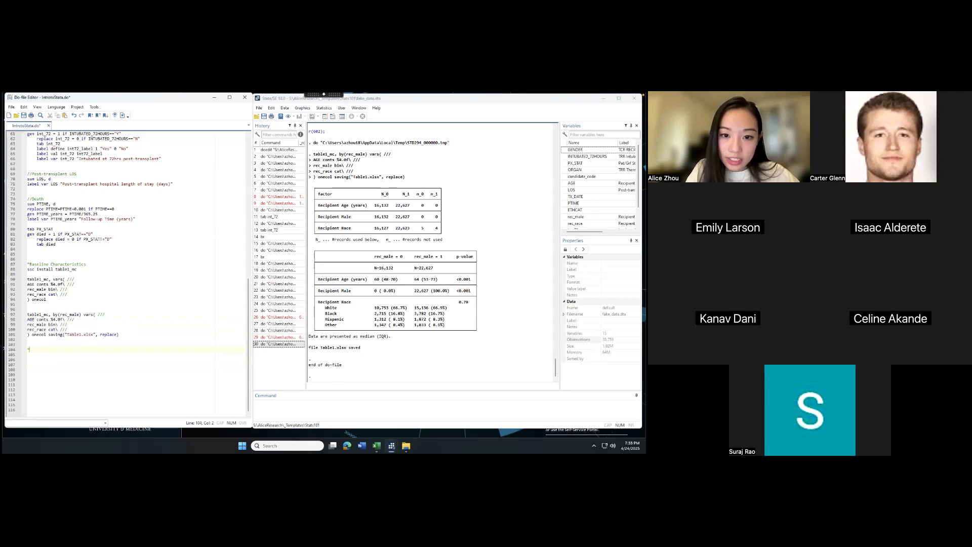
pyautogui.click(71, 314)
pyautogui.click(58, 358)
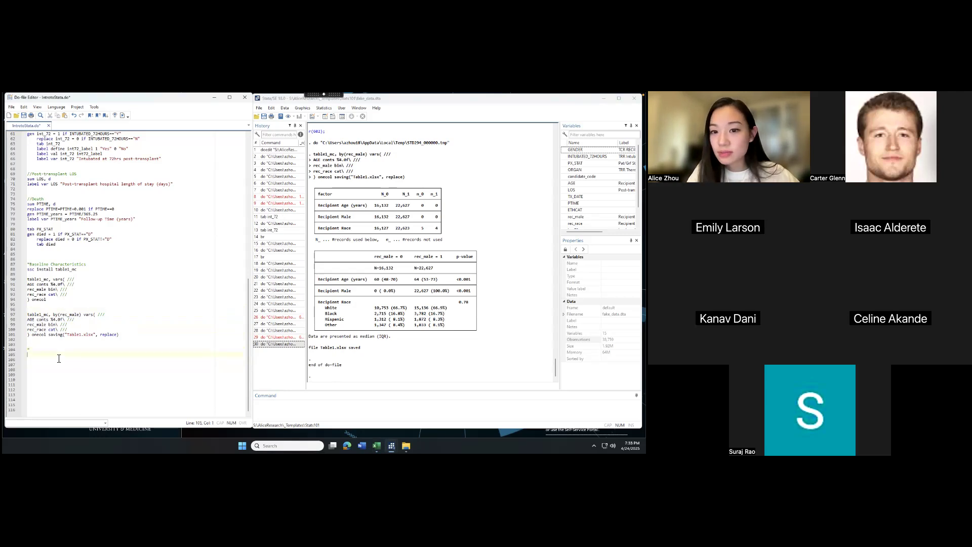
pyautogui.click(67, 308)
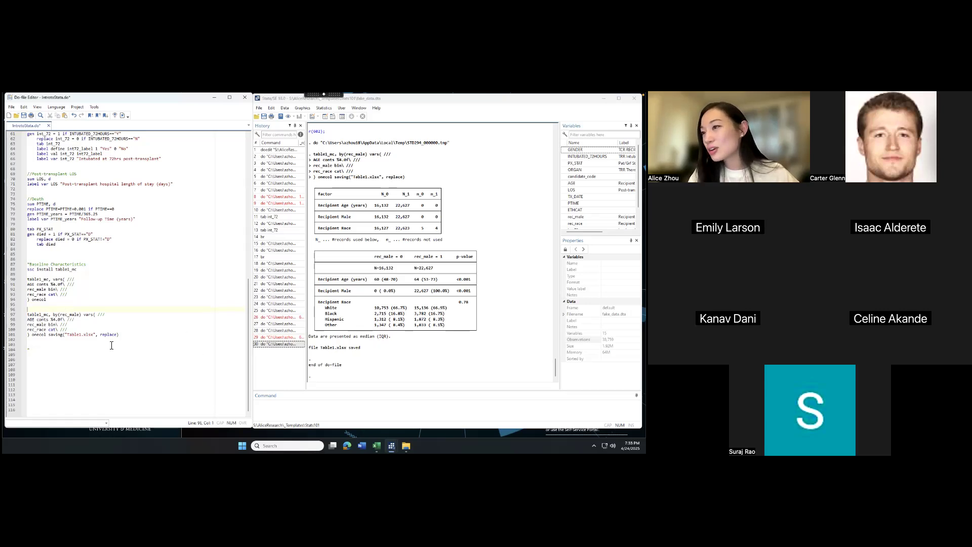
pyautogui.click(50, 358)
# Add the comment "*Comparing outcomes for male vs female lung transplant recipients" above the stratified table1_mc block, followed by a blank line
pyautogui.click(49, 306)
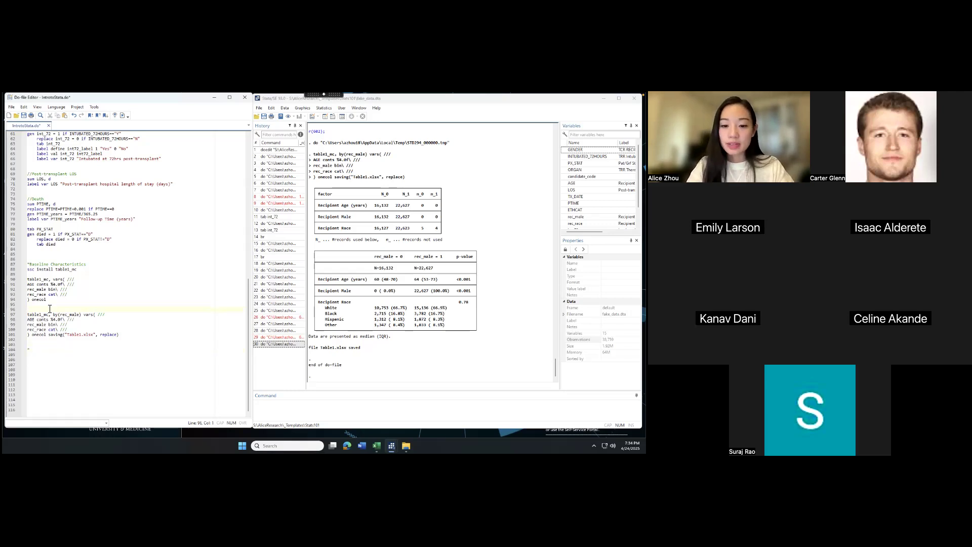
pyautogui.write('Comparing outcomes for male vs fem')
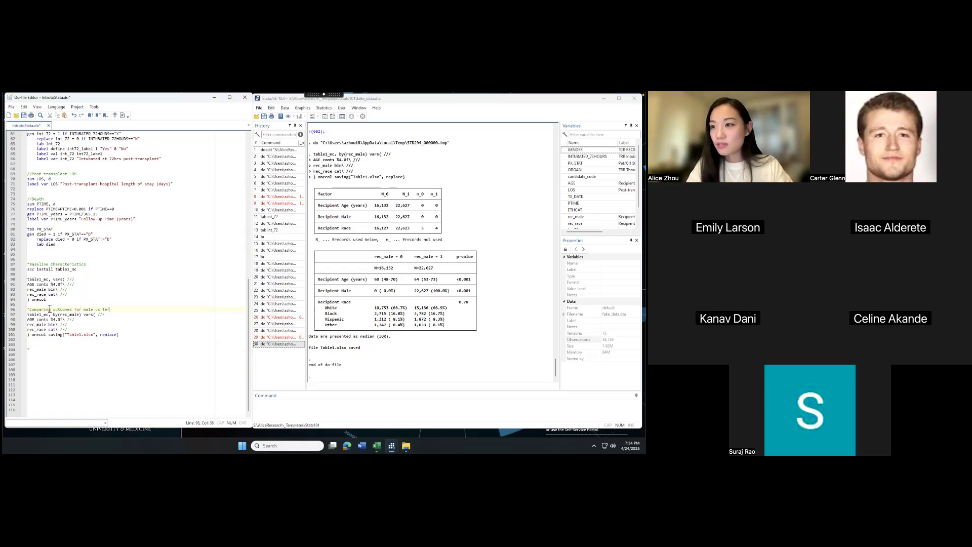
pyautogui.write('ale')
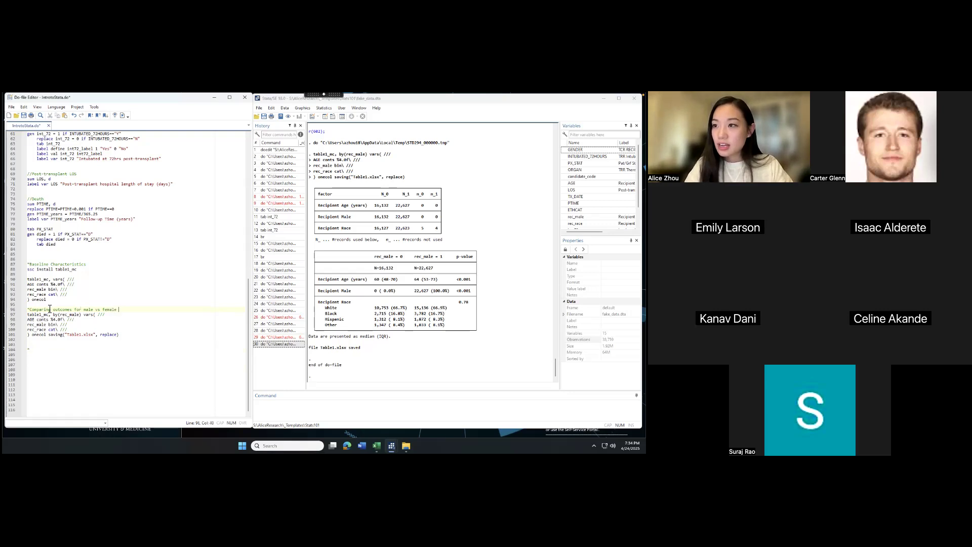
pyautogui.scroll(20, 93, 306)
pyautogui.scroll(-20, 93, 306)
pyautogui.write('lung transplant')
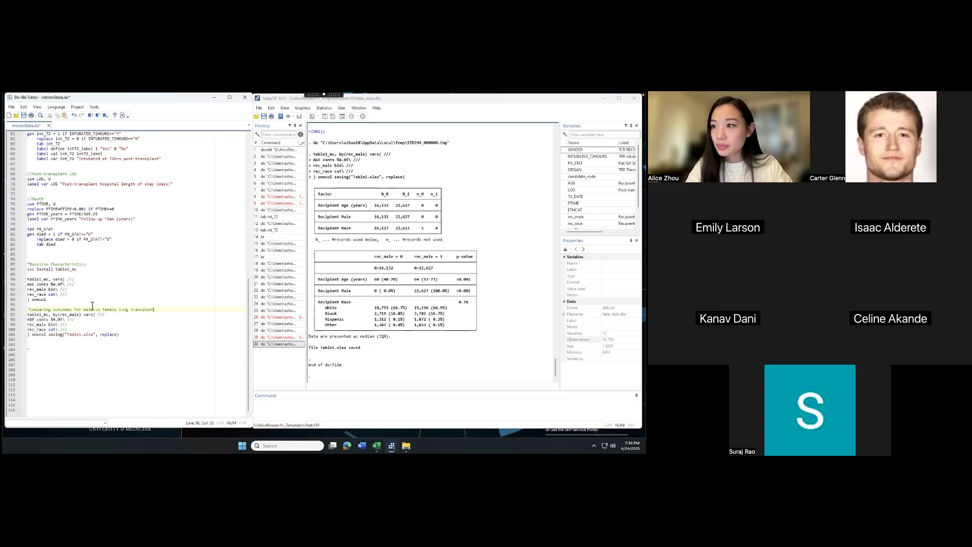
pyautogui.write(' recipients')
pyautogui.press('Return')
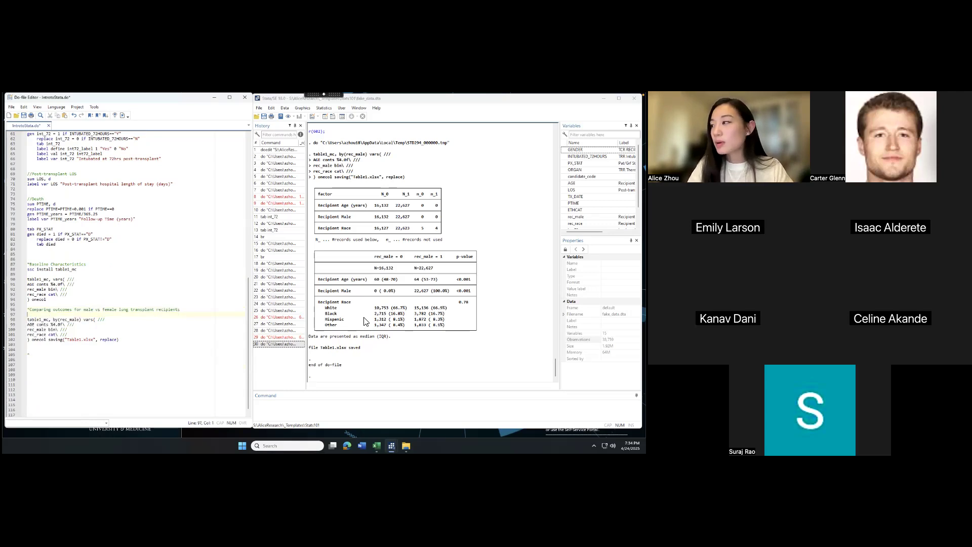
# Remove the rec_male bin line from the stratified table1_mc block and run the block again
pyautogui.moveTo(330, 266); pyautogui.dragTo(392, 337)
pyautogui.click(53, 334)
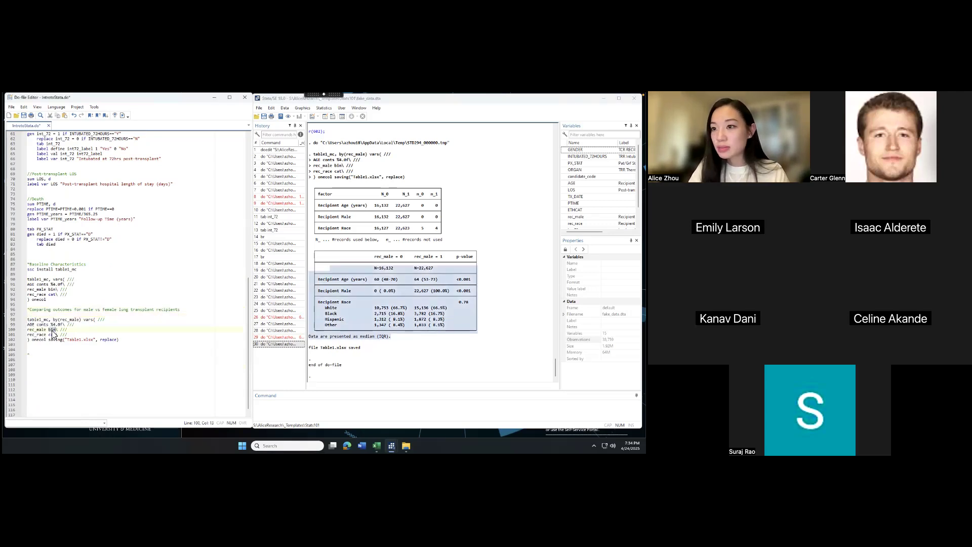
pyautogui.press('BackSpace')
pyautogui.moveTo(51, 318); pyautogui.dragTo(119, 335)
pyautogui.hotkey('ctrl', 'd')
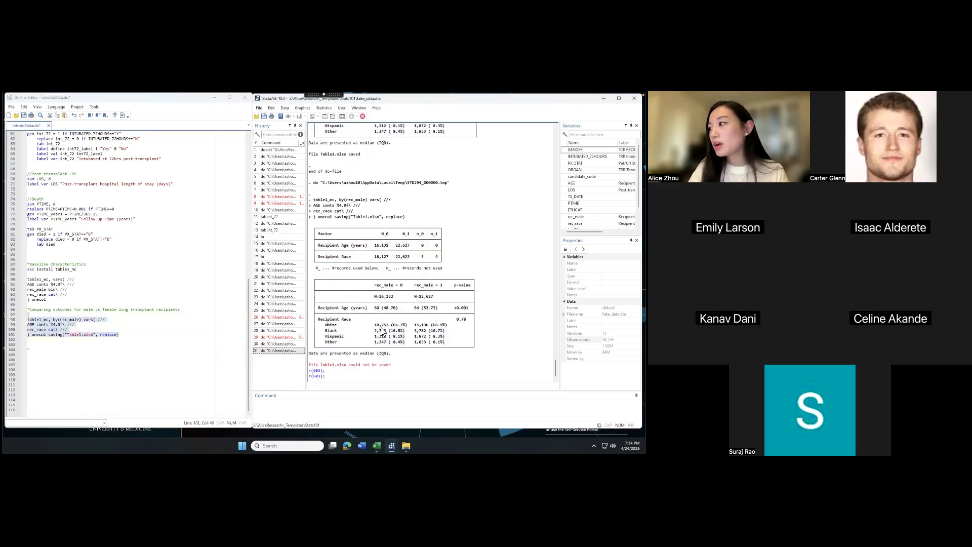
# Examine the recipient age and recipient race rows and their p-values in the stratified results table
pyautogui.moveTo(320, 291)
pyautogui.mouseDown()
pyautogui.moveTo(458, 303)
pyautogui.moveTo(331, 289)
pyautogui.mouseUp()
pyautogui.click(313, 286)
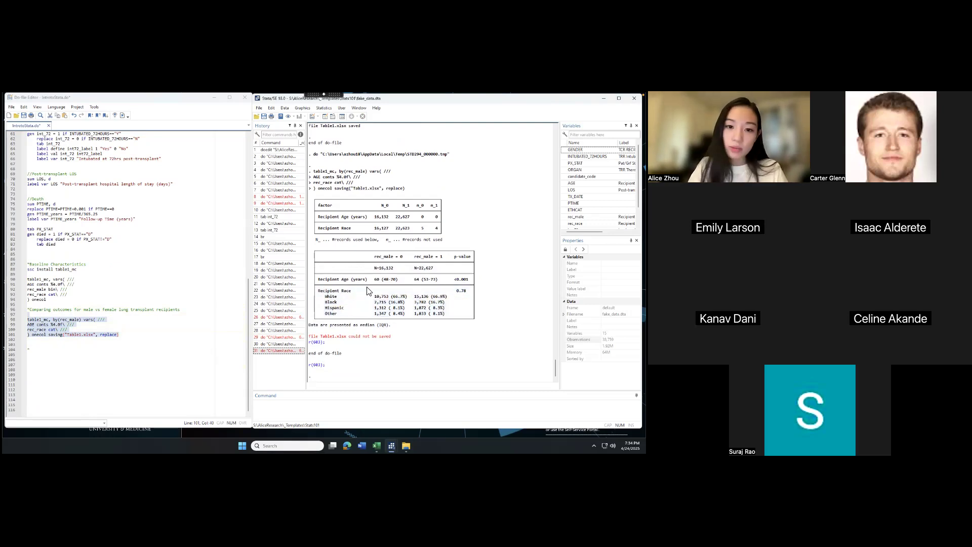
pyautogui.moveTo(410, 280); pyautogui.dragTo(445, 279)
pyautogui.click(440, 281)
pyautogui.moveTo(315, 292); pyautogui.dragTo(324, 330)
pyautogui.click(471, 315)
pyautogui.moveTo(474, 314); pyautogui.dragTo(314, 291)
pyautogui.click(388, 298)
pyautogui.moveTo(411, 280); pyautogui.dragTo(453, 280)
pyautogui.click(408, 282)
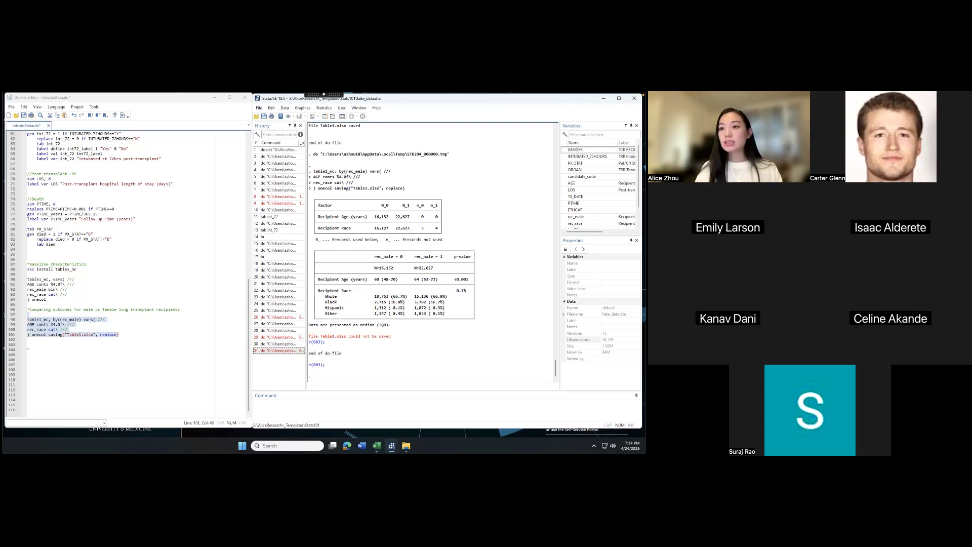
# Complete the comment heading below the stratified block as "*Regressions"
pyautogui.click(42, 349)
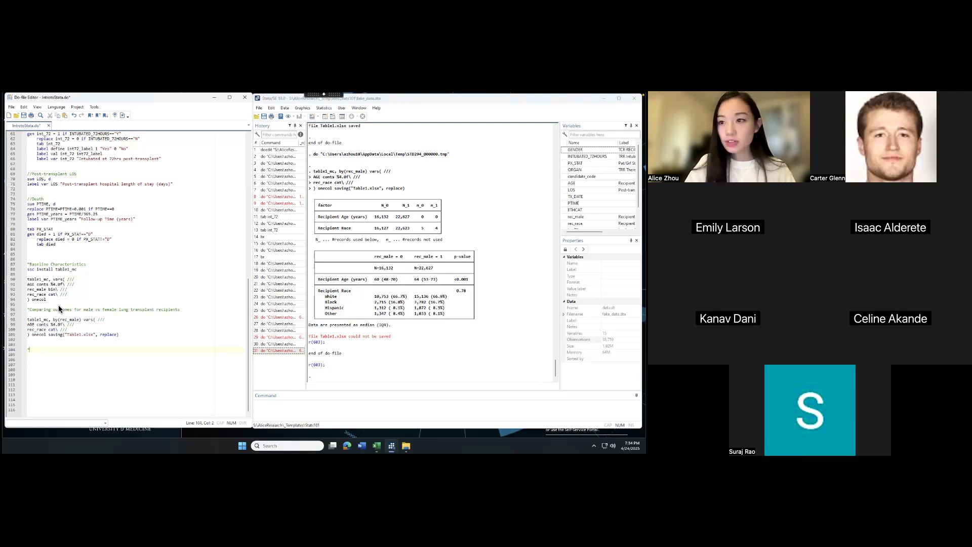
pyautogui.write('Regressions')
pyautogui.press('Return')
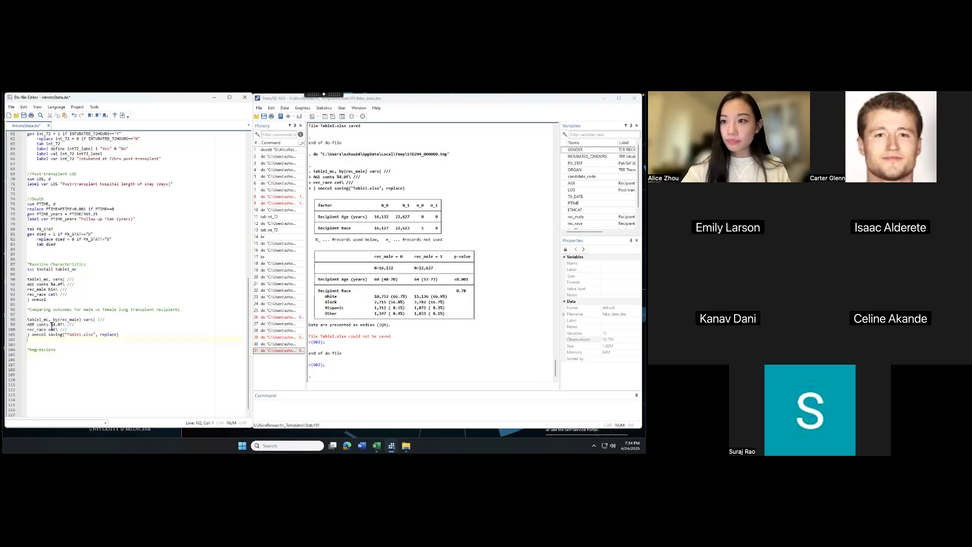
# Add the comments //Logistic regression, //Linear regression and //Cox regression under the Regressions heading, separated by blank lines
pyautogui.click(66, 356)
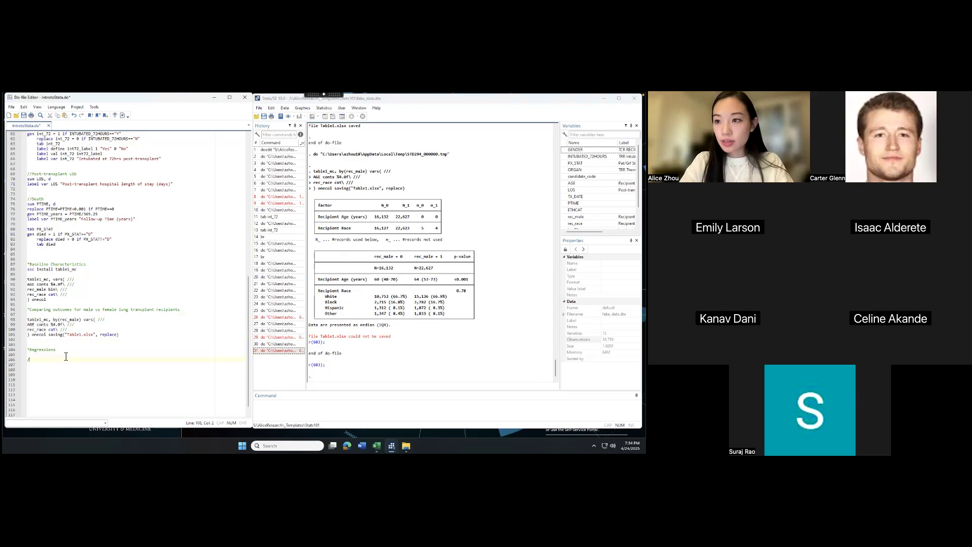
pyautogui.write('gistic regression')
pyautogui.press('Return')
pyautogui.press('Return')
pyautogui.write('//Linear regression')
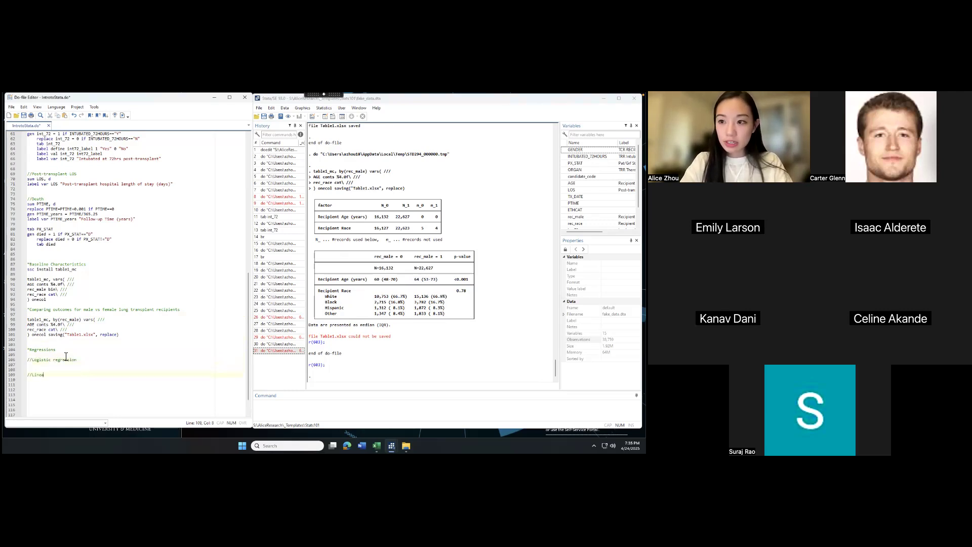
pyautogui.press('Return')
pyautogui.press('Return')
pyautogui.write('//Co')
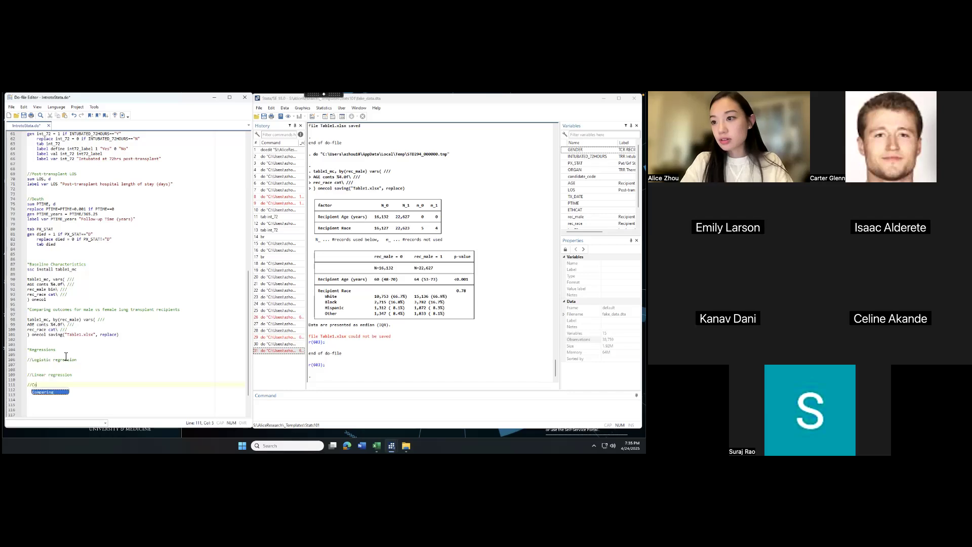
pyautogui.write('m regression')
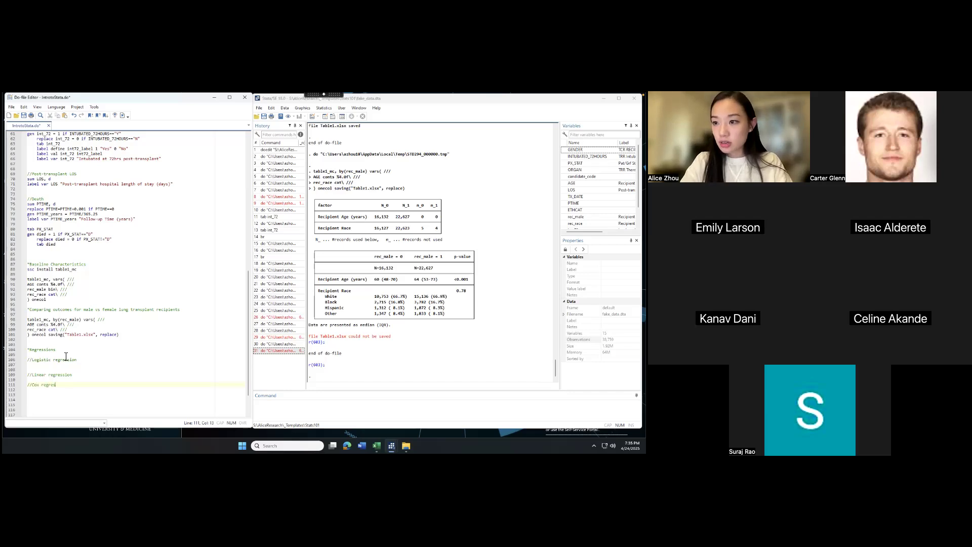
pyautogui.click(39, 380)
pyautogui.press('Return')
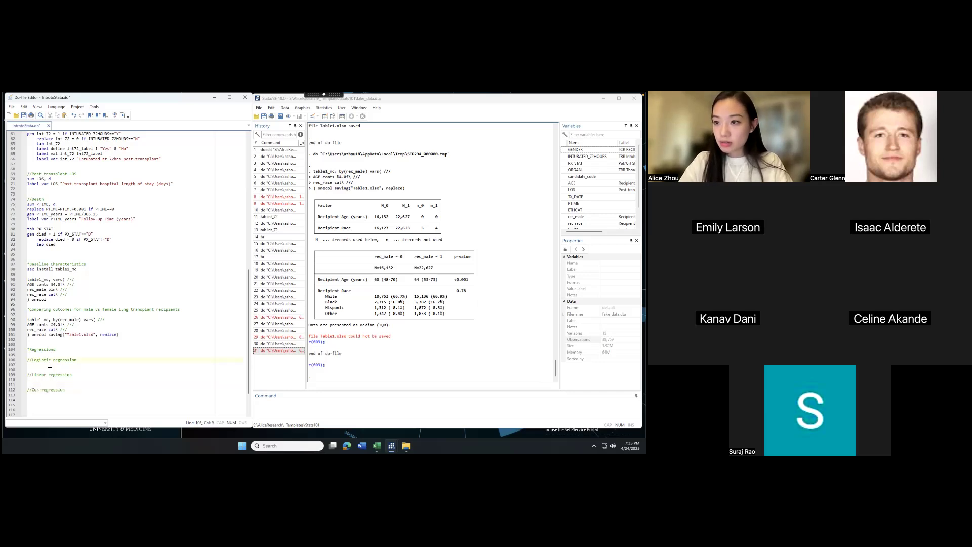
# Annotate the logistic, linear and Cox regression comments with "- categorical outcomes", "- continuous outcomes" and "- survival analysis", respectively, and add space below the logistic comment
pyautogui.click(45, 365)
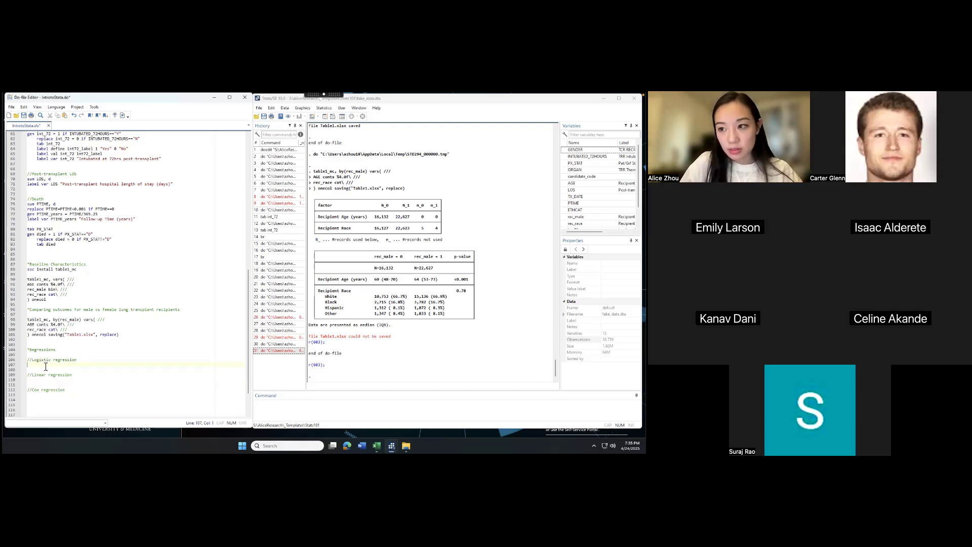
pyautogui.click(88, 362)
pyautogui.write('- categorical out')
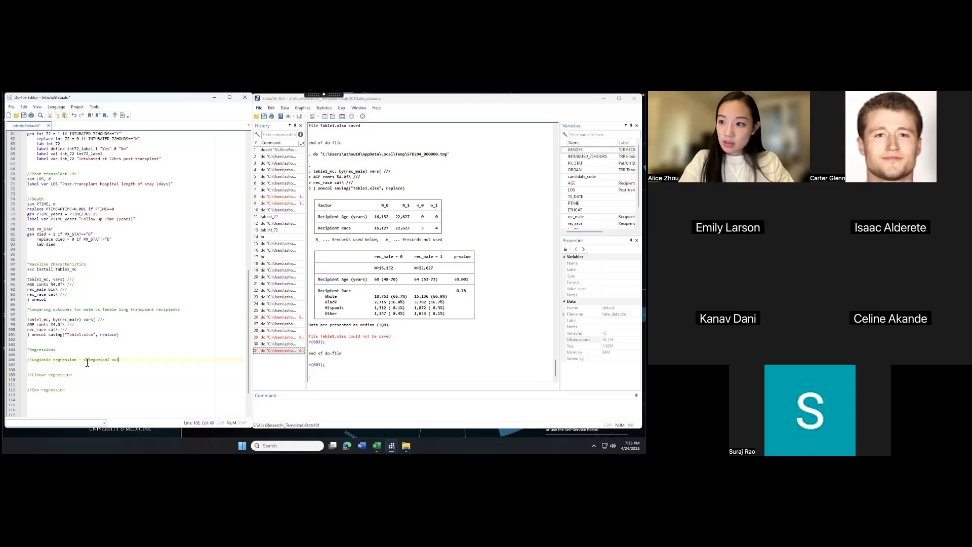
pyautogui.write('comes')
pyautogui.press('Down')
pyautogui.press('Down')
pyautogui.click(82, 377)
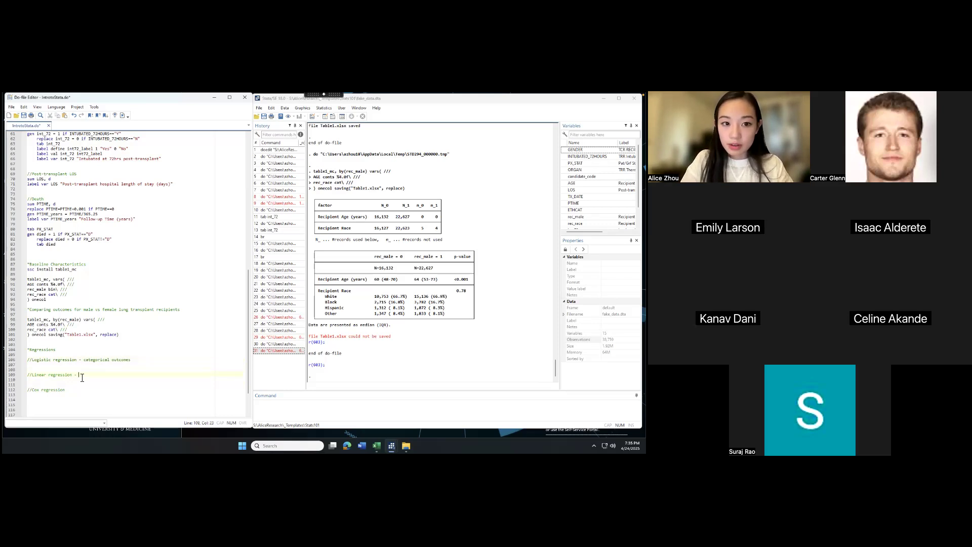
pyautogui.write('- cont')
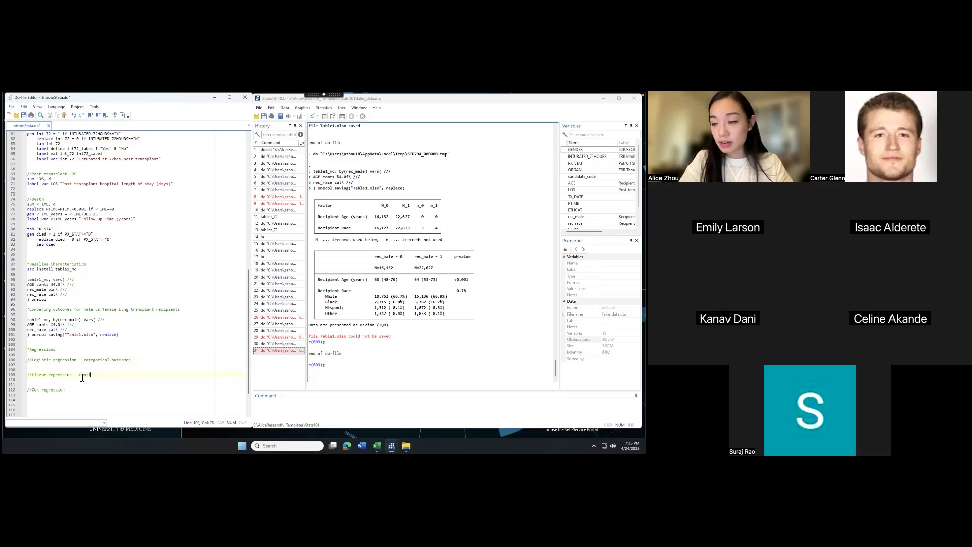
pyautogui.write('inuous outcomes')
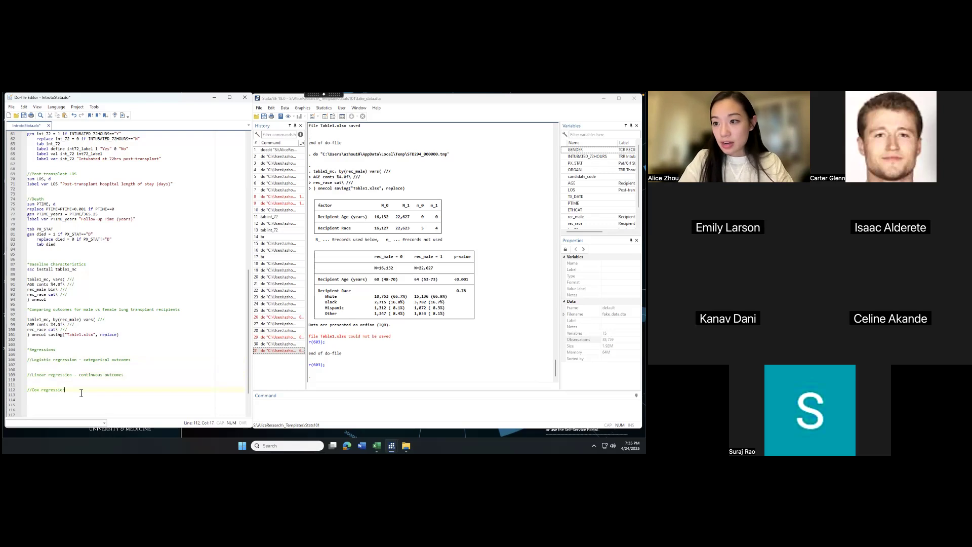
pyautogui.write('analysis')
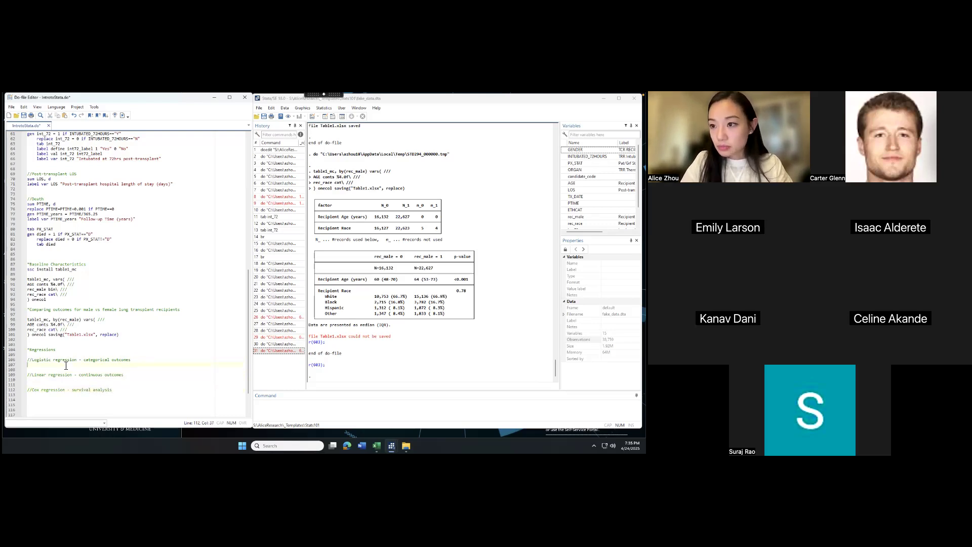
pyautogui.press('Return')
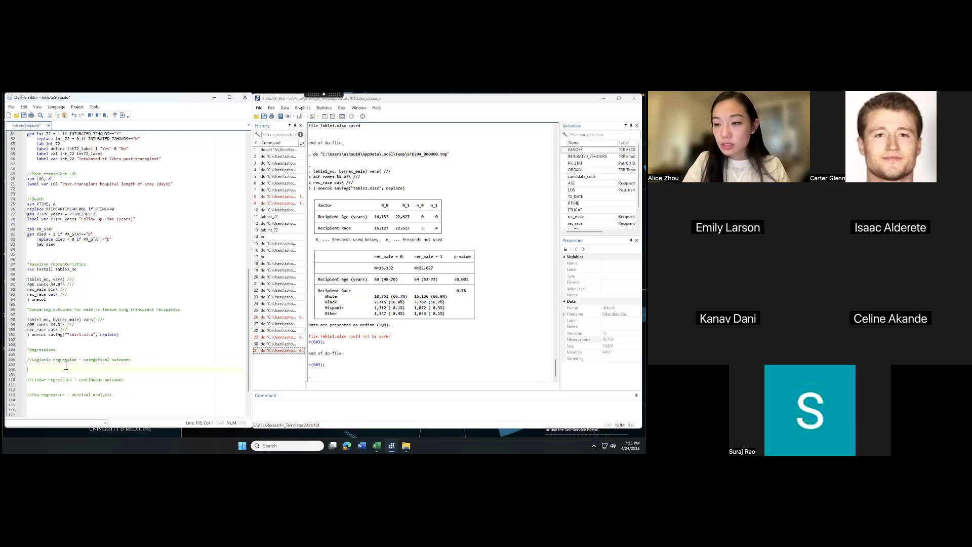
# Review the Intubated at 72 hours outcome code and return to the blank lines under the logistic regression comment
pyautogui.scroll(-3, 113, 384)
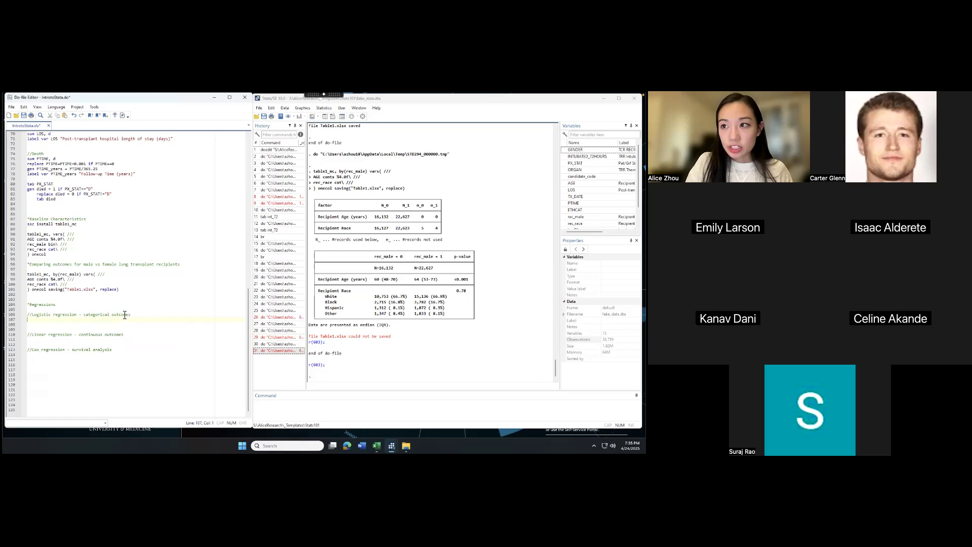
pyautogui.moveTo(144, 316); pyautogui.dragTo(87, 316)
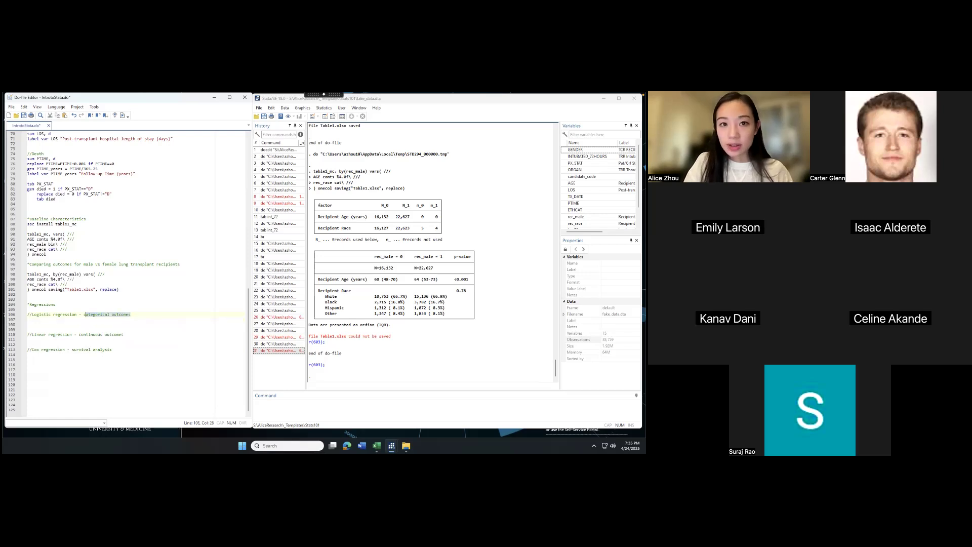
pyautogui.scroll(11, 128, 243)
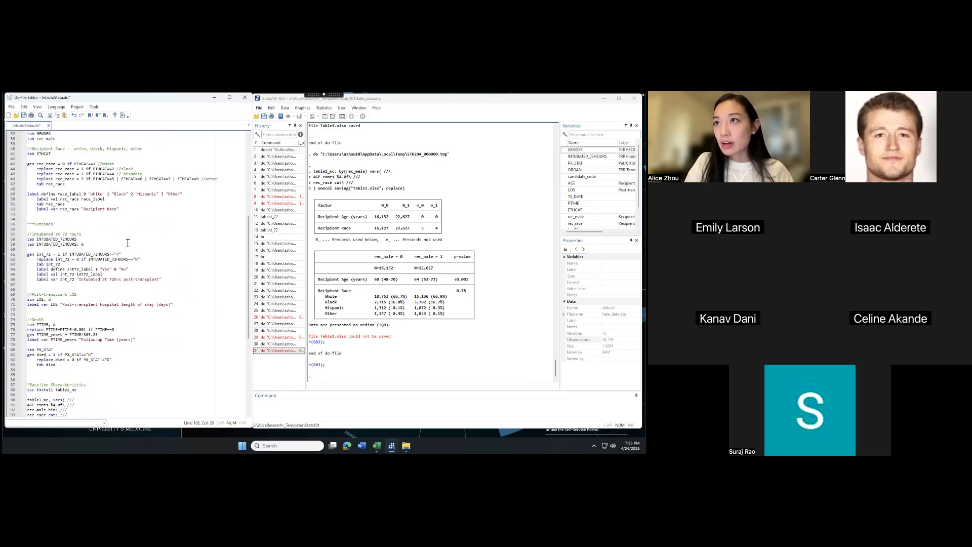
pyautogui.scroll(-1, 128, 243)
pyautogui.moveTo(30, 214); pyautogui.dragTo(99, 273)
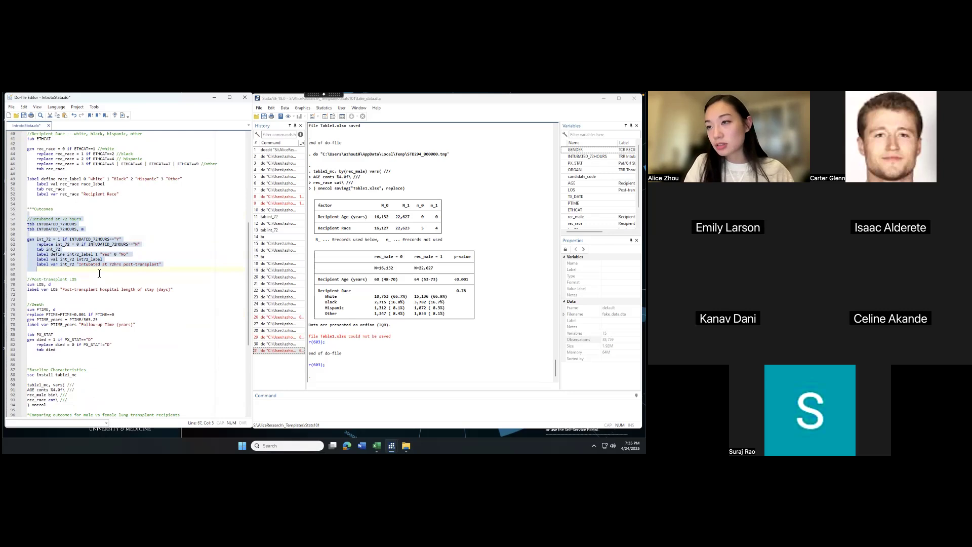
pyautogui.scroll(-10, 109, 278)
pyautogui.click(96, 320)
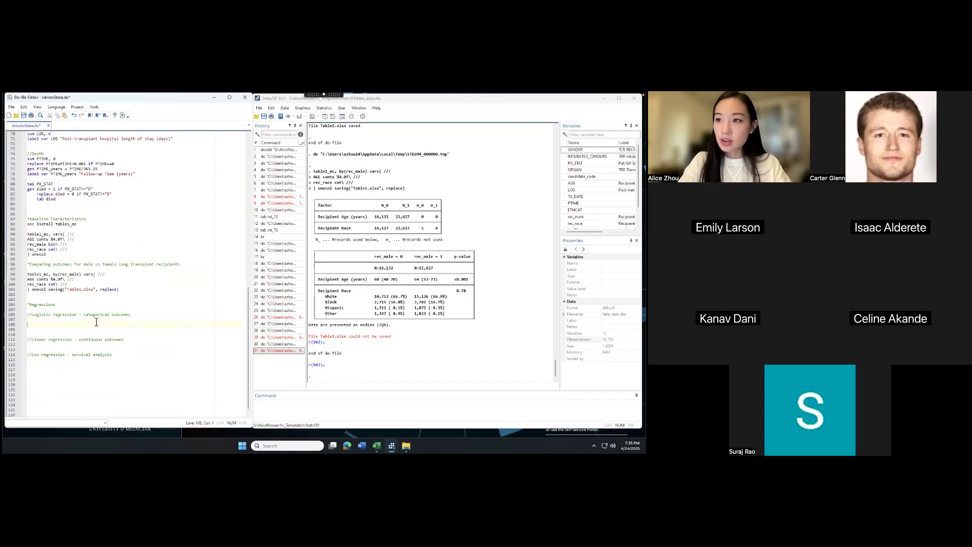
# Write the univariable model logit int_72 rec_male under the logistic regression comment
pyautogui.write('logit')
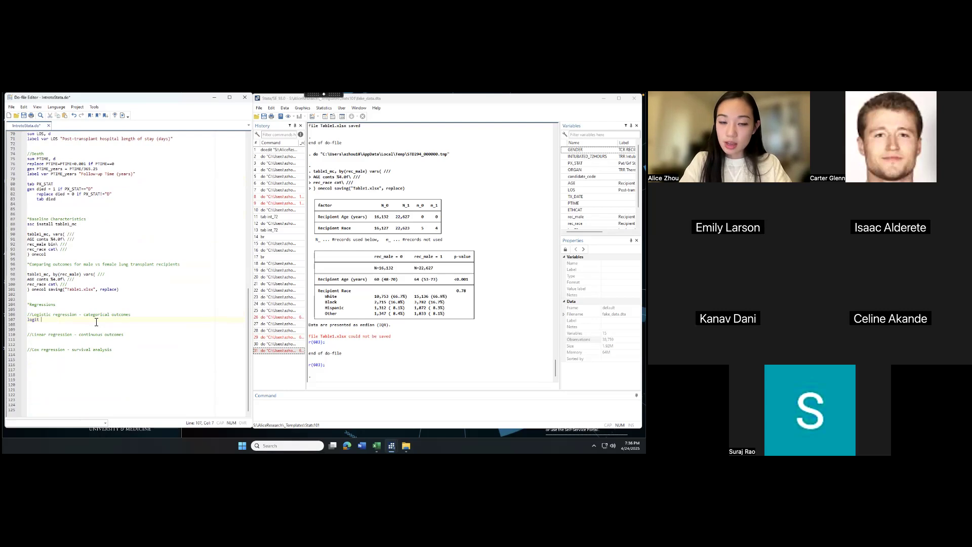
pyautogui.write(' int_72')
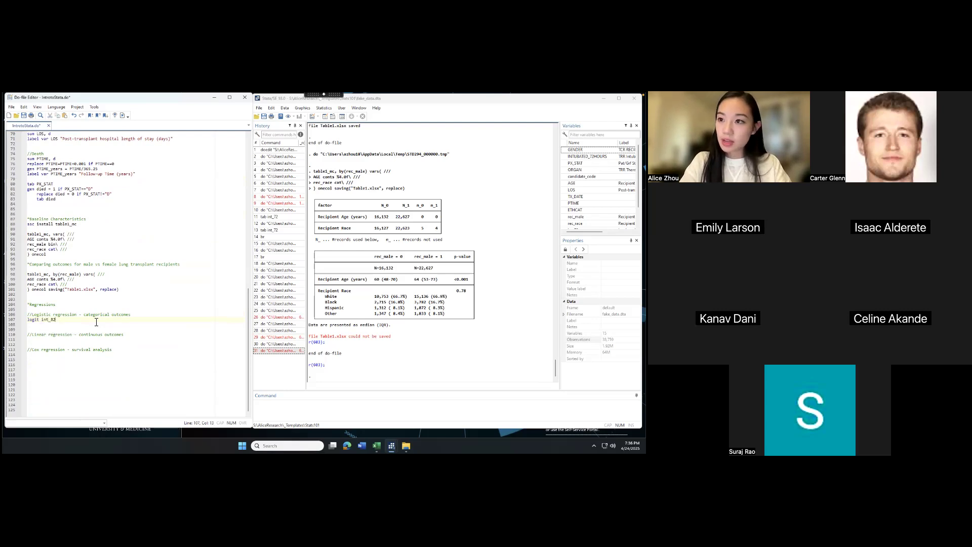
pyautogui.doubleClick(54, 320)
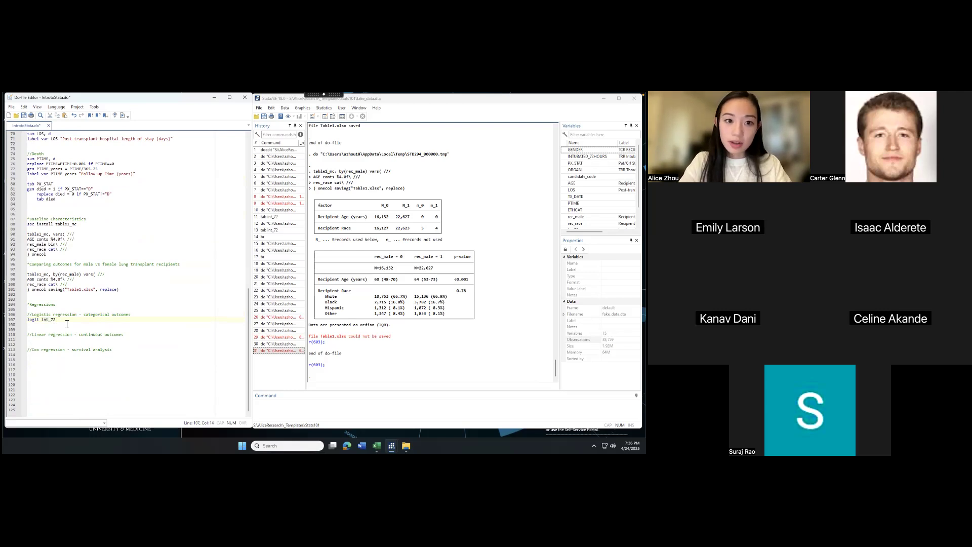
pyautogui.write('r')
pyautogui.press('BackSpace')
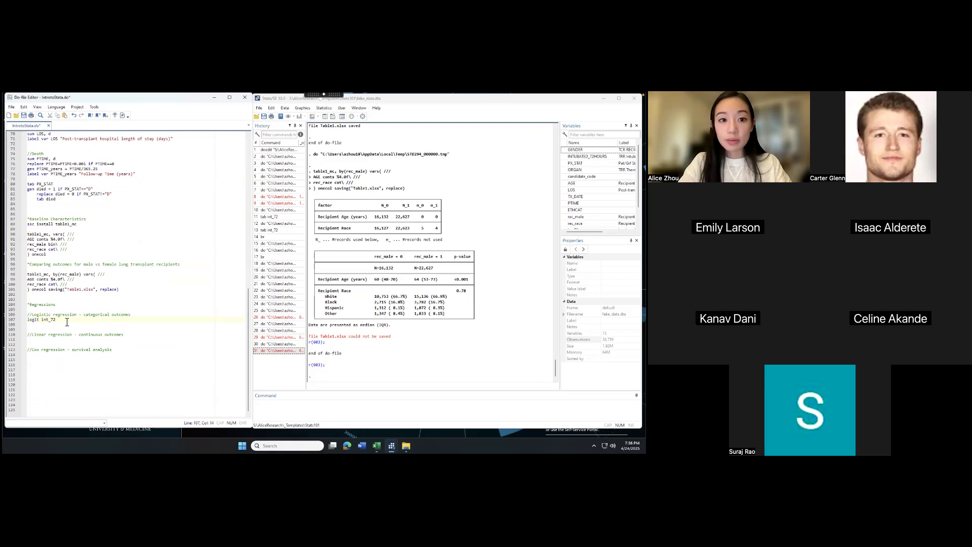
pyautogui.write('rec_')
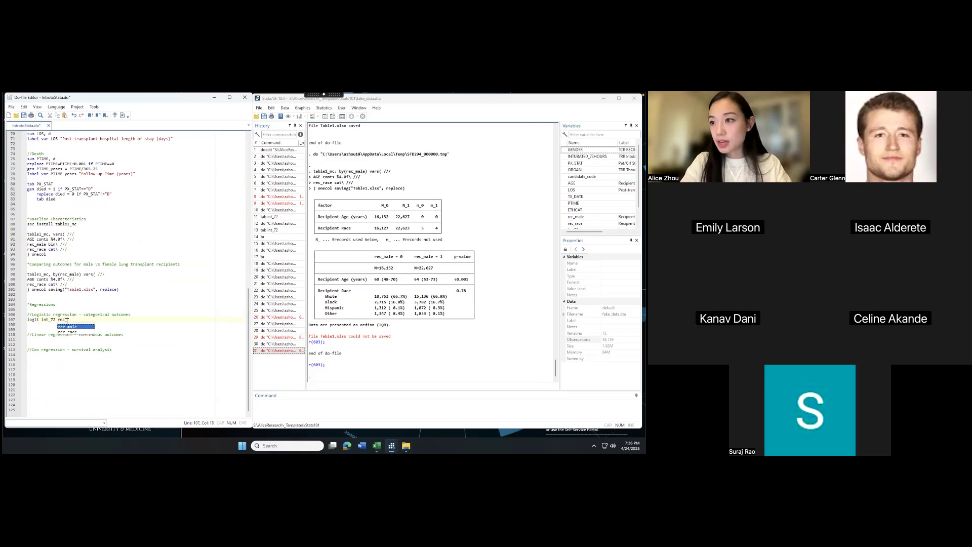
pyautogui.write('male')
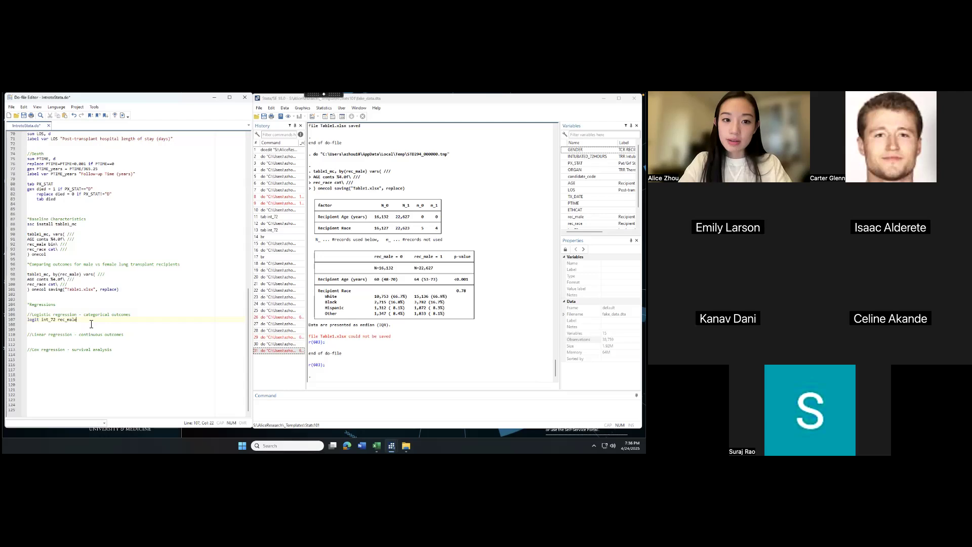
# Run only the logit int_72 rec_male line from the do-file
pyautogui.tripleClick(74, 322)
pyautogui.click(88, 323)
pyautogui.moveTo(78, 323); pyautogui.dragTo(29, 324)
pyautogui.click(30, 324)
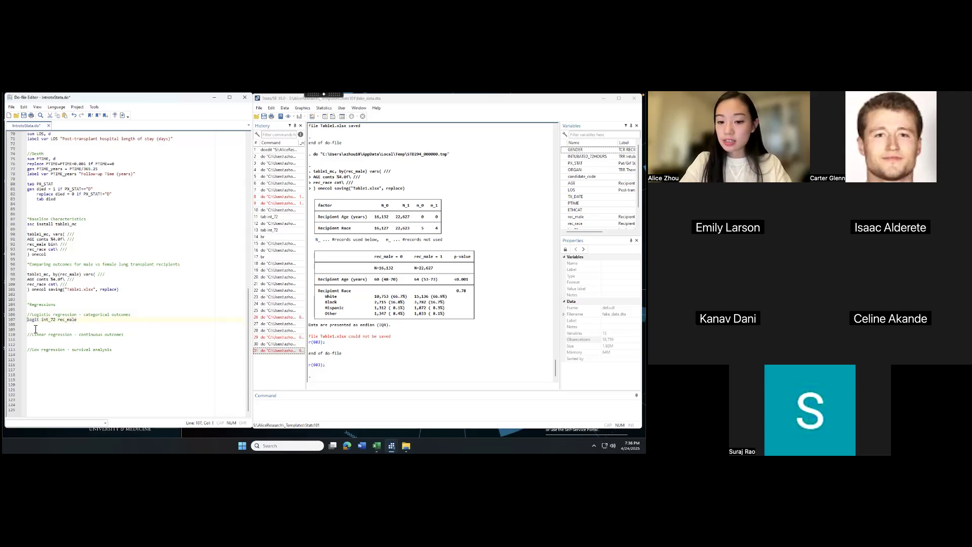
pyautogui.keyDown('shift'); pyautogui.click(76, 324); pyautogui.keyUp('shift')
pyautogui.hotkey('ctrl', 'd')
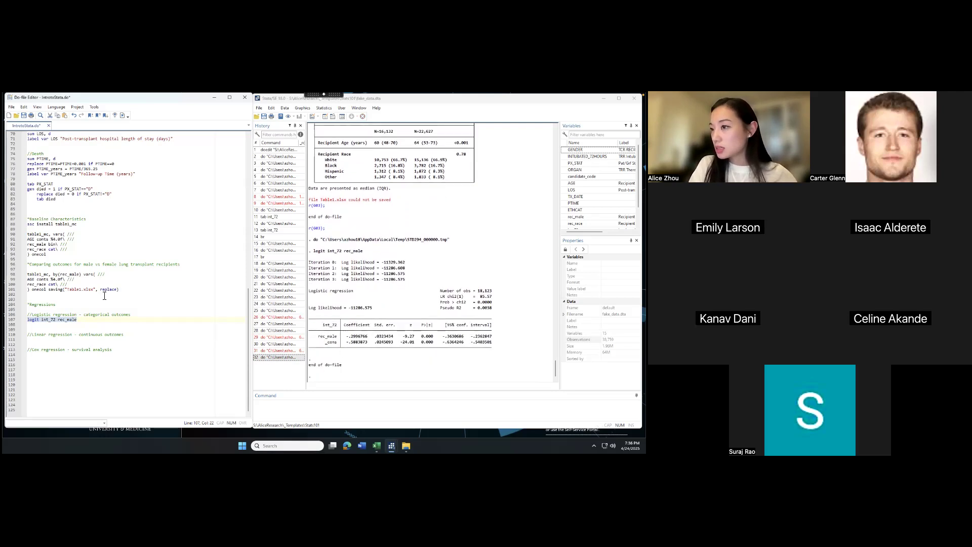
# Add the ", or" option to the logit int_72 rec_male line and rerun it to report odds ratios
pyautogui.click(84, 326)
pyautogui.click(84, 322)
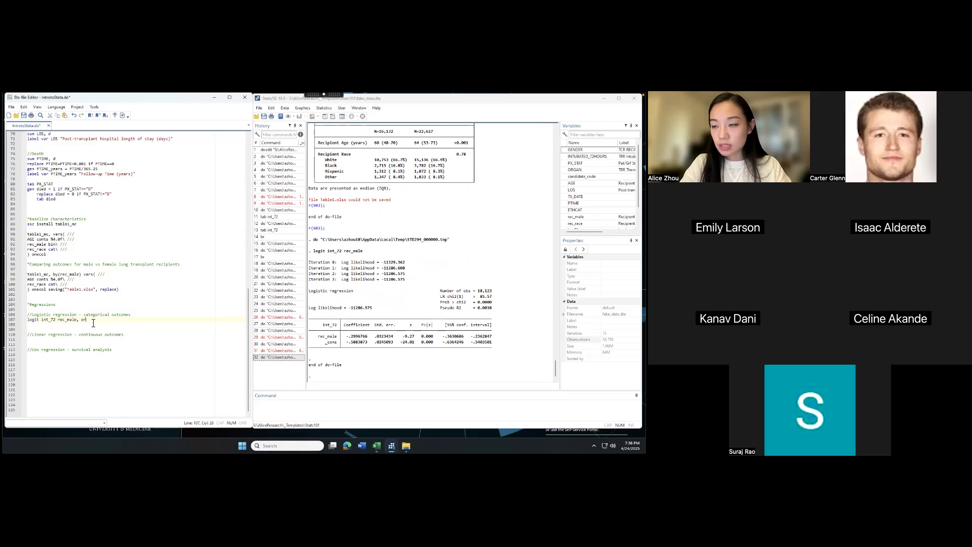
pyautogui.moveTo(87, 321); pyautogui.dragTo(28, 320)
pyautogui.hotkey('ctrl', 'd')
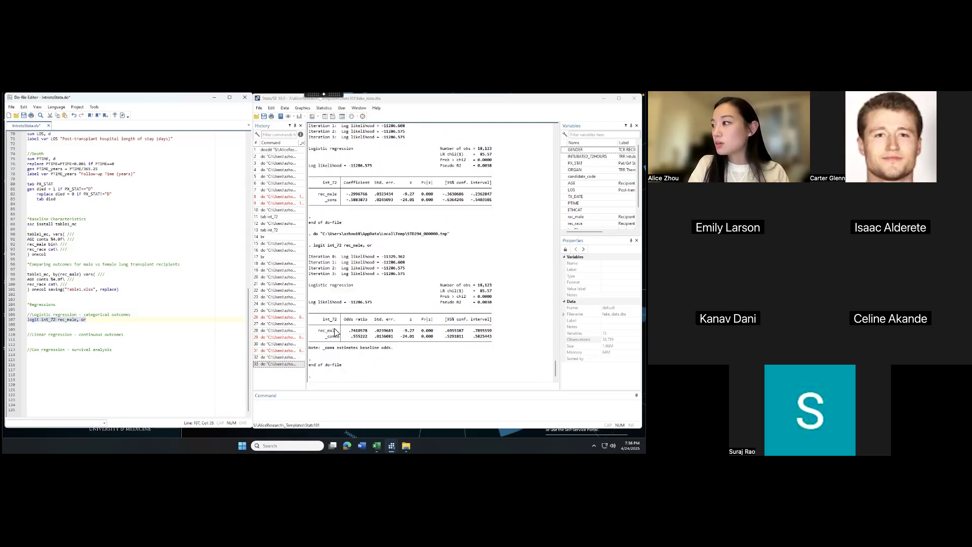
# Examine the odds ratio, confidence interval and p-value for rec_male in the univariable logistic output
pyautogui.moveTo(309, 331); pyautogui.dragTo(342, 332)
pyautogui.click(492, 337)
pyautogui.click(311, 332)
pyautogui.click(338, 332)
pyautogui.click(370, 332)
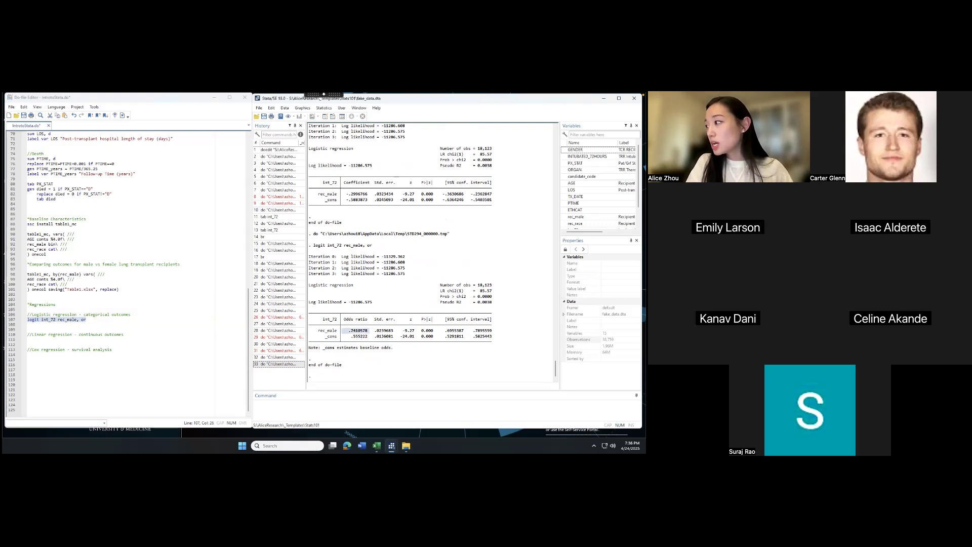
pyautogui.moveTo(442, 332); pyautogui.dragTo(492, 331)
pyautogui.click(490, 331)
pyautogui.moveTo(442, 331); pyautogui.dragTo(492, 331)
pyautogui.moveTo(471, 330); pyautogui.dragTo(486, 331)
pyautogui.moveTo(422, 331); pyautogui.dragTo(434, 330)
pyautogui.click(435, 330)
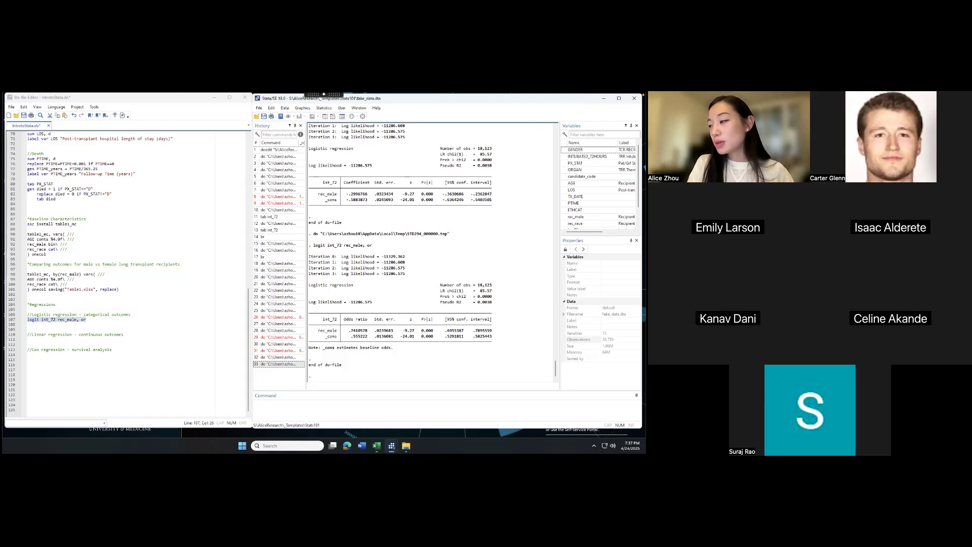
pyautogui.moveTo(349, 331); pyautogui.dragTo(404, 330)
pyautogui.click(358, 333)
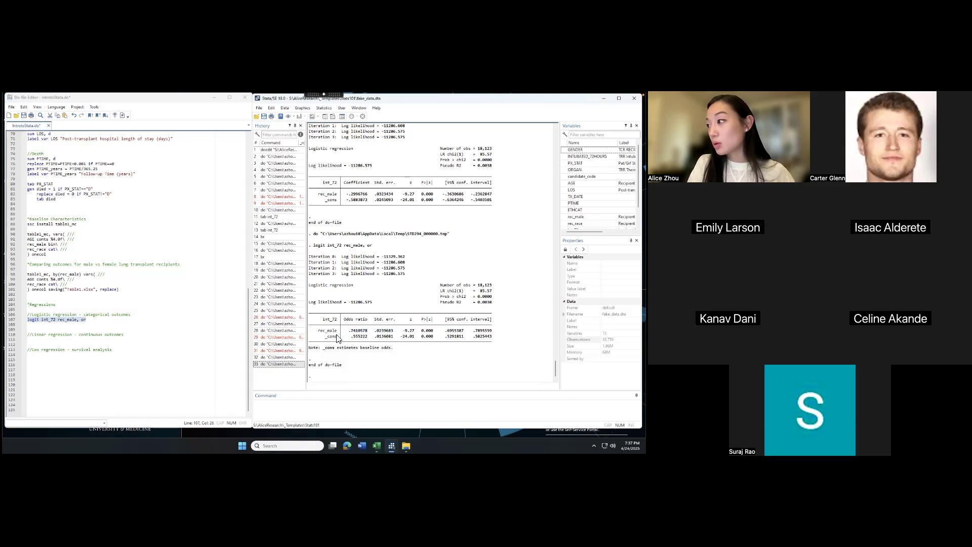
# Start a second model with logit int_72 rec_male on the line below the univariable logistic regression
pyautogui.click(90, 323)
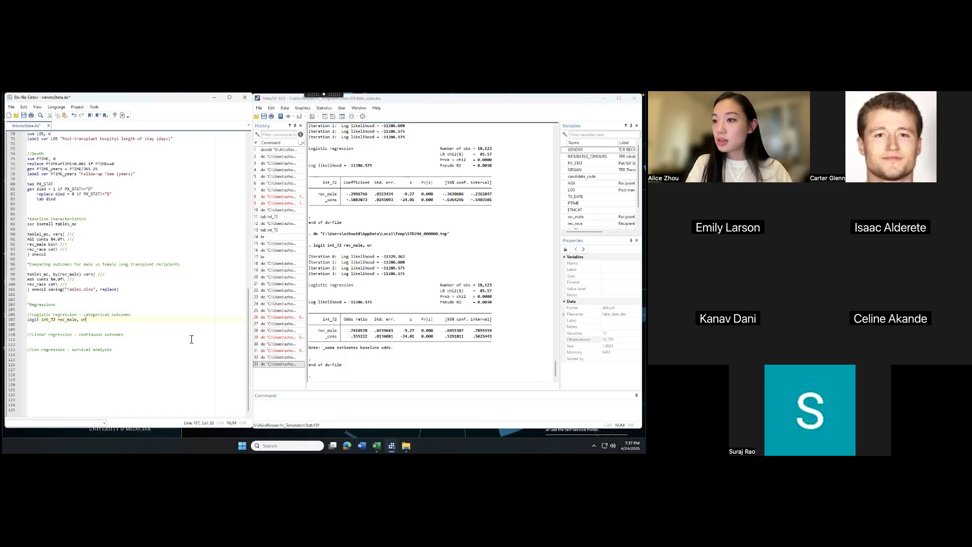
pyautogui.press('Return')
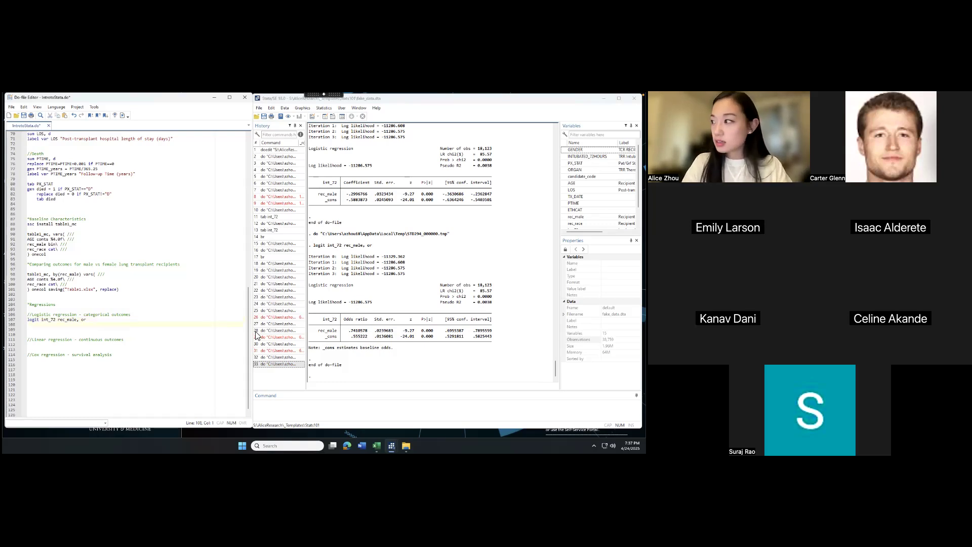
pyautogui.click(418, 333)
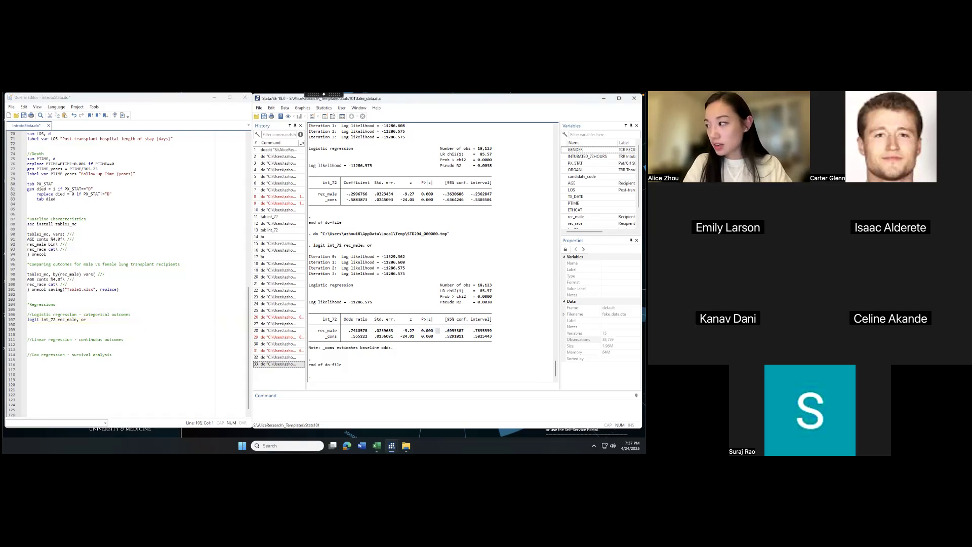
pyautogui.click(50, 326)
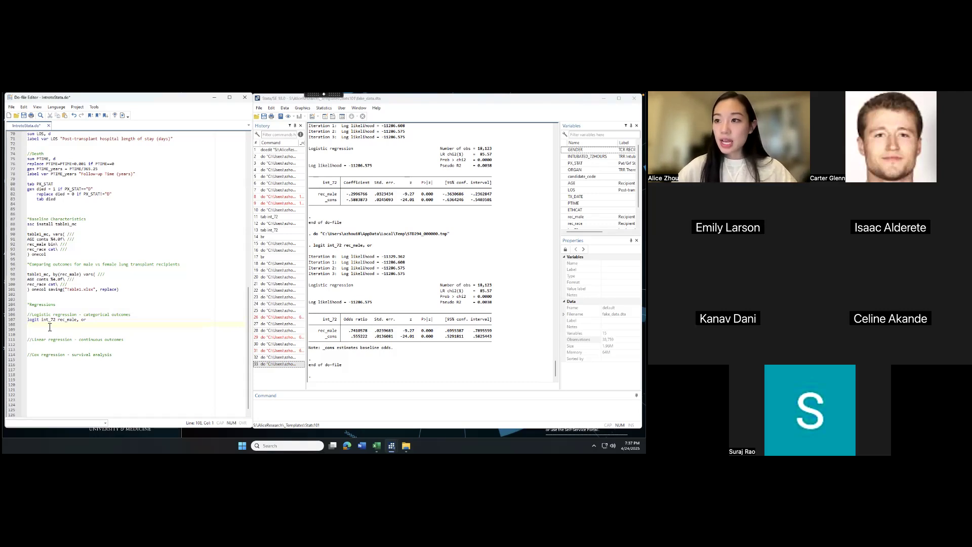
pyautogui.write('logit')
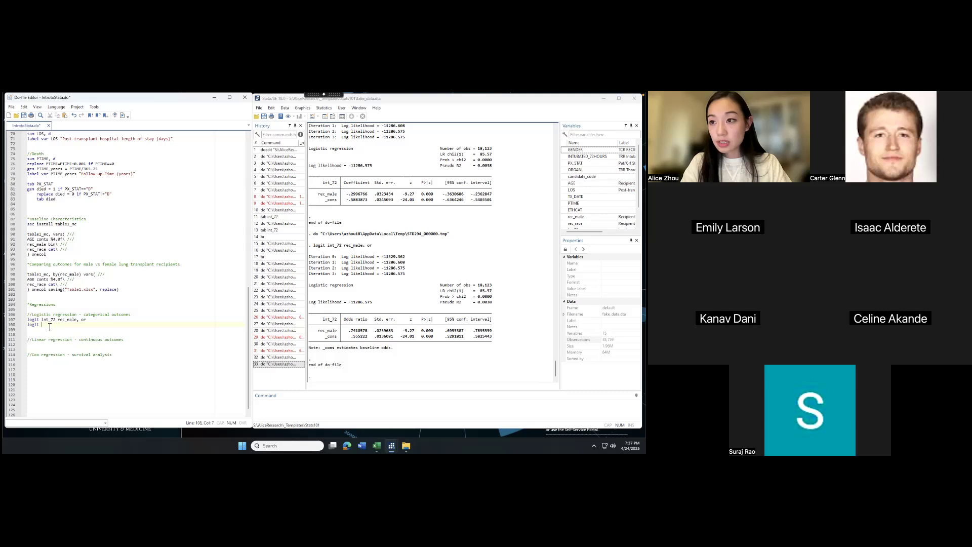
pyautogui.write(' int_72')
pyautogui.doubleClick(49, 324)
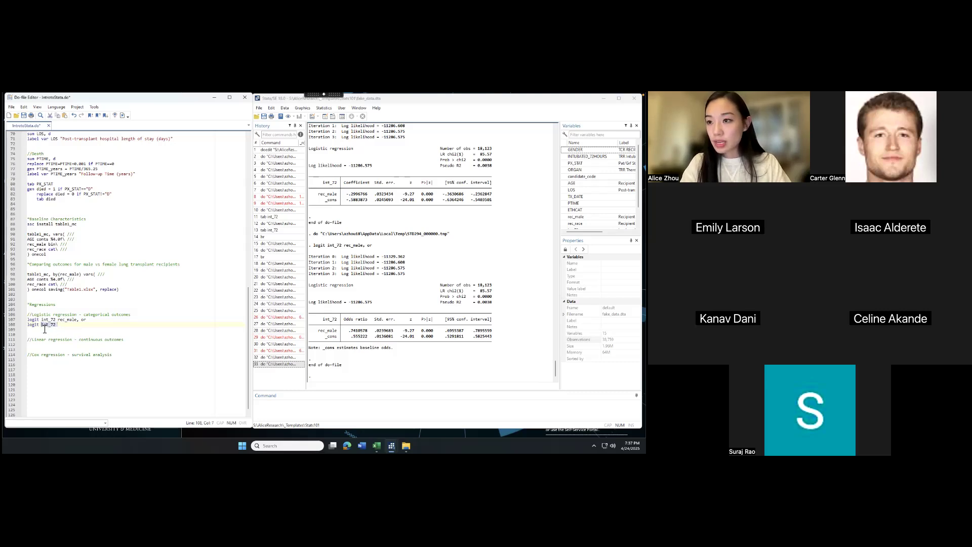
pyautogui.click(65, 327)
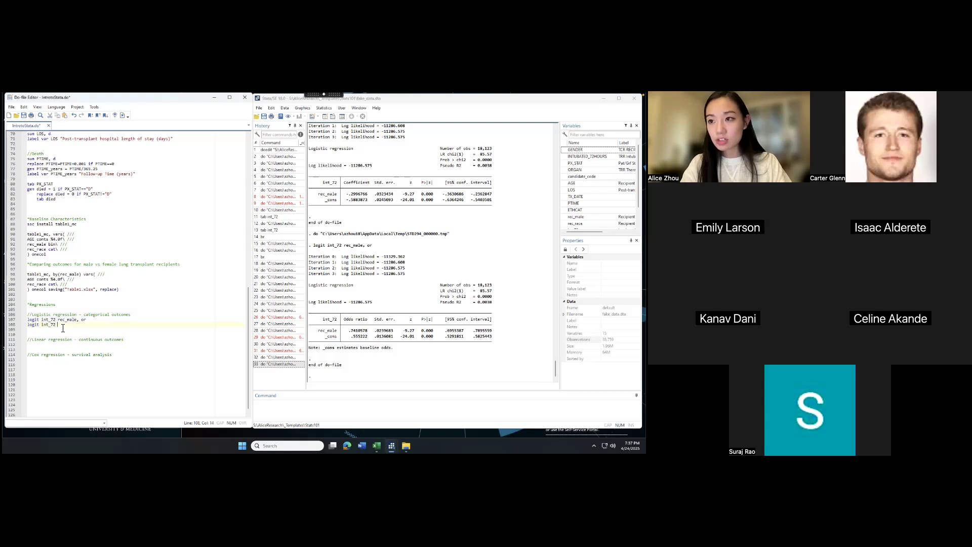
pyautogui.write('rec_male')
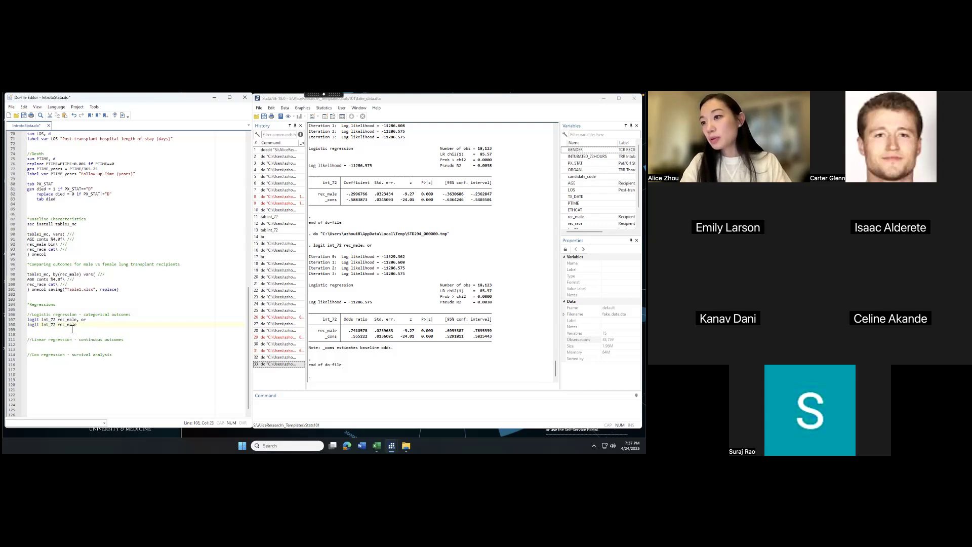
# Complete the second logit line after rec_male with the covariates AGE and i.rec_race and the ", or" option
pyautogui.tripleClick(72, 326)
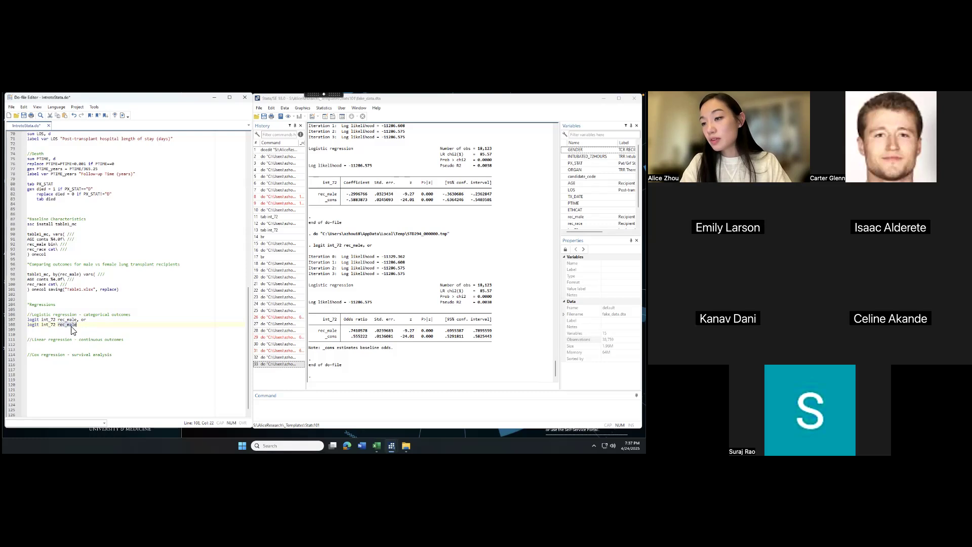
pyautogui.click(70, 327)
pyautogui.click(89, 328)
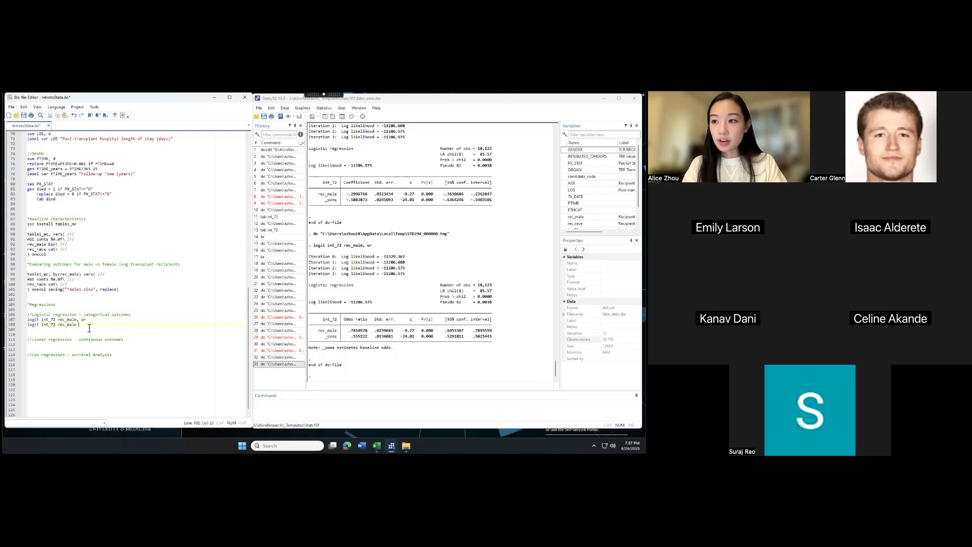
pyautogui.write('AGE')
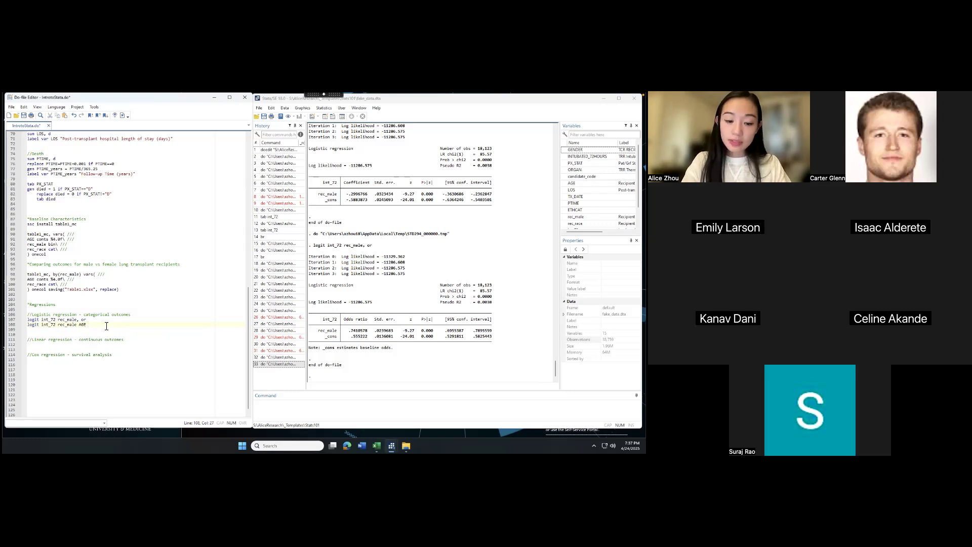
pyautogui.write('i.')
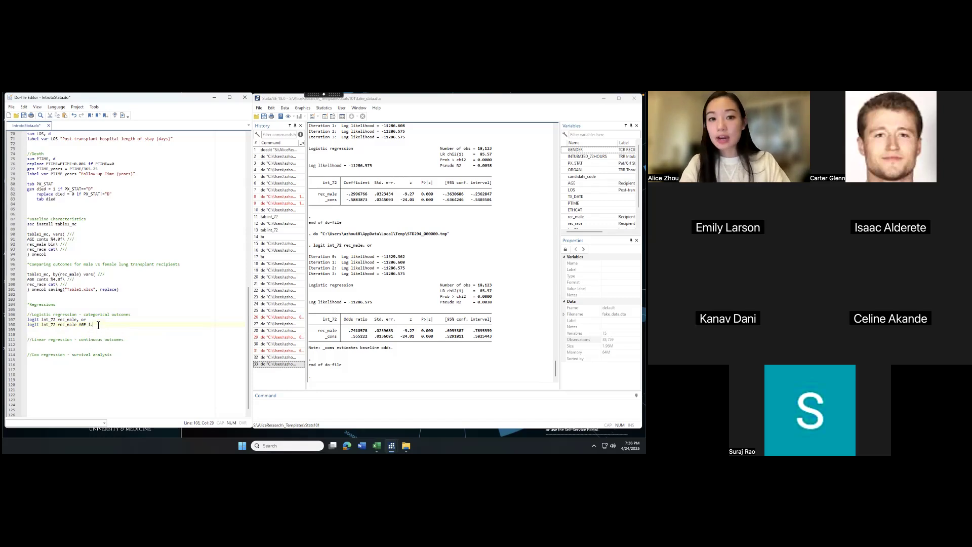
pyautogui.write('rec_race, or')
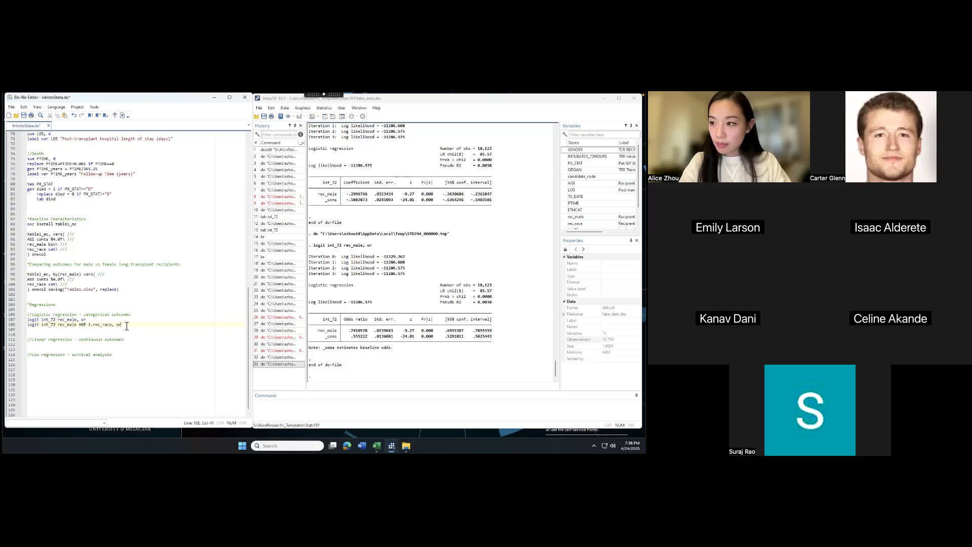
# Run only the multivariable line logit int_72 rec_male AGE i.rec_race, or
pyautogui.moveTo(127, 325); pyautogui.dragTo(28, 325)
pyautogui.hotkey('ctrl', 'd')
pyautogui.click(94, 340)
pyautogui.click(92, 325)
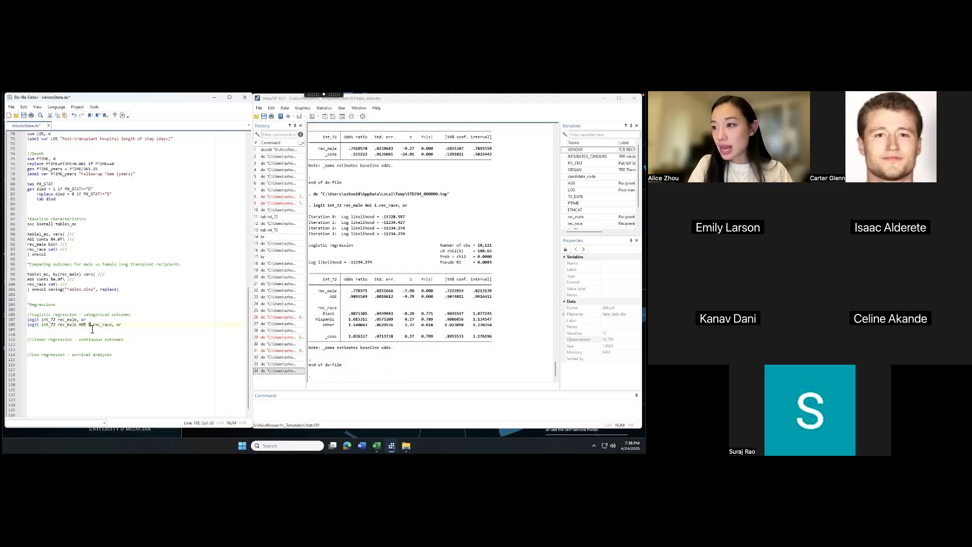
# Examine the rec_race category rows in the multivariable logistic regression output
pyautogui.moveTo(320, 314)
pyautogui.mouseDown()
pyautogui.moveTo(493, 325)
pyautogui.moveTo(327, 327)
pyautogui.moveTo(307, 308)
pyautogui.mouseUp()
pyautogui.click(493, 326)
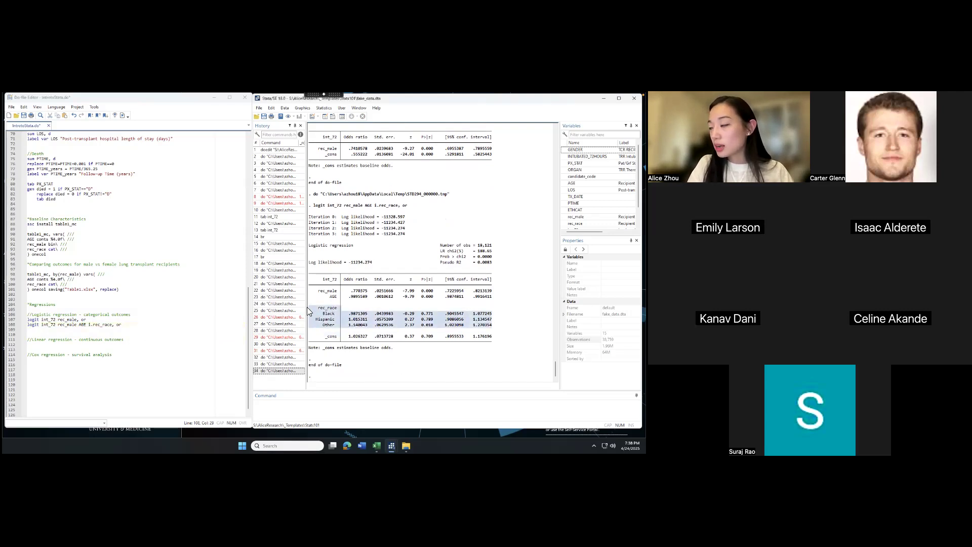
pyautogui.click(319, 309)
pyautogui.moveTo(493, 326)
pyautogui.mouseDown()
pyautogui.moveTo(400, 330)
pyautogui.moveTo(306, 316)
pyautogui.moveTo(492, 314)
pyautogui.moveTo(314, 319)
pyautogui.moveTo(492, 327)
pyautogui.mouseUp()
pyautogui.click(332, 315)
pyautogui.click(332, 328)
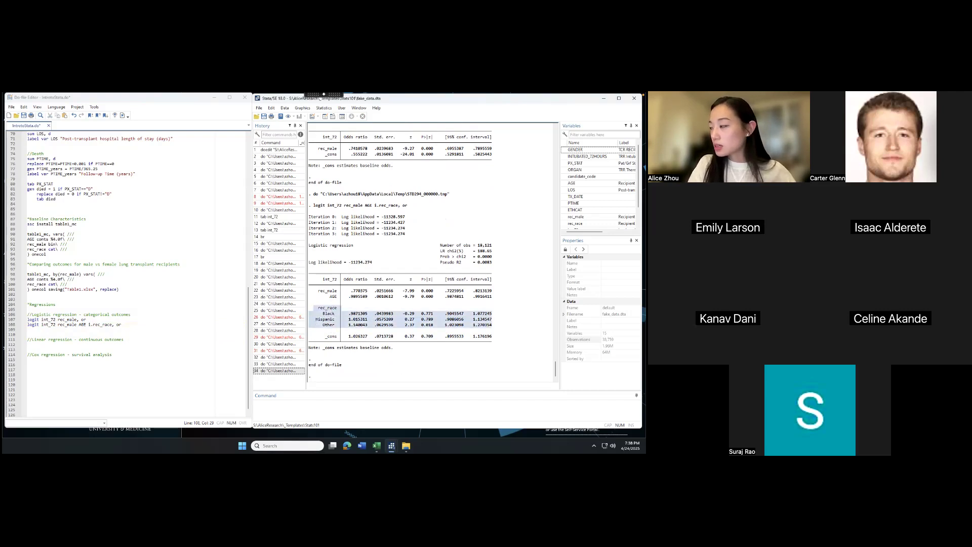
pyautogui.click(379, 326)
pyautogui.moveTo(317, 307); pyautogui.dragTo(352, 313)
pyautogui.click(357, 312)
pyautogui.click(490, 325)
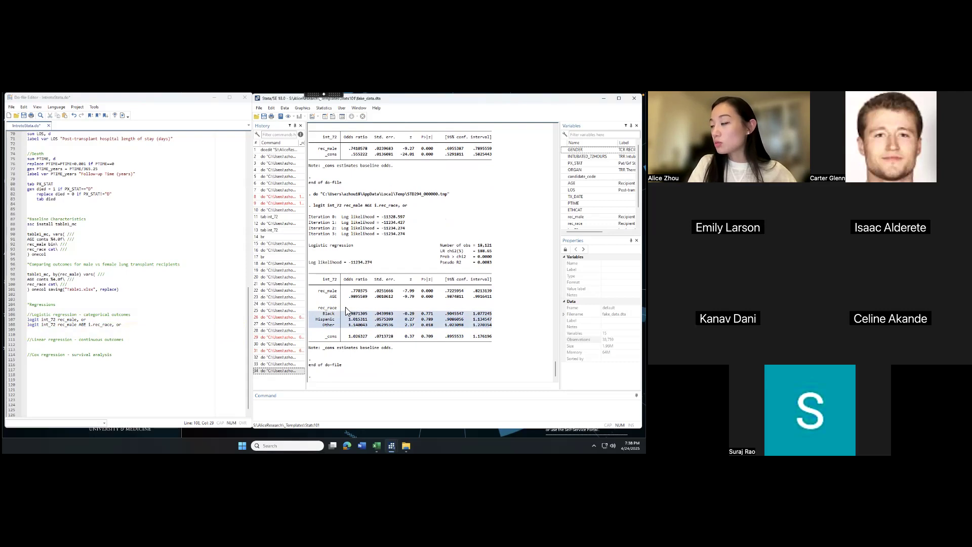
# Inspect the Black category's odds ratio, confidence interval and p-value, and the adjusted rec_male row in the multivariable output
pyautogui.click(345, 306)
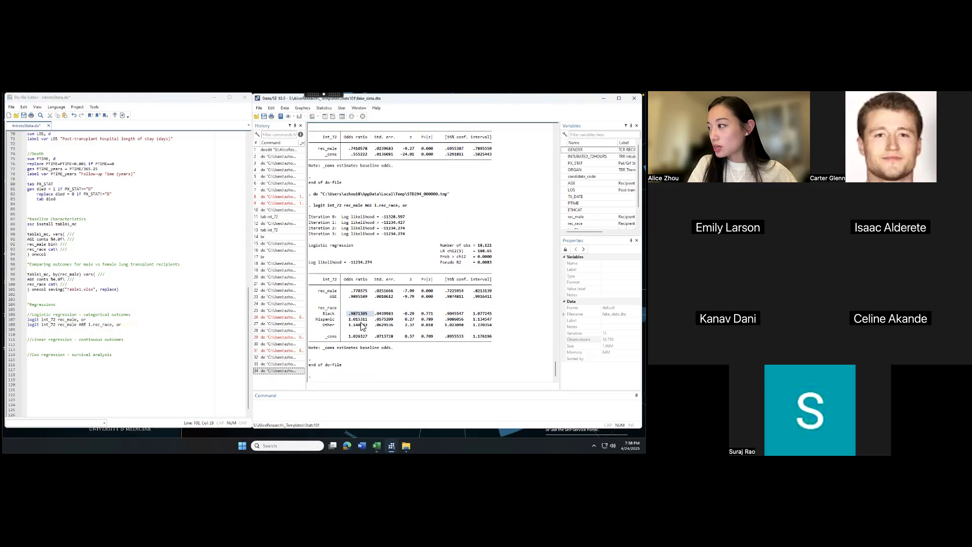
pyautogui.moveTo(440, 314); pyautogui.dragTo(492, 313)
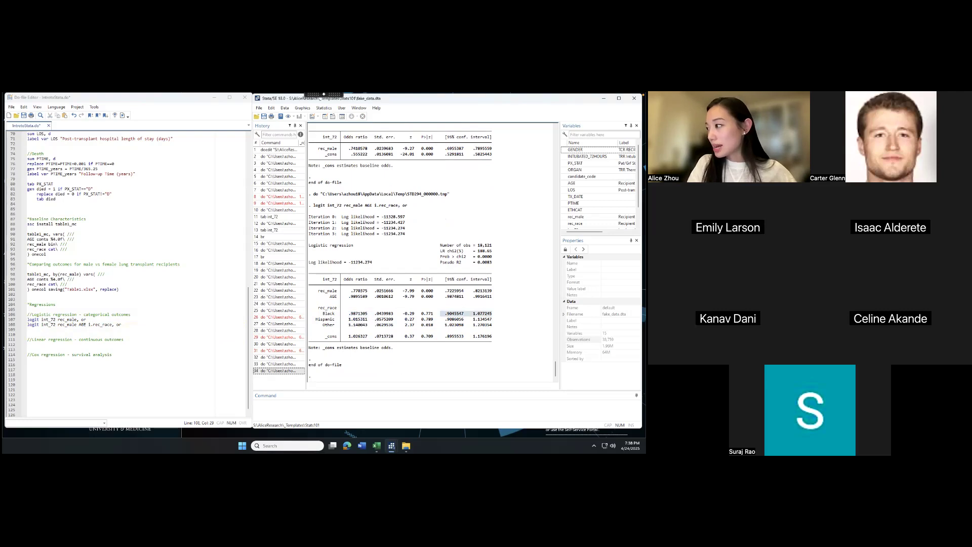
pyautogui.moveTo(419, 313); pyautogui.dragTo(436, 313)
pyautogui.click(434, 314)
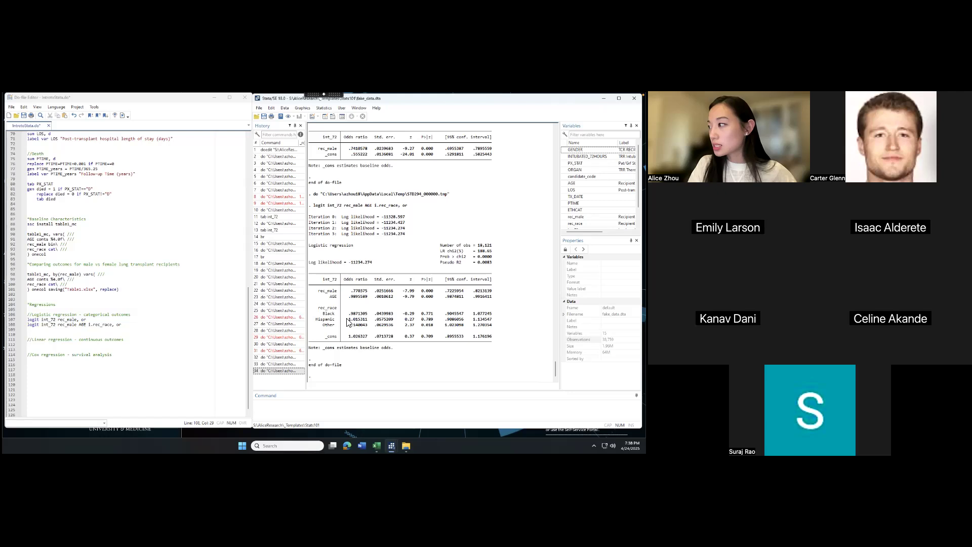
pyautogui.moveTo(442, 313); pyautogui.dragTo(492, 313)
pyautogui.click(492, 313)
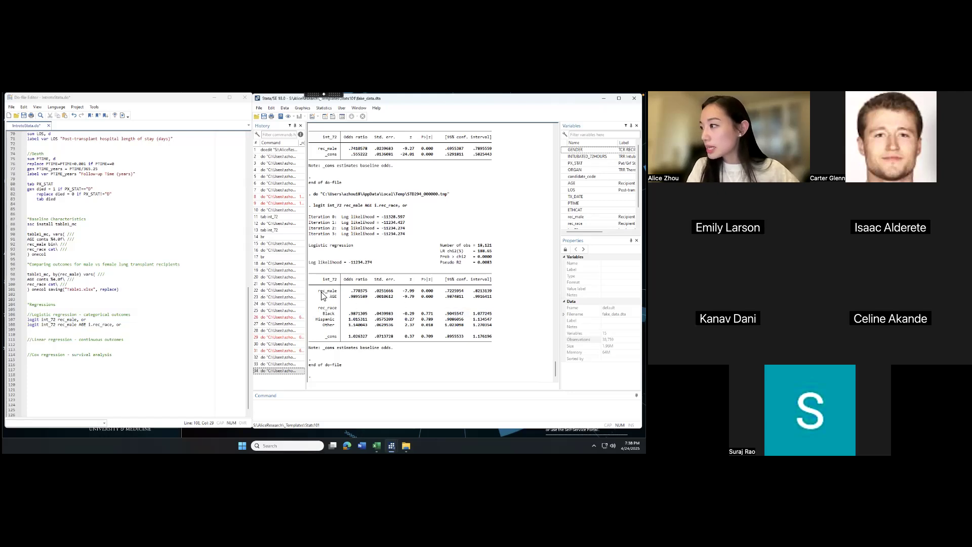
pyautogui.moveTo(318, 290); pyautogui.dragTo(344, 292)
pyautogui.click(492, 291)
pyautogui.click(308, 293)
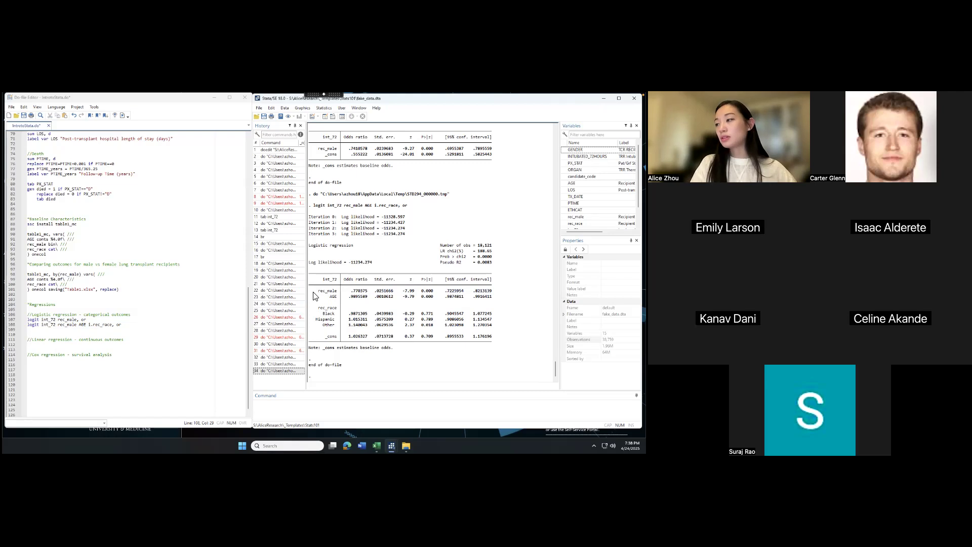
# Inspect the adjusted rec_male odds ratio, p-value and confidence interval in the multivariable logistic regression output
pyautogui.moveTo(313, 291); pyautogui.dragTo(492, 292)
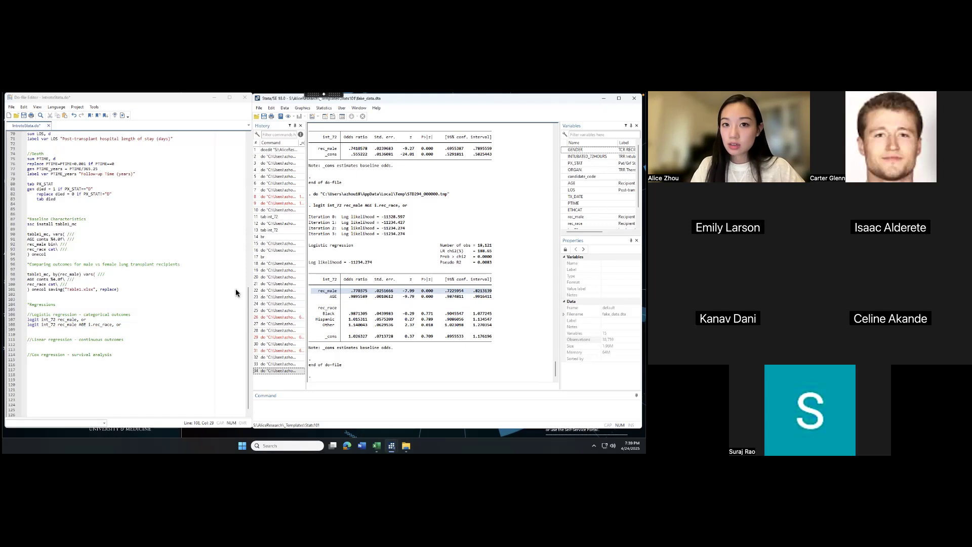
pyautogui.click(368, 293)
pyautogui.moveTo(435, 291); pyautogui.dragTo(420, 291)
pyautogui.click(420, 291)
# Review the multivariable logit line with AGE and i.rec_race in the do-file's logistic regression section
pyautogui.moveTo(133, 325); pyautogui.dragTo(20, 326)
pyautogui.click(128, 330)
pyautogui.moveTo(123, 325); pyautogui.dragTo(47, 326)
pyautogui.click(132, 333)
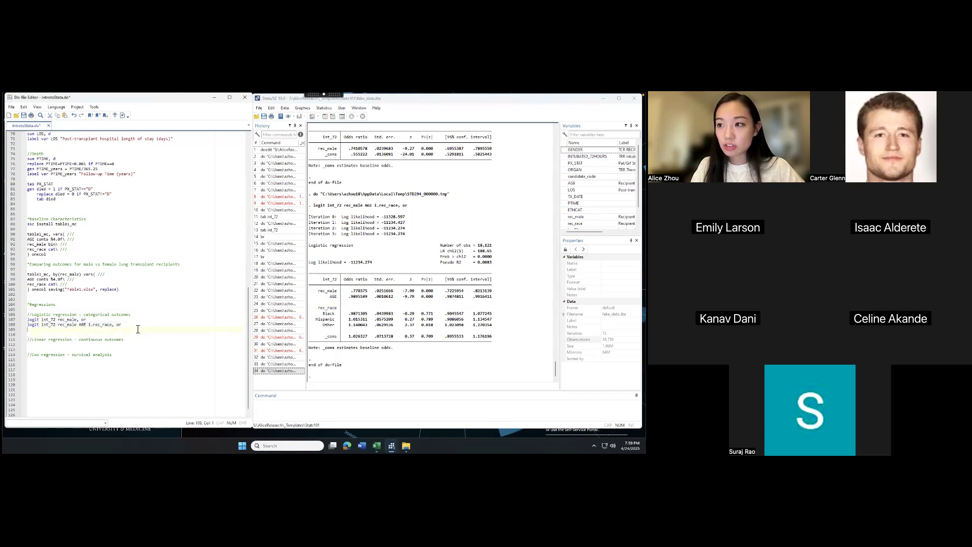
pyautogui.click(130, 325)
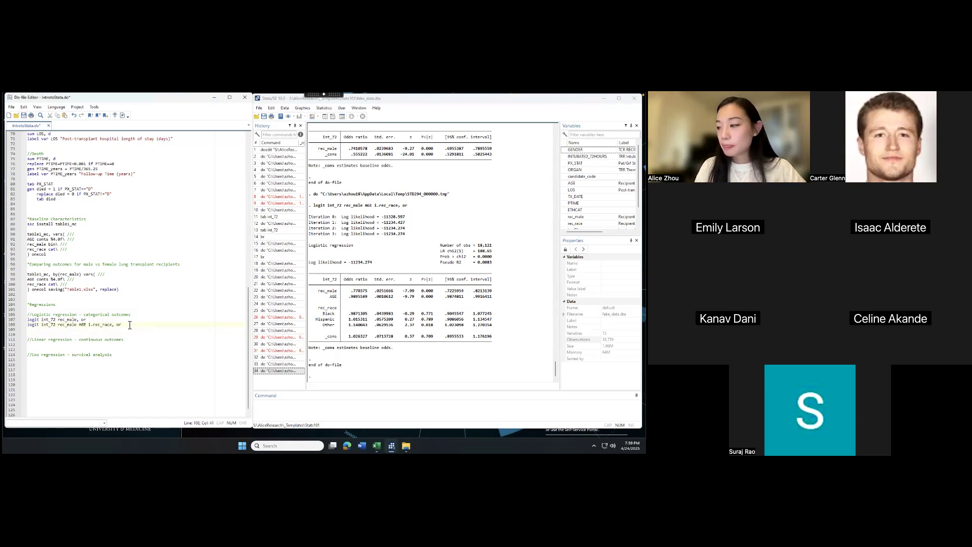
pyautogui.hotkey('shift', 'Home')
pyautogui.click(124, 332)
pyautogui.moveTo(140, 330); pyautogui.dragTo(72, 334)
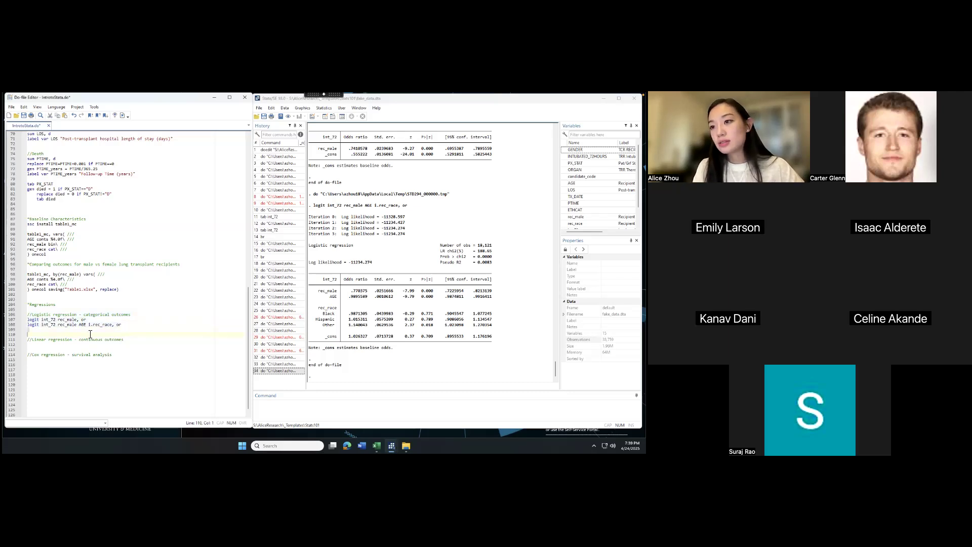
pyautogui.click(105, 344)
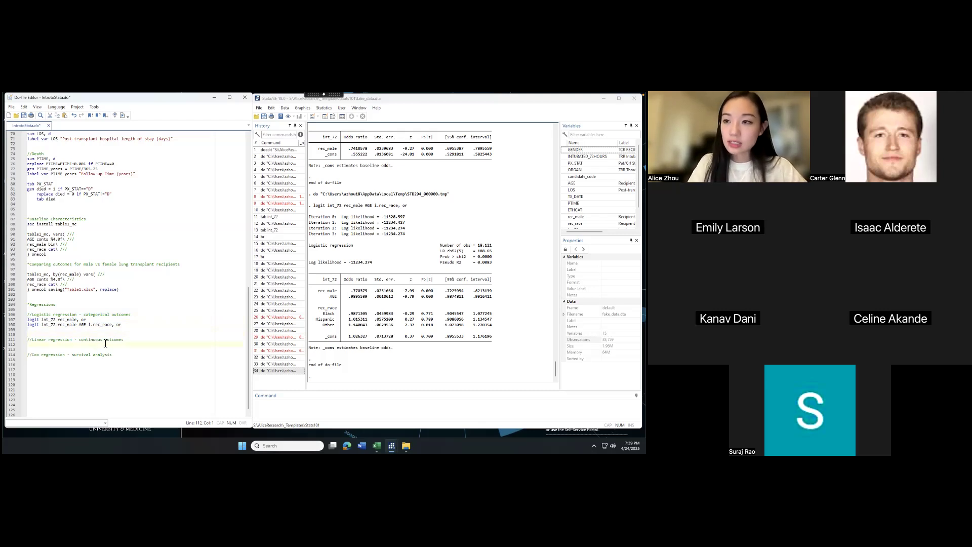
pyautogui.moveTo(121, 324); pyautogui.dragTo(26, 328)
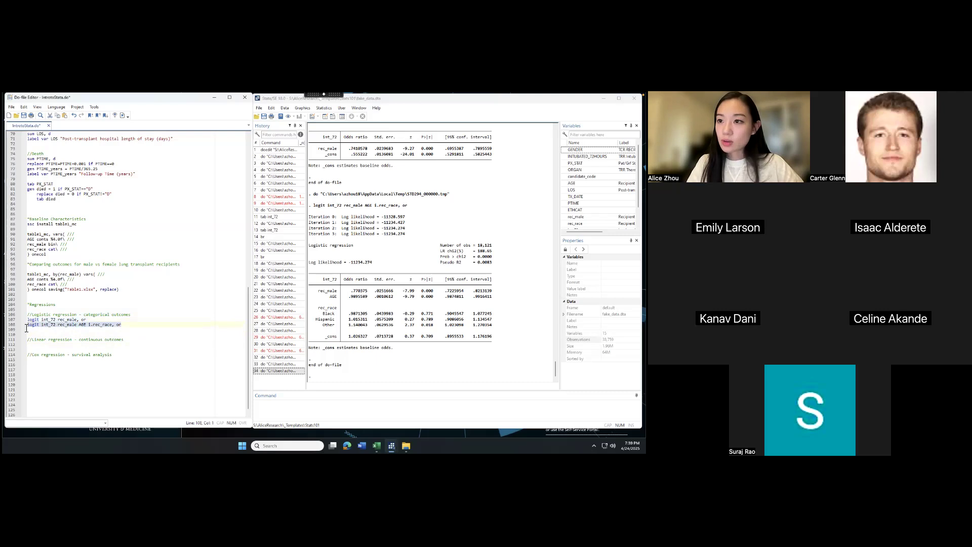
pyautogui.click(57, 347)
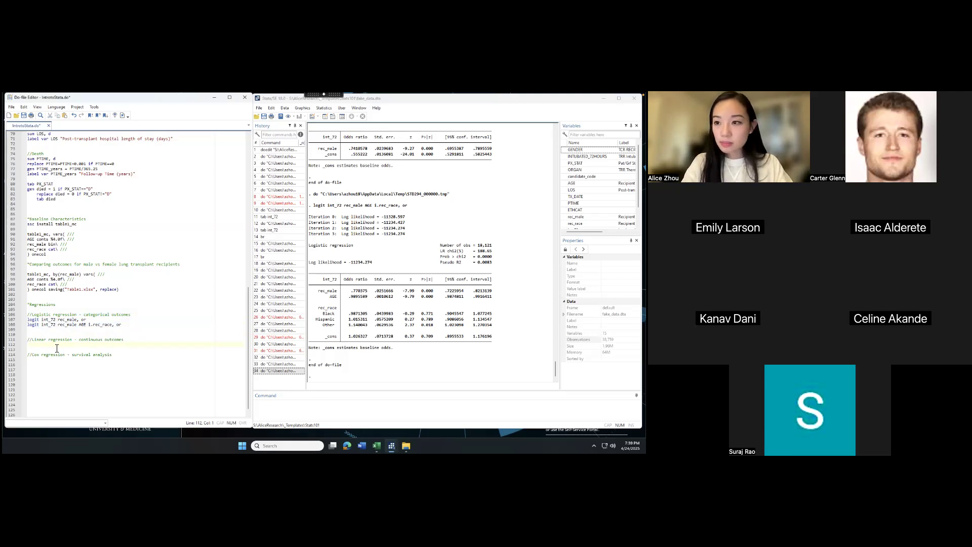
# Append "- LOS" to the linear regression comment and add a blank line beneath it
pyautogui.click(134, 342)
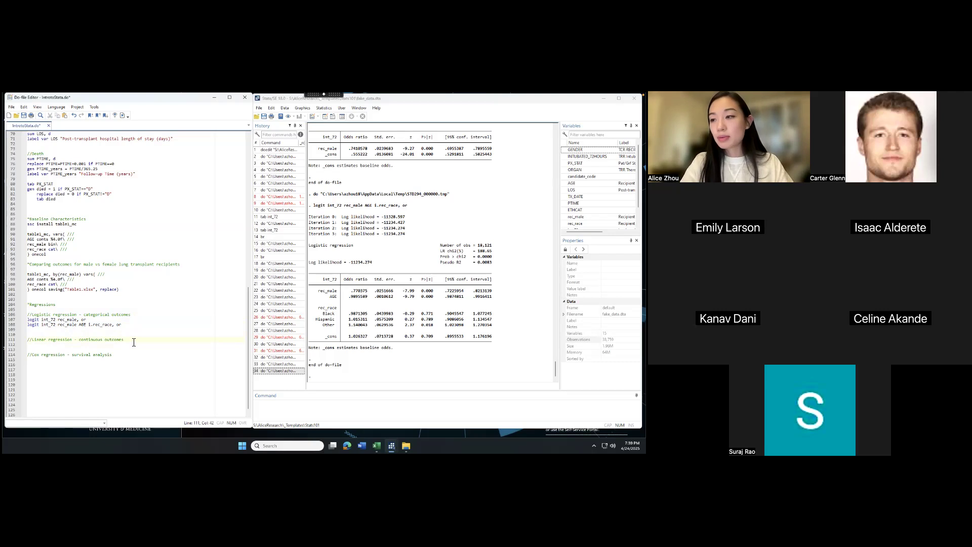
pyautogui.write('- LOS')
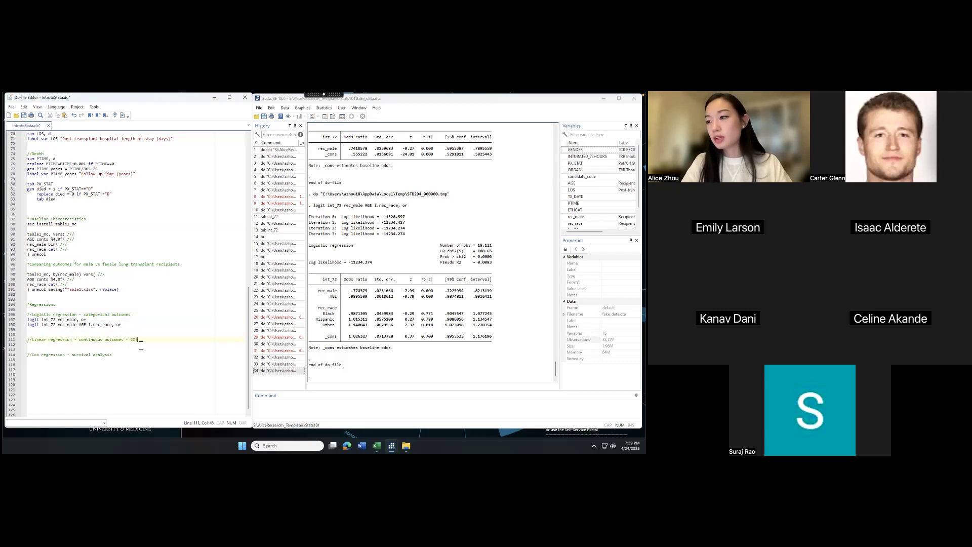
pyautogui.click(139, 345)
pyautogui.press('Return')
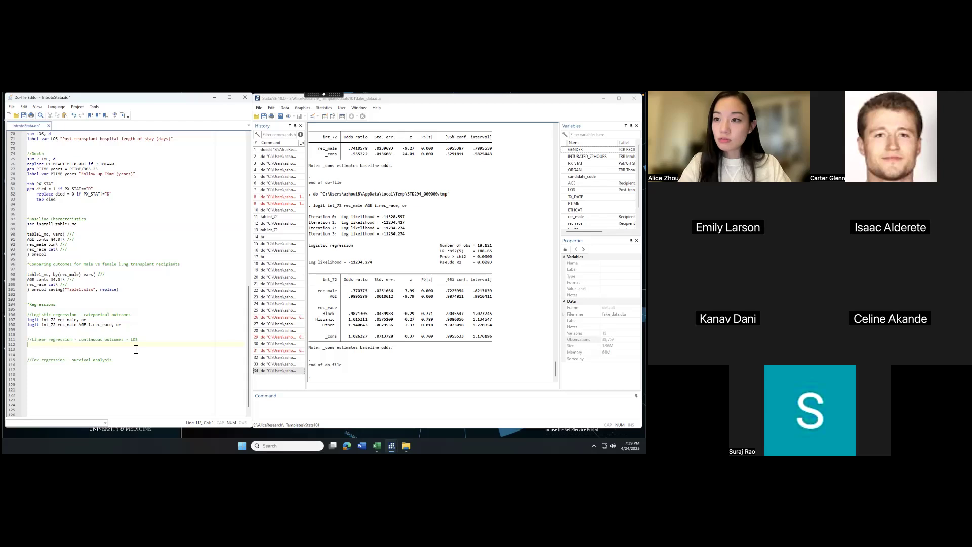
# Write regress LOS rec_male under the linear regression comment and run only that line
pyautogui.write('gress ')
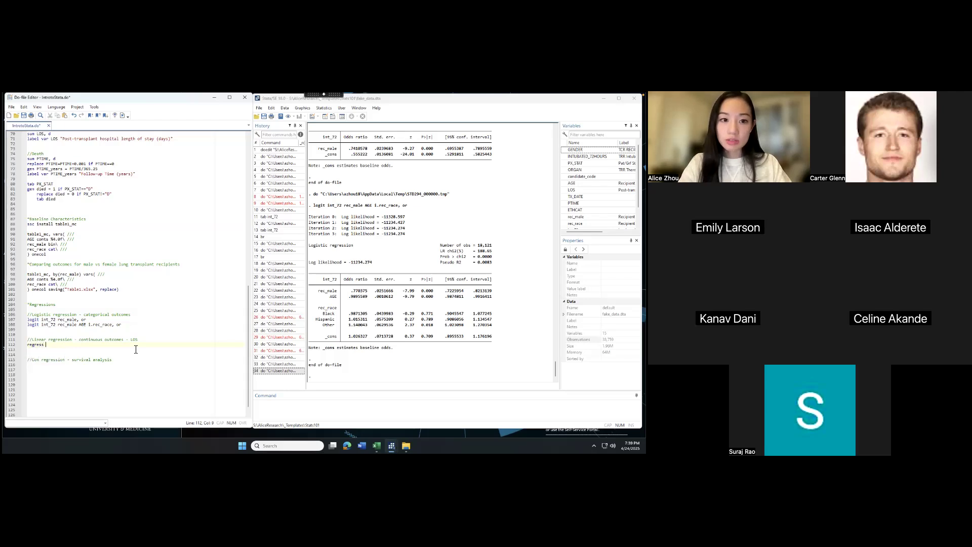
pyautogui.write('LOS')
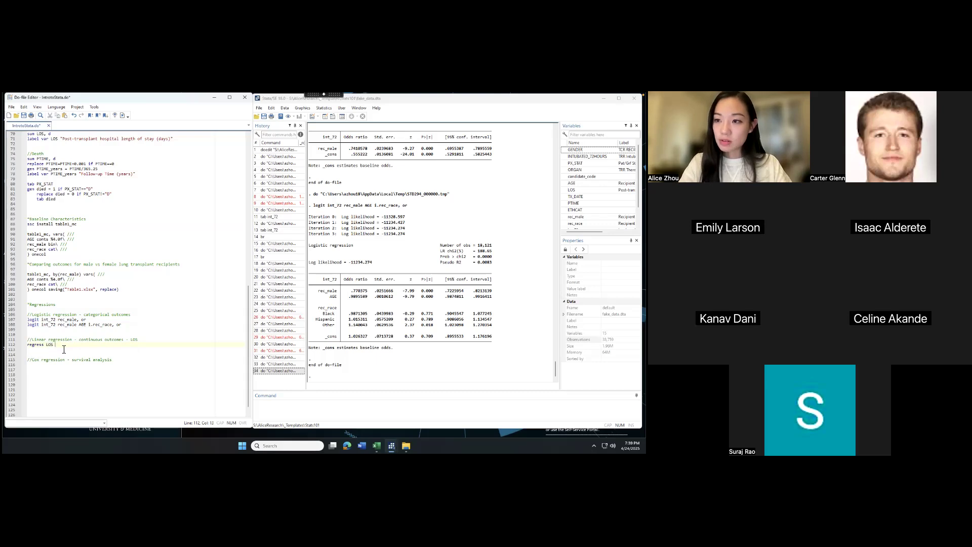
pyautogui.write(' rec_')
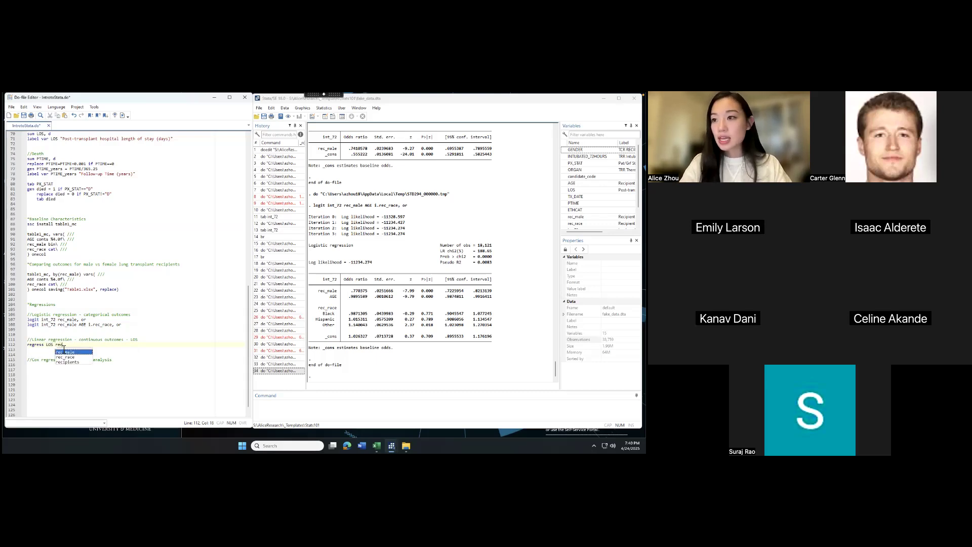
pyautogui.write('male')
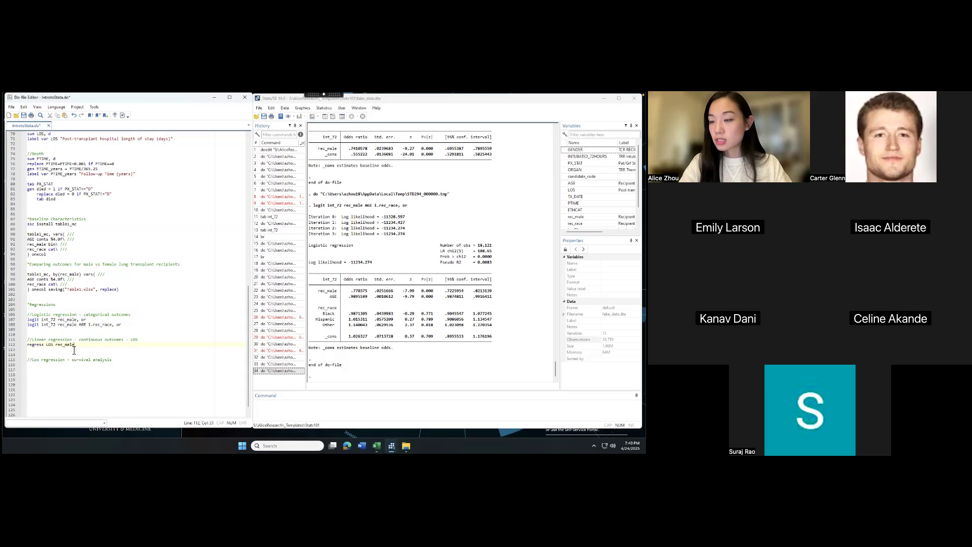
pyautogui.hotkey('shift', 'Home')
pyautogui.hotkey('ctrl', 'd')
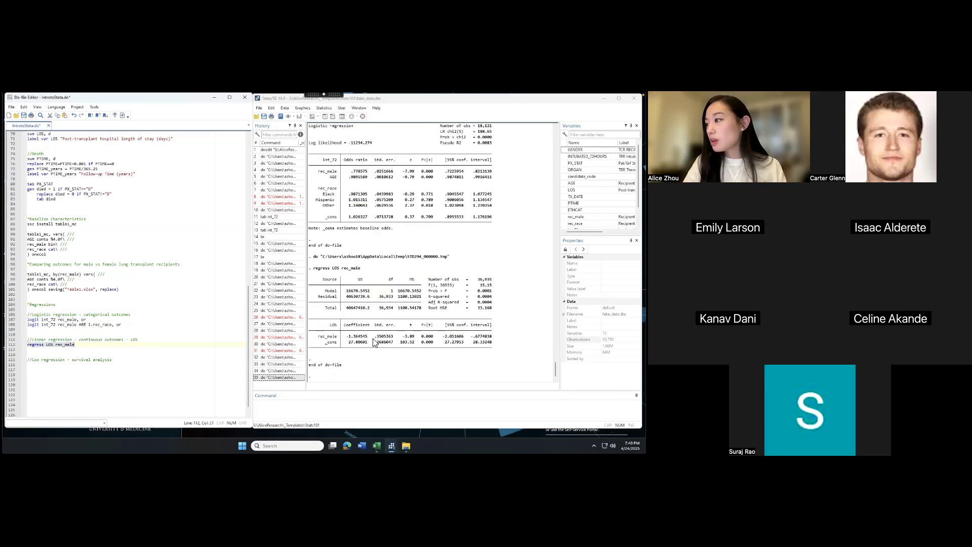
# Inspect the rec_male coefficient row in the univariable LOS regression output
pyautogui.moveTo(317, 338)
pyautogui.mouseDown()
pyautogui.moveTo(445, 337)
pyautogui.moveTo(323, 327)
pyautogui.mouseUp()
pyautogui.click(445, 337)
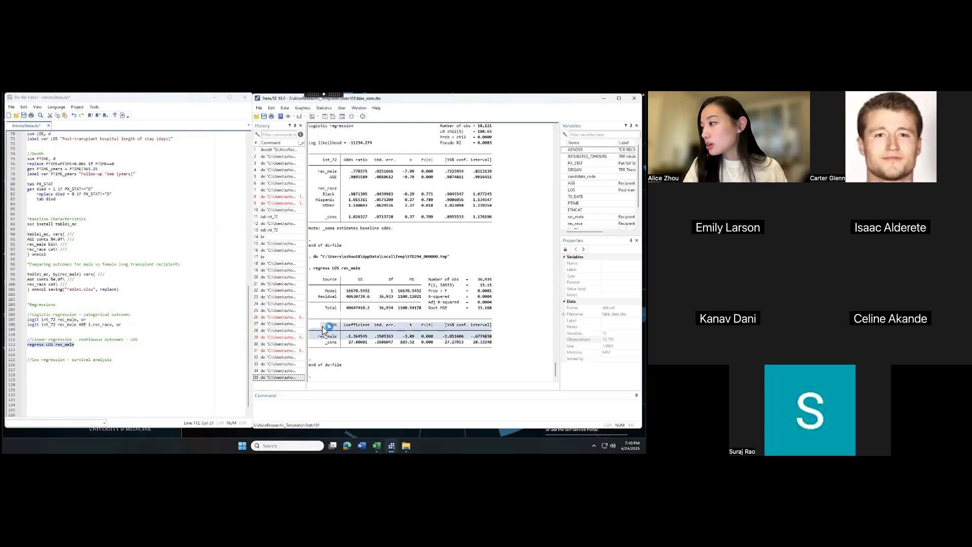
pyautogui.click(324, 328)
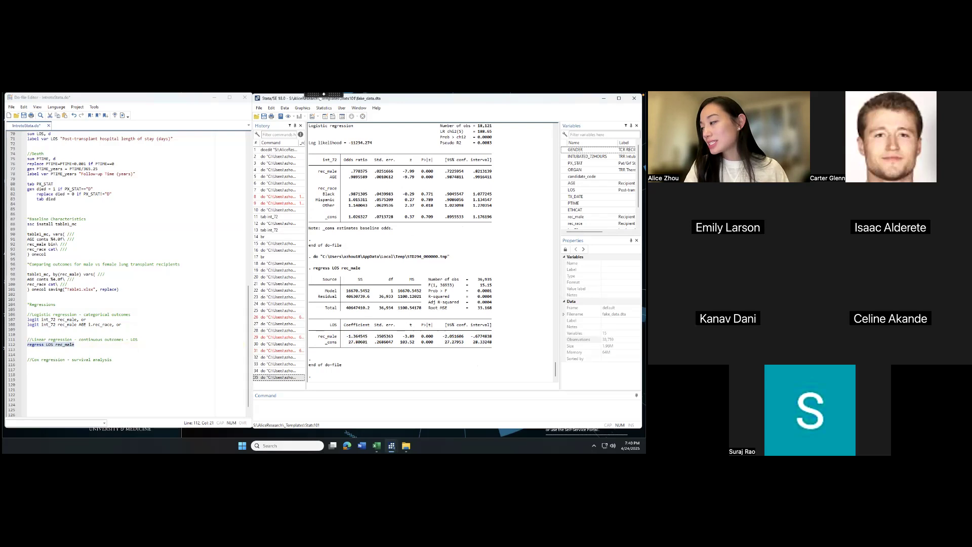
# Add regress LOS rec_male AGE i.rec_race below the univariable line, run only that line, and check its rec_male row
pyautogui.click(89, 346)
pyautogui.press('Return')
pyautogui.write('regress LOS rec_ma')
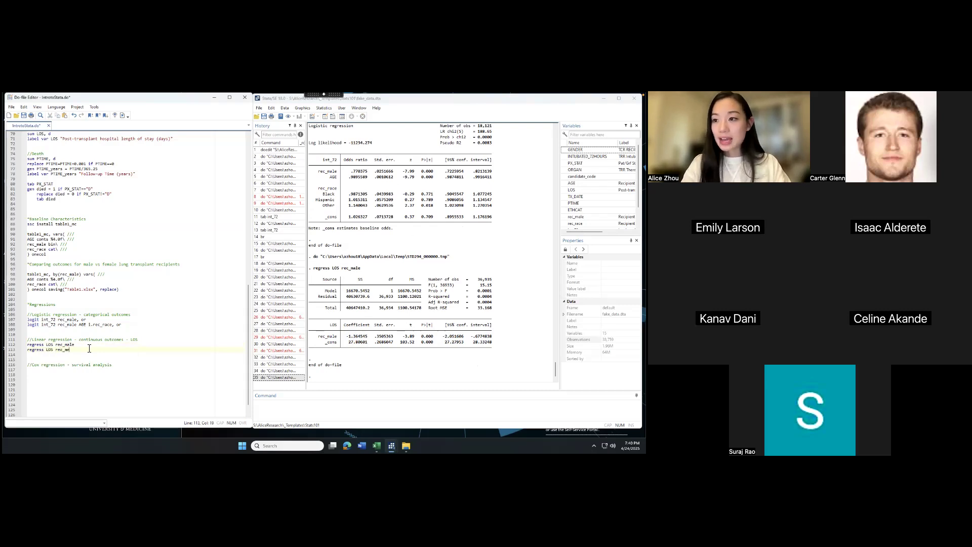
pyautogui.write('le AGE ')
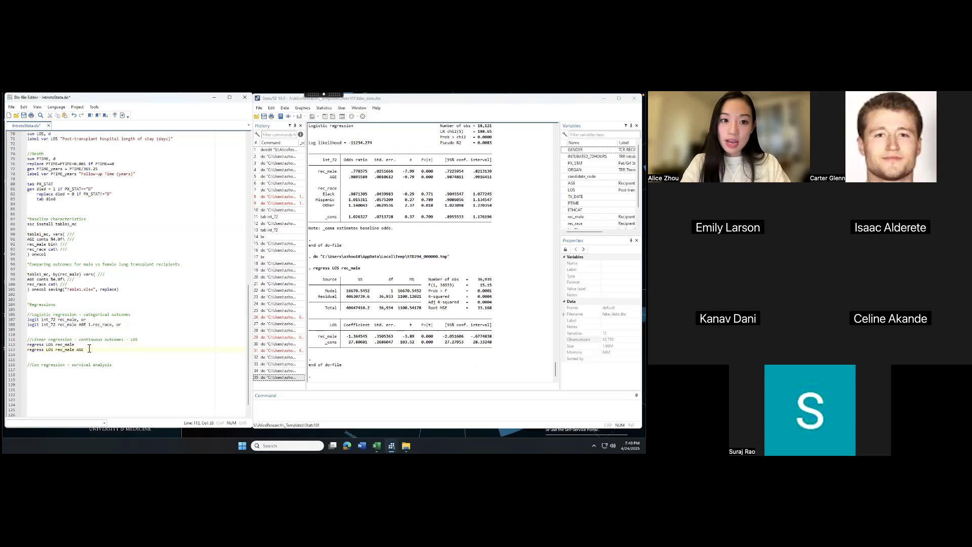
pyautogui.write('1.rerace')
pyautogui.moveTo(123, 350); pyautogui.dragTo(34, 351)
pyautogui.hotkey('ctrl', 'd')
pyautogui.moveTo(318, 295); pyautogui.dragTo(492, 297)
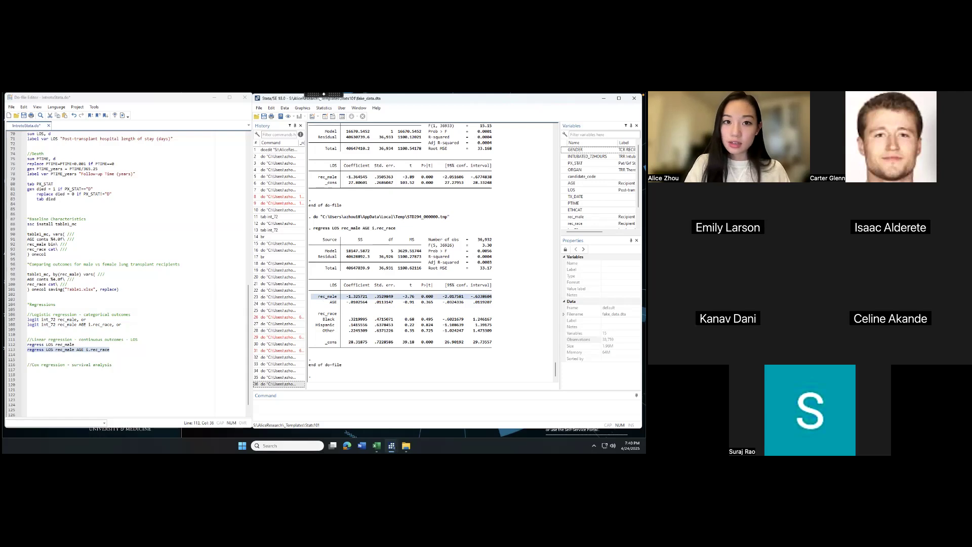
# Begin the survival-time declaration below the Cox regression comment with stset PTIME_years
pyautogui.click(114, 354)
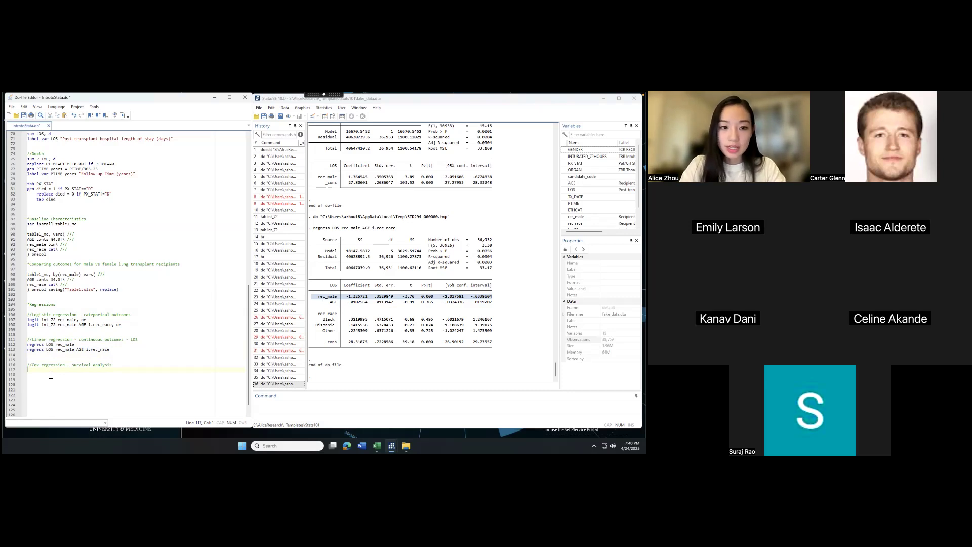
pyautogui.write('tset')
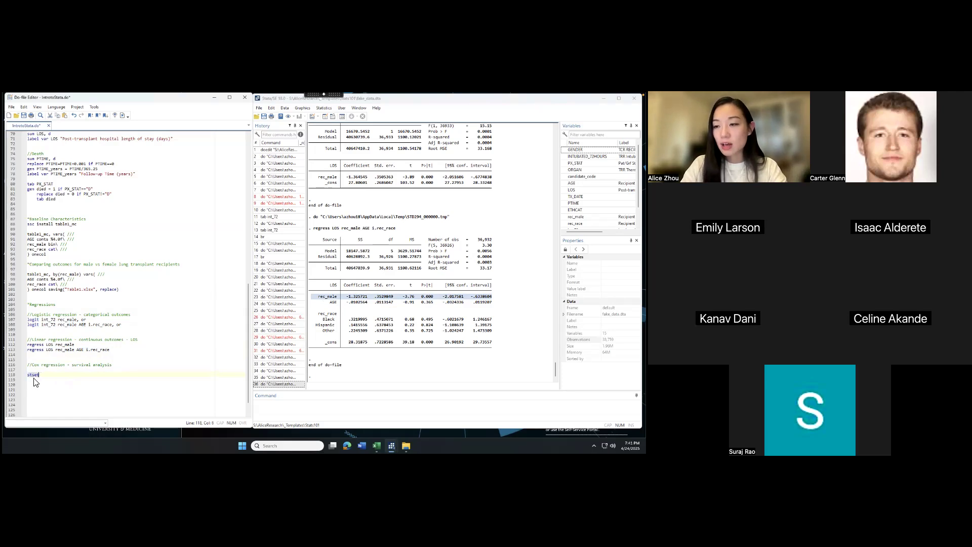
pyautogui.moveTo(51, 378); pyautogui.dragTo(30, 381)
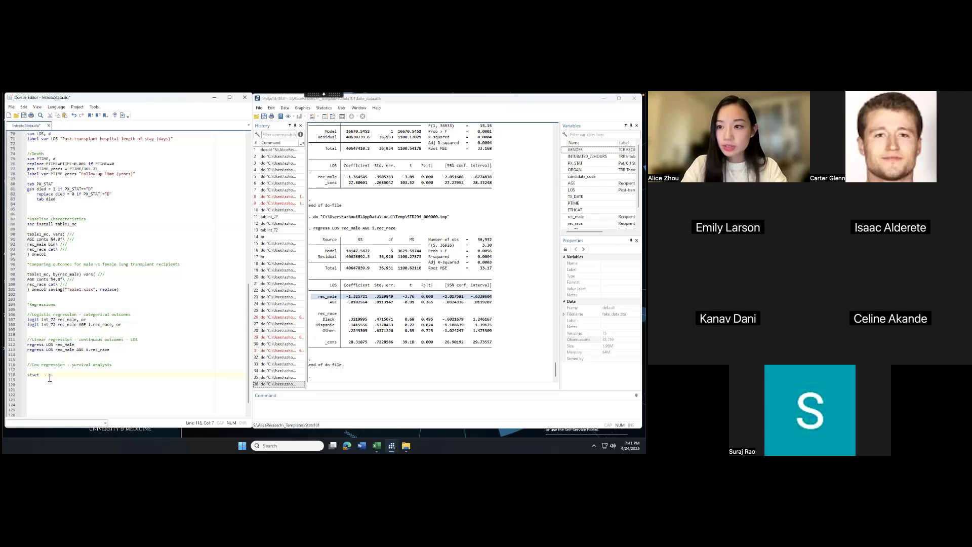
pyautogui.write('P')
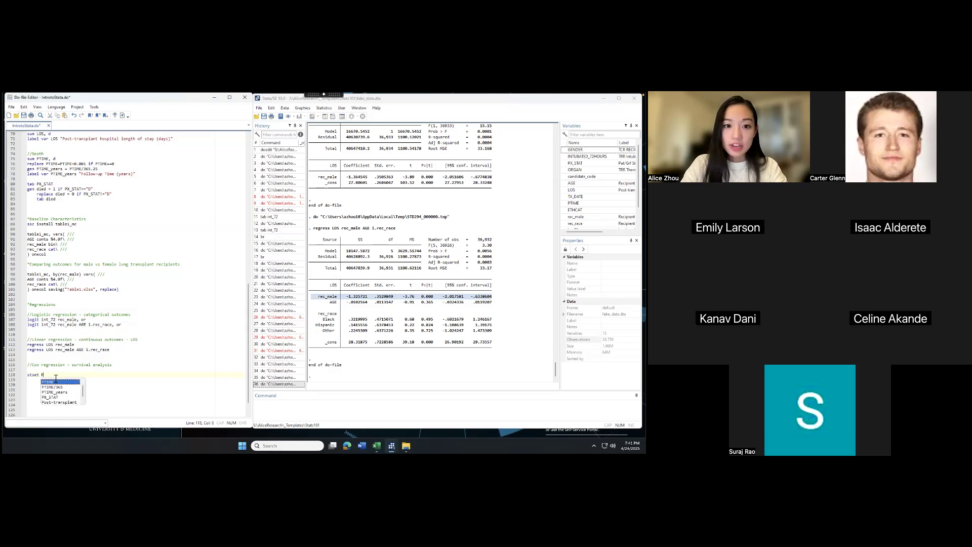
pyautogui.press('BackSpace')
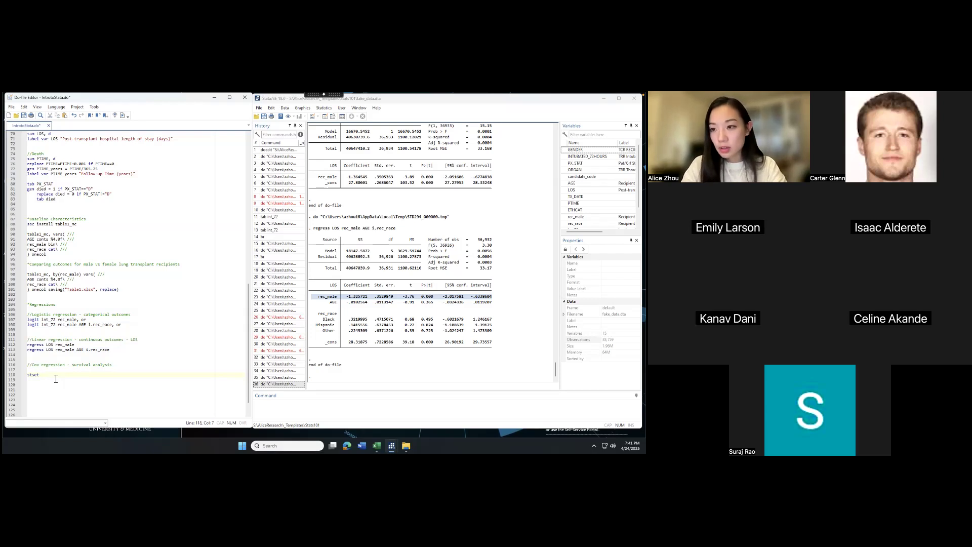
pyautogui.write('PTIME_years ')
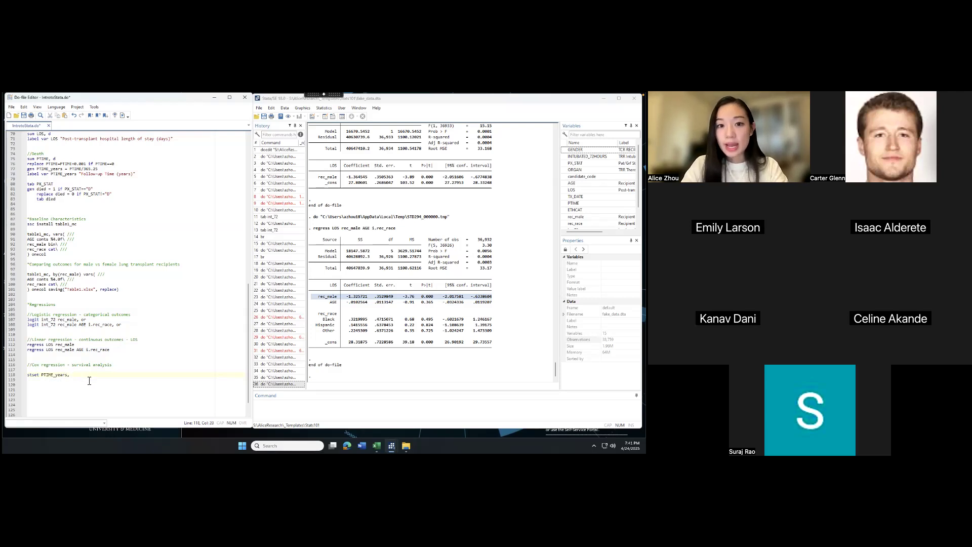
# Add the options origin(time 0) and enter(time 0) after a comma on the stset line
pyautogui.write(' origin')
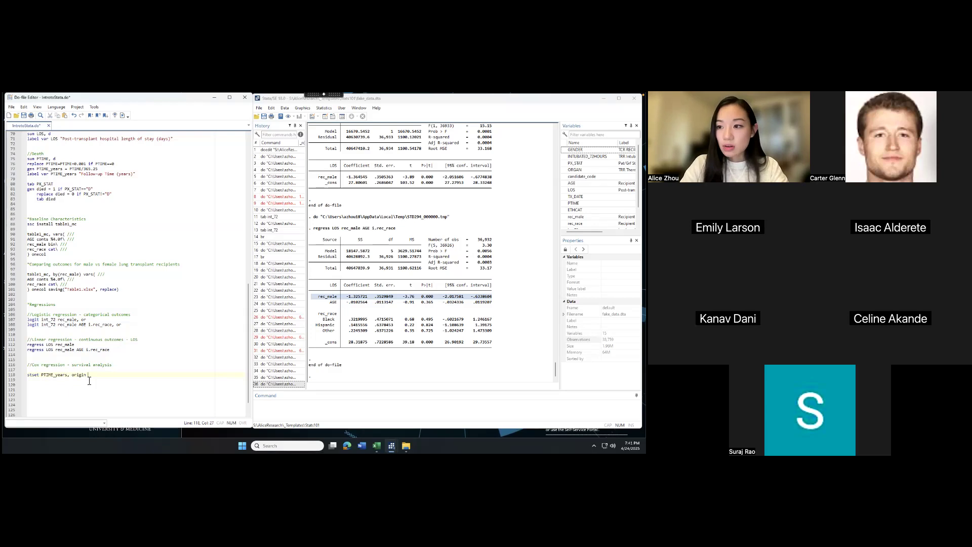
pyautogui.press('BackSpace')
pyautogui.write('(time d')
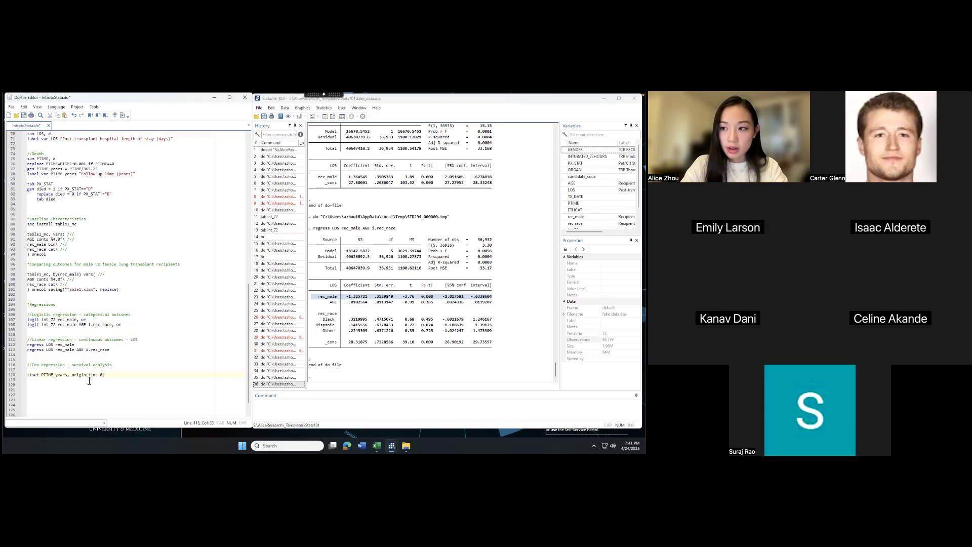
pyautogui.write('enter(time 0')
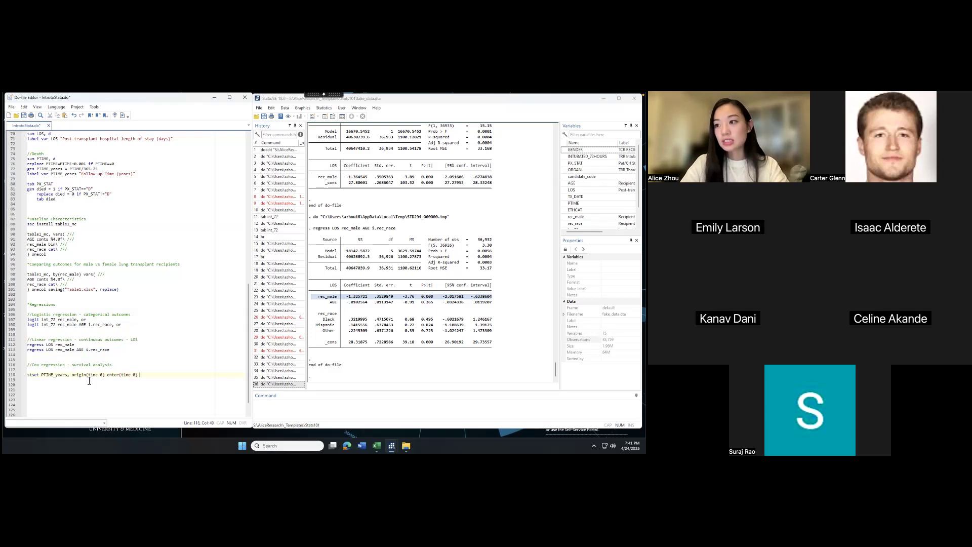
pyautogui.moveTo(106, 377)
pyautogui.mouseDown()
pyautogui.moveTo(149, 378)
pyautogui.moveTo(101, 378)
pyautogui.mouseUp()
pyautogui.click(148, 379)
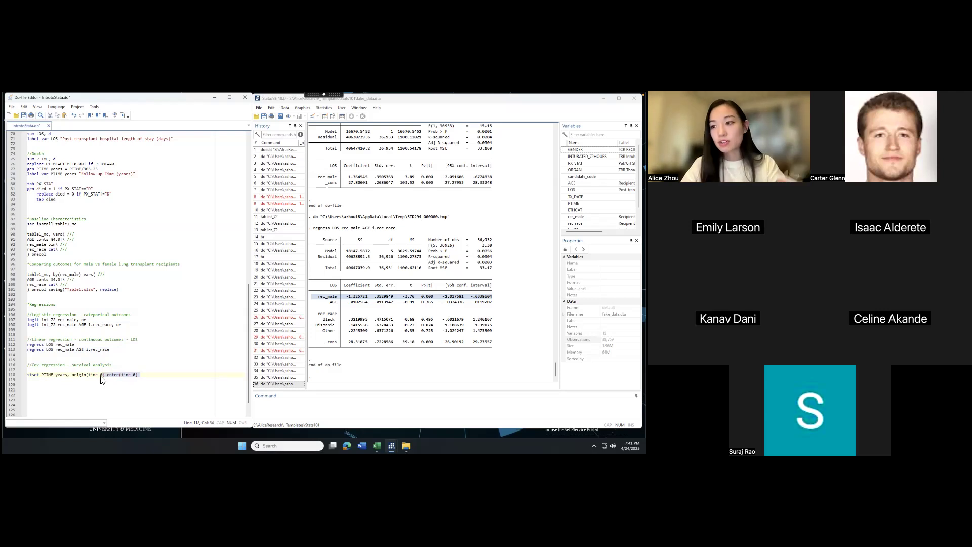
pyautogui.click(146, 377)
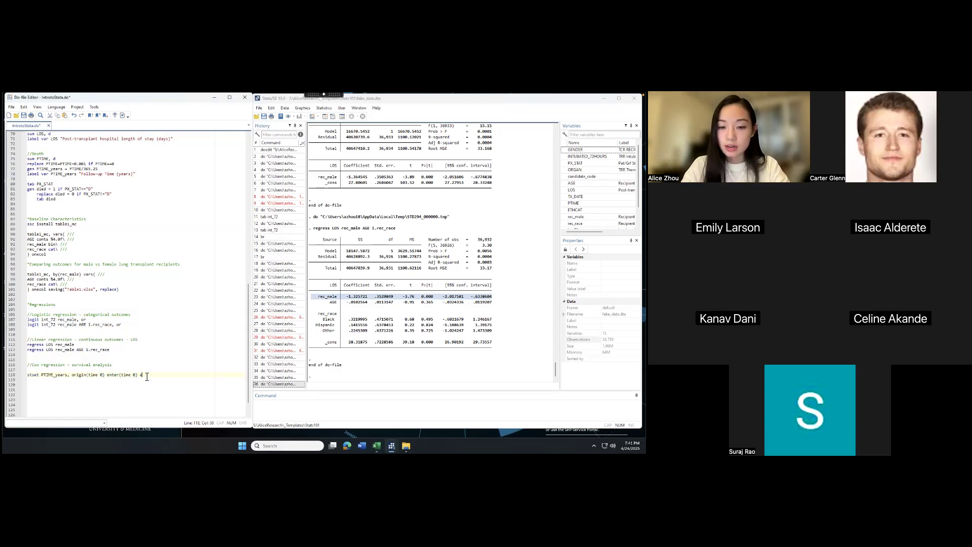
# Complete the stset line with the options exit(time 1) and failure(died)
pyautogui.write('exit(time 1')
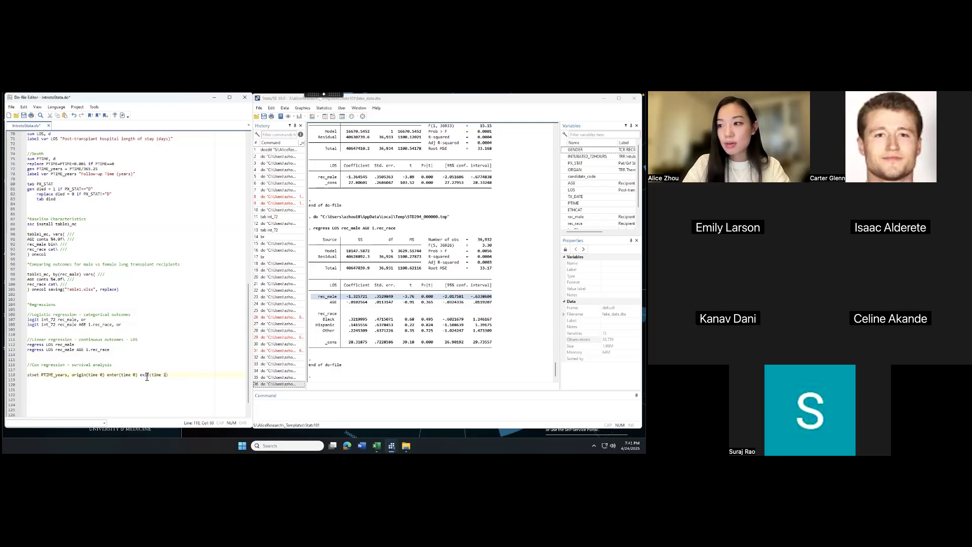
pyautogui.moveTo(177, 378); pyautogui.dragTo(58, 378)
pyautogui.click(175, 379)
pyautogui.write('failure(')
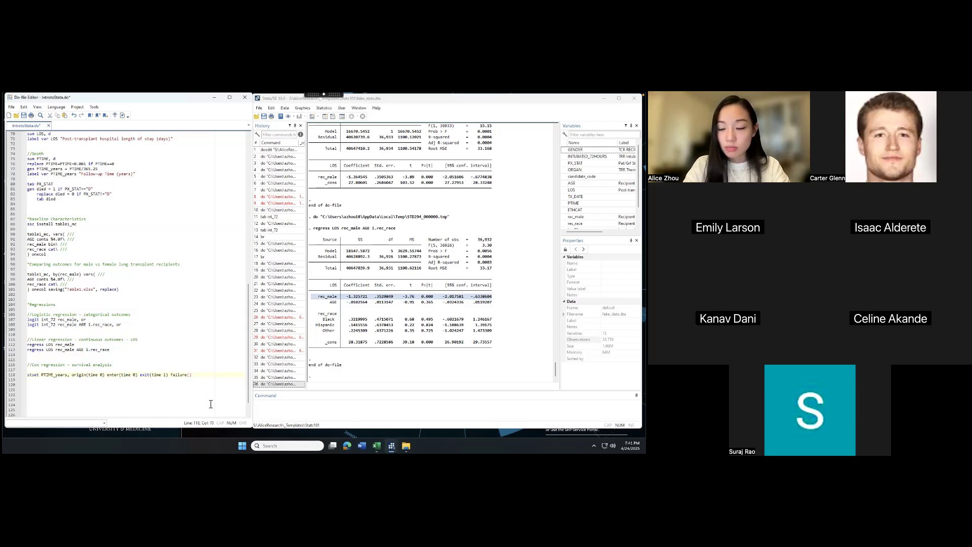
pyautogui.write('di')
pyautogui.press('Tab')
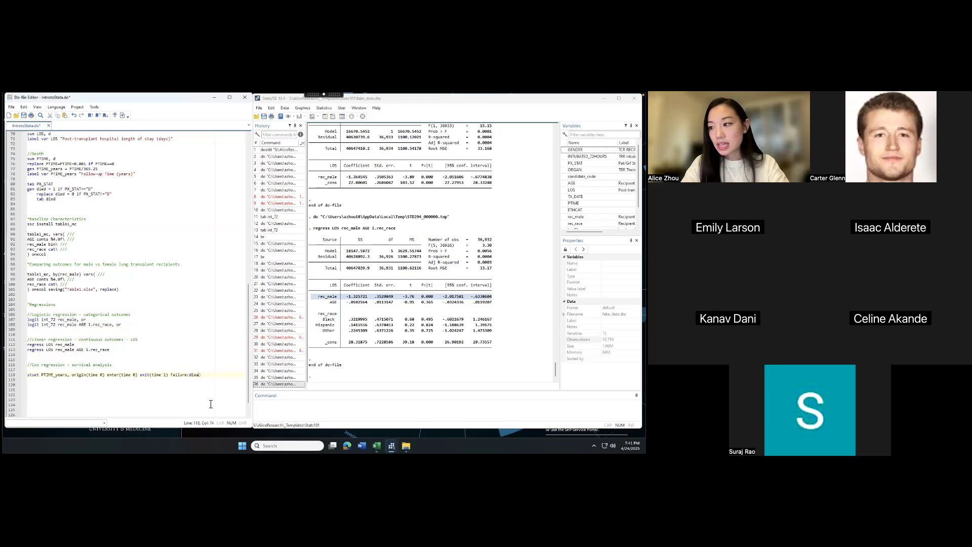
pyautogui.press('BackSpace')
pyautogui.press('BackSpace')
pyautogui.click(211, 391)
pyautogui.click(173, 368)
pyautogui.click(167, 370)
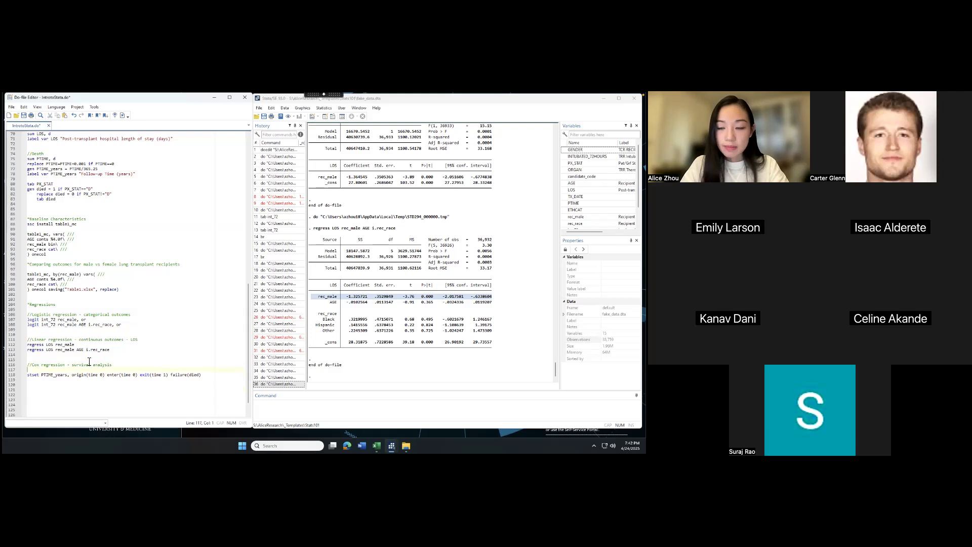
# Run only the stset line and widen the variable list to read the labels of the new survival variables
pyautogui.click(78, 382)
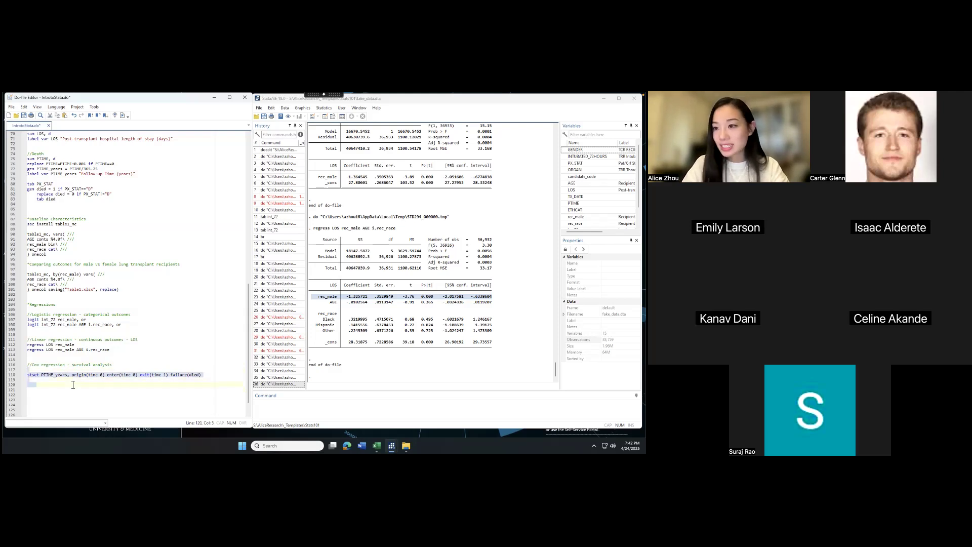
pyautogui.tripleClick(66, 373)
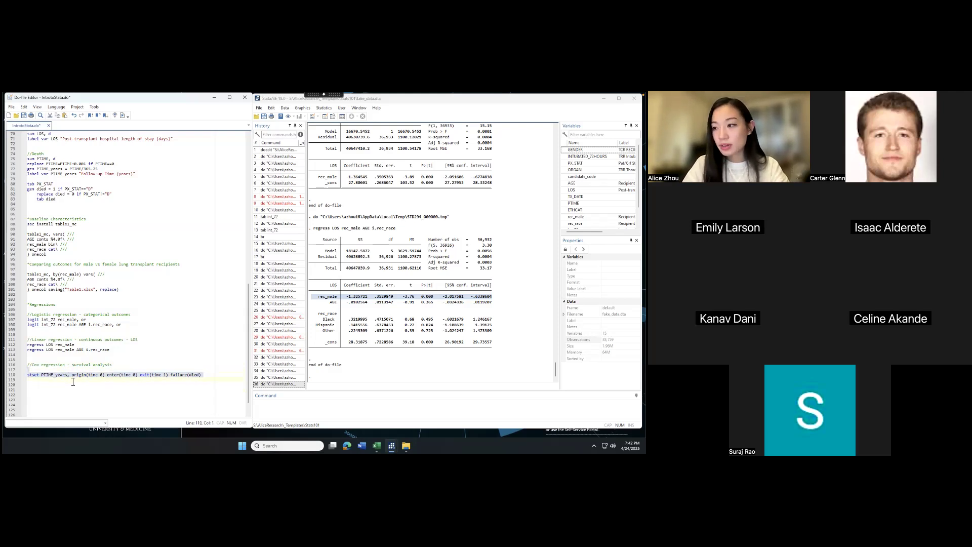
pyautogui.hotkey('ctrl', 'd')
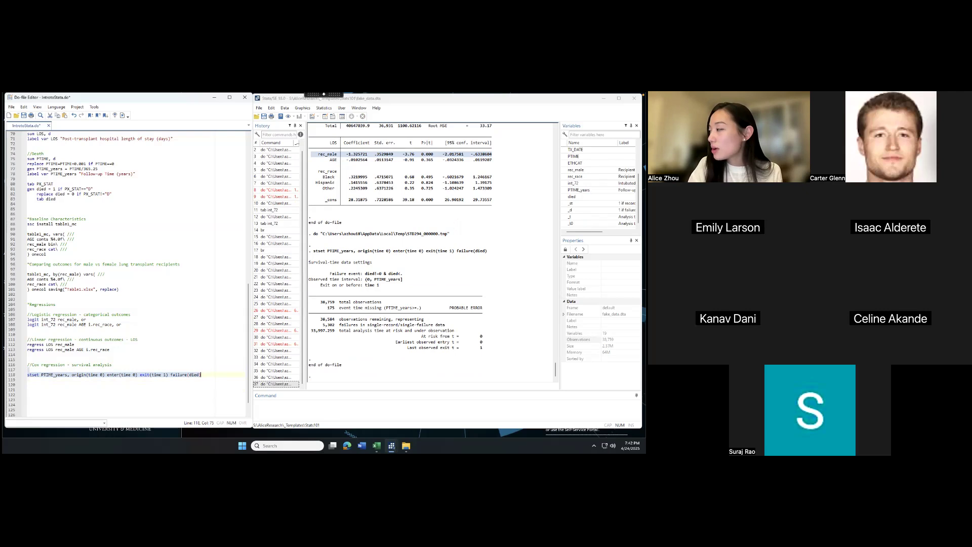
pyautogui.moveTo(560, 204); pyautogui.dragTo(519, 203)
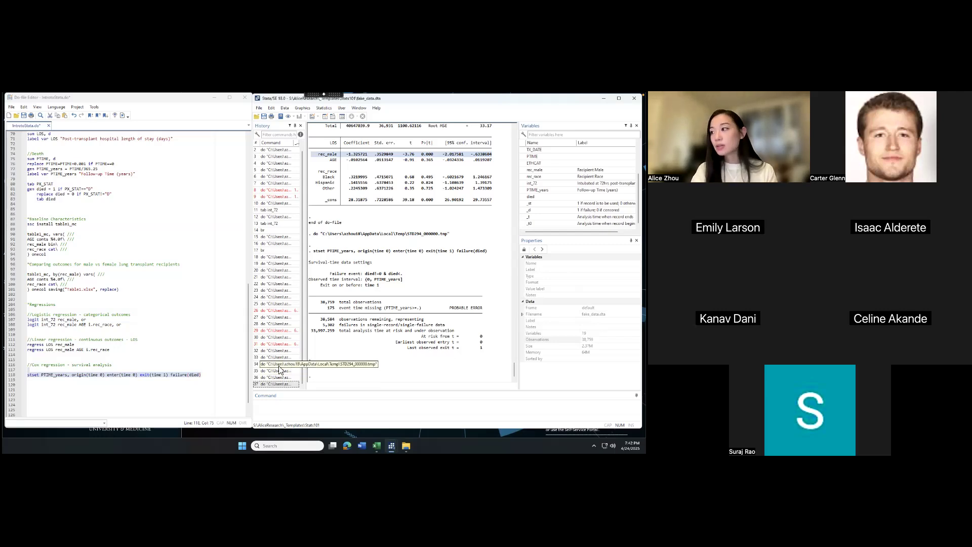
# Add sts test rec_male, logrank below the stset line, run only that line, and check the log-rank p-value
pyautogui.click(87, 365)
pyautogui.click(85, 375)
pyautogui.click(87, 386)
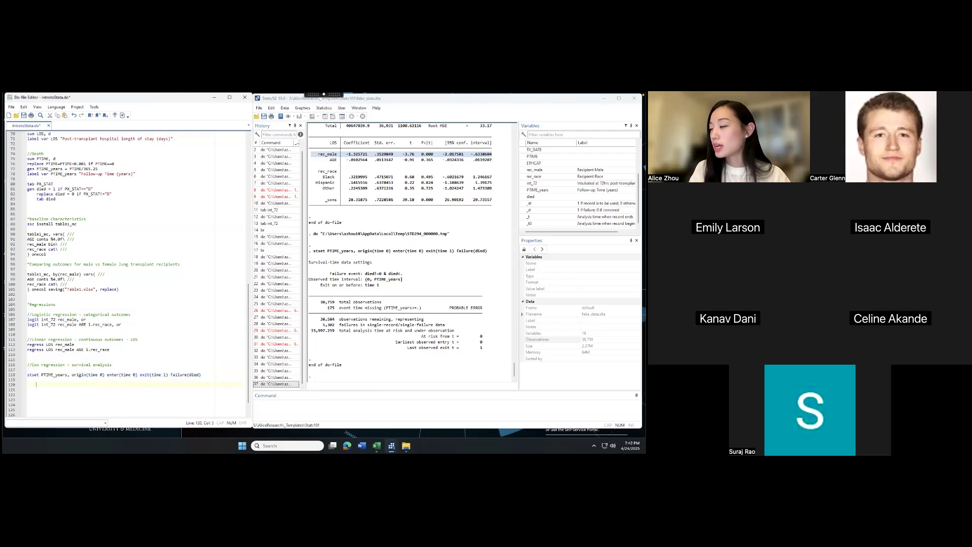
pyautogui.click(35, 382)
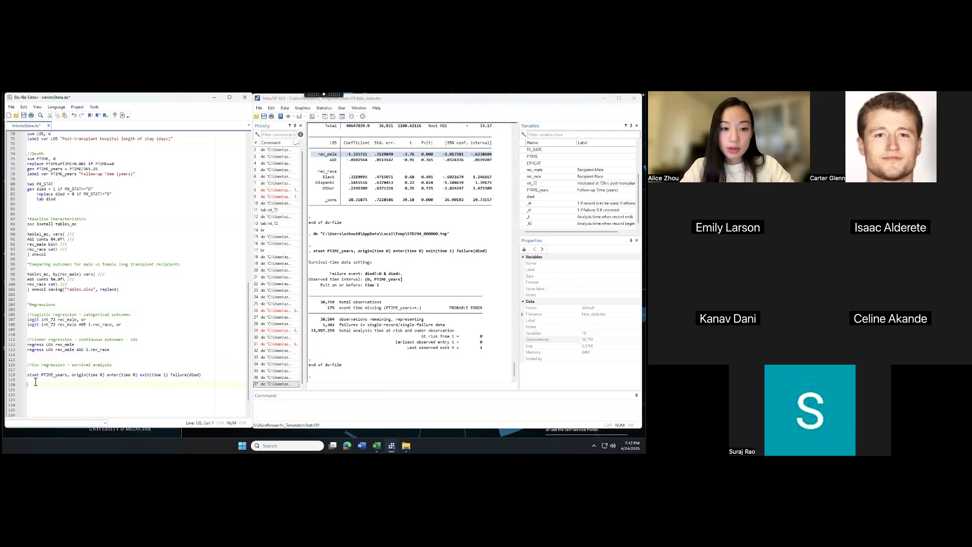
pyautogui.write('ts tes')
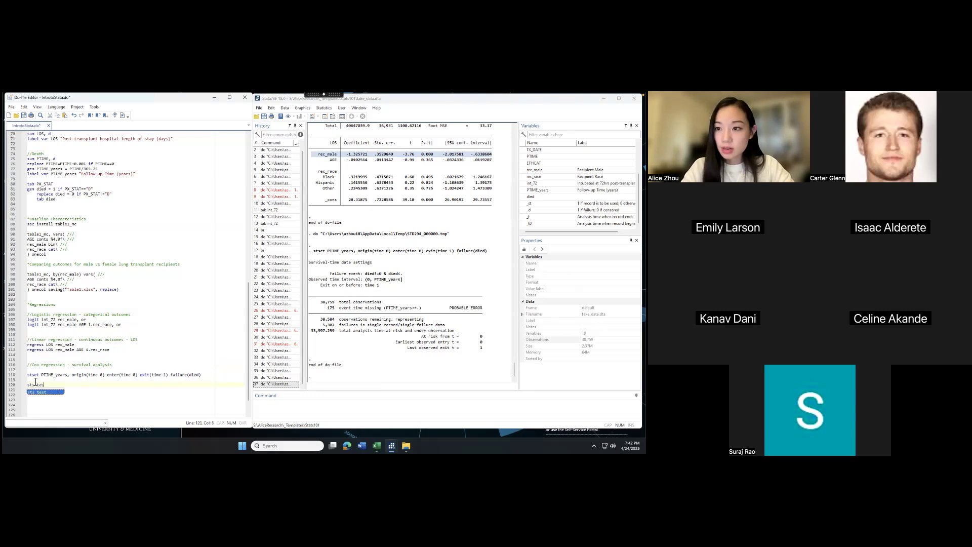
pyautogui.write('t rec_male, logrank')
pyautogui.moveTo(89, 386); pyautogui.dragTo(28, 386)
pyautogui.hotkey('ctrl', 'd')
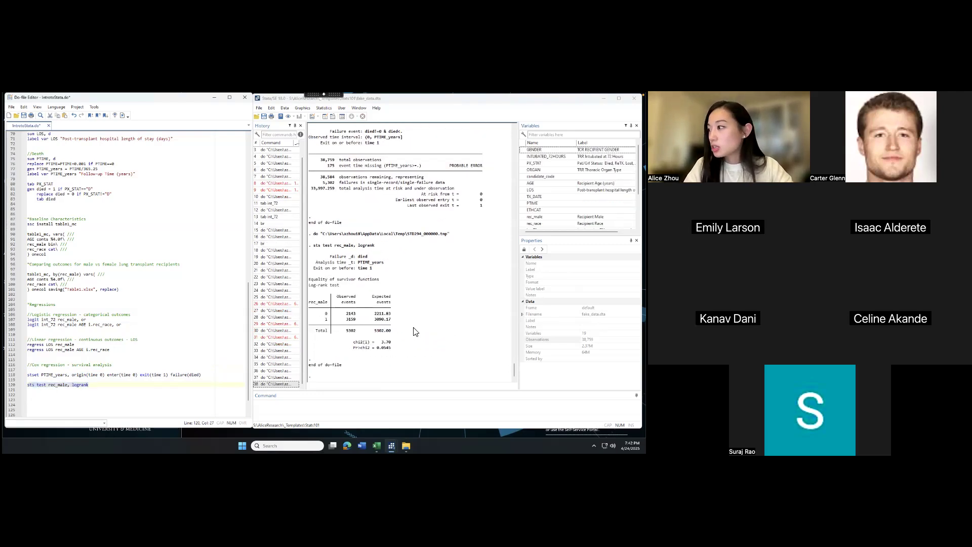
pyautogui.moveTo(353, 350)
pyautogui.mouseDown()
pyautogui.moveTo(404, 350)
pyautogui.moveTo(346, 350)
pyautogui.mouseUp()
pyautogui.click(407, 351)
pyautogui.click(360, 351)
pyautogui.click(362, 350)
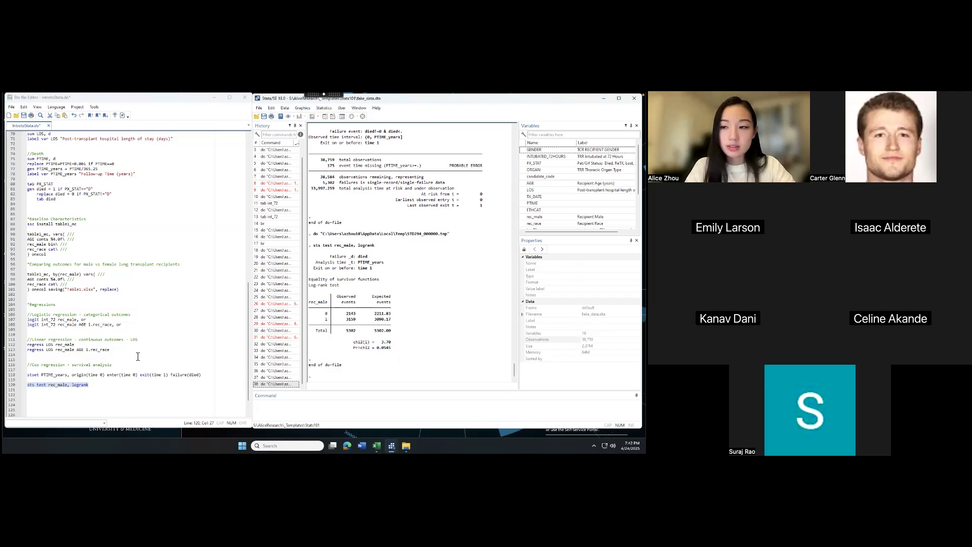
# Remove the blank line above the stset command and add stcox rec_male below the log-rank test
pyautogui.click(104, 392)
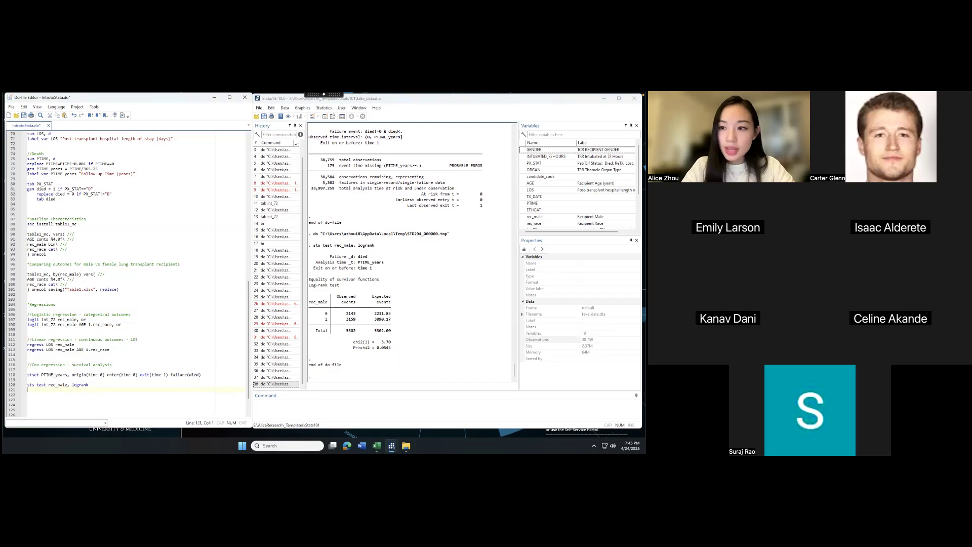
pyautogui.click(74, 371)
pyautogui.press('BackSpace')
pyautogui.click(76, 391)
pyautogui.write('stcox ')
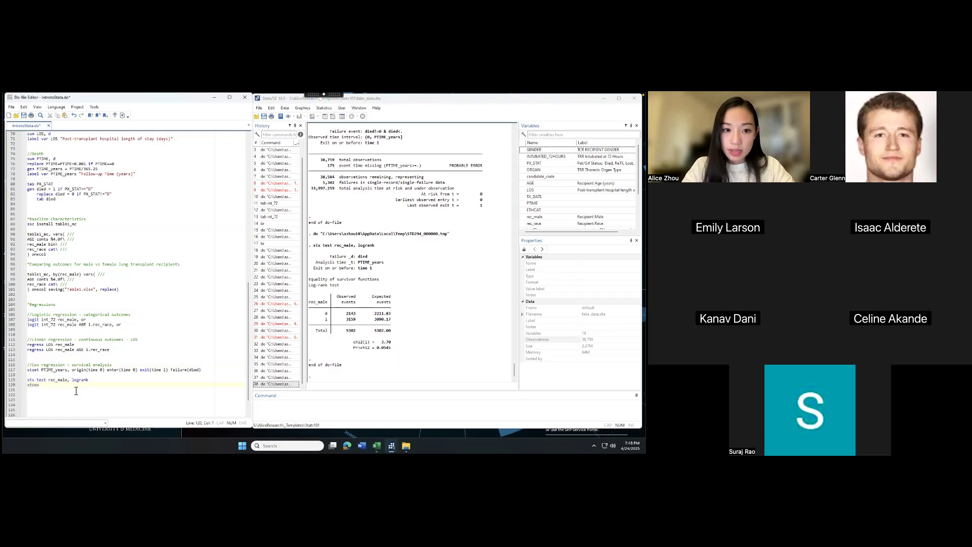
pyautogui.write('rec_male')
pyautogui.press('Return')
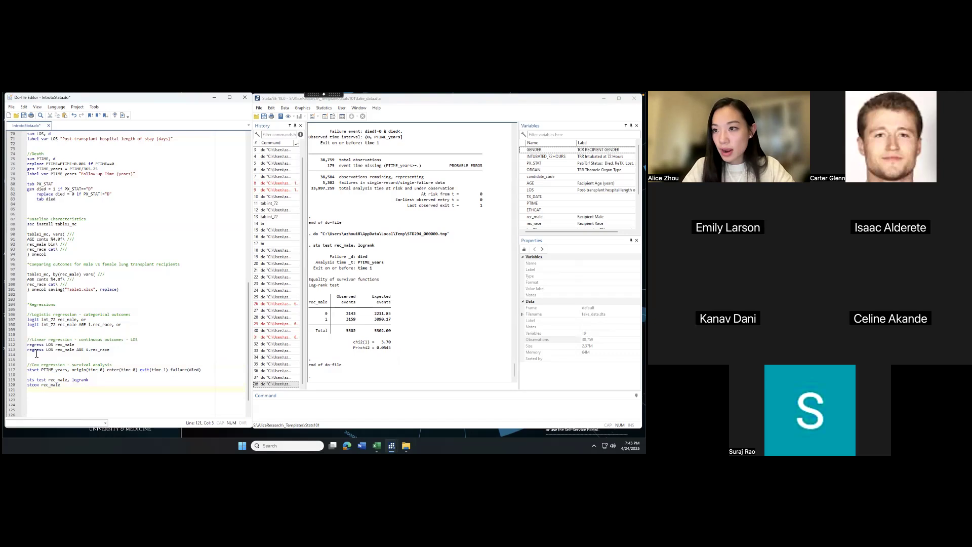
# Run only the stcox rec_male line and check the hazard ratio and p-value for rec_male
pyautogui.doubleClick(33, 385)
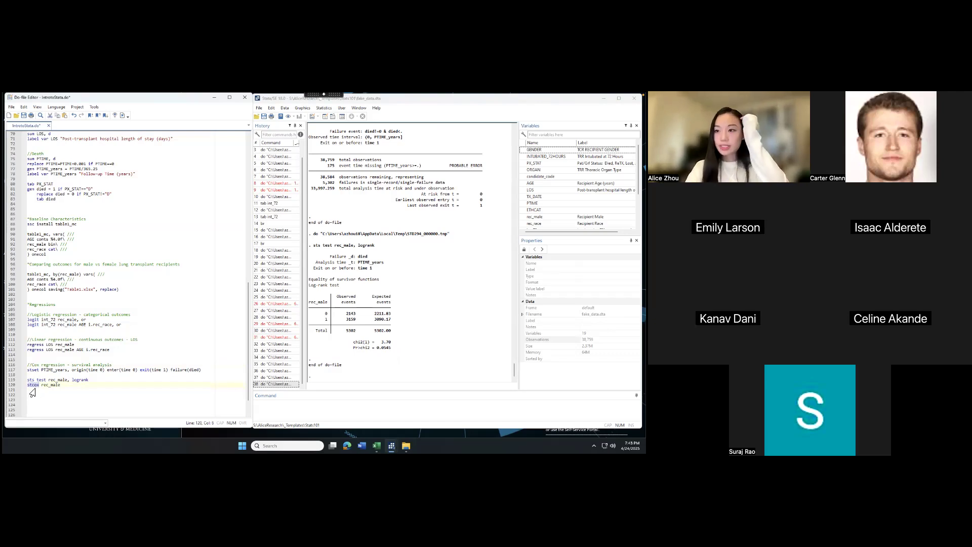
pyautogui.click(51, 385)
pyautogui.doubleClick(49, 386)
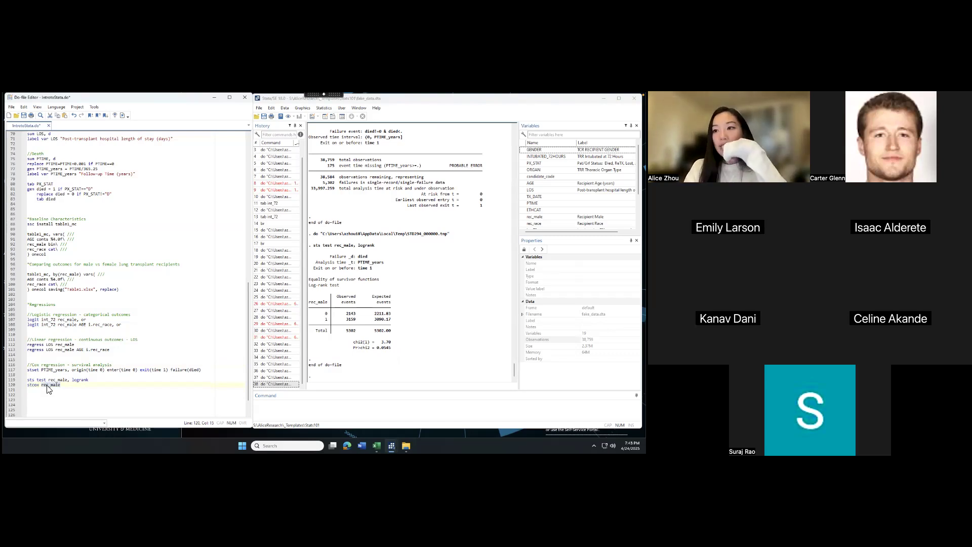
pyautogui.click(41, 386)
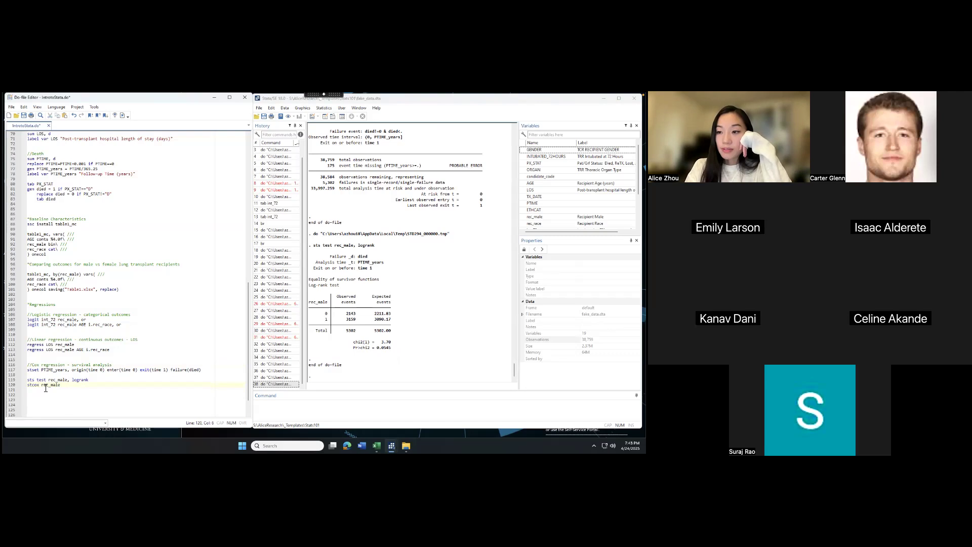
pyautogui.doubleClick(51, 386)
pyautogui.click(76, 387)
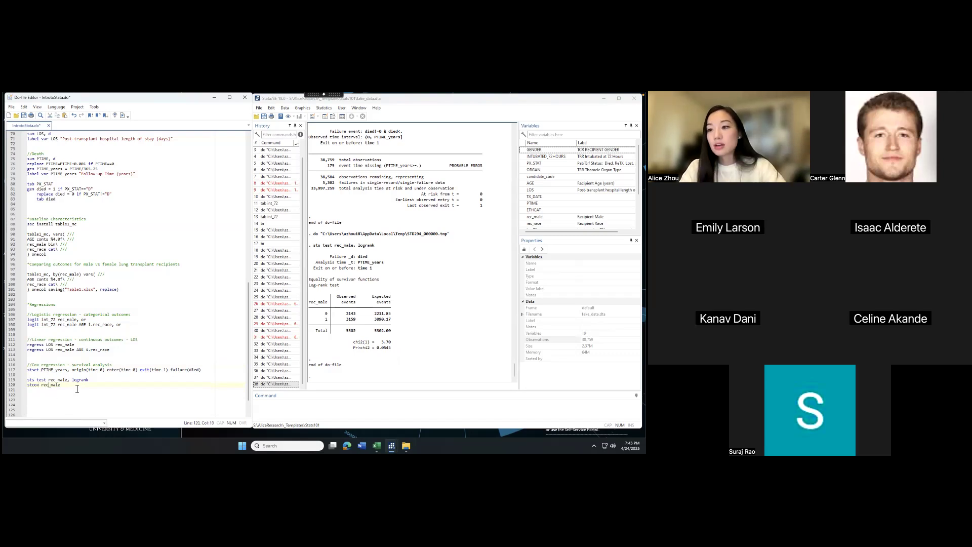
pyautogui.keyDown('shift'); pyautogui.click(28, 388); pyautogui.keyUp('shift')
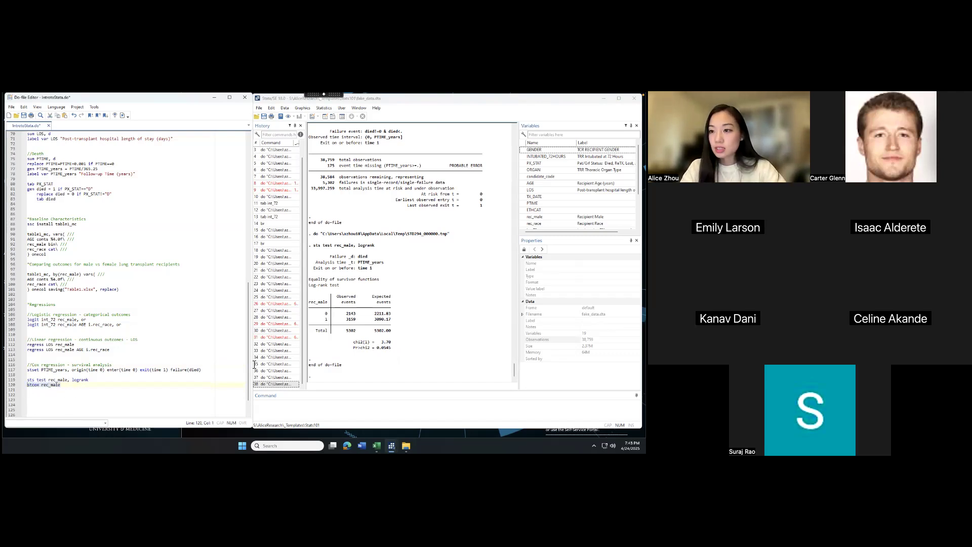
pyautogui.hotkey('ctrl', 'd')
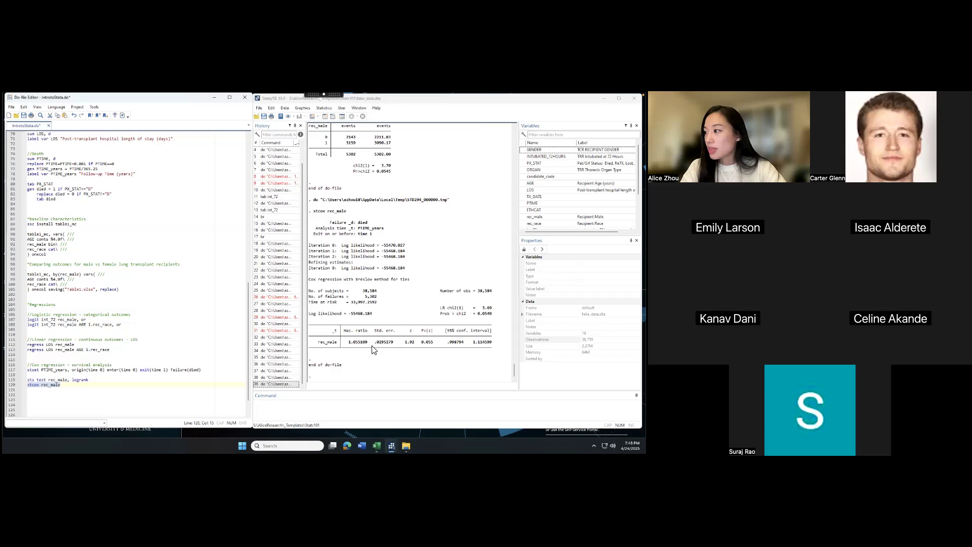
pyautogui.moveTo(347, 344)
pyautogui.mouseDown()
pyautogui.moveTo(381, 347)
pyautogui.moveTo(347, 345)
pyautogui.mouseUp()
pyautogui.click(411, 345)
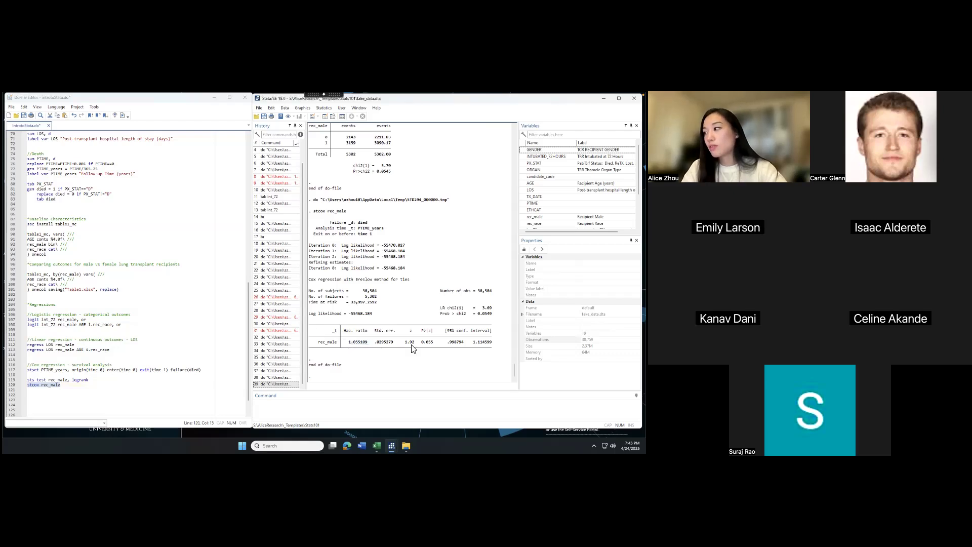
pyautogui.moveTo(421, 343); pyautogui.dragTo(440, 343)
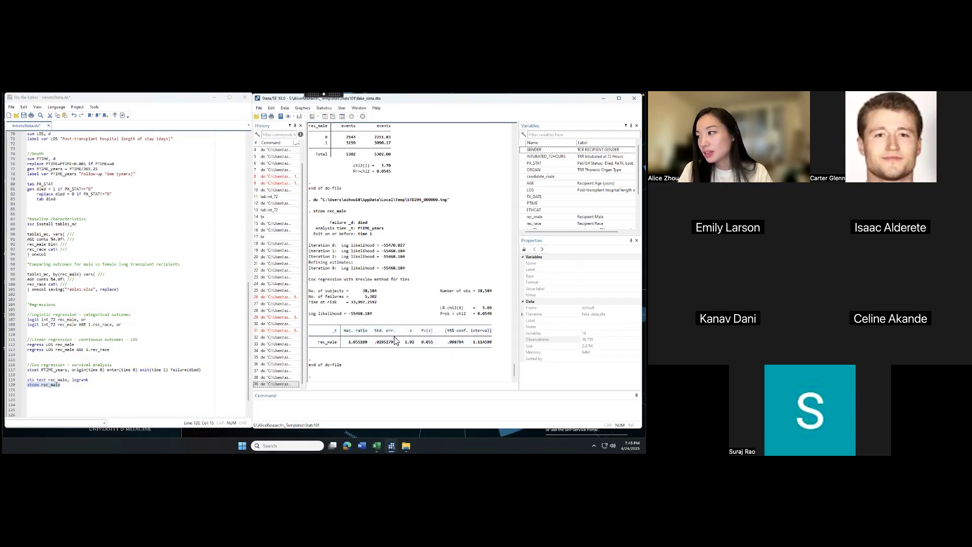
# Add stcox rec_male AGE i.rec_race below the univariable Cox line and run only that line
pyautogui.click(81, 396)
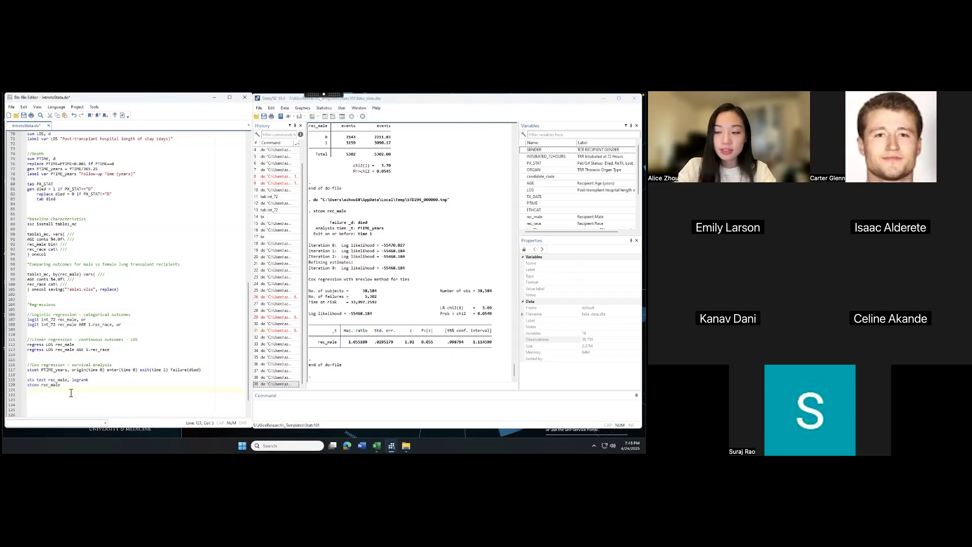
pyautogui.press('Return')
pyautogui.press('Return')
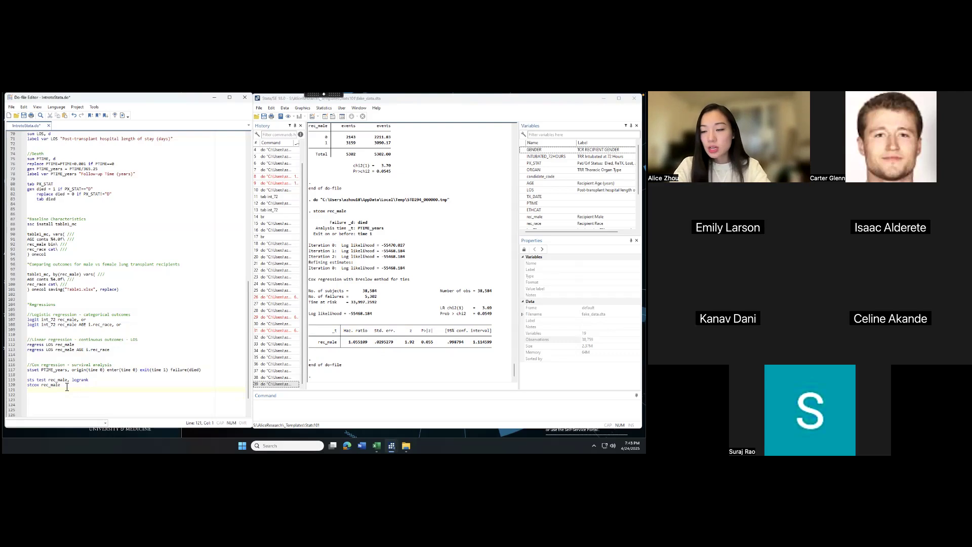
pyautogui.write('stcox rec_male ')
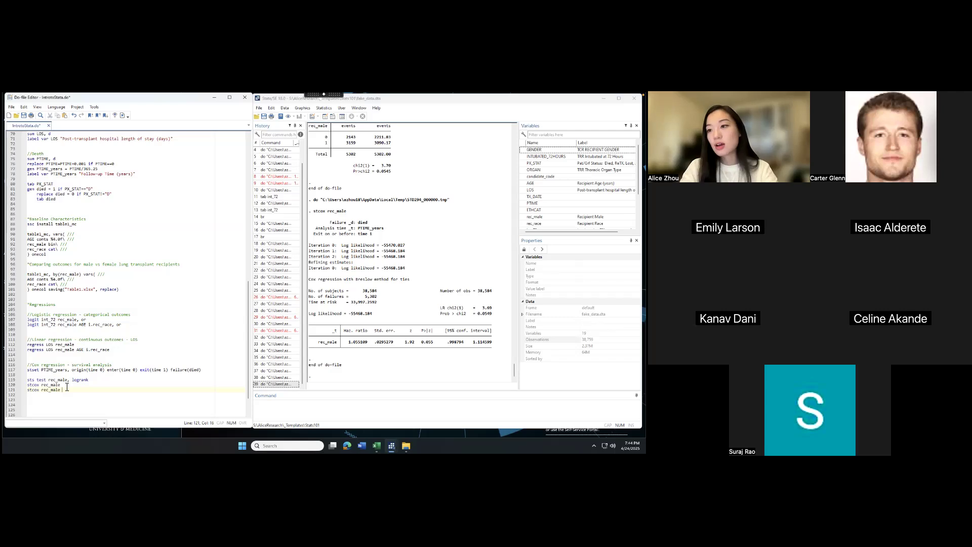
pyautogui.write('AGE i.rec_race')
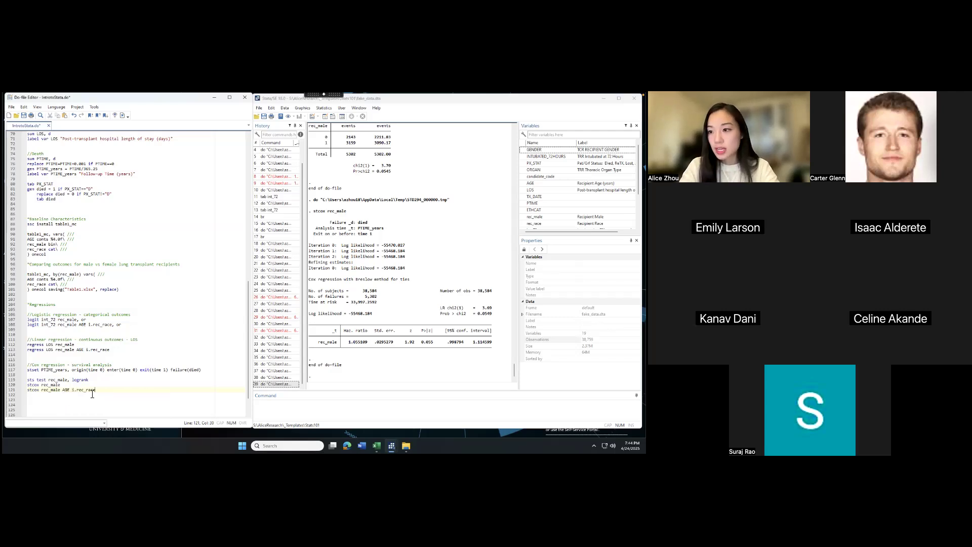
pyautogui.moveTo(96, 389); pyautogui.dragTo(27, 390)
pyautogui.hotkey('ctrl', 'd')
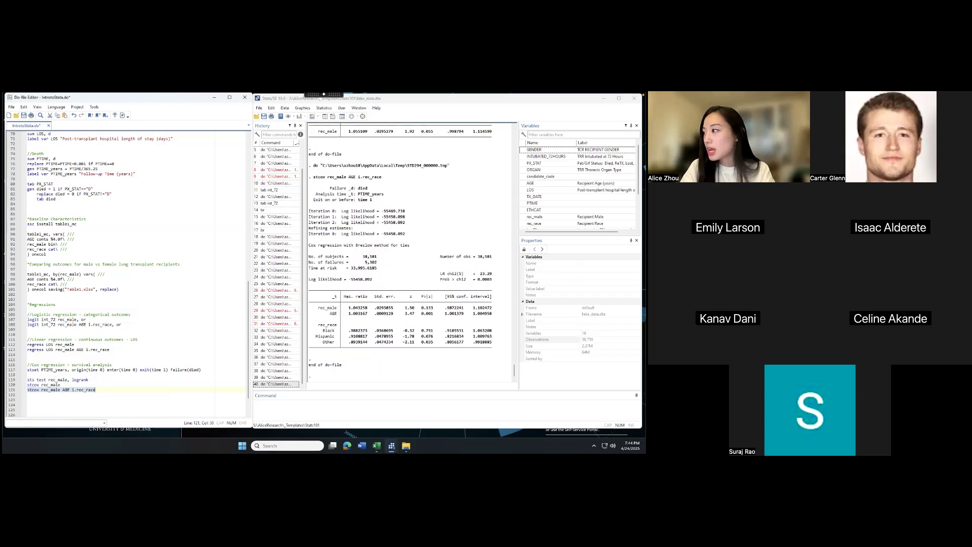
# Examine the AGE and rec_race rows of the multivariable Cox output against the i. prefix in the command
pyautogui.moveTo(327, 314); pyautogui.dragTo(490, 314)
pyautogui.click(490, 314)
pyautogui.moveTo(316, 313); pyautogui.dragTo(492, 342)
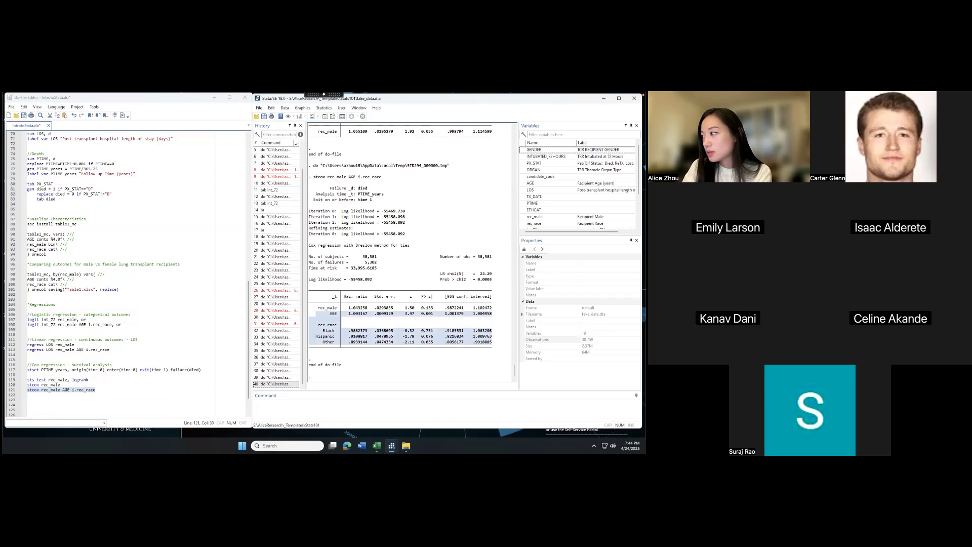
pyautogui.click(77, 390)
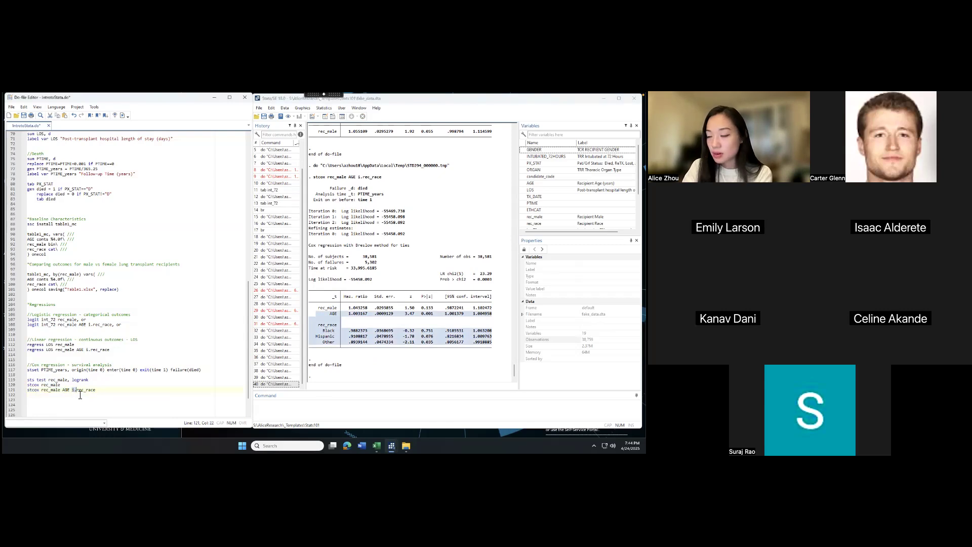
pyautogui.click(82, 399)
pyautogui.click(77, 390)
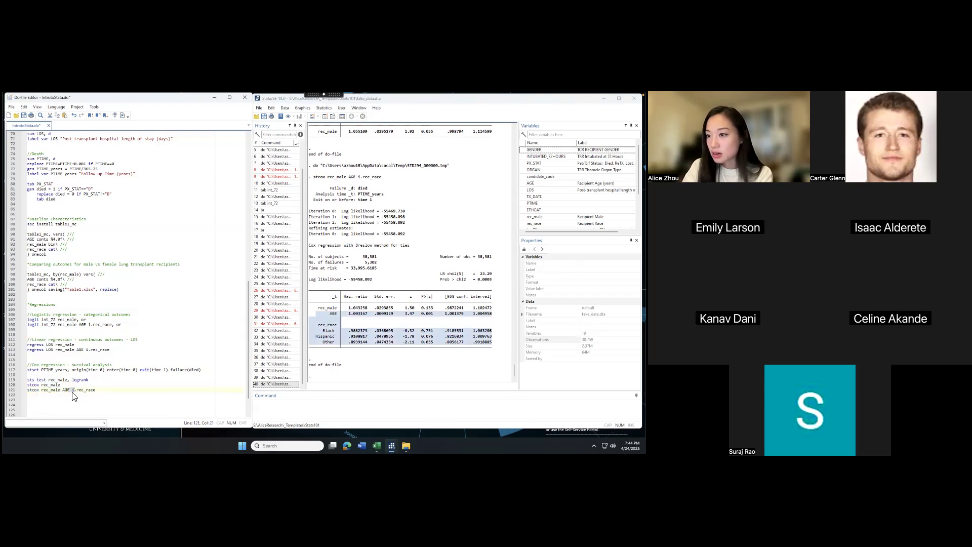
pyautogui.click(373, 323)
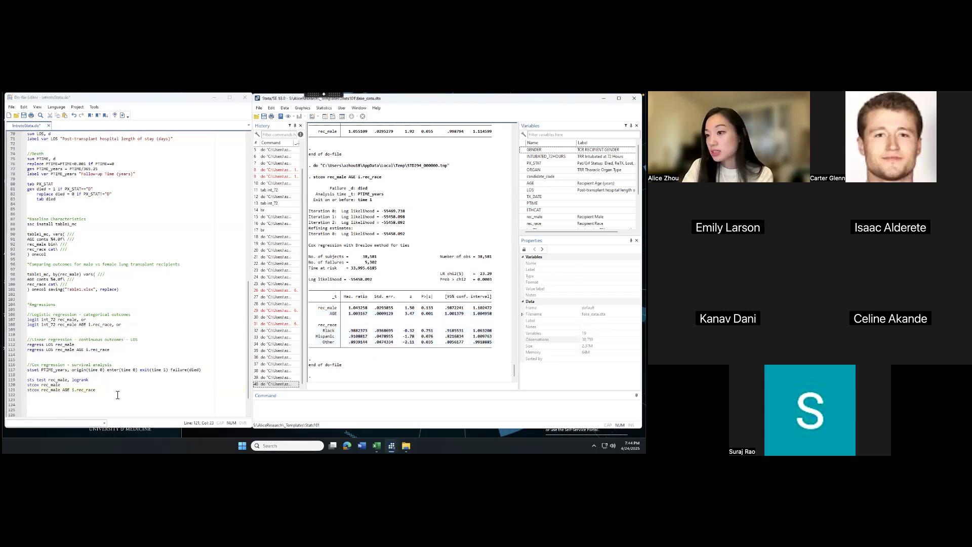
# Examine the adjusted hazard ratio, p-value and confidence interval in the rec_male row of the multivariable Cox output
pyautogui.moveTo(317, 308); pyautogui.dragTo(492, 308)
pyautogui.click(480, 320)
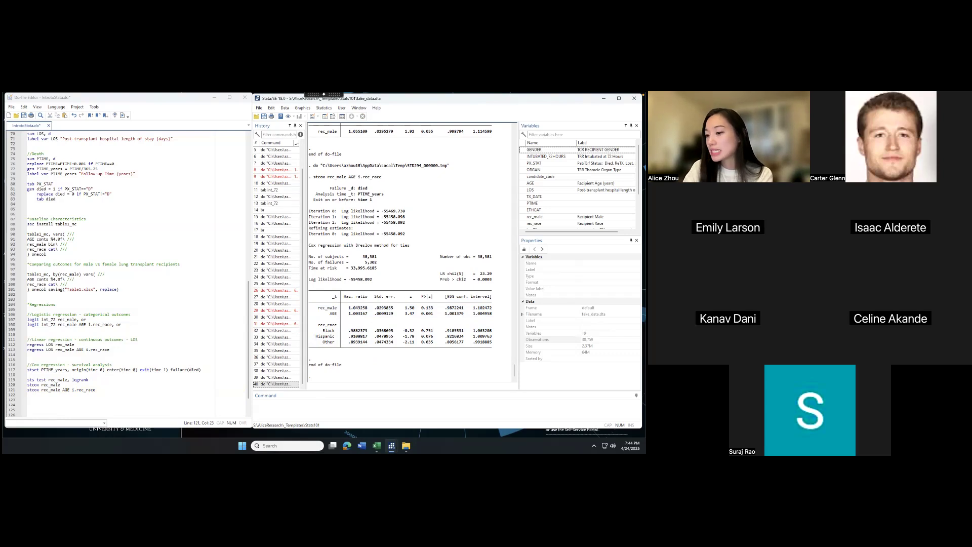
pyautogui.moveTo(319, 307); pyautogui.dragTo(490, 309)
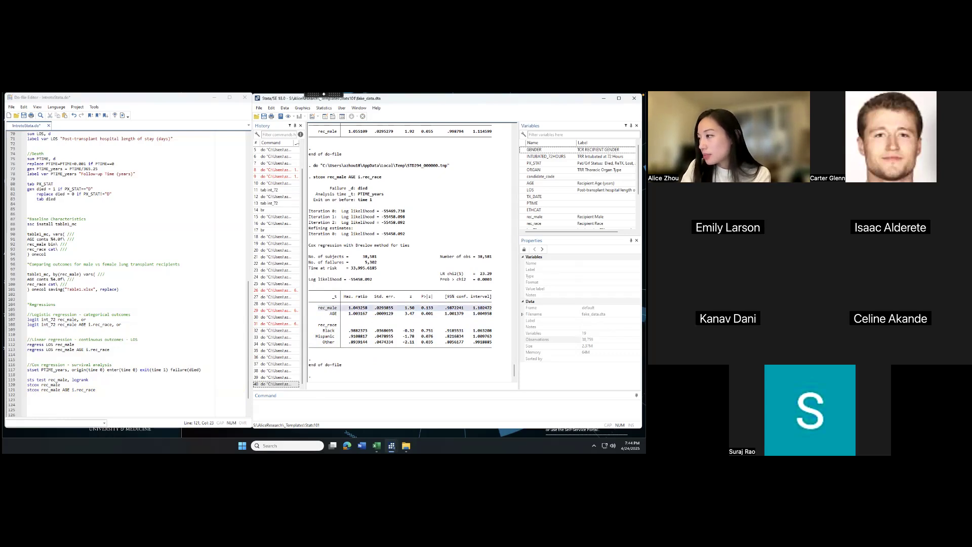
pyautogui.click(420, 307)
pyautogui.moveTo(420, 308); pyautogui.dragTo(442, 308)
pyautogui.click(420, 308)
pyautogui.click(421, 307)
pyautogui.click(83, 402)
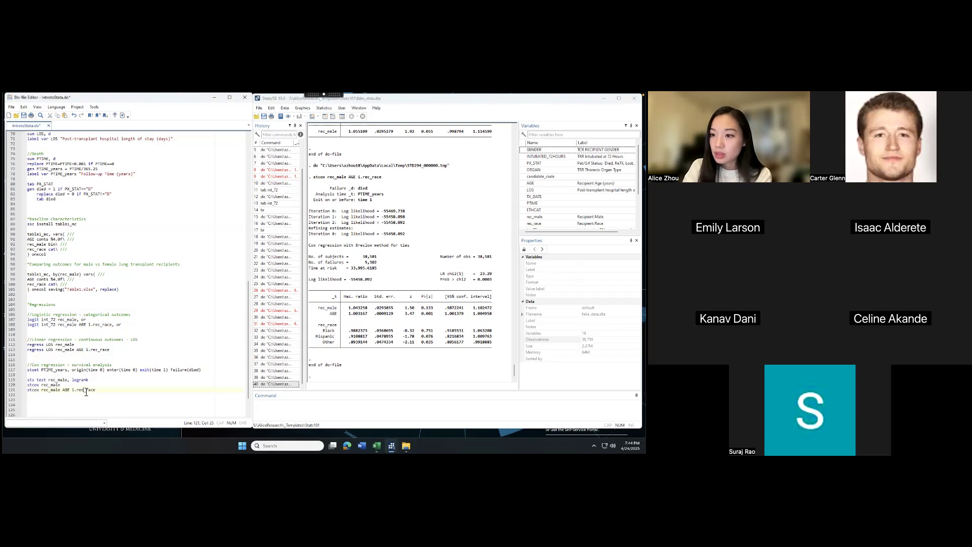
pyautogui.moveTo(323, 308); pyautogui.dragTo(471, 304)
pyautogui.click(99, 390)
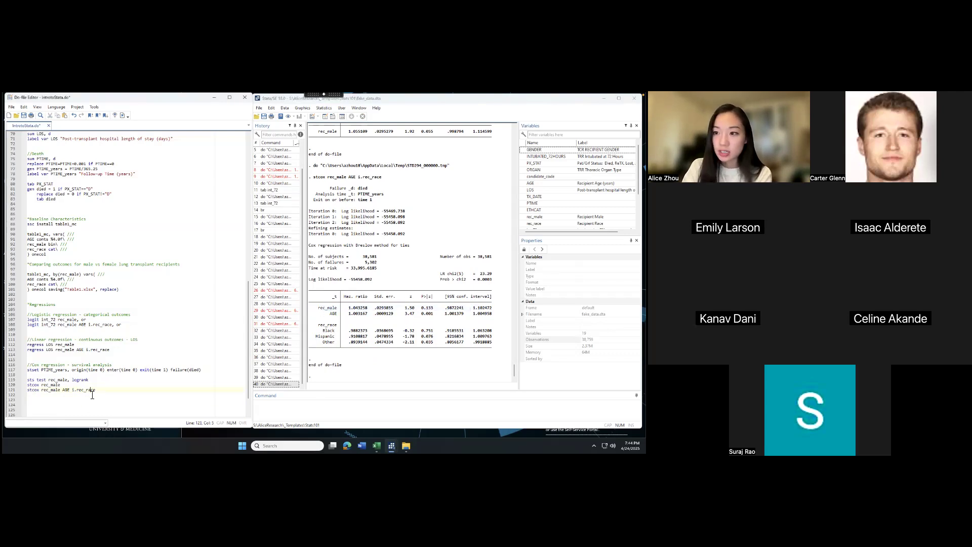
pyautogui.click(103, 395)
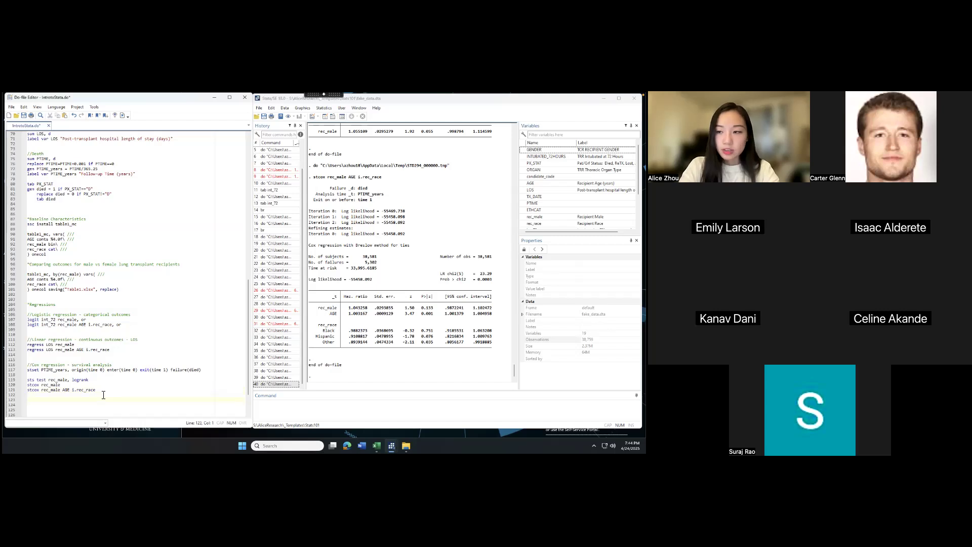
pyautogui.moveTo(106, 391); pyautogui.dragTo(25, 387)
pyautogui.click(39, 395)
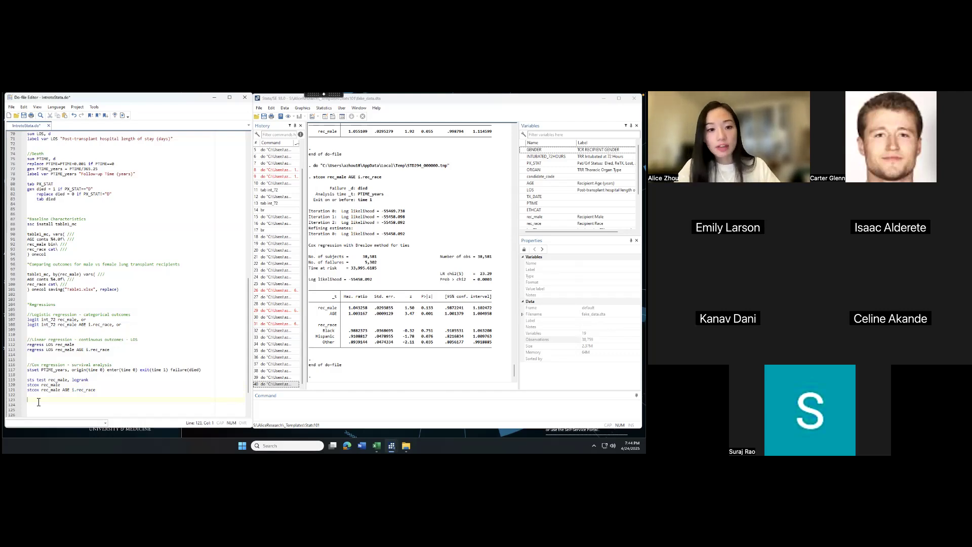
# Add sts list, by(rec_male) risktable(0 1) below the multivariable Cox line and run only that line
pyautogui.write('ts ')
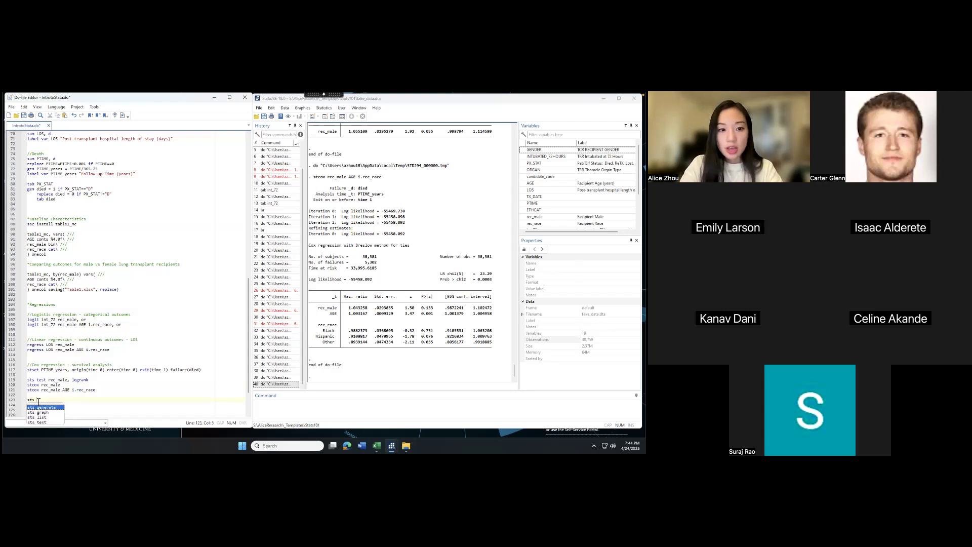
pyautogui.write('test, by(rec_male) risk')
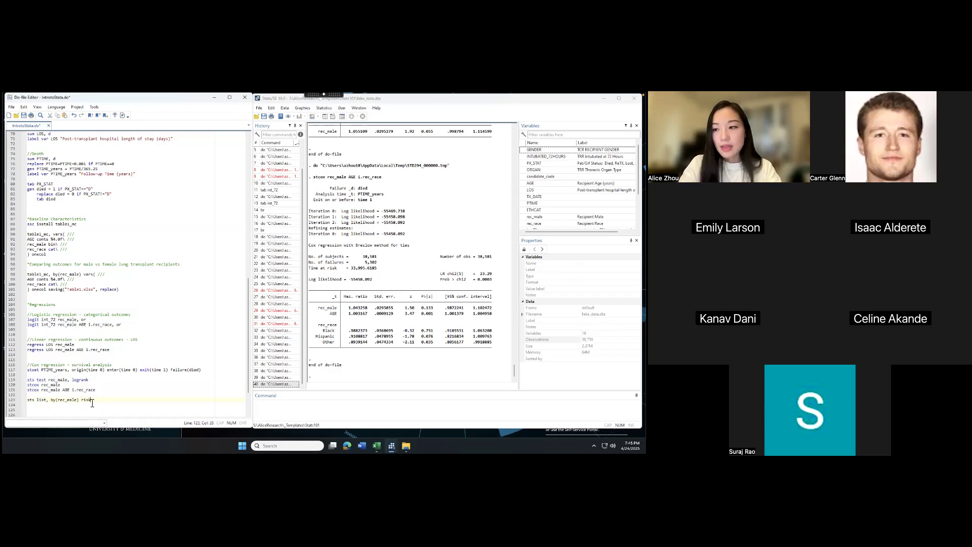
pyautogui.moveTo(114, 400); pyautogui.dragTo(27, 400)
pyautogui.scroll(-3, 51, 366)
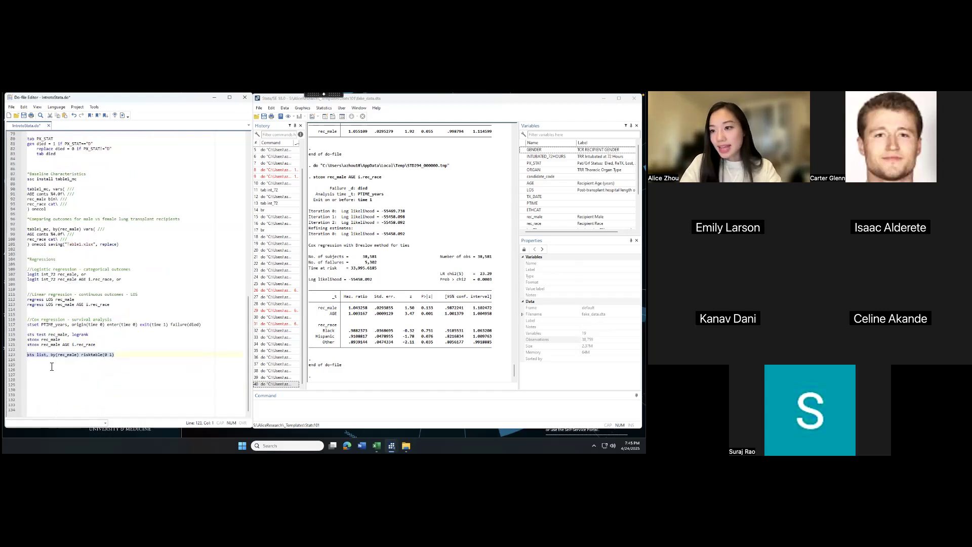
pyautogui.hotkey('ctrl', 'd')
pyautogui.click(377, 357)
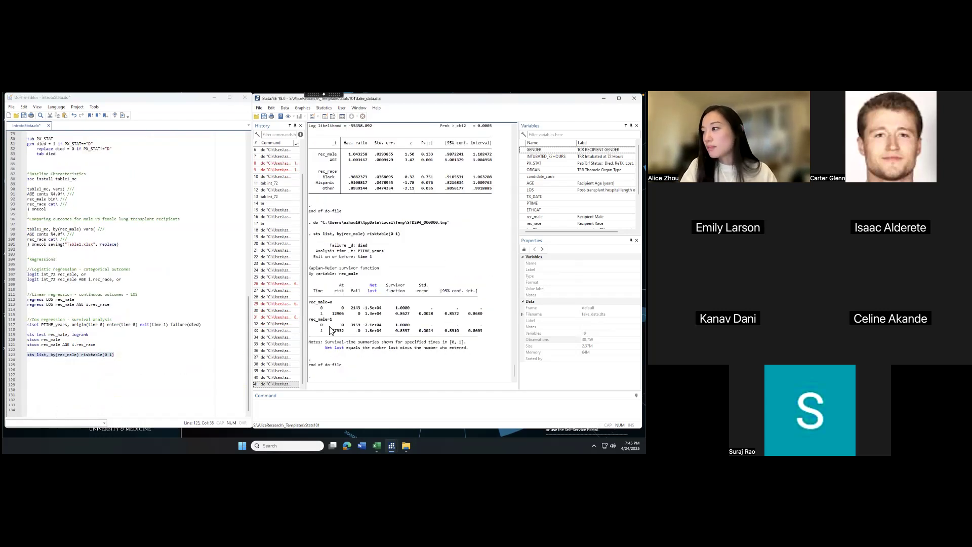
# Review the by(rec_male) and risktable(0 1) options in the sts list line
pyautogui.click(107, 355)
pyautogui.click(109, 366)
pyautogui.moveTo(124, 356); pyautogui.dragTo(30, 356)
pyautogui.click(133, 355)
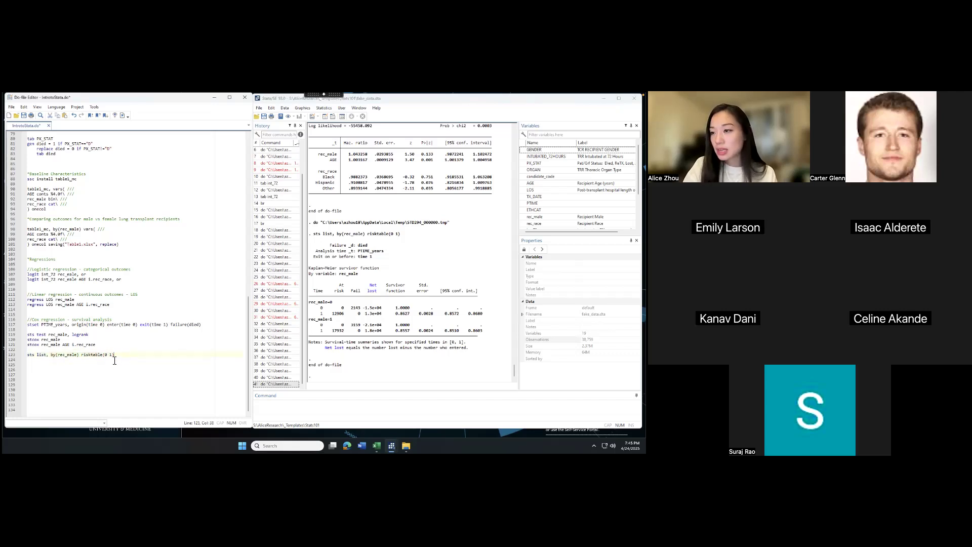
pyautogui.moveTo(120, 356); pyautogui.dragTo(27, 356)
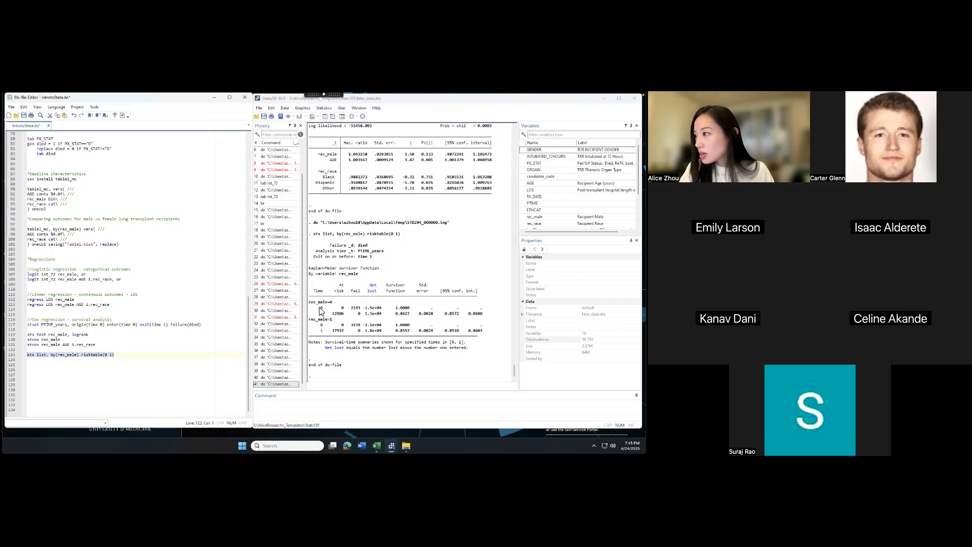
# Examine the survivor function at times 0 and 1 for both rec_male groups in the sts list output
pyautogui.moveTo(309, 302); pyautogui.dragTo(483, 314)
pyautogui.click(483, 314)
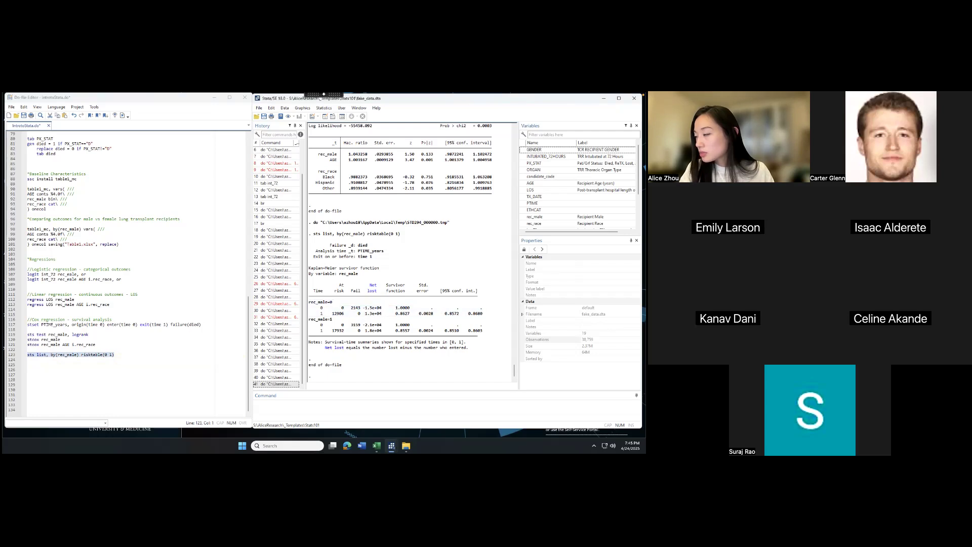
pyautogui.moveTo(394, 308); pyautogui.dragTo(413, 308)
pyautogui.click(412, 308)
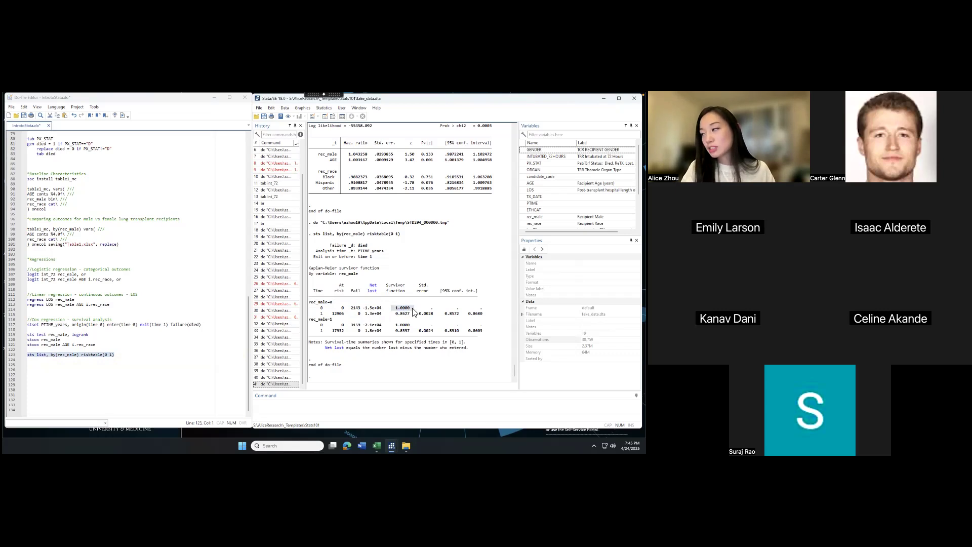
pyautogui.click(412, 308)
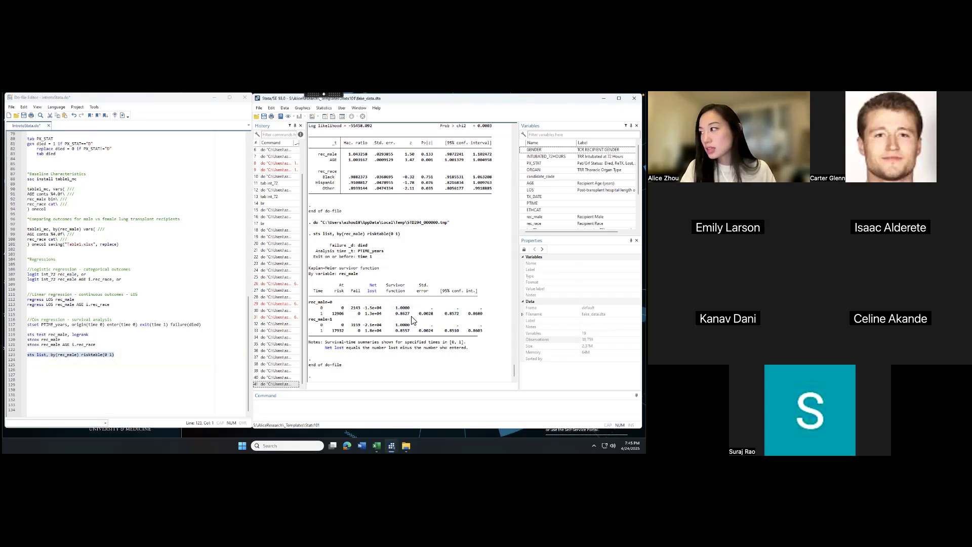
pyautogui.moveTo(317, 317); pyautogui.dragTo(395, 315)
pyautogui.click(400, 318)
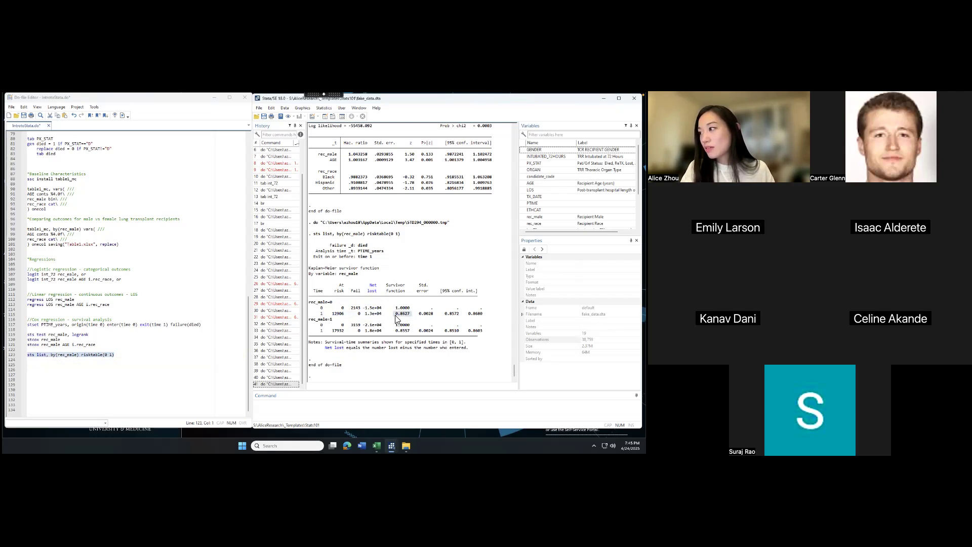
pyautogui.moveTo(317, 303); pyautogui.dragTo(477, 336)
pyautogui.click(478, 337)
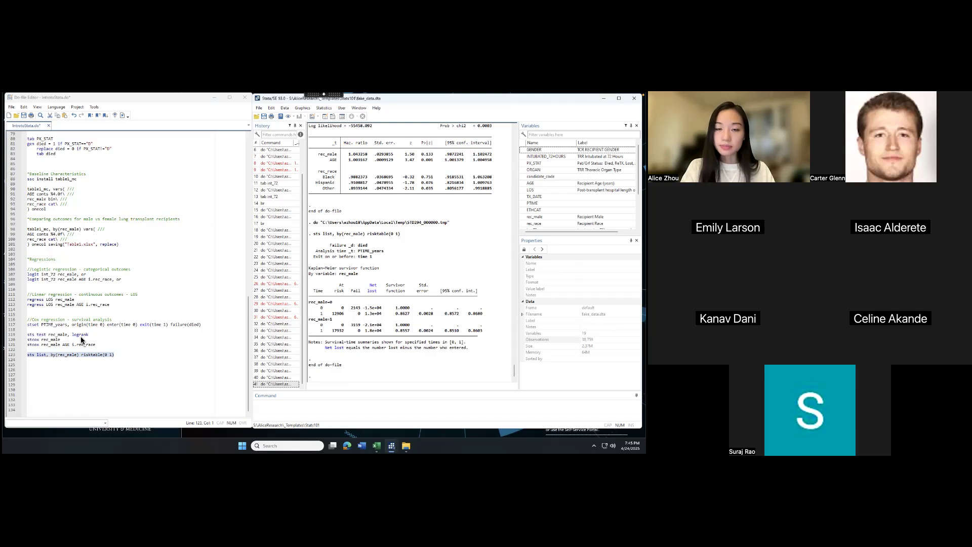
# Add sts graph, by(rec_male) below the sts list line, run it to plot the Kaplan–Meier curves, and close the graph after viewing it
pyautogui.click(82, 370)
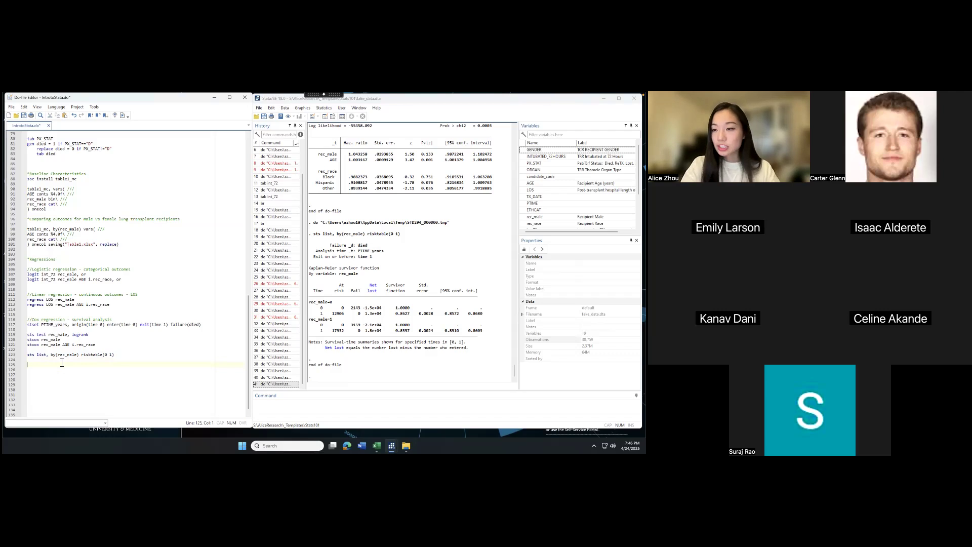
pyautogui.press('Return')
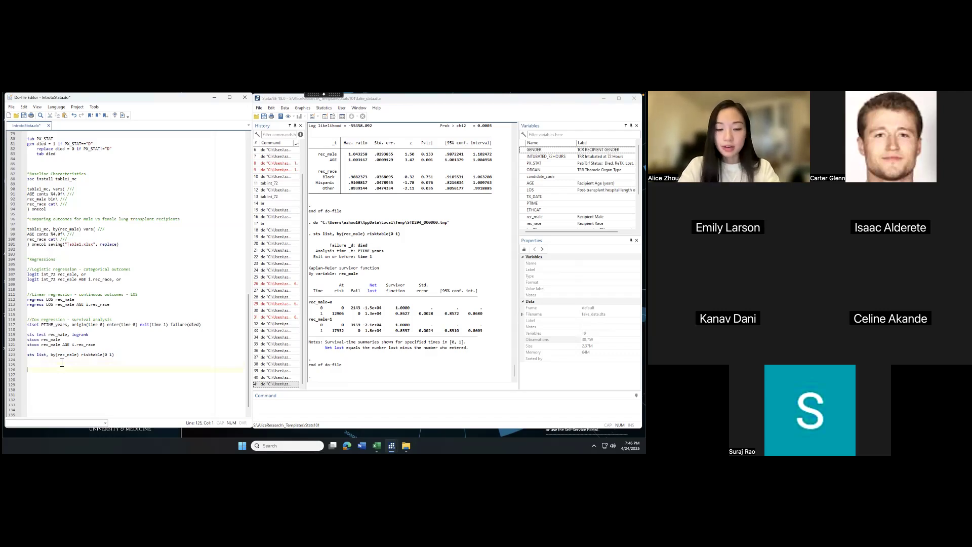
pyautogui.write('sts graph, by(re')
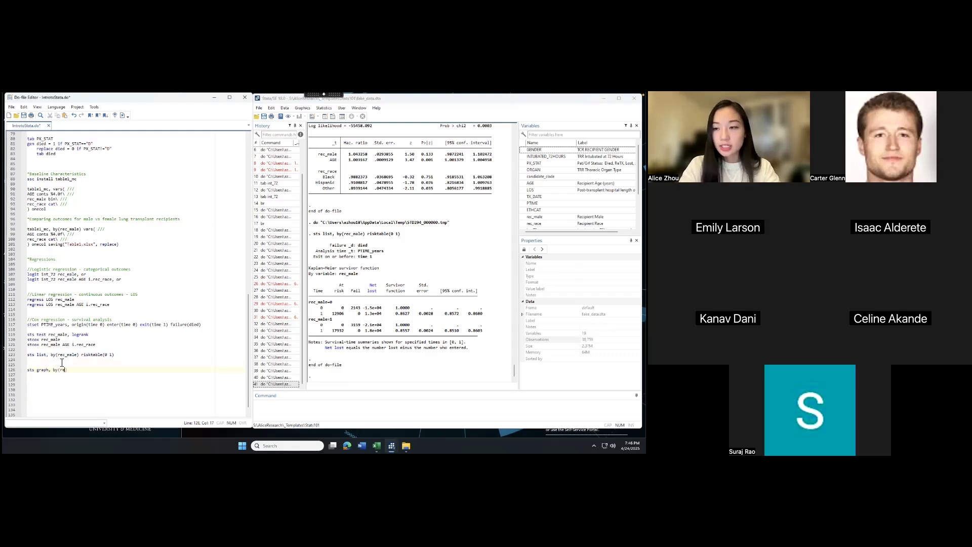
pyautogui.write('c_male')
pyautogui.moveTo(72, 365); pyautogui.dragTo(93, 375)
pyautogui.hotkey('ctrl', 'd')
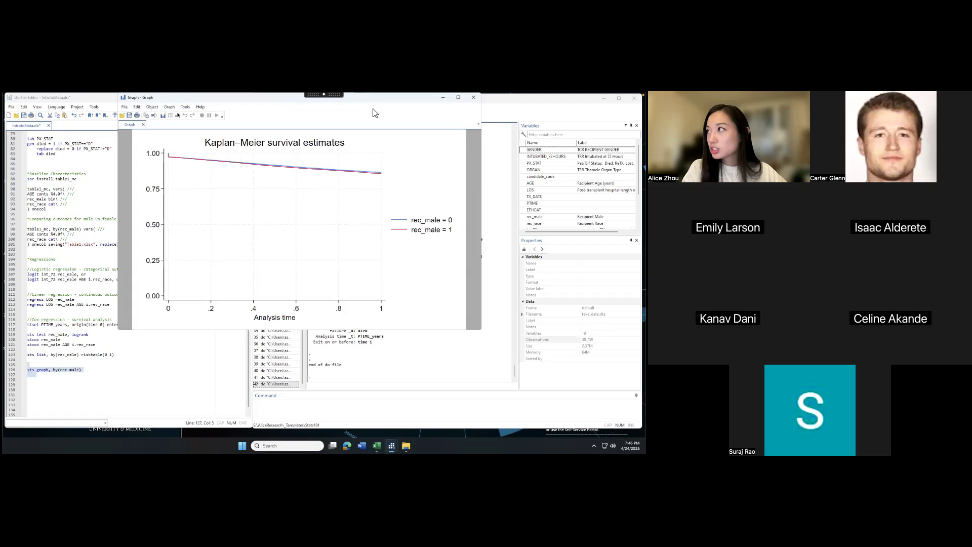
pyautogui.moveTo(360, 104); pyautogui.dragTo(350, 110)
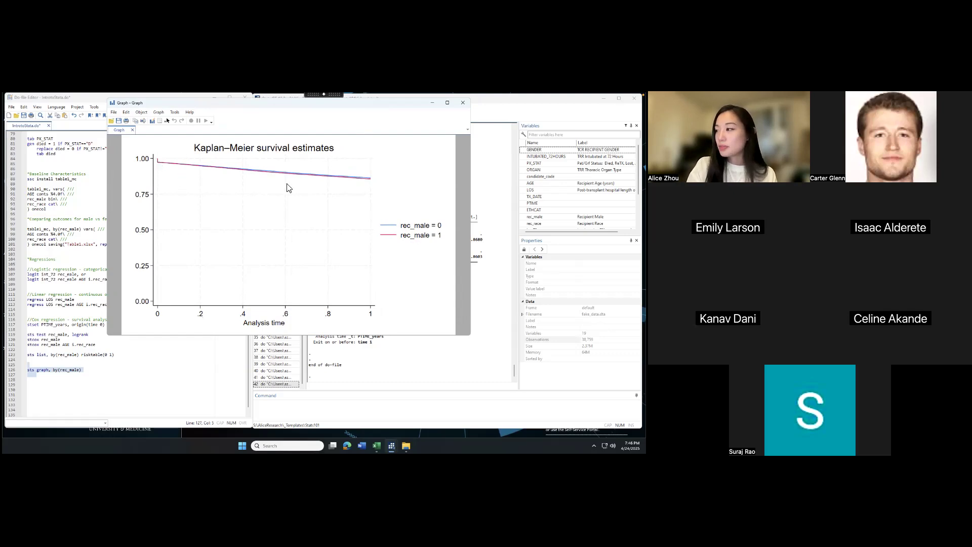
pyautogui.moveTo(368, 106); pyautogui.dragTo(348, 123)
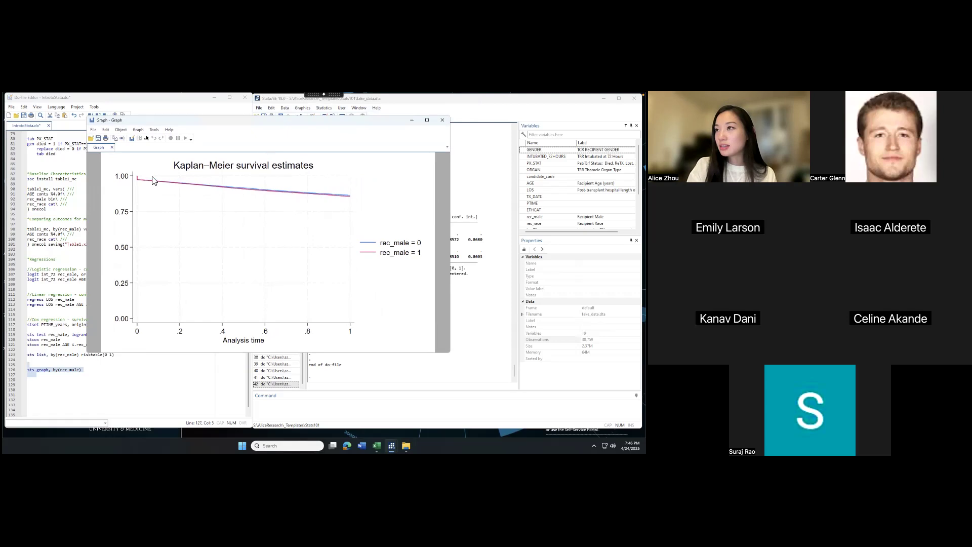
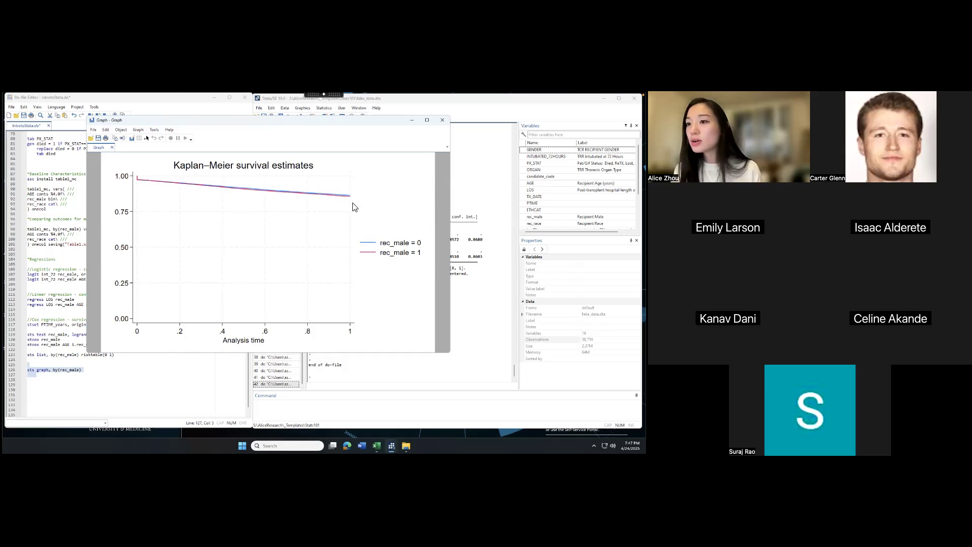
pyautogui.click(442, 120)
# Open the help file for sts graph and review its syntax and main options
pyautogui.click(354, 403)
pyautogui.write('help')
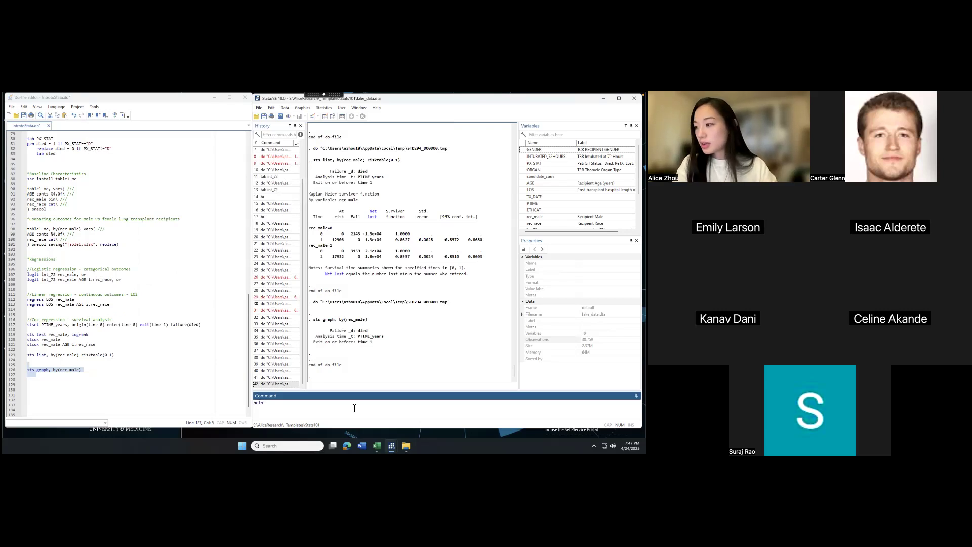
pyautogui.write(' sts graph')
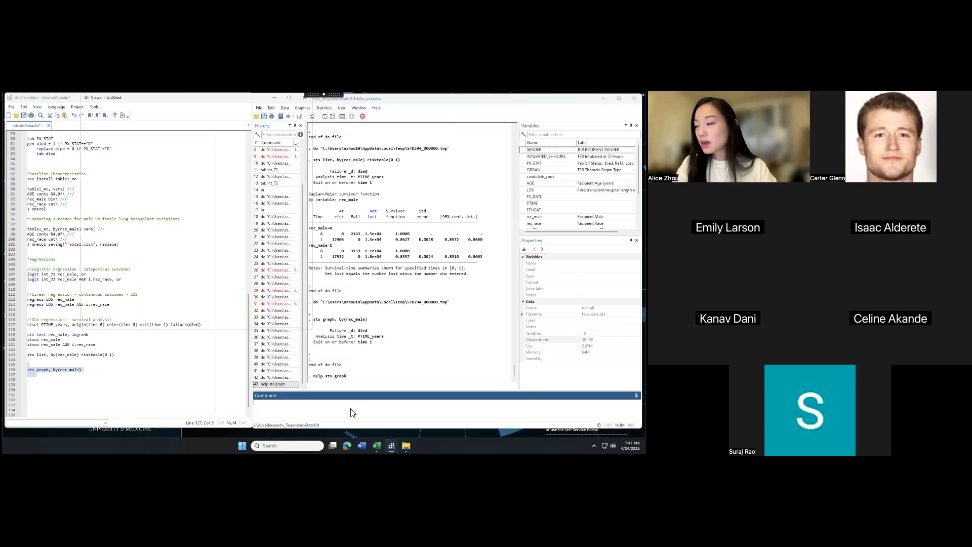
pyautogui.press('Return')
pyautogui.moveTo(195, 106); pyautogui.dragTo(326, 152)
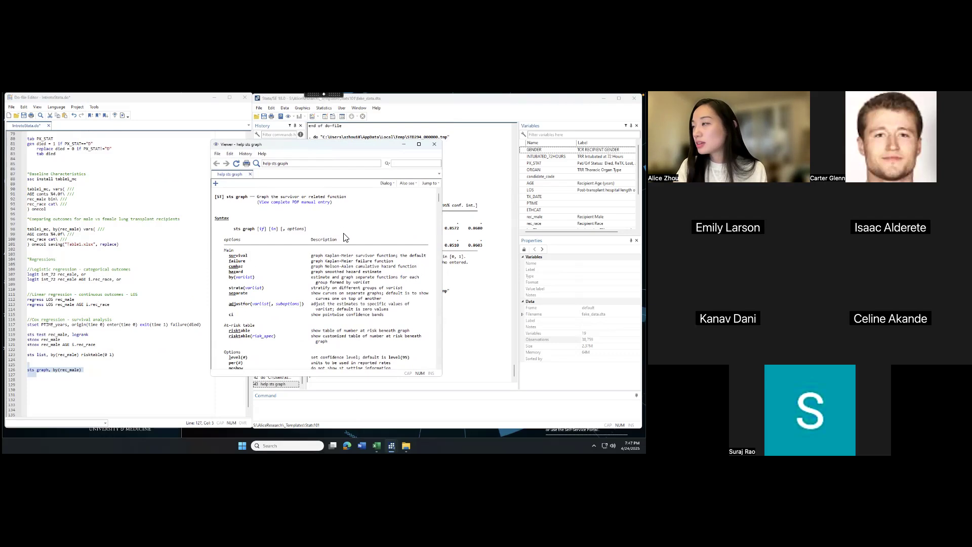
pyautogui.moveTo(232, 201); pyautogui.dragTo(353, 201)
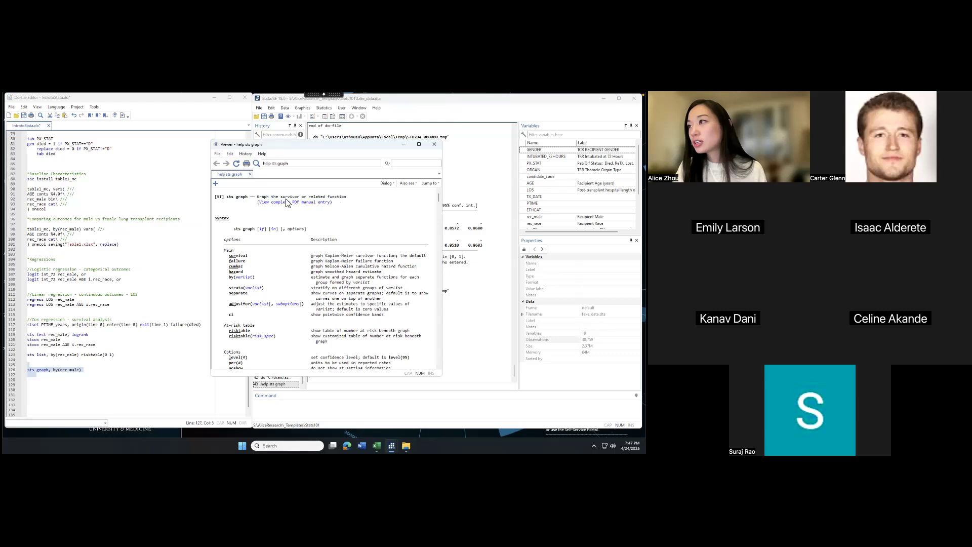
pyautogui.moveTo(229, 256); pyautogui.dragTo(397, 322)
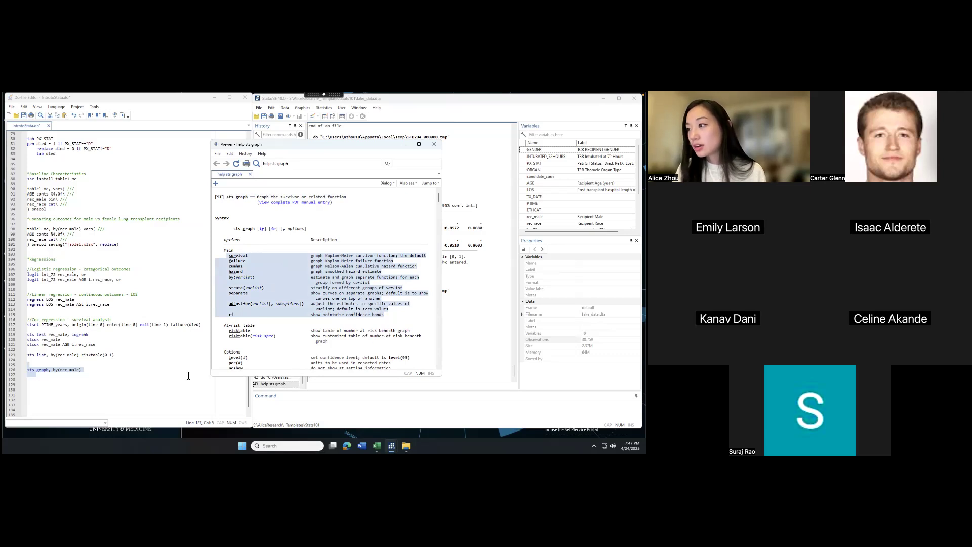
# Add the ci option to the sts graph line, run it to view the confidence bands, and close the graph
pyautogui.click(116, 372)
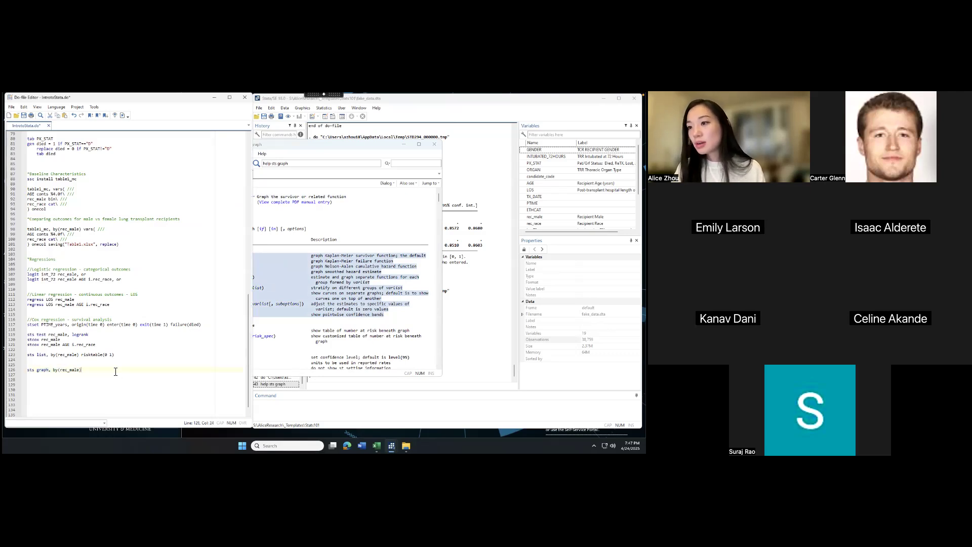
pyautogui.moveTo(60, 372); pyautogui.dragTo(56, 375)
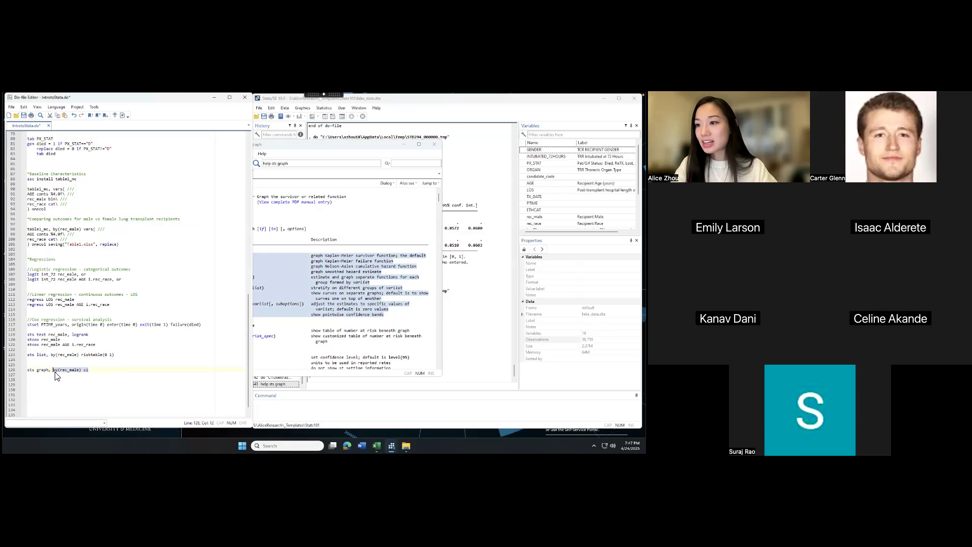
pyautogui.hotkey('ctrl', 'd')
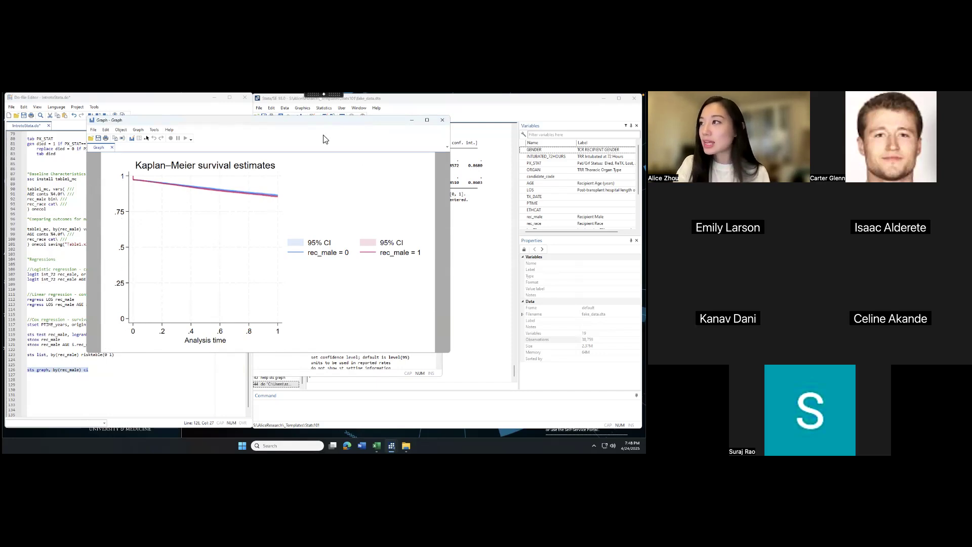
pyautogui.click(442, 120)
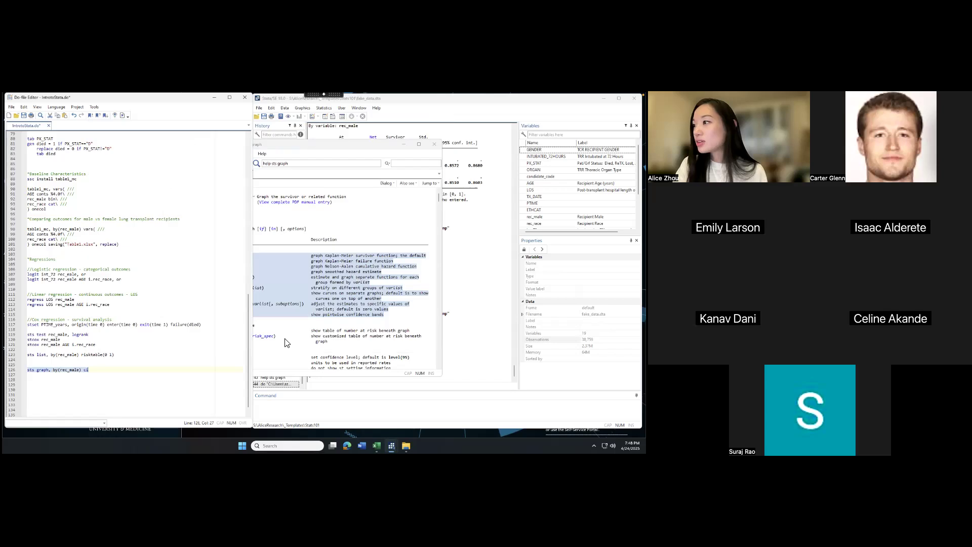
pyautogui.click(100, 367)
pyautogui.moveTo(88, 370); pyautogui.dragTo(18, 373)
pyautogui.click(54, 376)
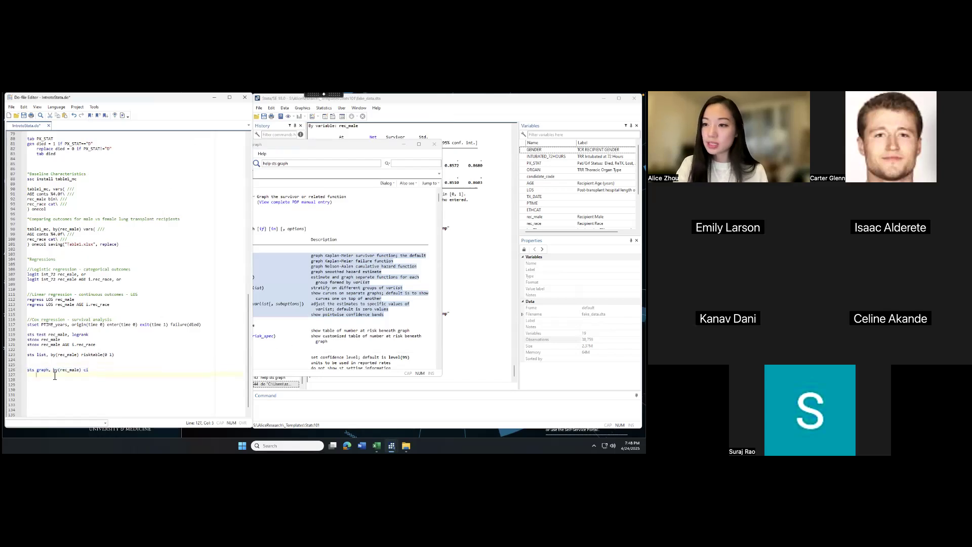
pyautogui.click(54, 376)
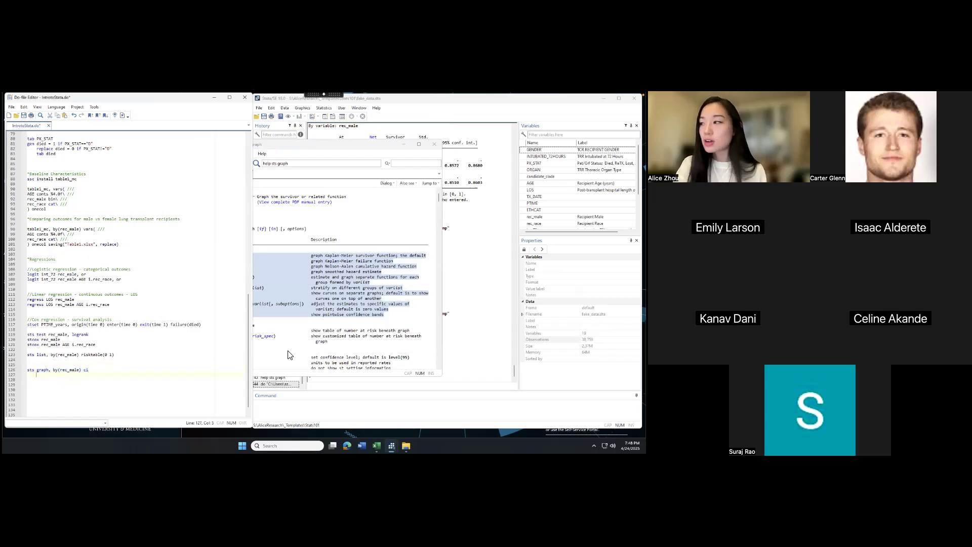
pyautogui.click(332, 339)
pyautogui.click(116, 375)
pyautogui.moveTo(55, 364); pyautogui.dragTo(68, 379)
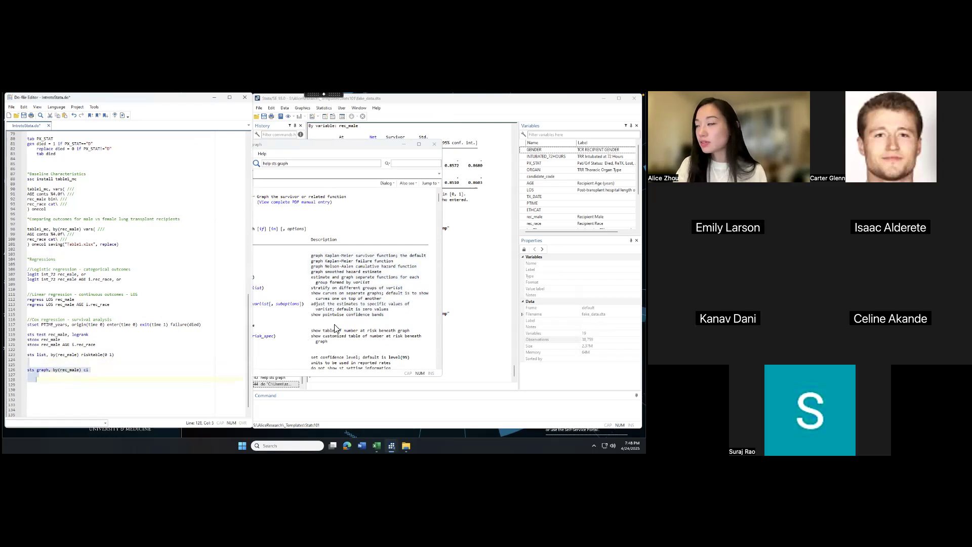
pyautogui.click(61, 379)
pyautogui.moveTo(46, 364); pyautogui.dragTo(52, 380)
pyautogui.click(52, 381)
pyautogui.click(468, 349)
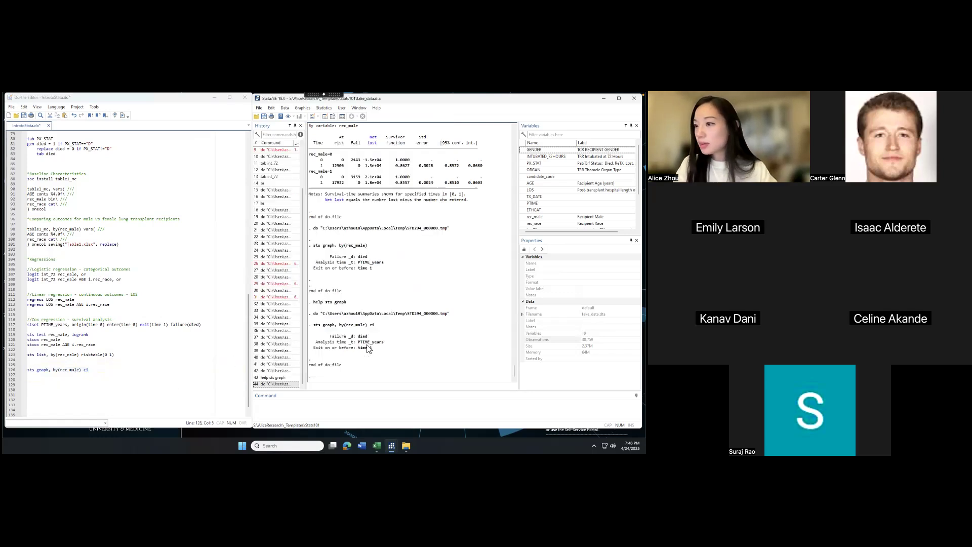
# Rerun the sts graph line with the ci option and move the graph window clear of the do-file
pyautogui.moveTo(62, 362); pyautogui.dragTo(89, 375)
pyautogui.hotkey('ctrl', 'd')
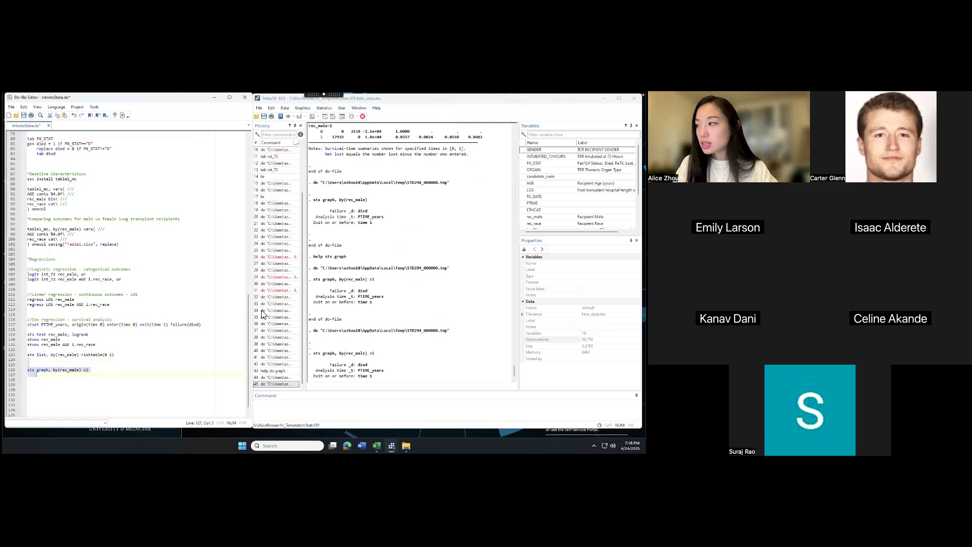
pyautogui.moveTo(292, 123); pyautogui.dragTo(433, 120)
# Remove the ci option from the sts graph line, rerun it, and place the cursor on an empty line below
pyautogui.click(96, 365)
pyautogui.click(96, 372)
pyautogui.press('BackSpace')
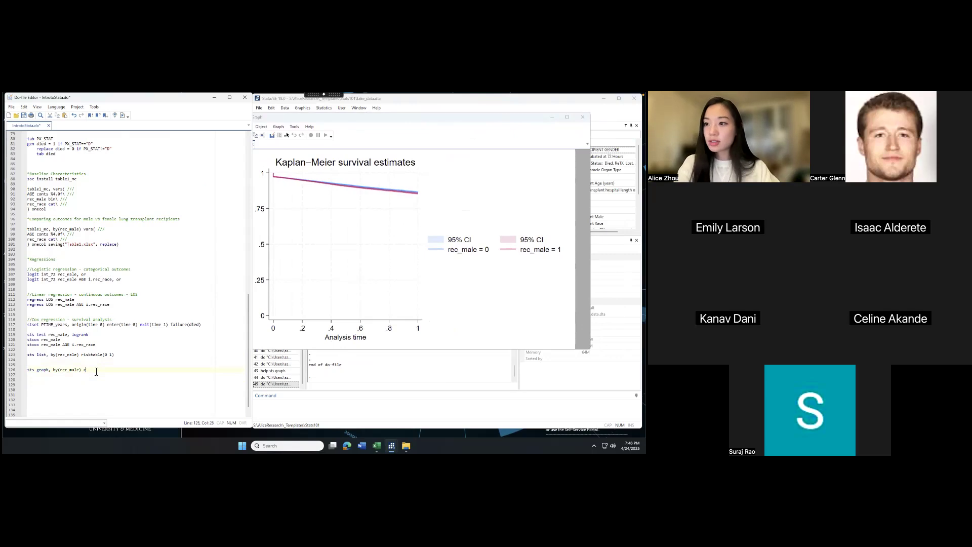
pyautogui.moveTo(28, 364); pyautogui.dragTo(36, 380)
pyautogui.hotkey('ctrl', 'd')
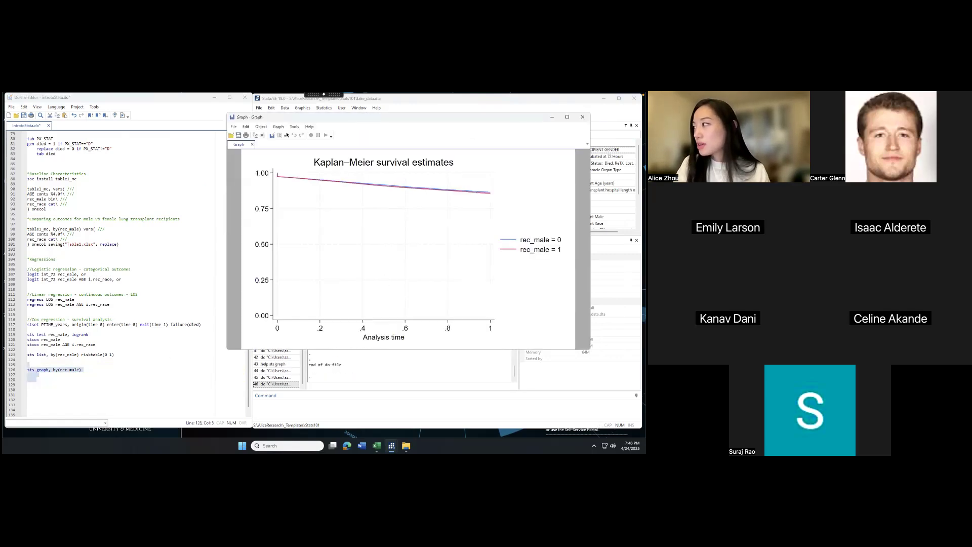
pyautogui.click(90, 377)
pyautogui.press('Down')
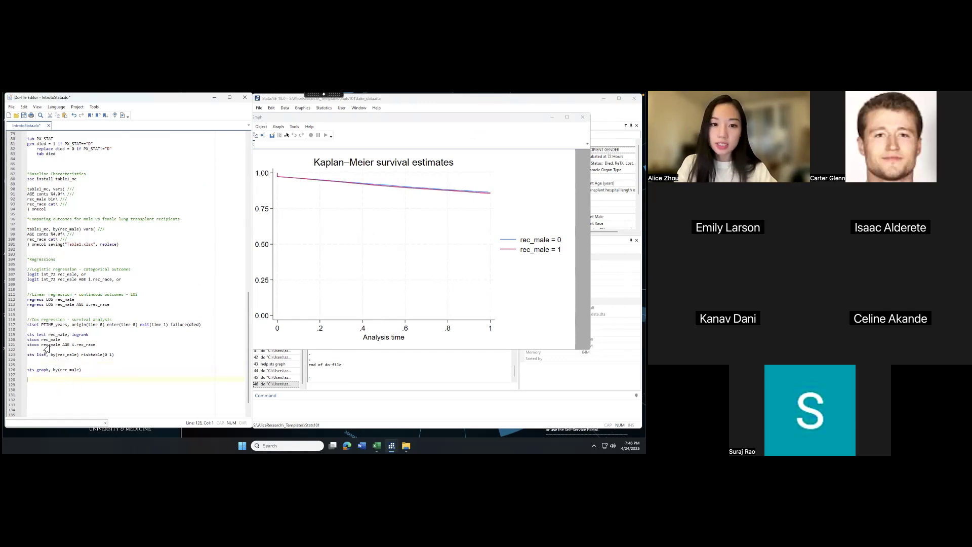
# Reposition the graph window and add the line graph export ExampleKaplanMeier.png, as(png) width(3600) replace below the sts graph line
pyautogui.moveTo(348, 122); pyautogui.dragTo(376, 131)
pyautogui.click(95, 385)
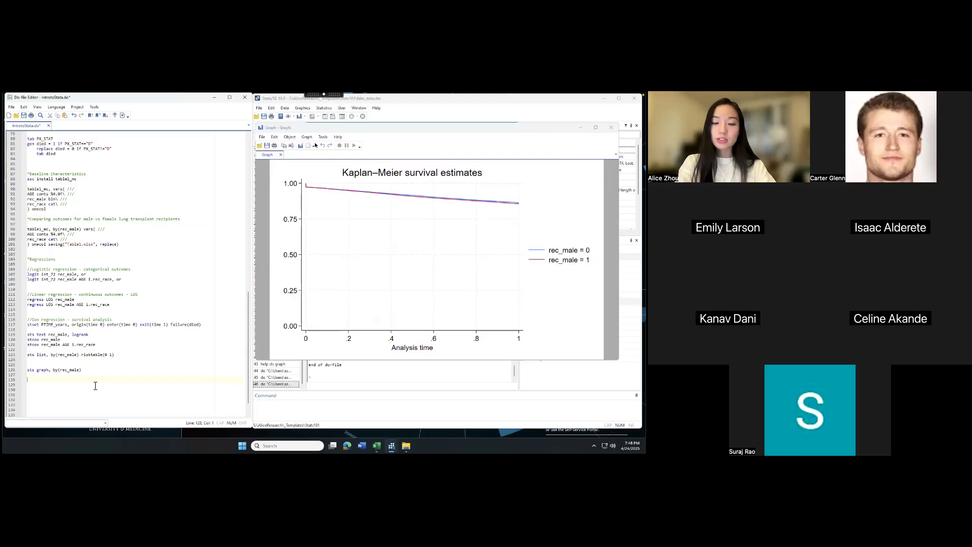
pyautogui.write('exp')
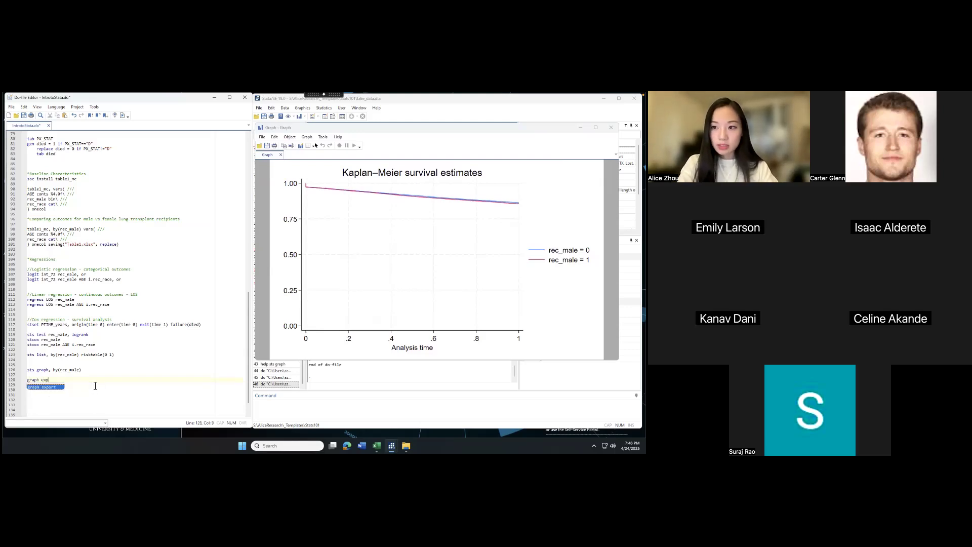
pyautogui.write('ort ExampleKaplanMeier.png, as')
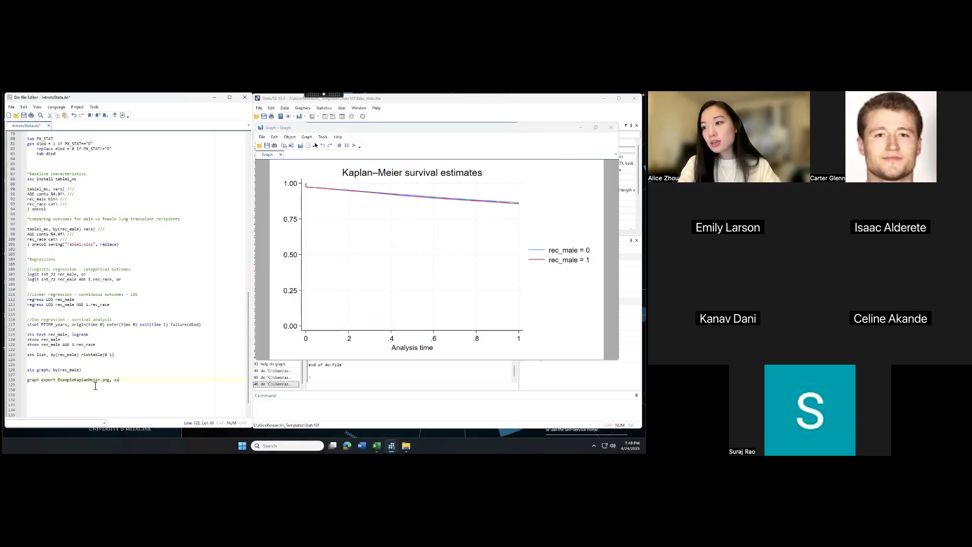
pyautogui.moveTo(58, 384); pyautogui.dragTo(112, 383)
pyautogui.click(148, 382)
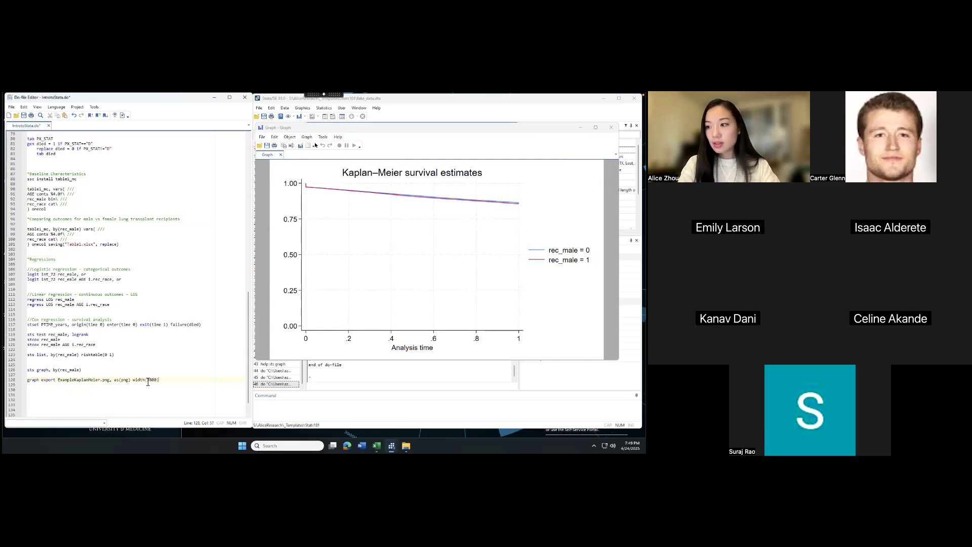
pyautogui.write('width(1500) replace')
# Remove replace from the graph export line, run it to save the PNG, and bring the results window forward
pyautogui.moveTo(188, 382); pyautogui.dragTo(29, 384)
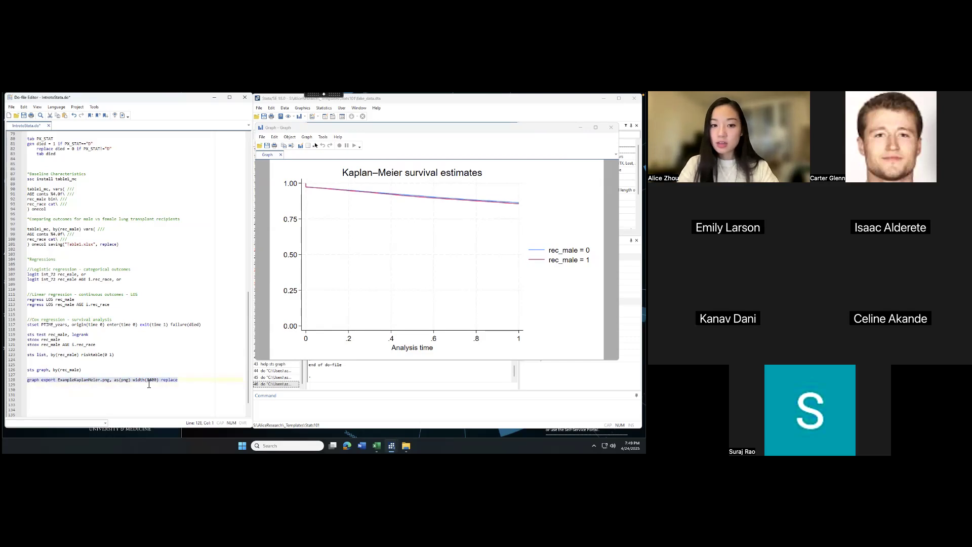
pyautogui.doubleClick(169, 385)
pyautogui.press('BackSpace')
pyautogui.moveTo(169, 385); pyautogui.dragTo(17, 385)
pyautogui.hotkey('ctrl', 'd')
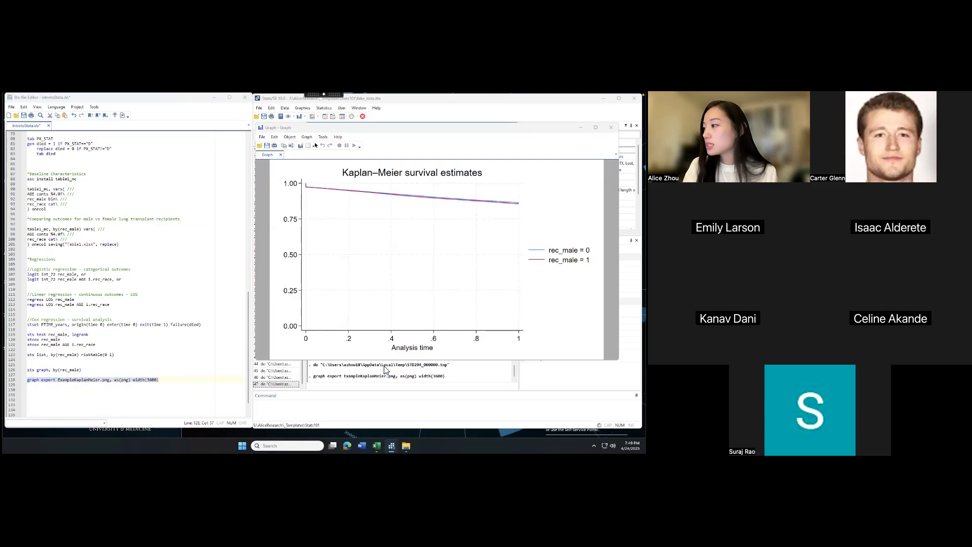
pyautogui.click(382, 383)
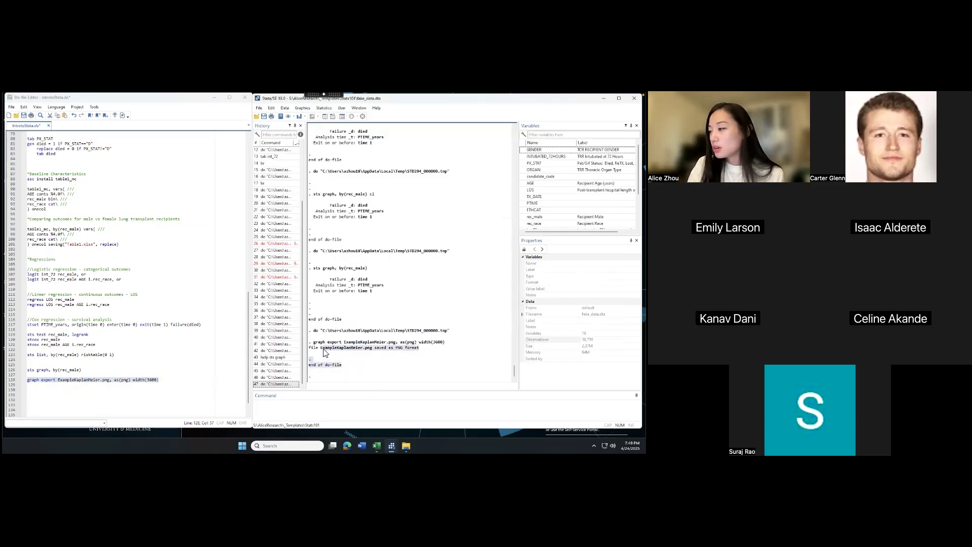
# Highlight the sts graph line, bring the Kaplan–Meier graph back into view, and select the graph export line
pyautogui.moveTo(27, 369)
pyautogui.mouseDown()
pyautogui.moveTo(60, 371)
pyautogui.moveTo(27, 374)
pyautogui.mouseUp()
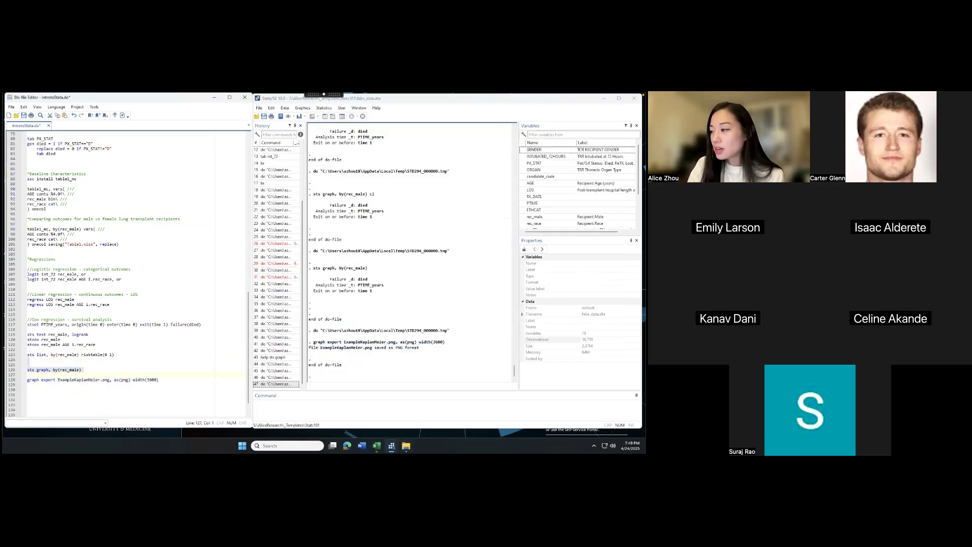
pyautogui.moveTo(392, 445)
pyautogui.click(454, 411)
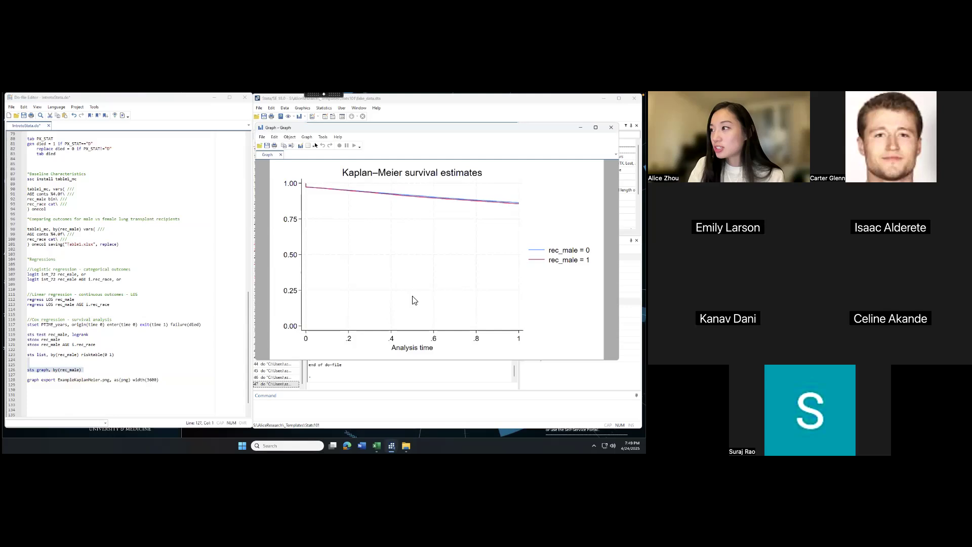
pyautogui.click(136, 379)
pyautogui.click(150, 391)
pyautogui.moveTo(94, 387); pyautogui.dragTo(27, 379)
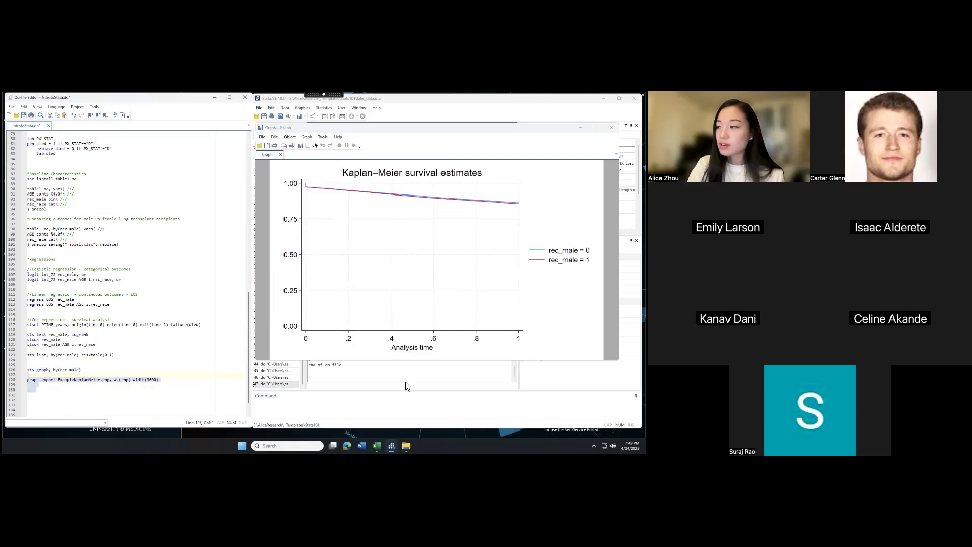
pyautogui.hotkey('ctrl', 'd')
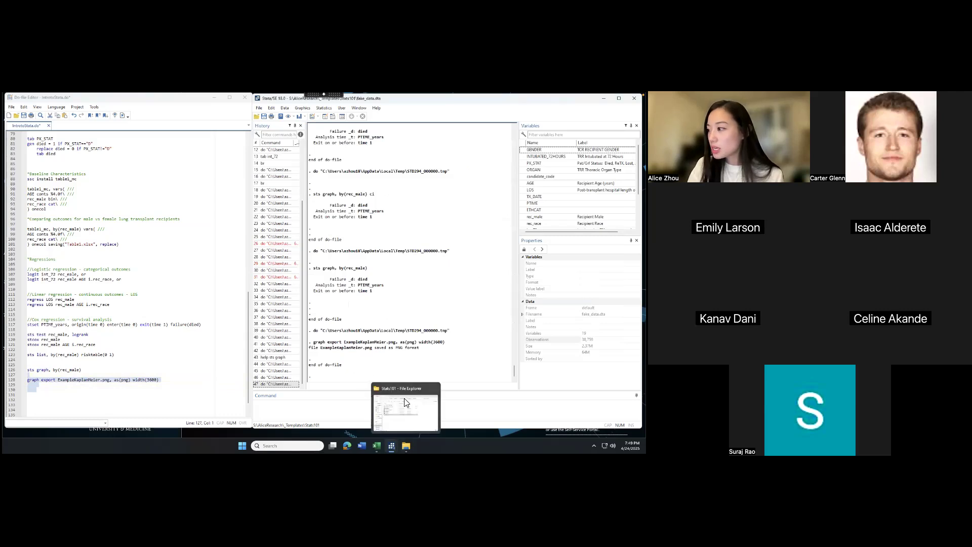
# Switch to File Explorer and try to open ExampleKaplanMeier.png in the Stats101 folder, dismissing each error dialog
pyautogui.click(406, 445)
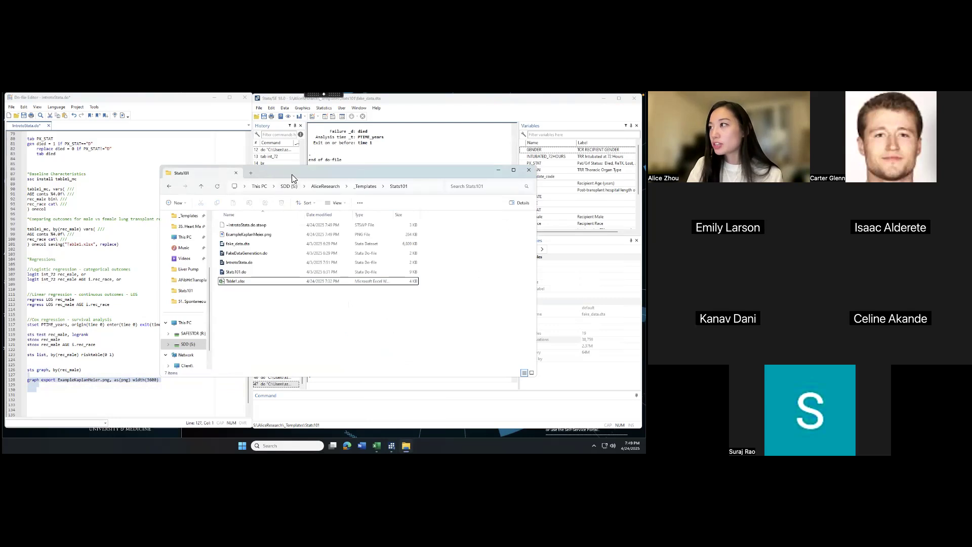
pyautogui.moveTo(292, 174); pyautogui.dragTo(258, 187)
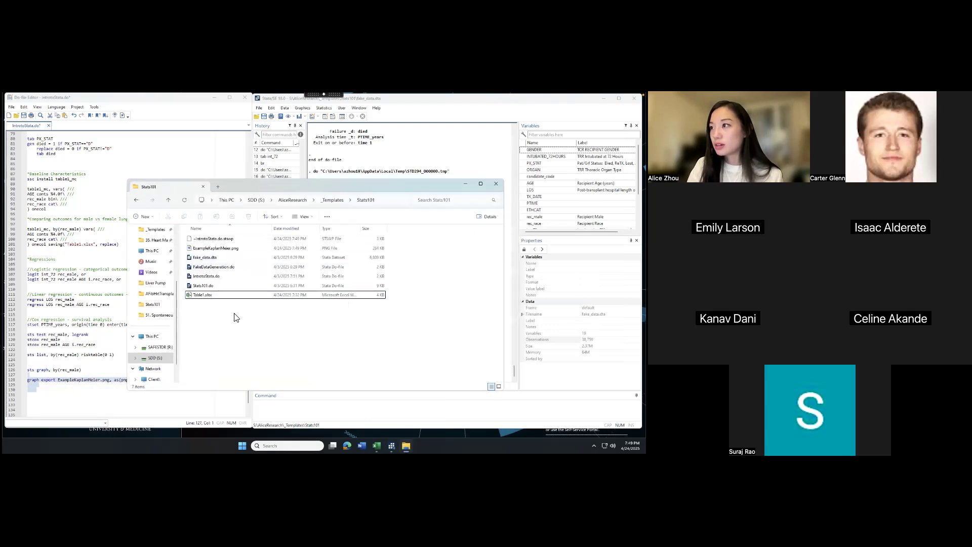
pyautogui.click(261, 252)
pyautogui.doubleClick(262, 253)
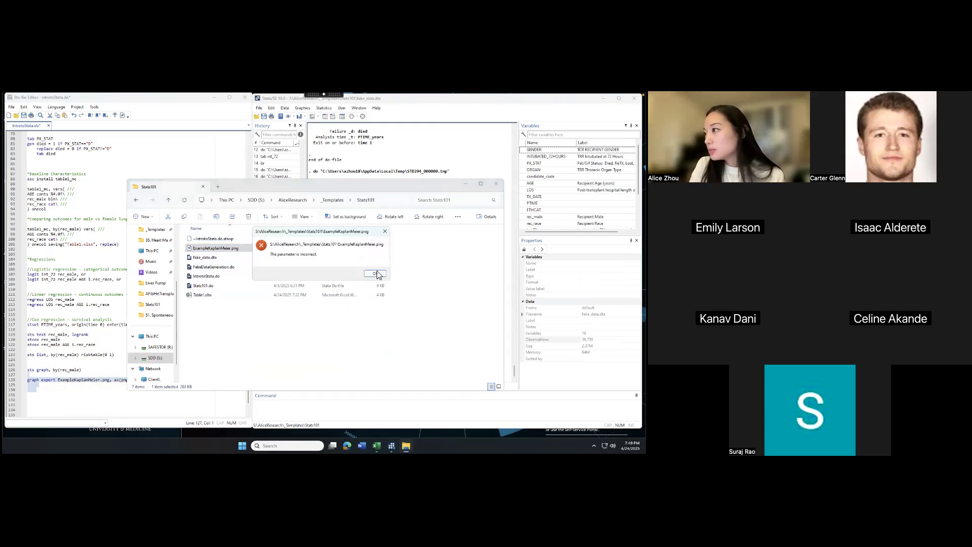
pyautogui.click(375, 273)
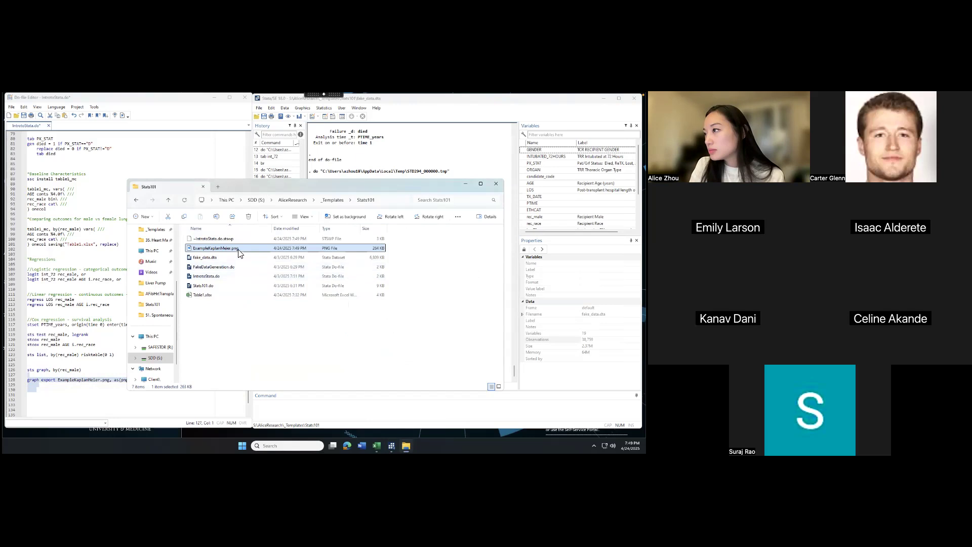
pyautogui.doubleClick(255, 249)
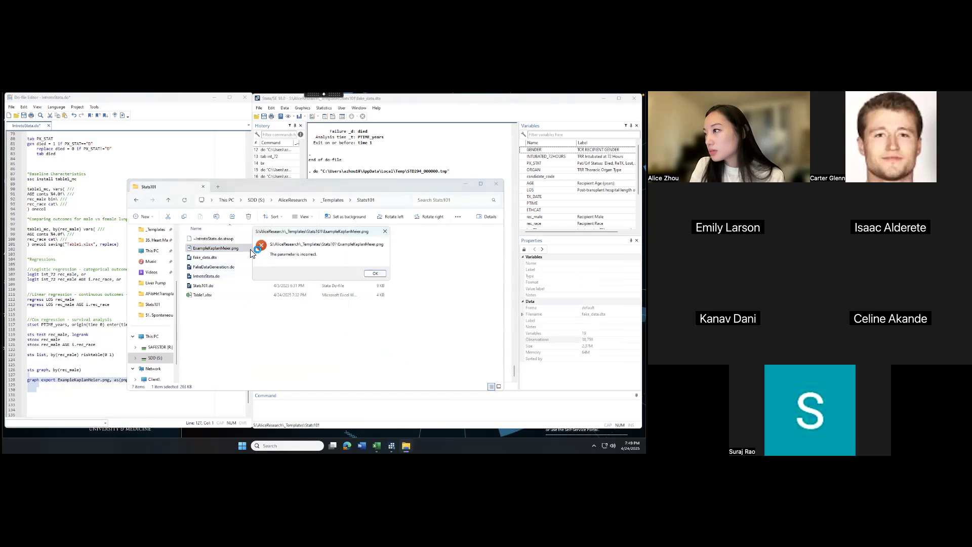
pyautogui.click(371, 275)
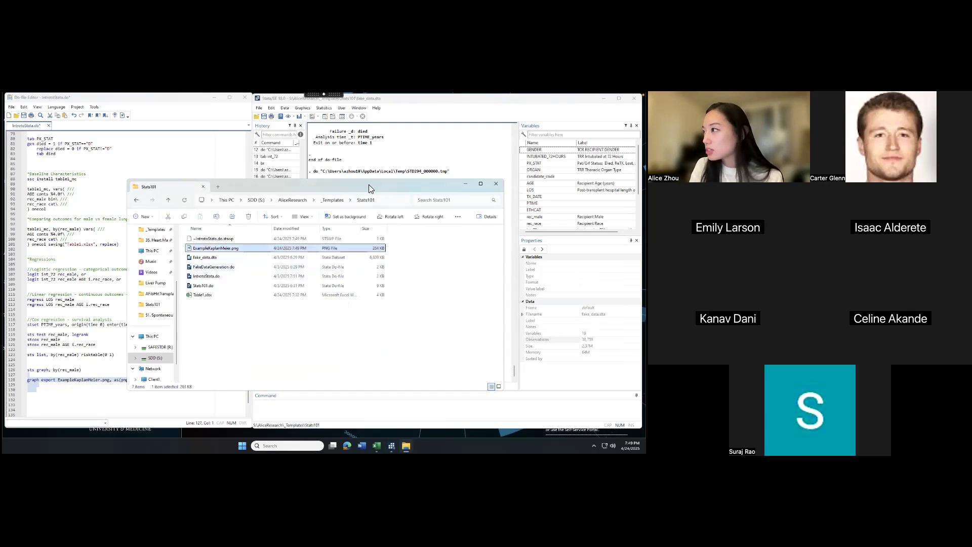
pyautogui.moveTo(369, 185); pyautogui.dragTo(359, 181)
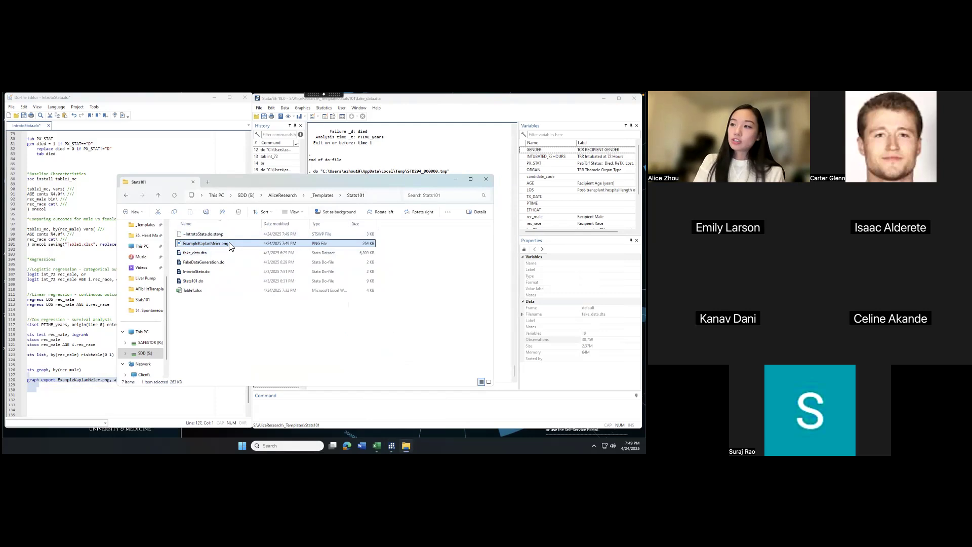
pyautogui.doubleClick(233, 243)
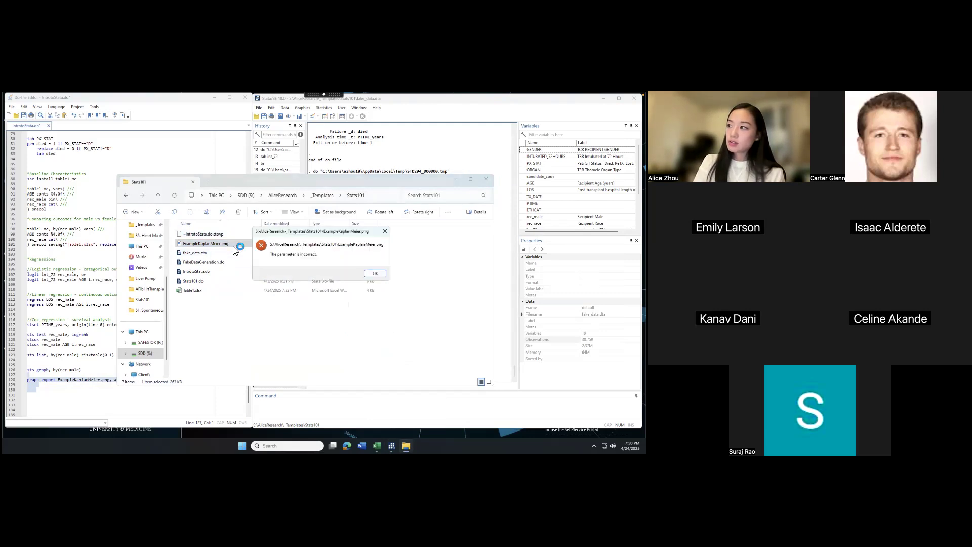
pyautogui.click(375, 274)
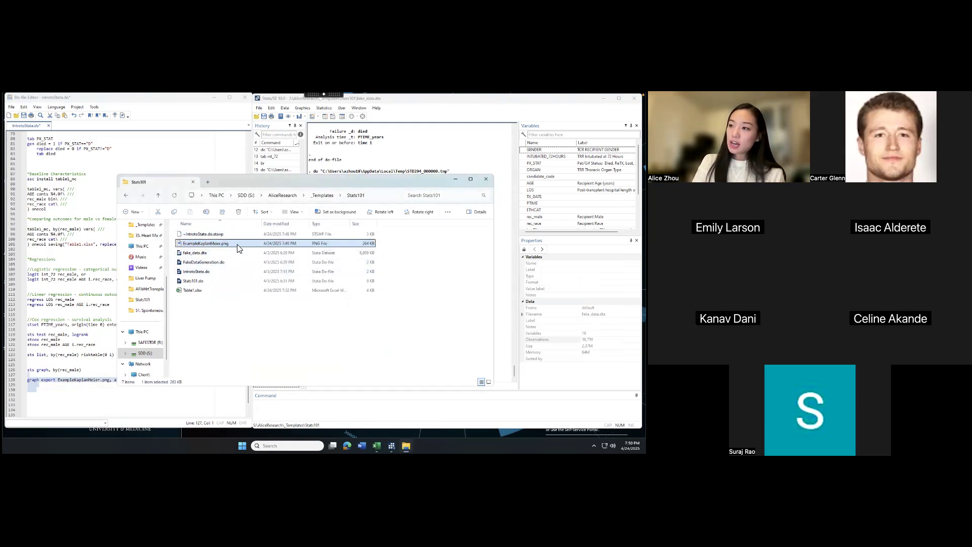
# Return to Stata and place the cursor on the empty line below the graph export command in the do-file
pyautogui.click(317, 406)
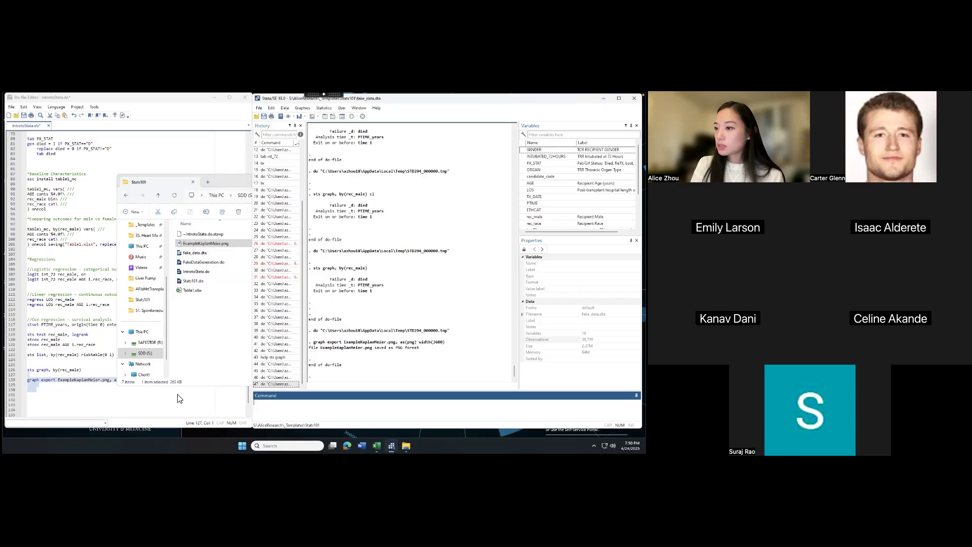
pyautogui.click(121, 398)
pyautogui.click(115, 382)
pyautogui.click(124, 387)
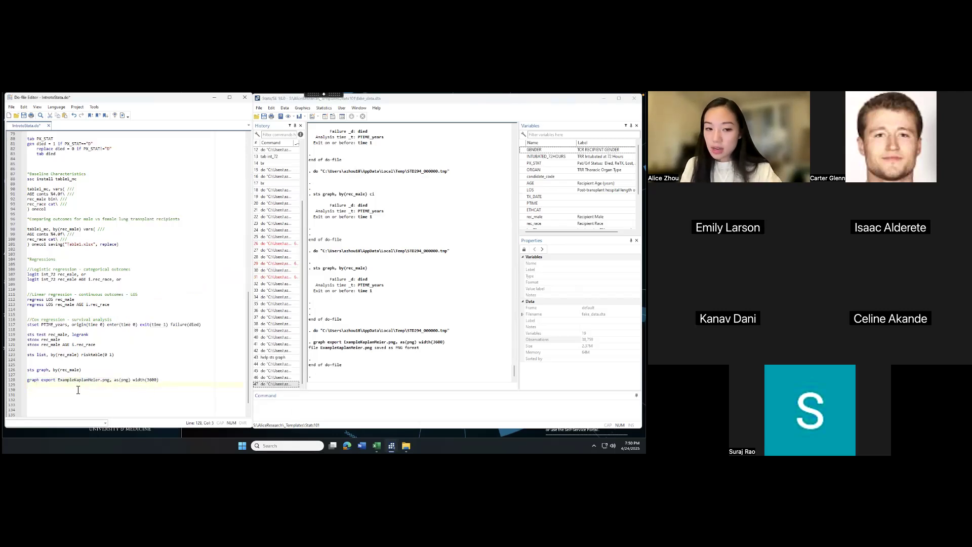
pyautogui.click(298, 401)
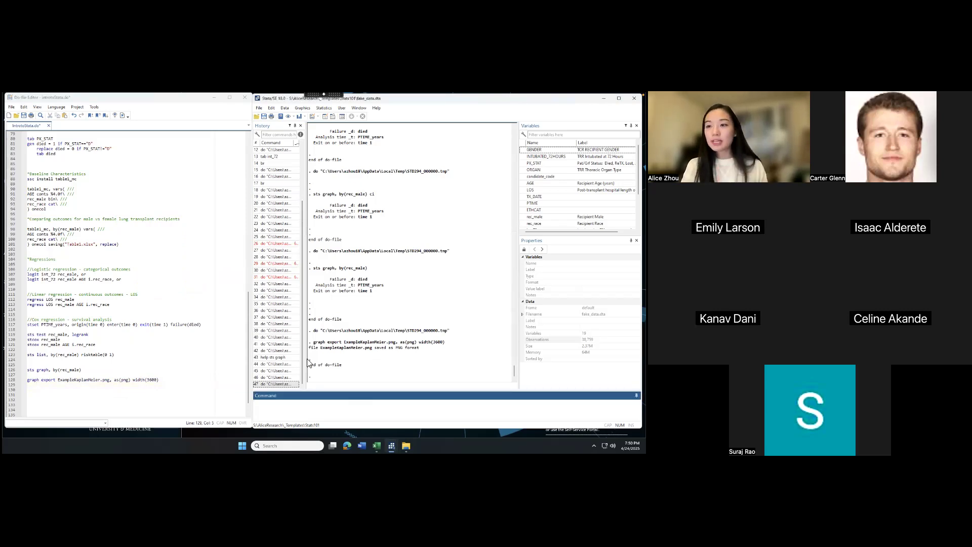
# Review the do-file from the data import and inclusion/exclusion criteria through the variable cleaning and outcome definitions
pyautogui.scroll(13, 123, 324)
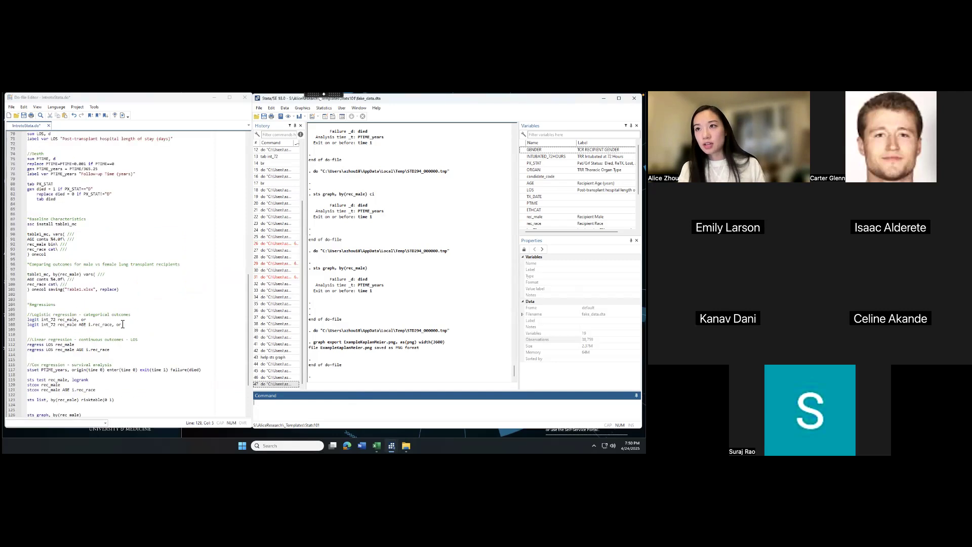
pyautogui.scroll(13, 123, 324)
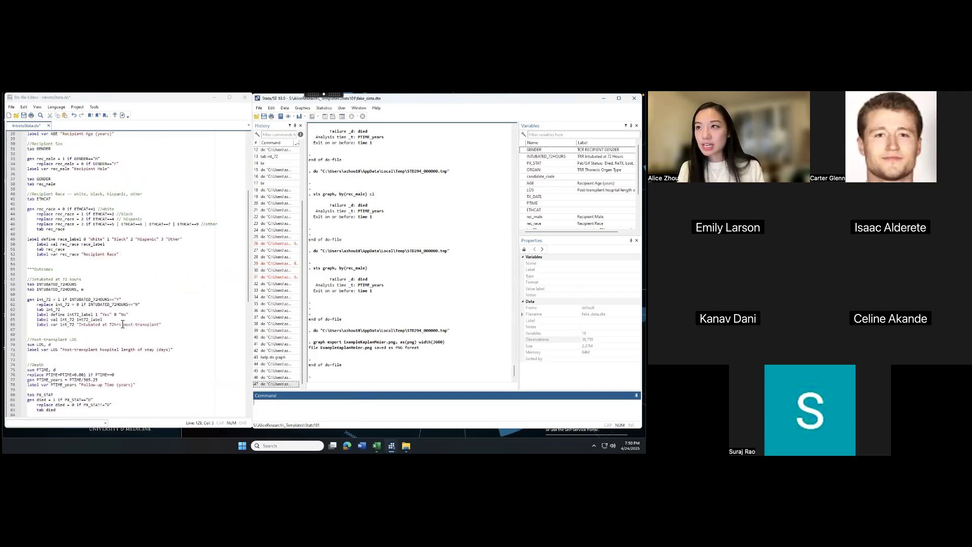
pyautogui.moveTo(51, 168); pyautogui.dragTo(106, 236)
pyautogui.click(95, 245)
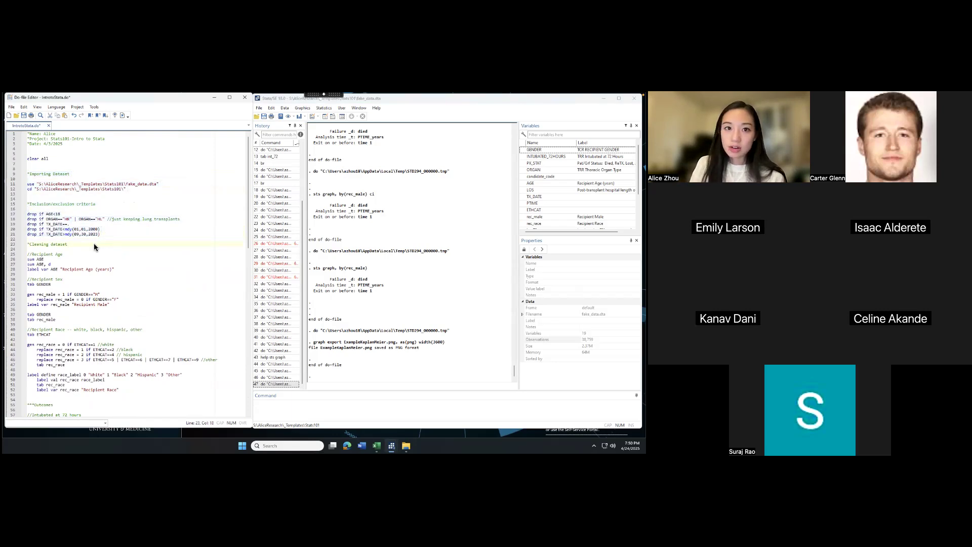
pyautogui.moveTo(51, 249); pyautogui.dragTo(115, 327)
pyautogui.scroll(-6, 115, 324)
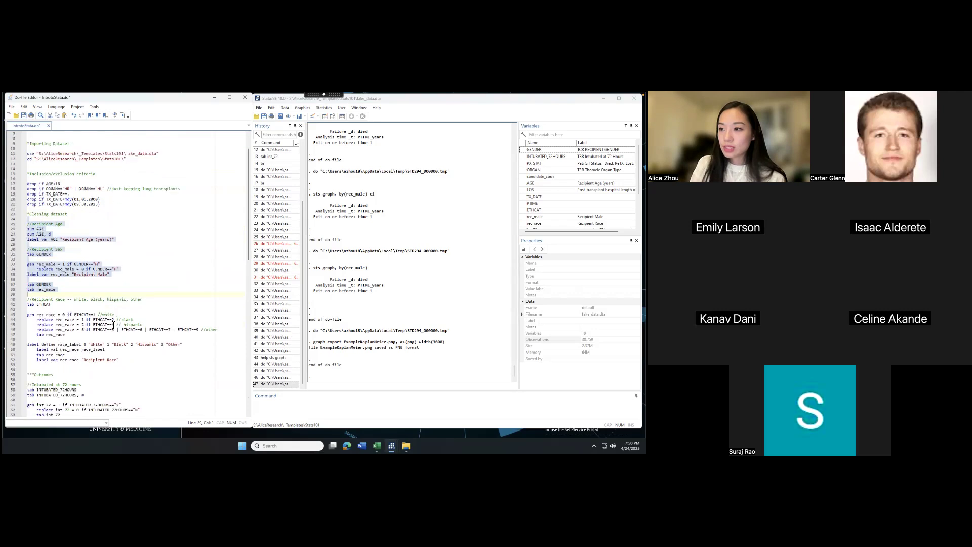
pyautogui.click(101, 308)
pyautogui.scroll(-7, 74, 288)
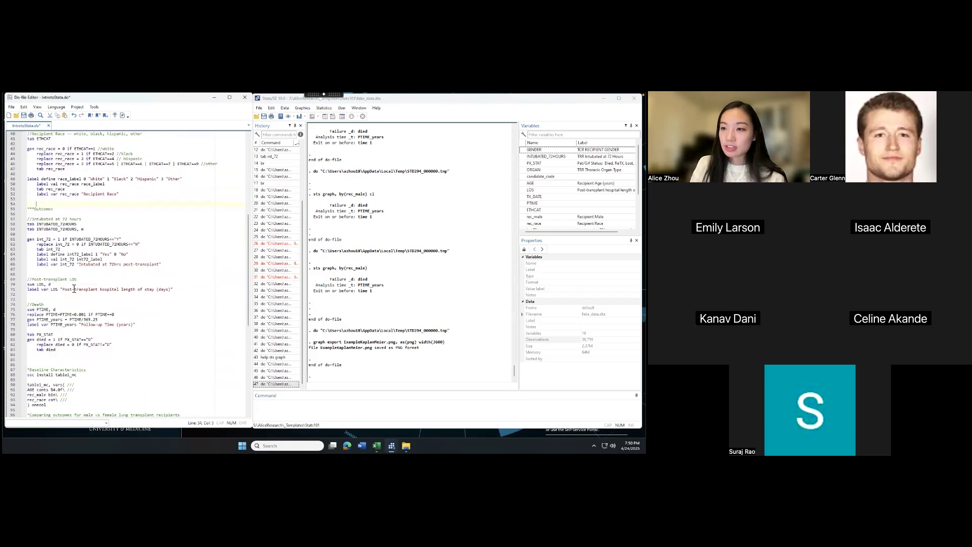
pyautogui.scroll(-6, 56, 280)
pyautogui.moveTo(38, 265); pyautogui.dragTo(26, 293)
pyautogui.click(41, 276)
pyautogui.click(68, 317)
pyautogui.click(70, 296)
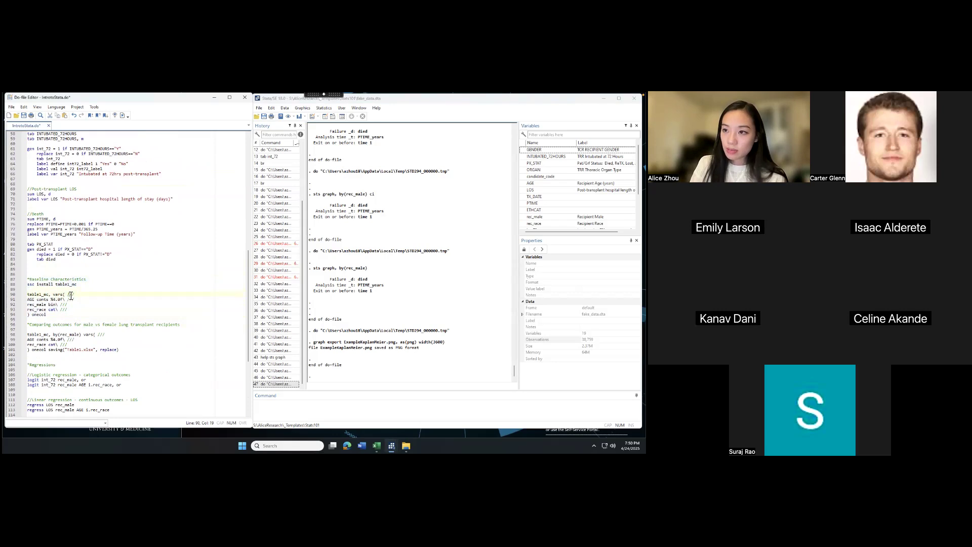
# Review the baseline tables, the logistic, linear and Cox regression code, and the survival graph and export lines
pyautogui.scroll(-4, 67, 293)
pyautogui.click(45, 259)
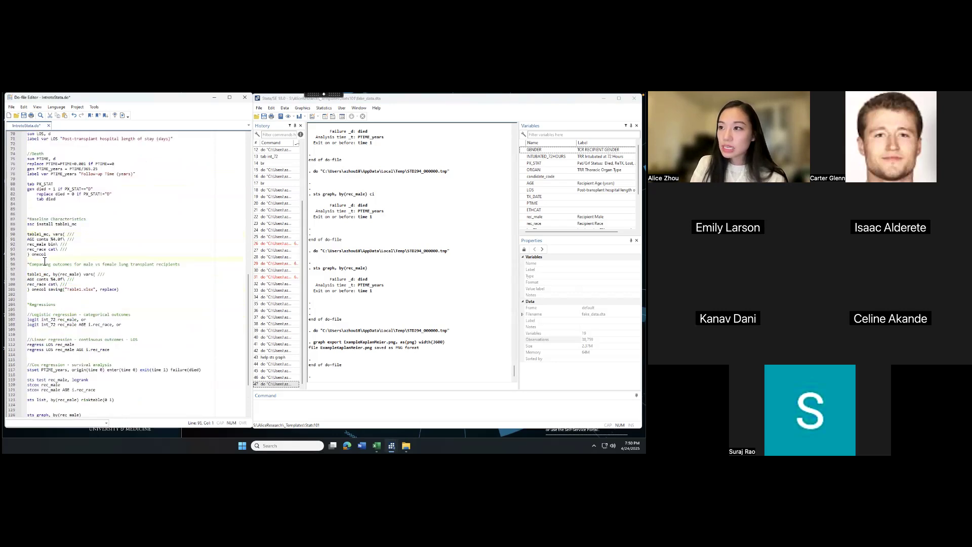
pyautogui.moveTo(45, 261); pyautogui.dragTo(84, 306)
pyautogui.click(81, 306)
pyautogui.scroll(-3, 81, 307)
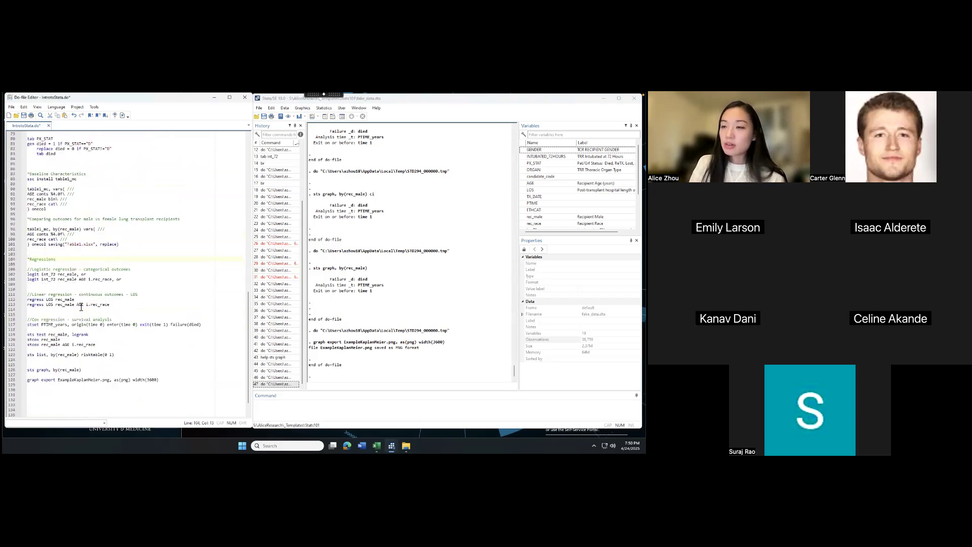
pyautogui.moveTo(39, 249); pyautogui.dragTo(65, 388)
pyautogui.click(70, 311)
pyautogui.click(83, 390)
pyautogui.click(83, 372)
pyautogui.click(37, 376)
pyautogui.click(73, 397)
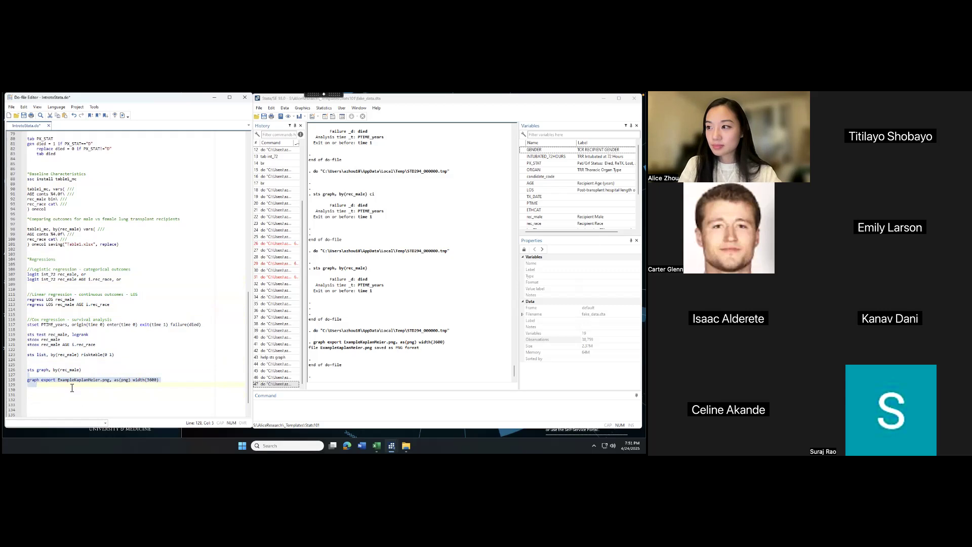
# Rerun the sts graph, by(rec_male) line in the do-file and bring the Kaplan–Meier graph window to the front
pyautogui.scroll(20, 51, 141)
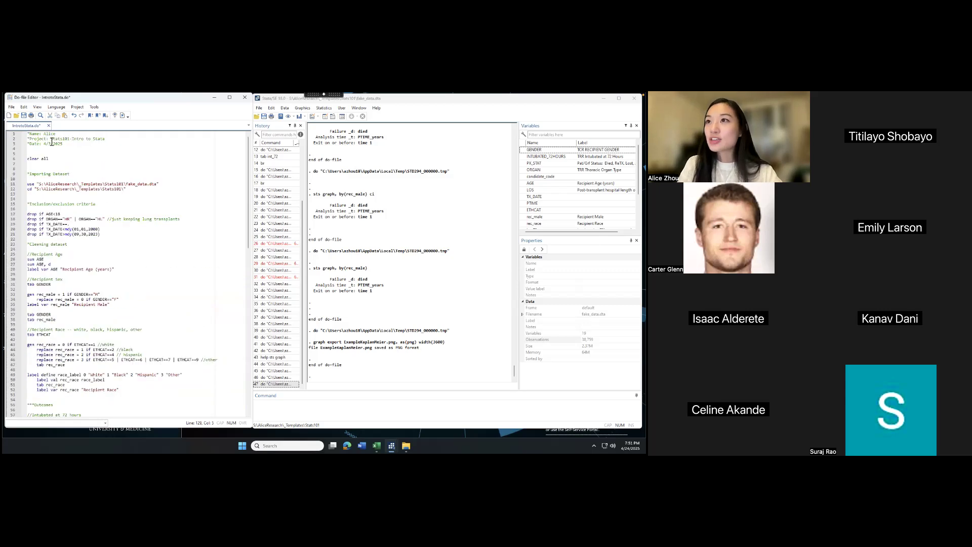
pyautogui.scroll(-20, 76, 311)
pyautogui.moveTo(40, 345); pyautogui.dragTo(47, 358)
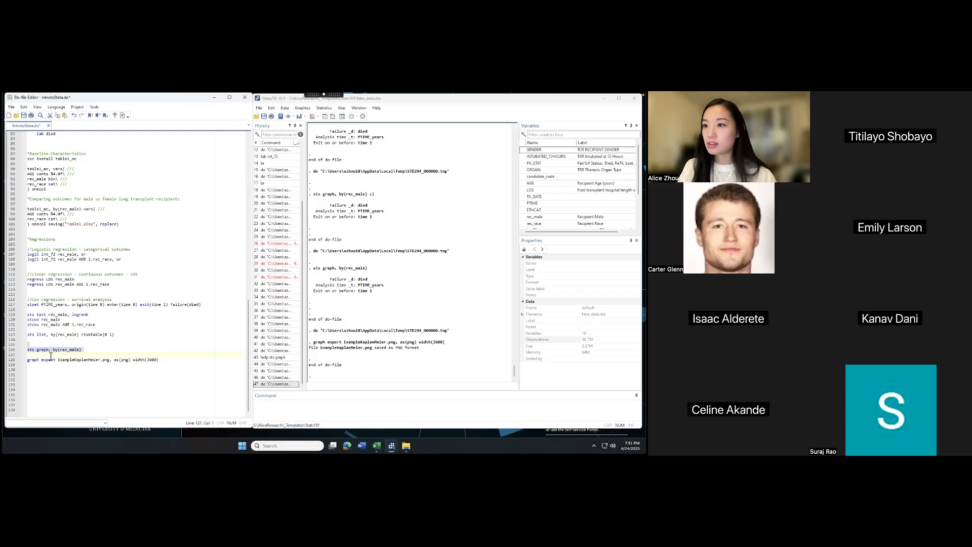
pyautogui.click(122, 116)
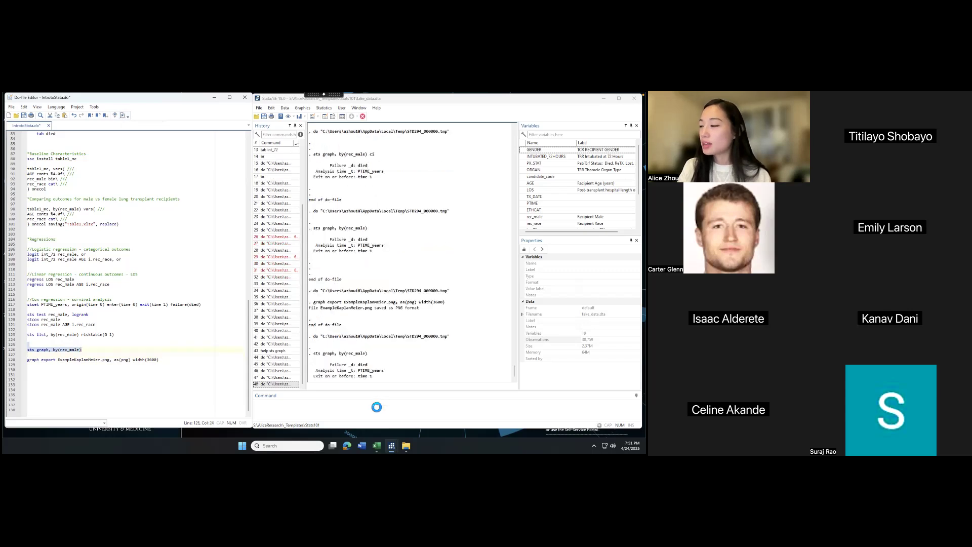
pyautogui.moveTo(399, 436)
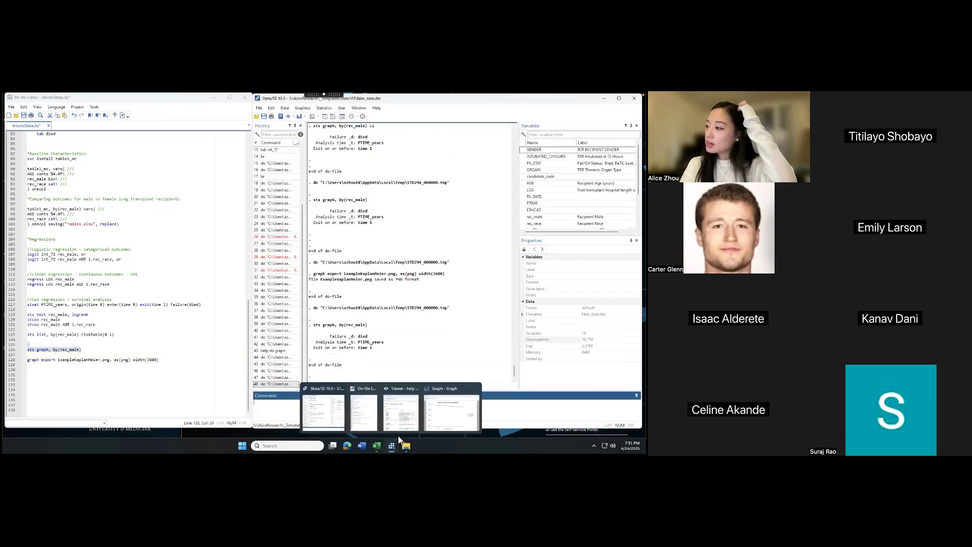
pyautogui.click(451, 411)
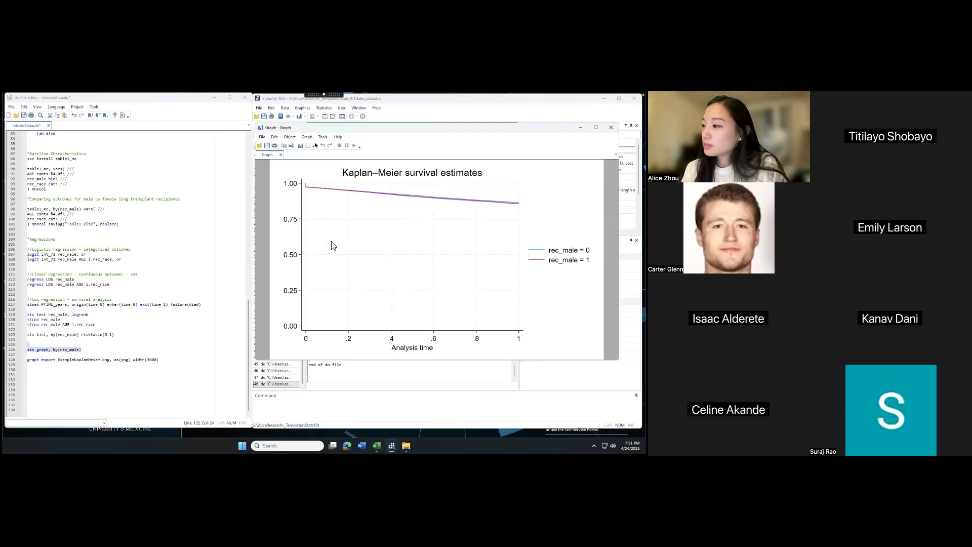
# Return to the do-file and look over the data import, inclusion/exclusion and cleaning code near its beginning
pyautogui.click(91, 370)
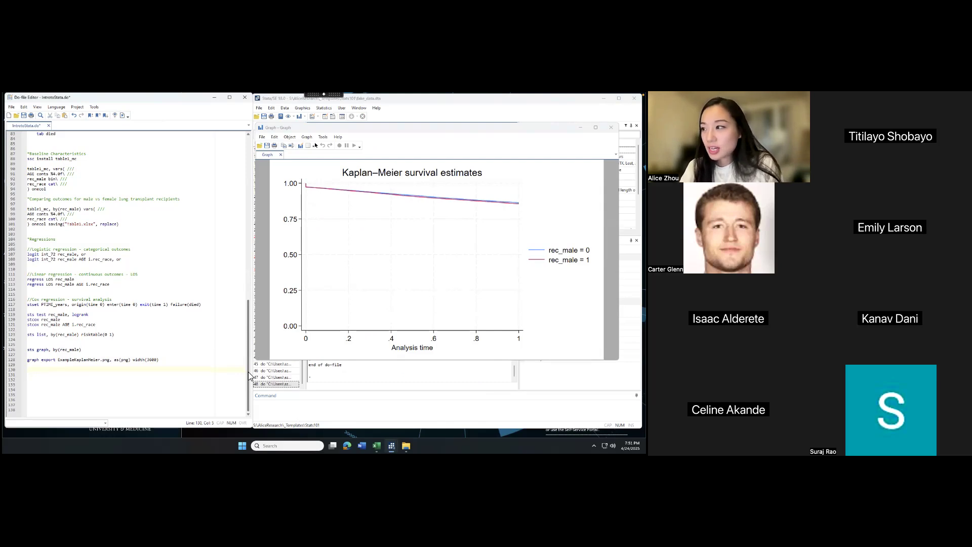
pyautogui.moveTo(248, 371); pyautogui.dragTo(200, 257)
pyautogui.scroll(8, 201, 257)
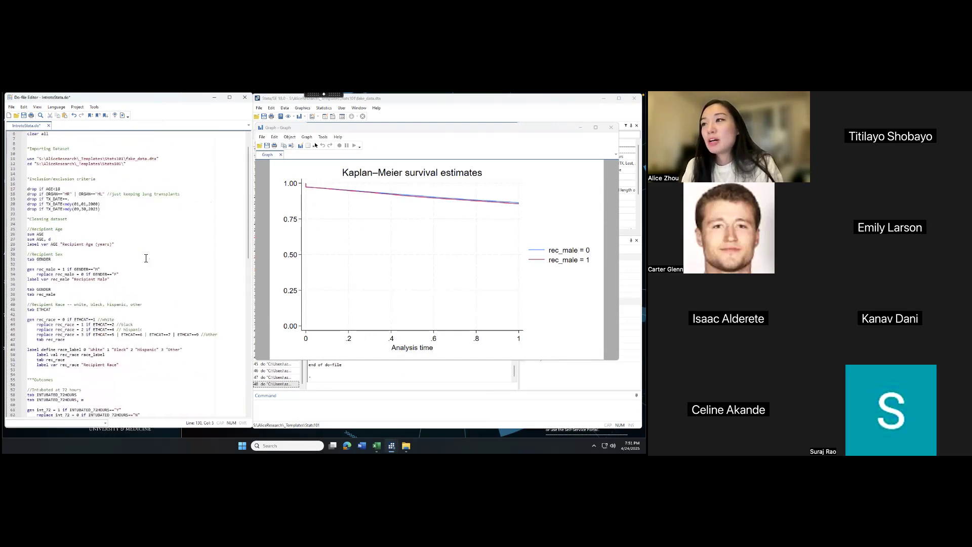